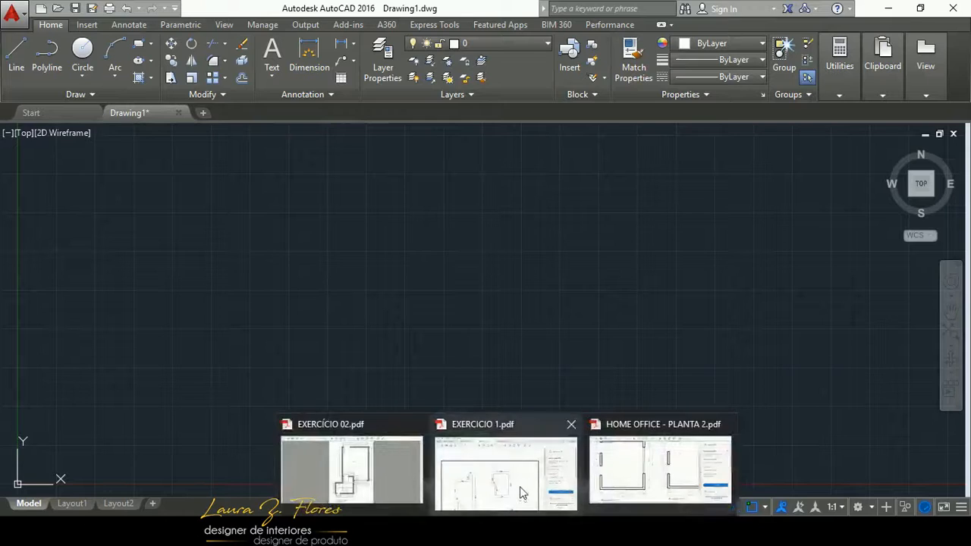
# - Examine the dimensioned outlines in EXERCICIO 1.pdf and the layer list of the AutoCAD drawing
pyautogui.scroll(-6, 538, 334)
pyautogui.scroll(5, 535, 321)
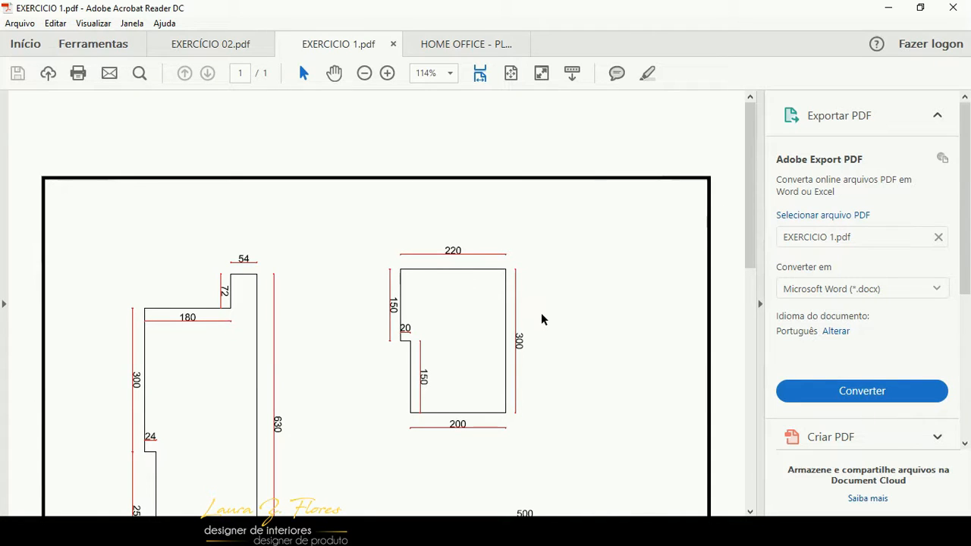
pyautogui.click(486, 531)
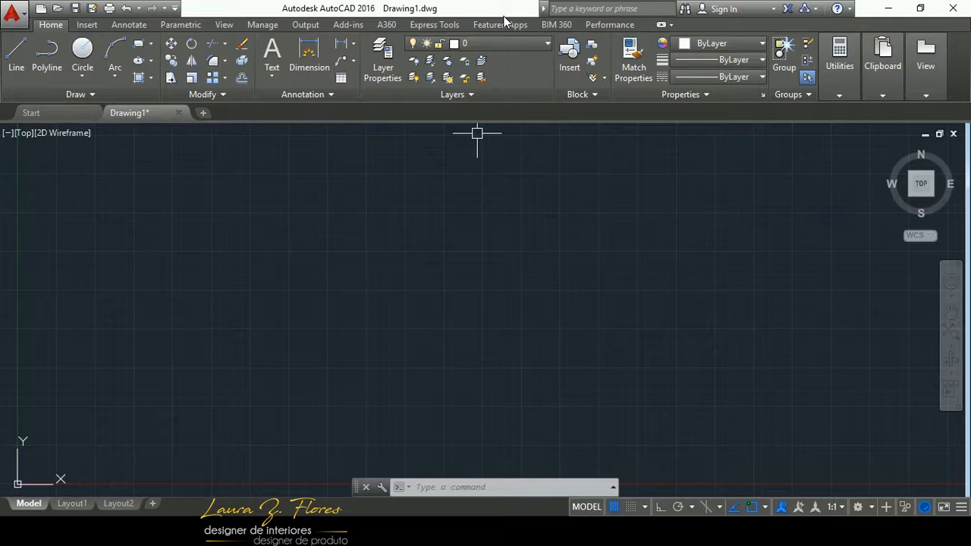
pyautogui.click(507, 44)
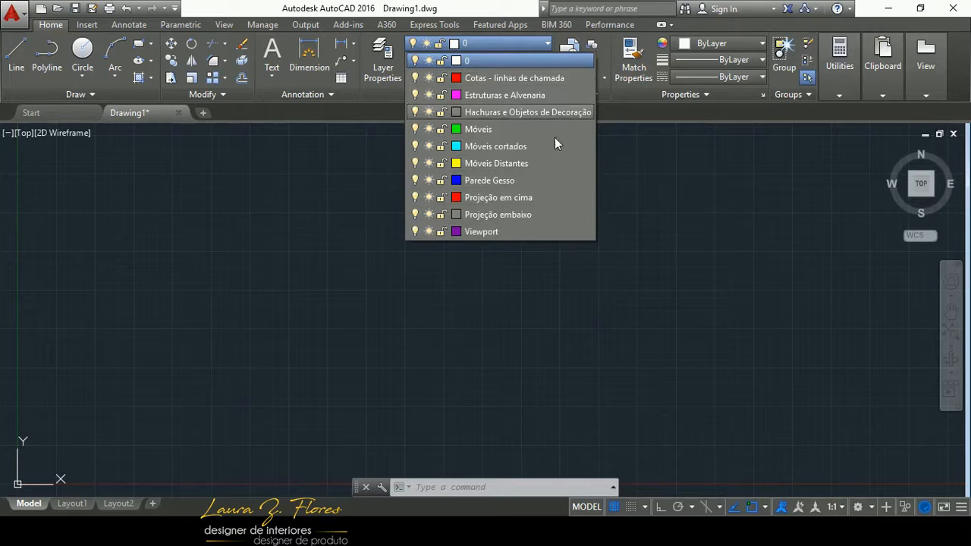
pyautogui.click(674, 184)
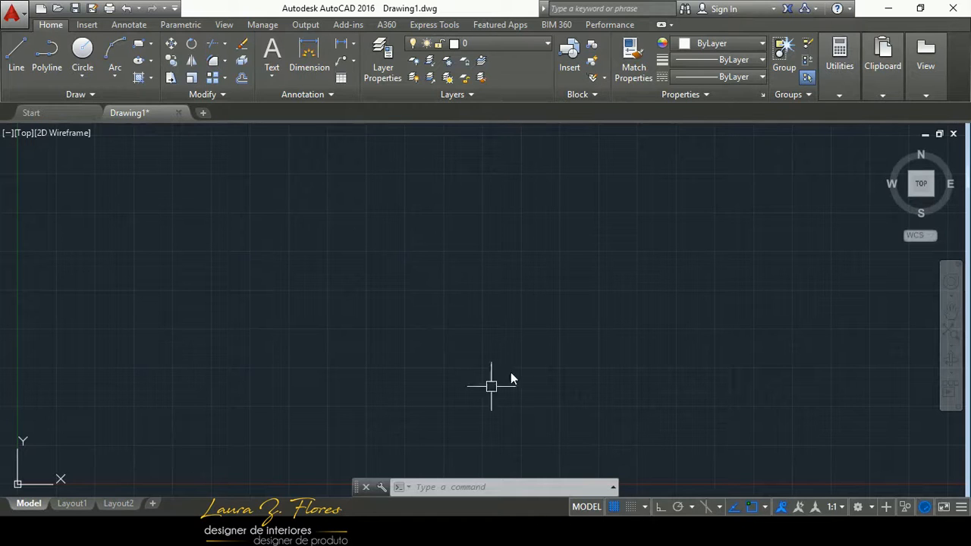
pyautogui.click(436, 533)
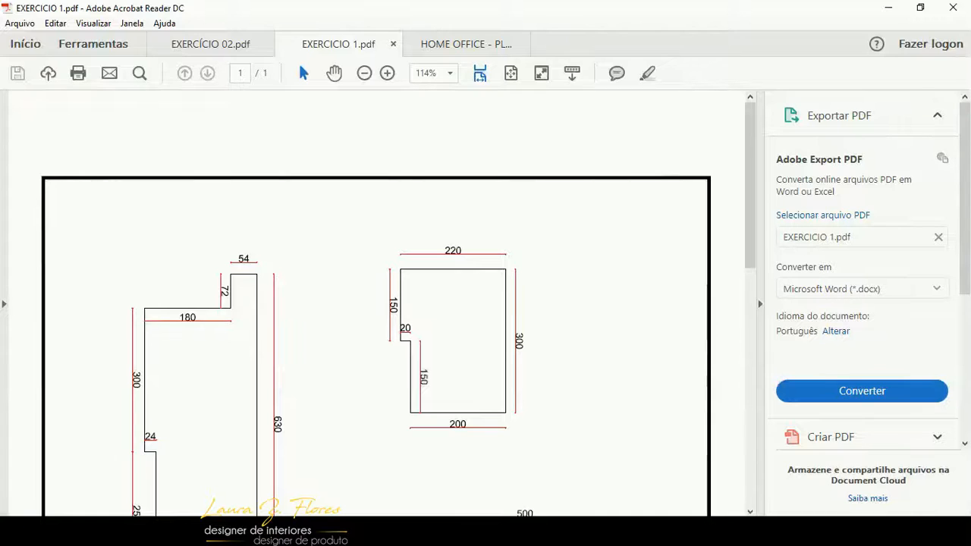
pyautogui.scroll(-10, 423, 373)
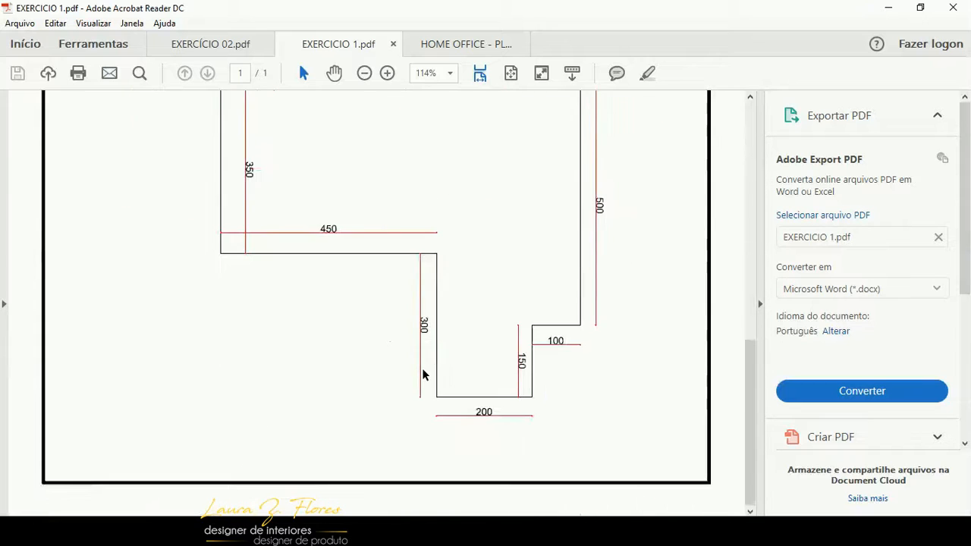
pyautogui.scroll(10, 423, 373)
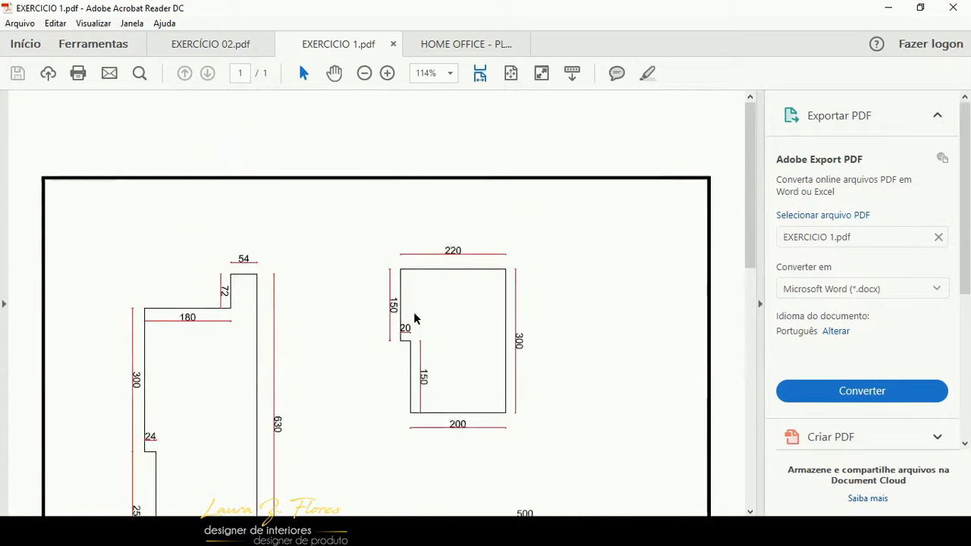
pyautogui.click(447, 532)
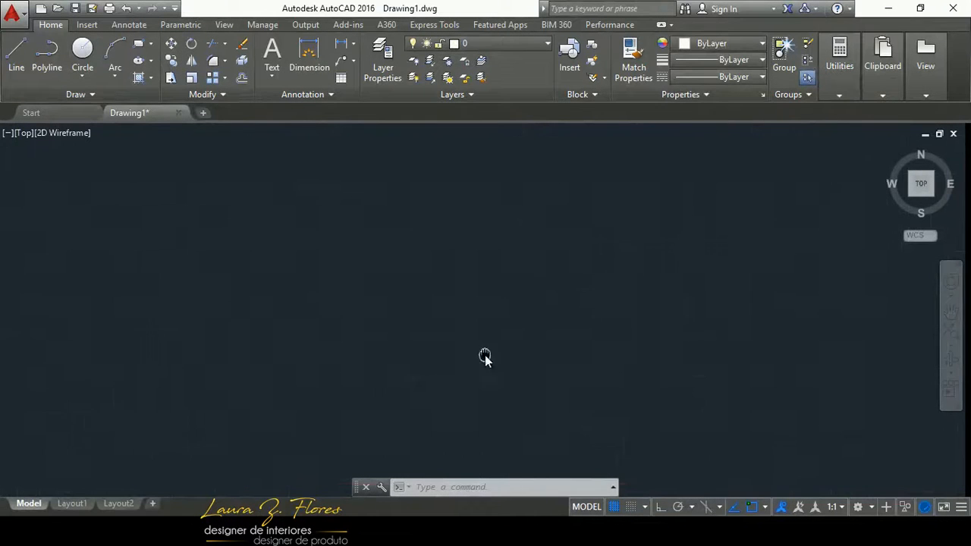
pyautogui.moveTo(456, 324)
pyautogui.mouseDown(button='middle')
pyautogui.moveTo(415, 384)
pyautogui.moveTo(531, 232)
pyautogui.moveTo(443, 339)
pyautogui.moveTo(390, 368)
pyautogui.moveTo(536, 280)
pyautogui.moveTo(449, 329)
pyautogui.moveTo(353, 346)
pyautogui.moveTo(390, 295)
pyautogui.moveTo(399, 289)
pyautogui.moveTo(308, 402)
pyautogui.moveTo(563, 289)
pyautogui.moveTo(353, 434)
pyautogui.mouseUp(button='middle')
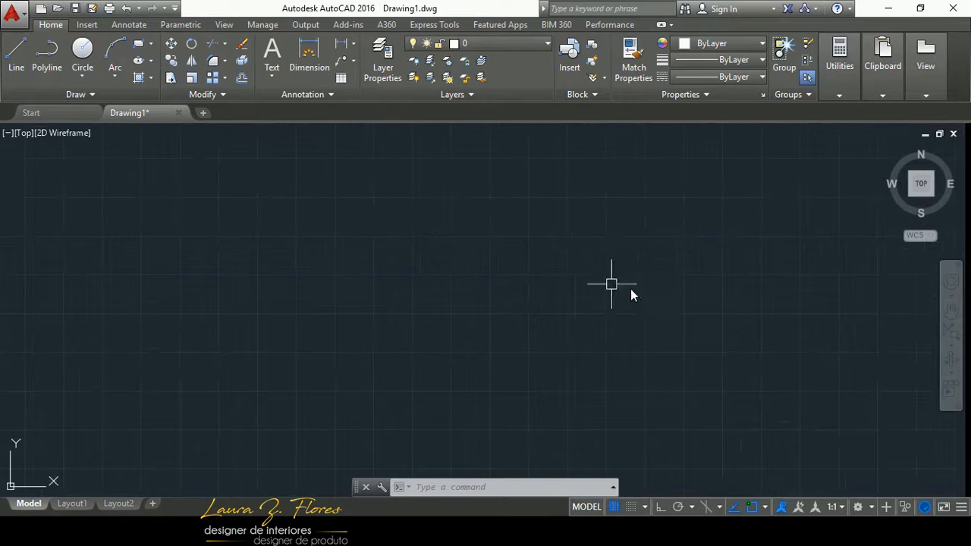
pyautogui.scroll(-8, 523, 274)
pyautogui.scroll(5, 522, 275)
pyautogui.scroll(5, 523, 275)
pyautogui.scroll(-7, 519, 279)
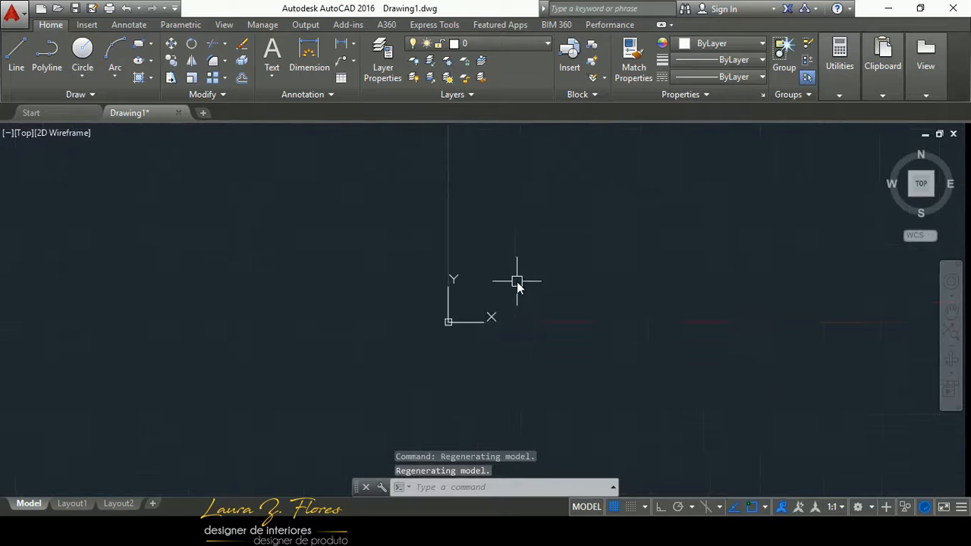
pyautogui.scroll(7, 517, 282)
pyautogui.scroll(-5, 516, 281)
pyautogui.scroll(5, 469, 308)
pyautogui.scroll(-5, 470, 306)
pyautogui.scroll(4, 470, 305)
pyautogui.scroll(-4, 471, 305)
pyautogui.scroll(4, 470, 304)
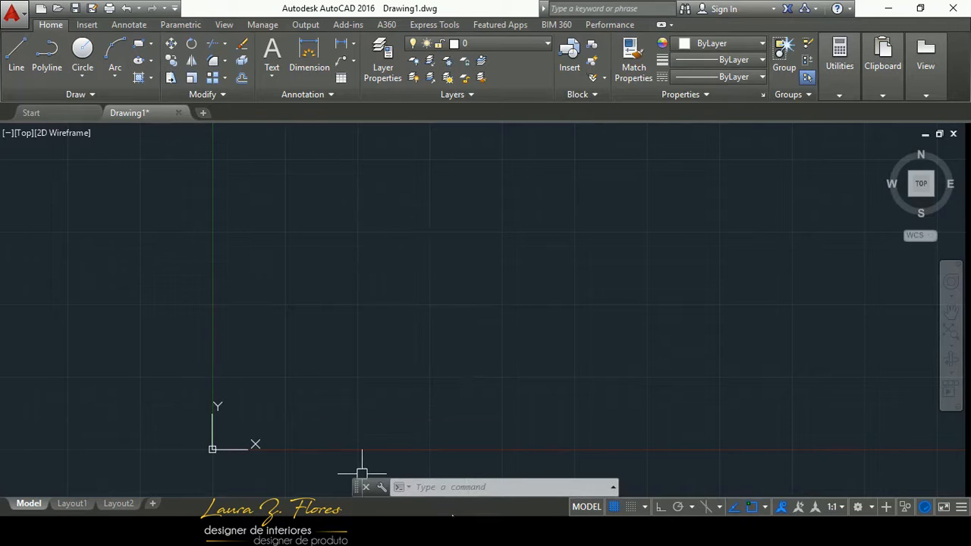
# - Review the plans in EXERCICIO 1.pdf, HOME OFFICE - PLANTA 2.pdf and EXERCÍCIO 02.pdf, and return to the AutoCAD drawing
pyautogui.moveTo(508, 533)
pyautogui.click(522, 461)
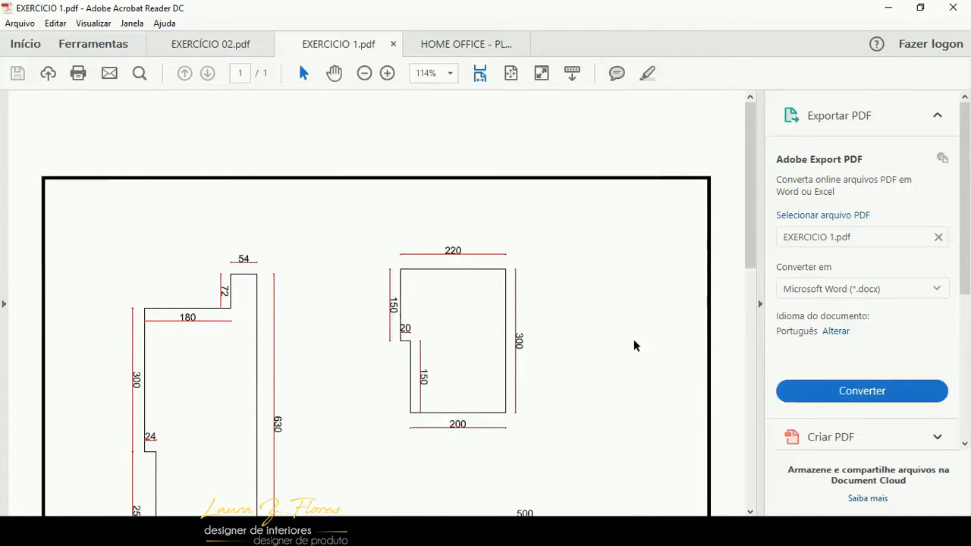
pyautogui.moveTo(509, 533)
pyautogui.click(667, 480)
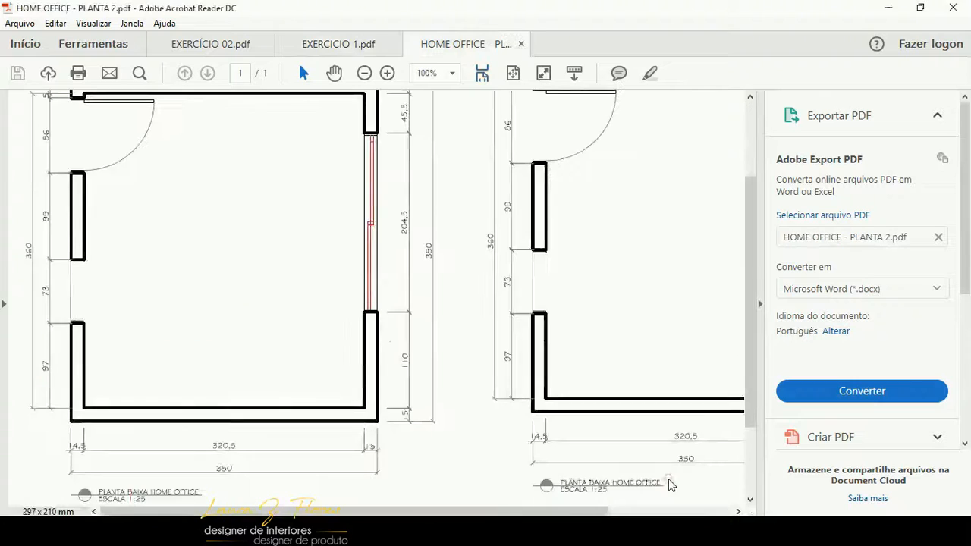
pyautogui.scroll(2, 303, 258)
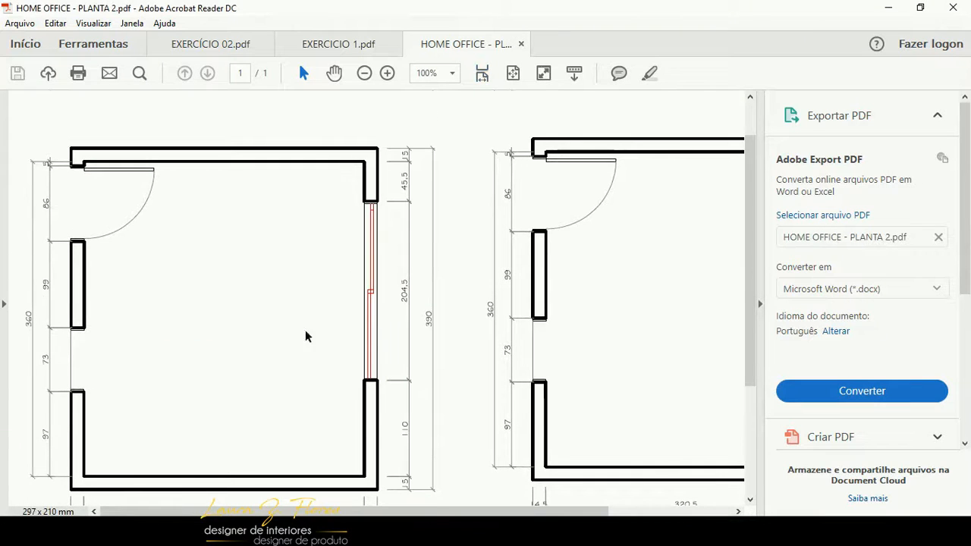
pyautogui.moveTo(509, 532)
pyautogui.click(346, 463)
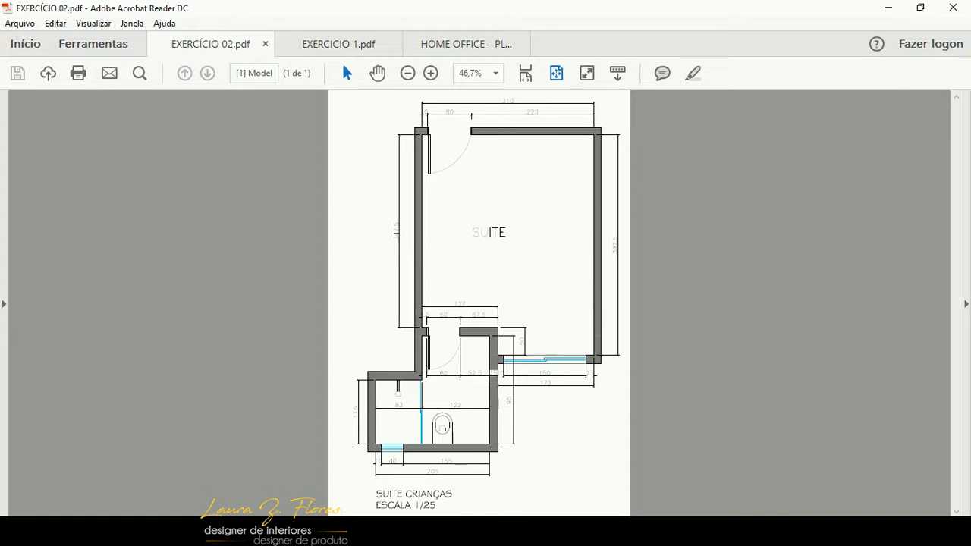
pyautogui.click(646, 474)
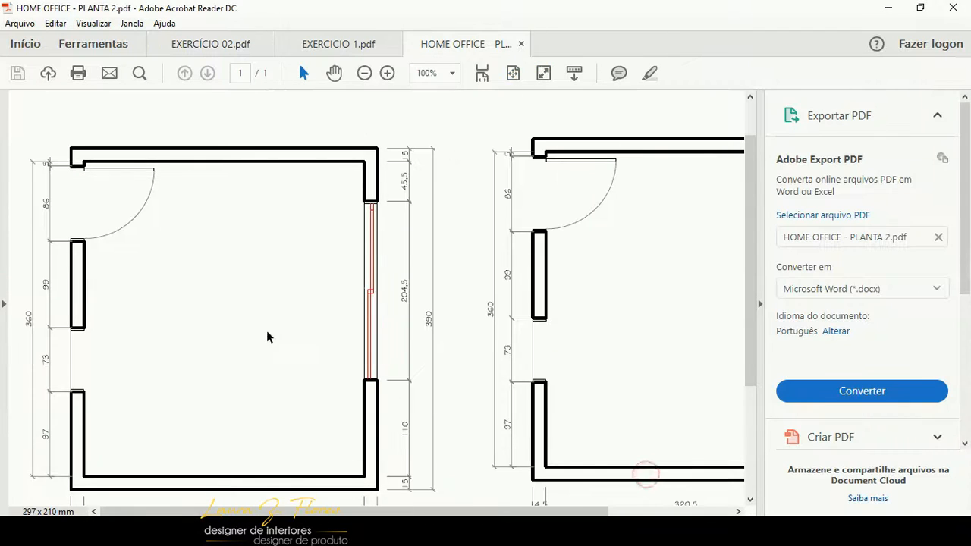
pyautogui.moveTo(476, 479)
pyautogui.click(477, 480)
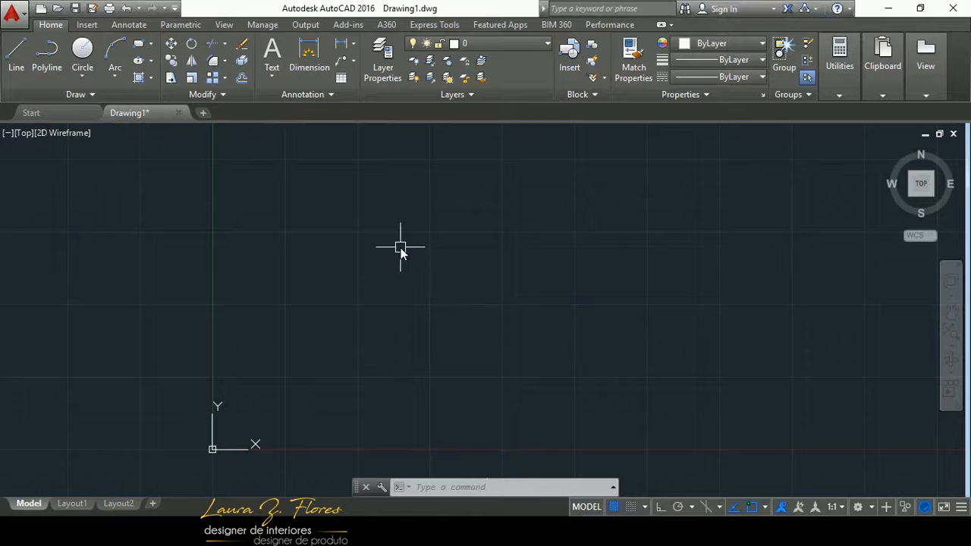
# - Make Estruturas e Alvenaria the current layer
pyautogui.click(539, 44)
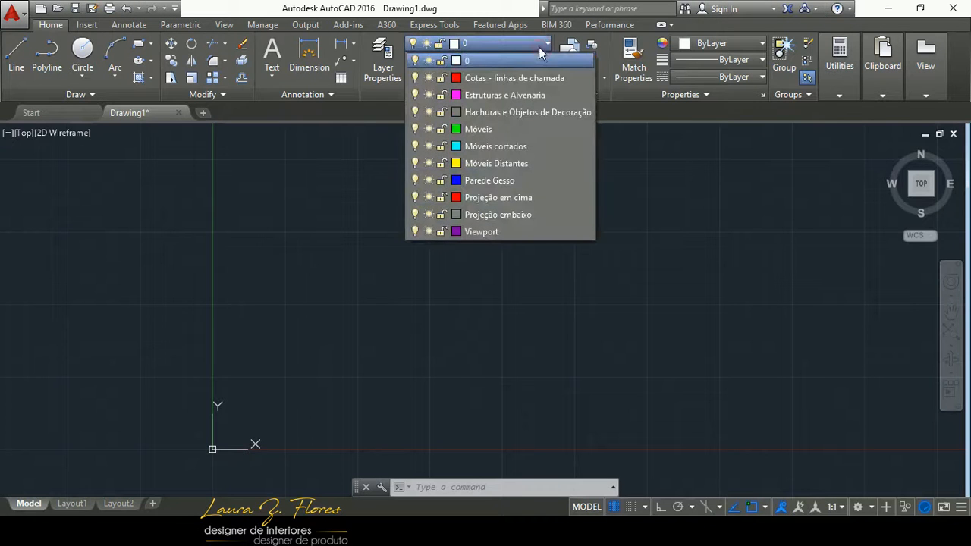
pyautogui.click(488, 79)
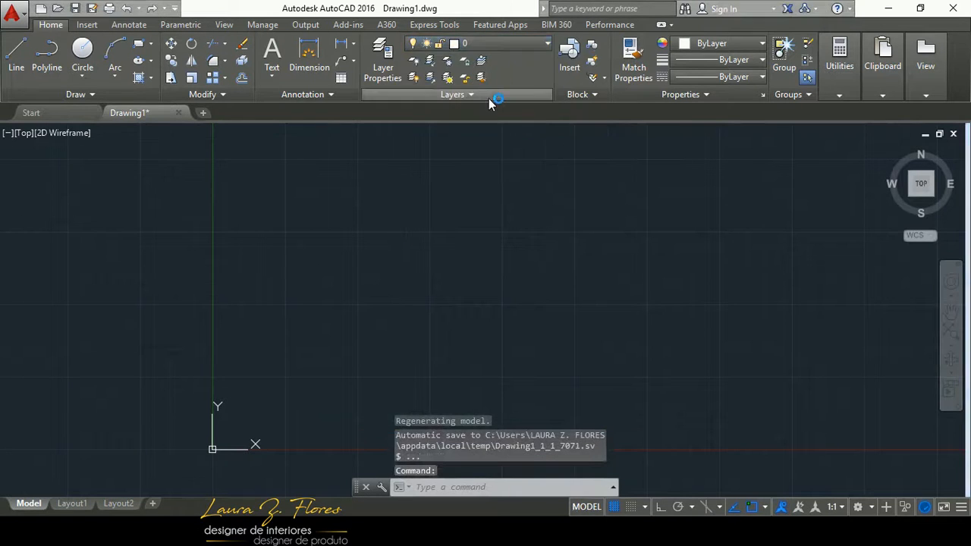
pyautogui.click(548, 44)
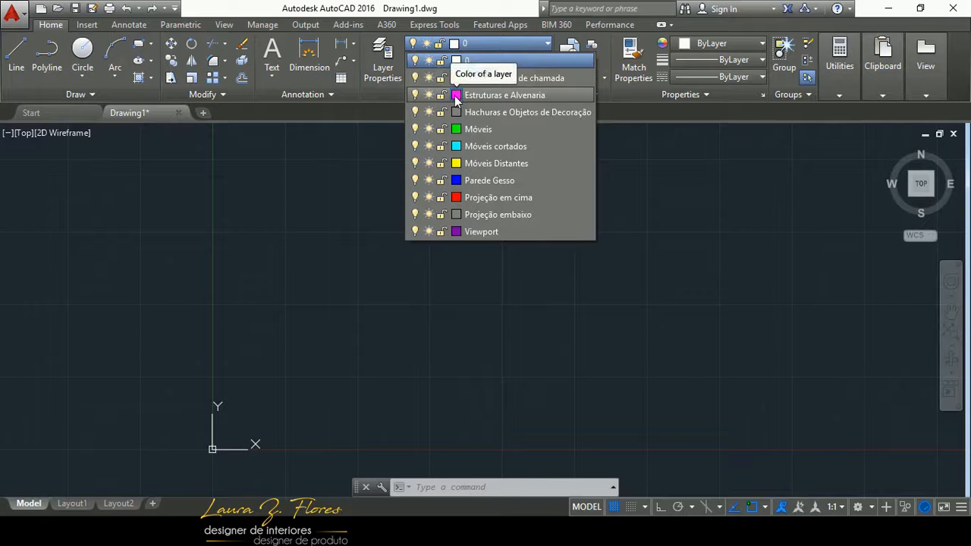
pyautogui.click(502, 96)
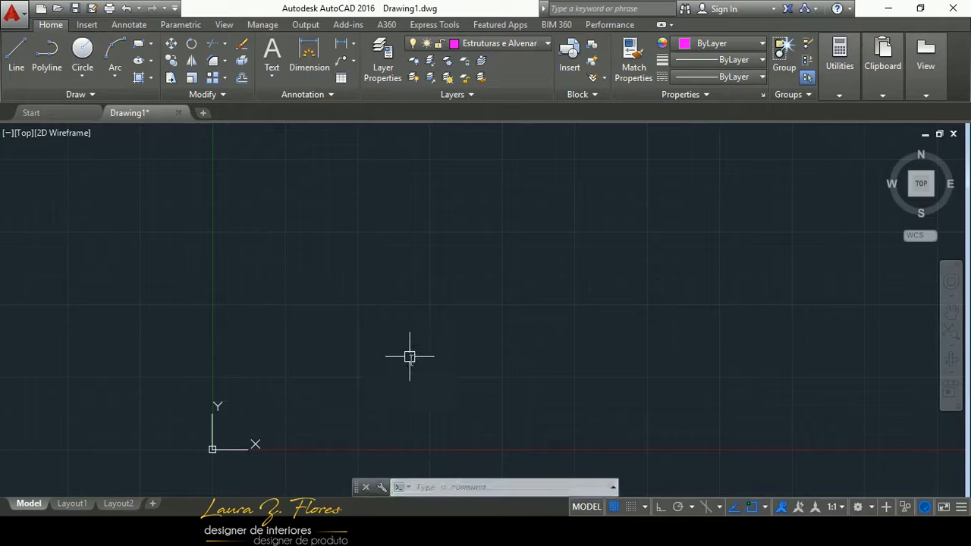
# - With Line and Ortho on, draw the horizontal 220 top edge of the EXERCICIO 1.pdf outline, going right from a point in the empty drawing area
pyautogui.write('l')
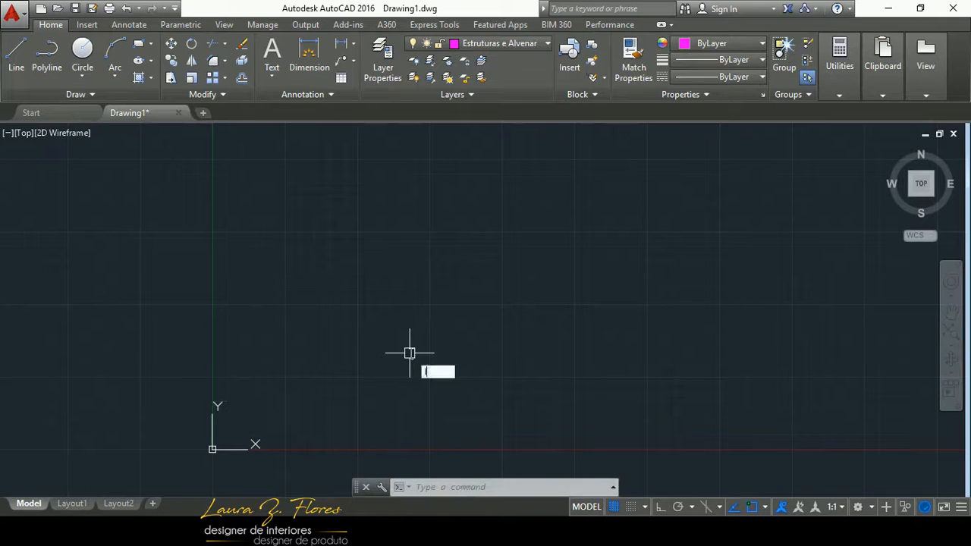
pyautogui.press('Return')
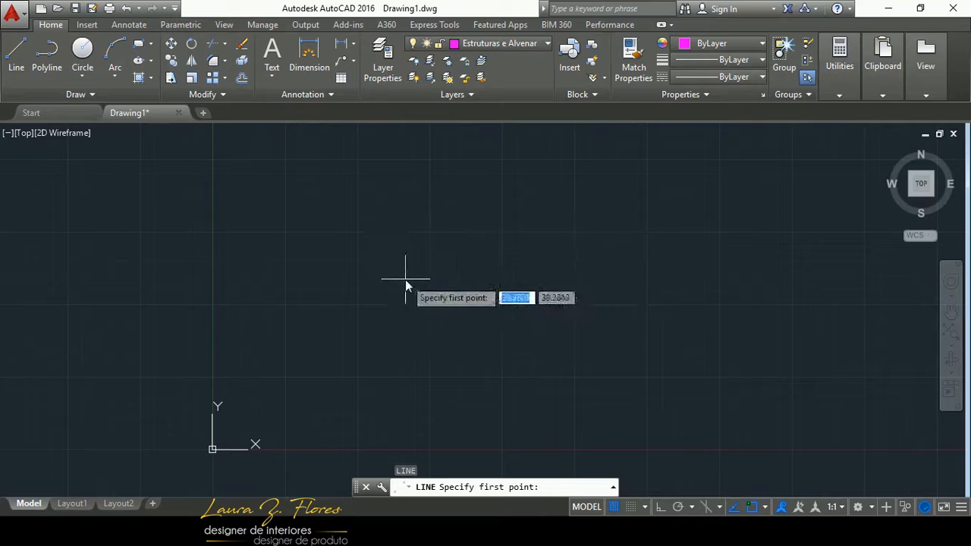
pyautogui.click(378, 263)
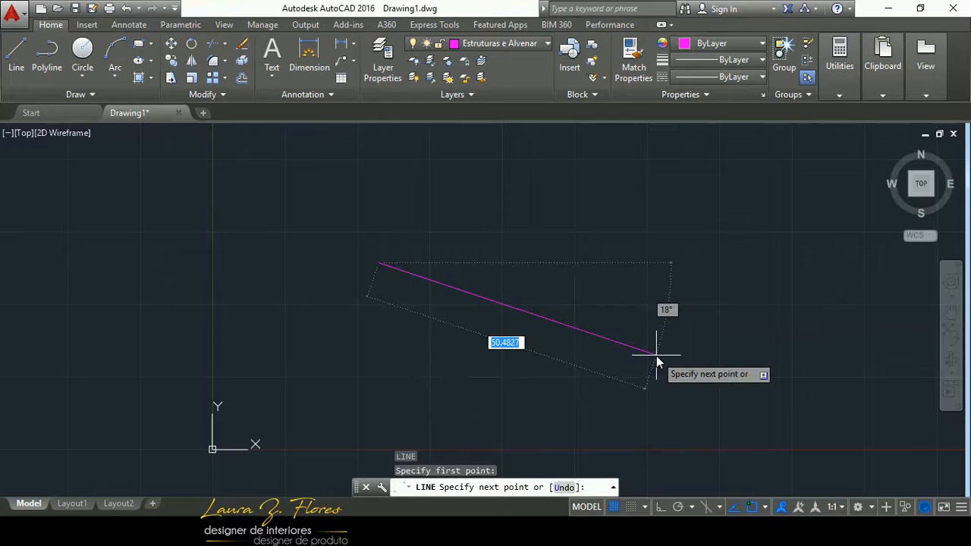
pyautogui.press('F8')
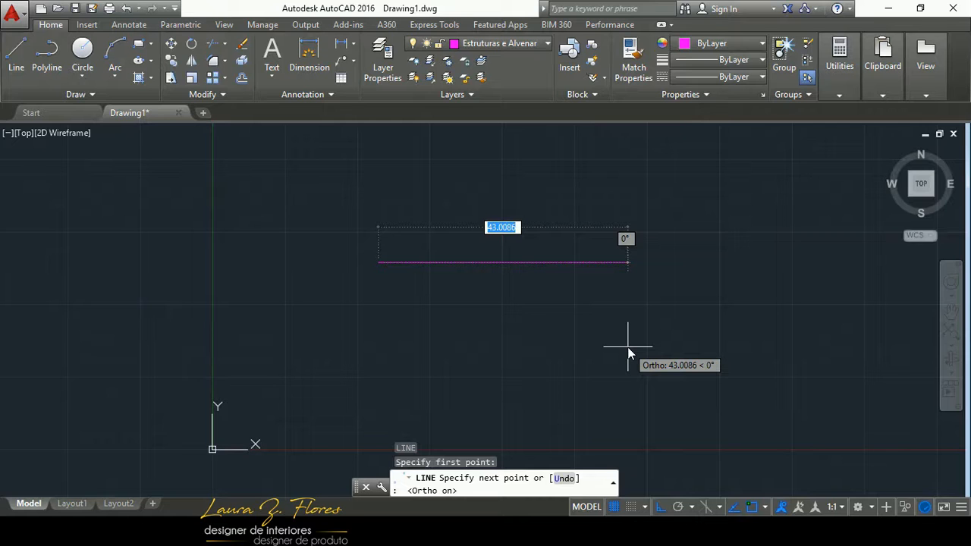
pyautogui.press('F8')
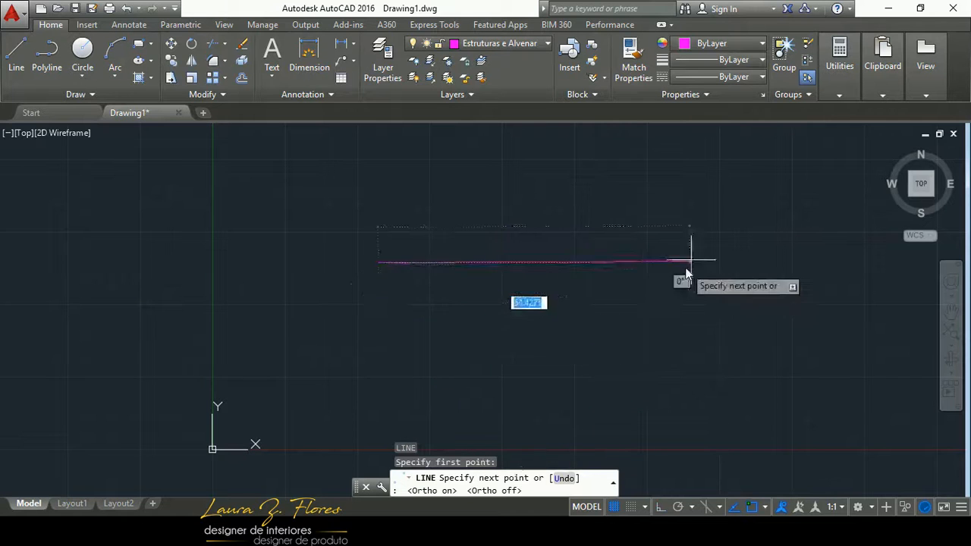
pyautogui.press('F8')
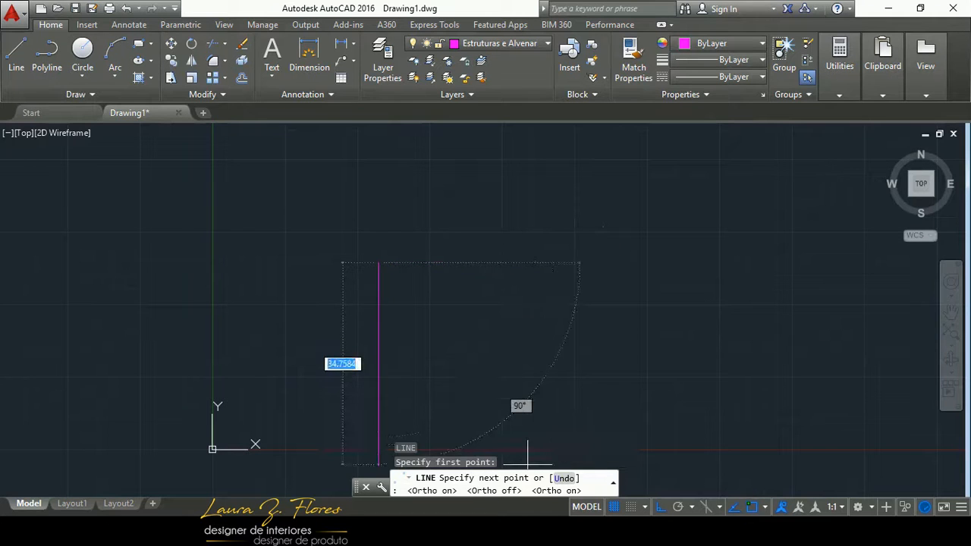
pyautogui.click(509, 530)
pyautogui.click(512, 489)
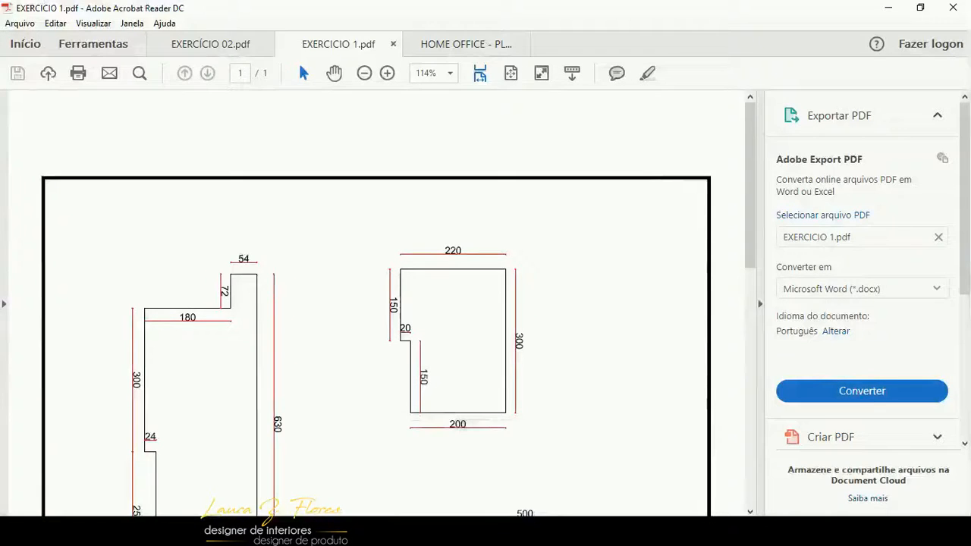
pyautogui.click(460, 531)
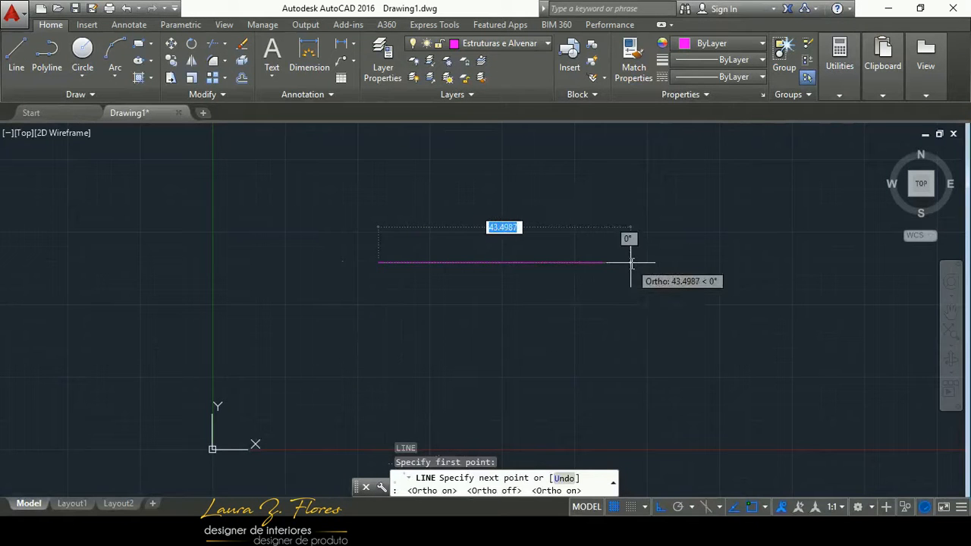
pyautogui.write('220')
pyautogui.press('Return')
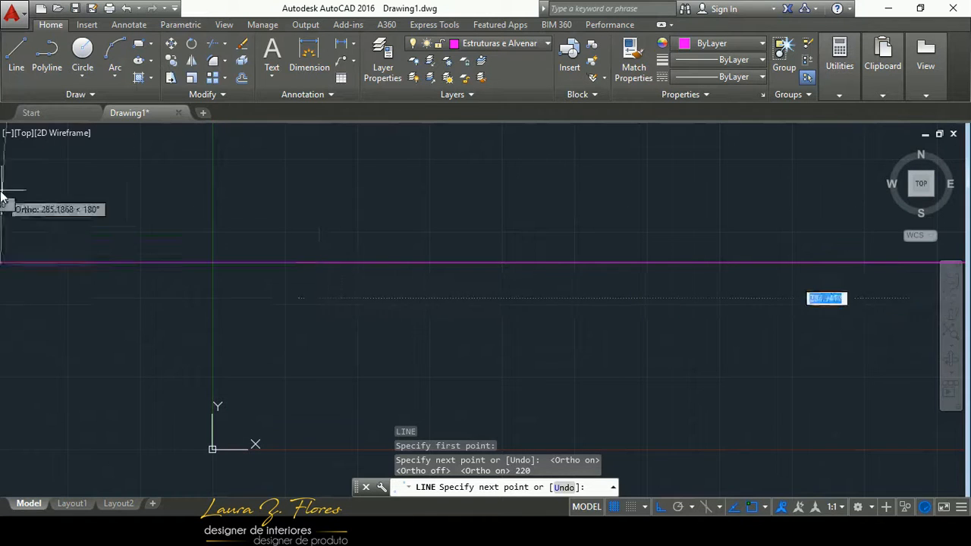
# - Continue the line straight down 300 from the right end of the top edge
pyautogui.scroll(-2, 512, 265)
pyautogui.scroll(-4, 513, 266)
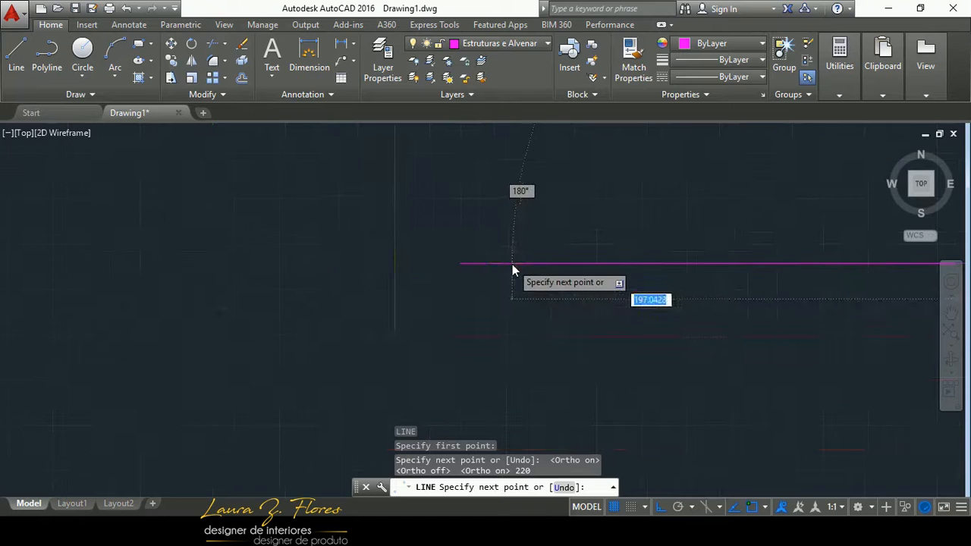
pyautogui.moveTo(646, 348); pyautogui.dragTo(501, 304, button='middle')
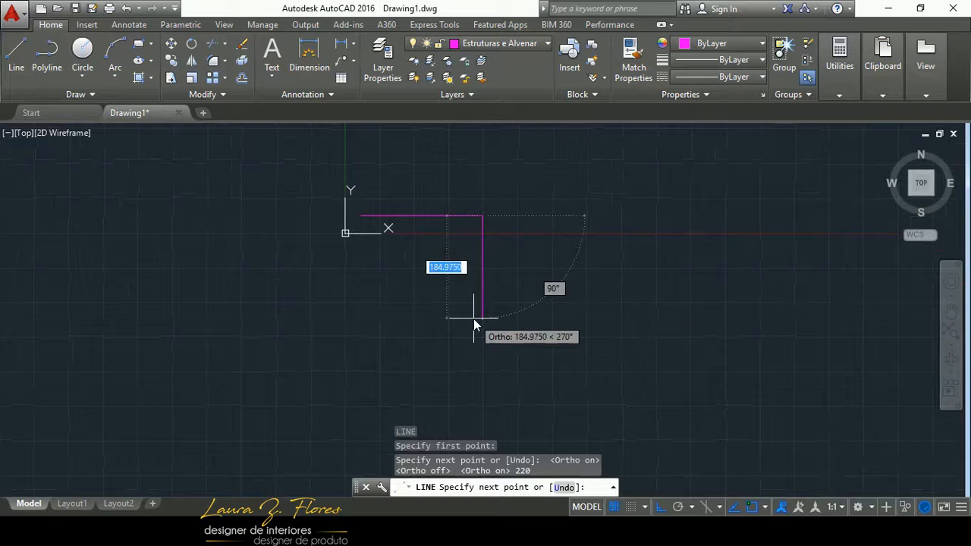
pyautogui.moveTo(473, 314); pyautogui.dragTo(574, 342, button='middle')
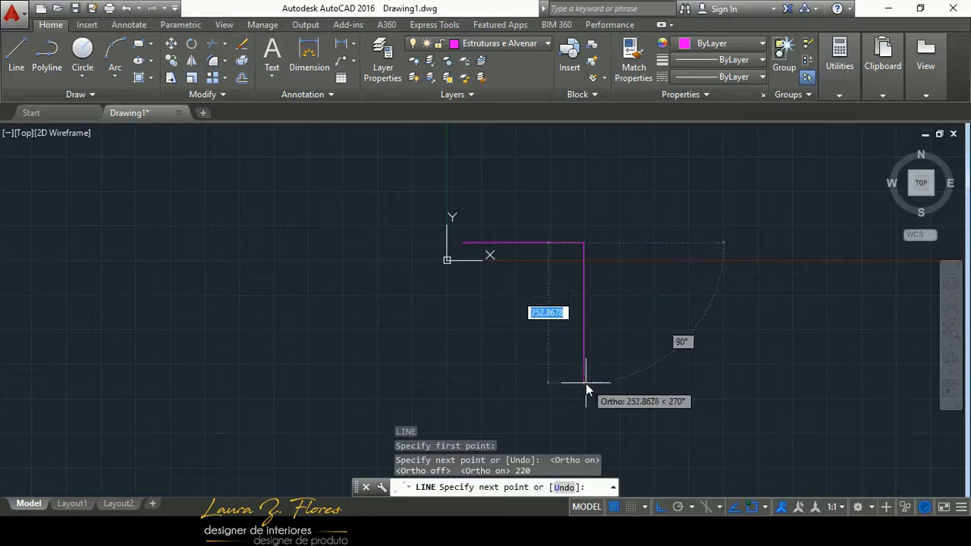
pyautogui.write('300')
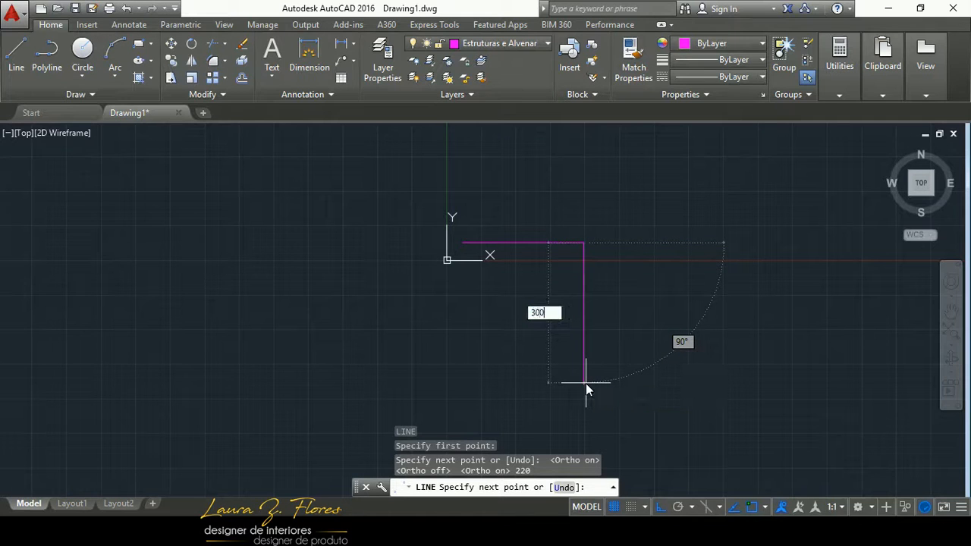
pyautogui.press('Return')
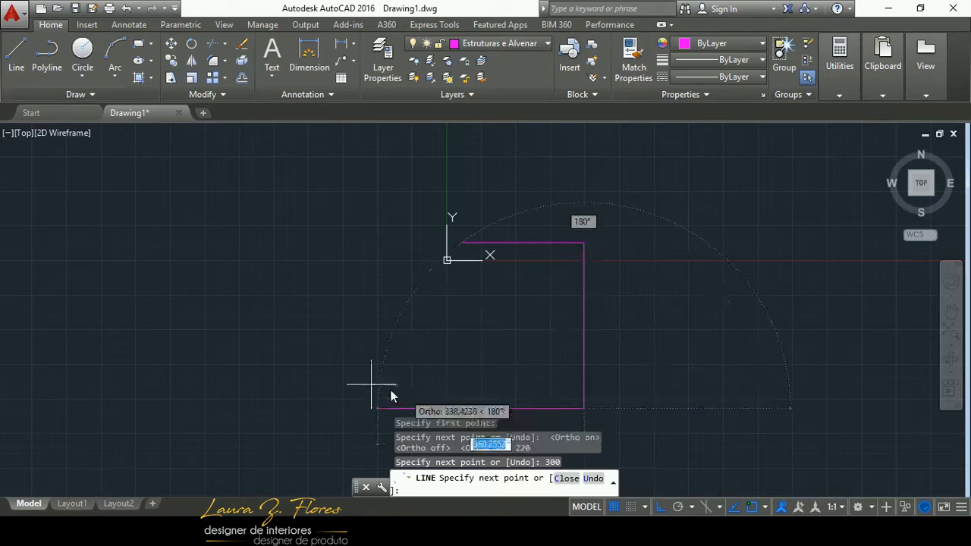
# - Continue the line 200 to the left for the bottom edge and check the adjoining edge's length in EXERCICIO 1.pdf
pyautogui.write('200')
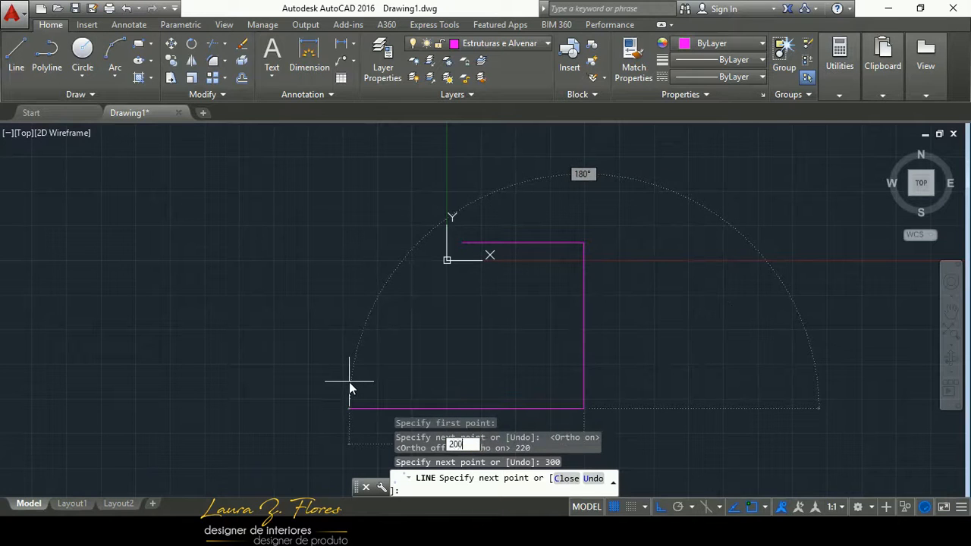
pyautogui.press('Return')
pyautogui.moveTo(506, 535)
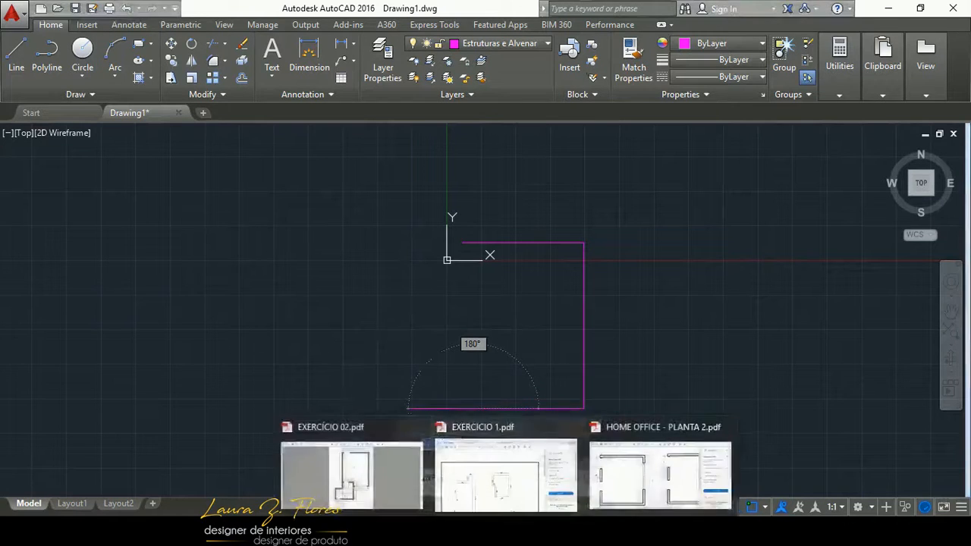
pyautogui.click(527, 480)
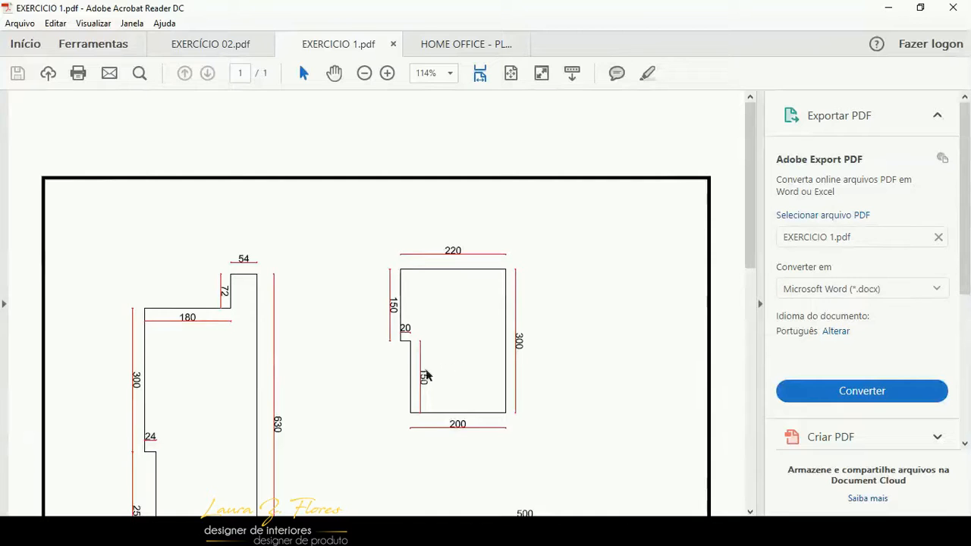
pyautogui.moveTo(506, 535)
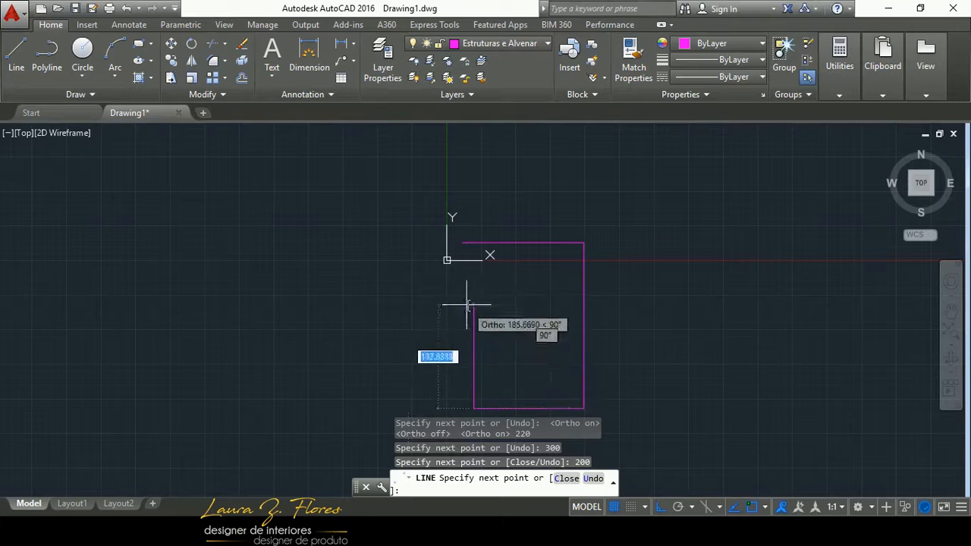
pyautogui.scroll(4, 466, 364)
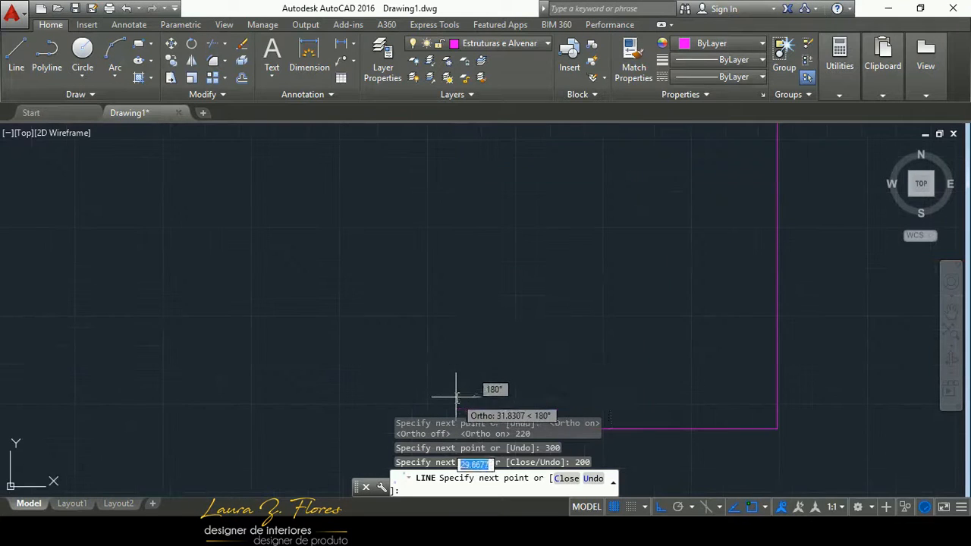
pyautogui.scroll(-5, 485, 318)
pyautogui.scroll(5, 486, 345)
pyautogui.scroll(2, 480, 356)
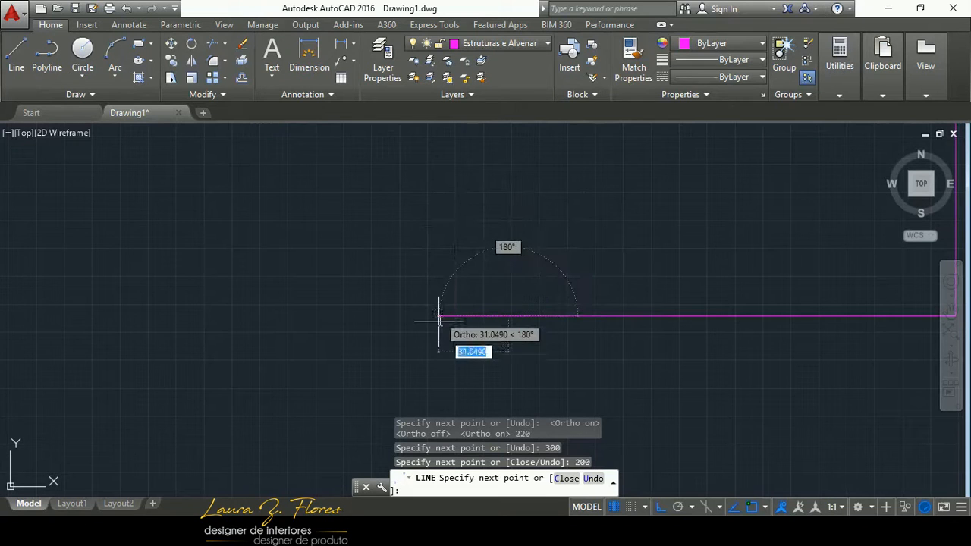
pyautogui.scroll(-4, 439, 321)
pyautogui.scroll(-2, 440, 321)
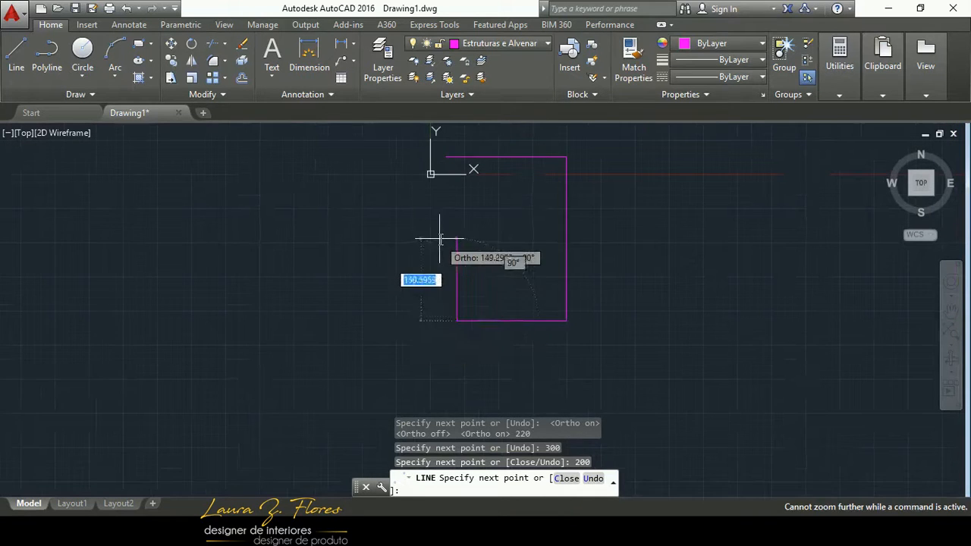
pyautogui.scroll(4, 440, 234)
pyautogui.scroll(-4, 439, 236)
pyautogui.moveTo(440, 223); pyautogui.dragTo(453, 284, button='middle')
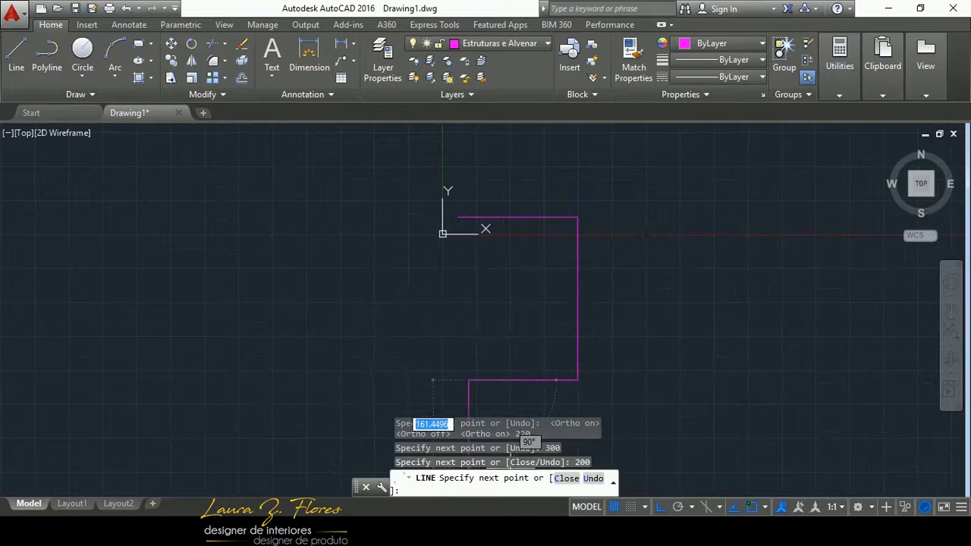
# - Following EXERCICIO 1.pdf, continue the line 150 straight up from the bottom edge's left end and 20 to the left for the step
pyautogui.moveTo(504, 516)
pyautogui.click(512, 487)
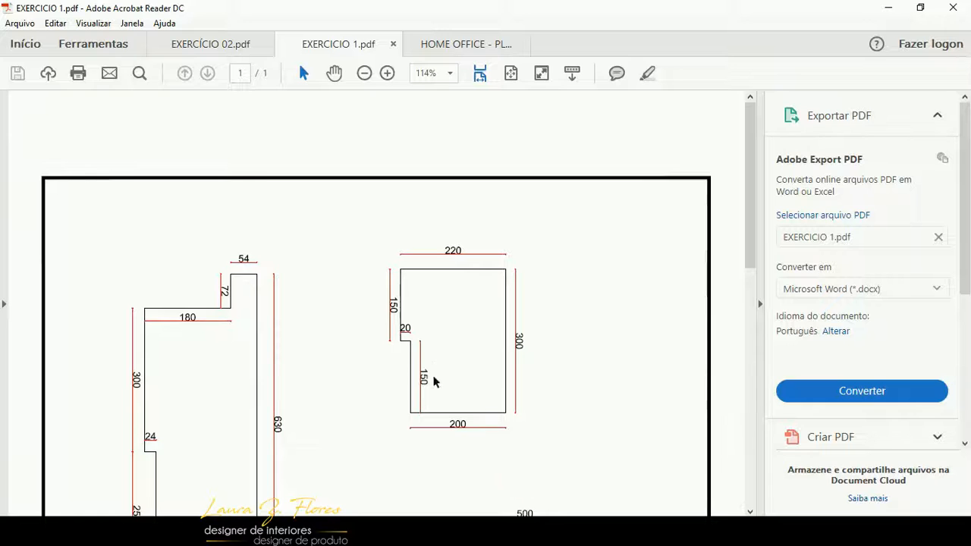
pyautogui.click(466, 524)
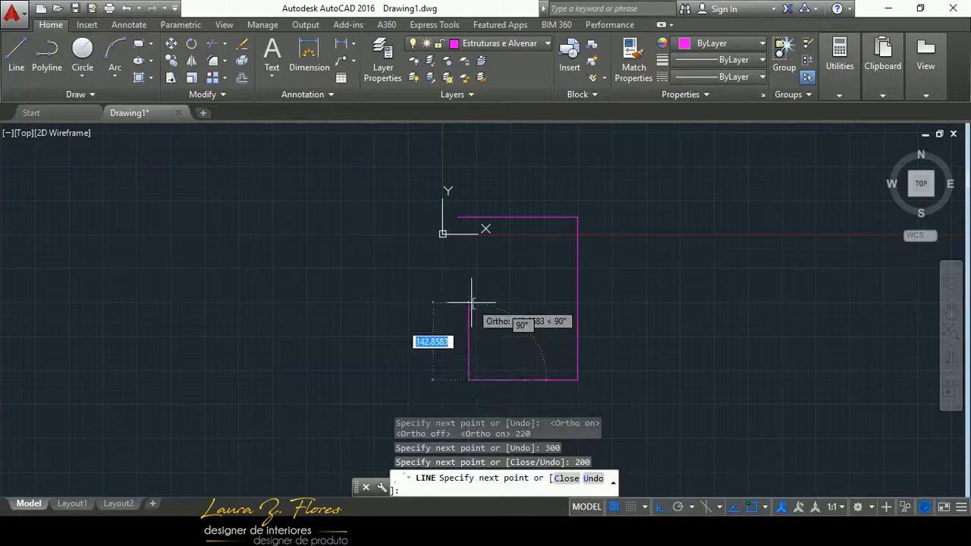
pyautogui.write('150')
pyautogui.press('Return')
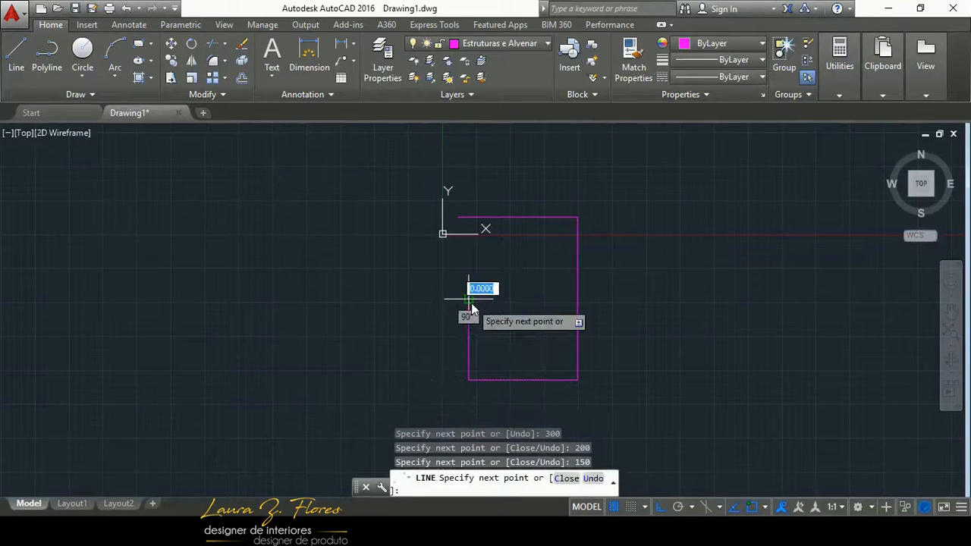
pyautogui.write('20')
pyautogui.press('Return')
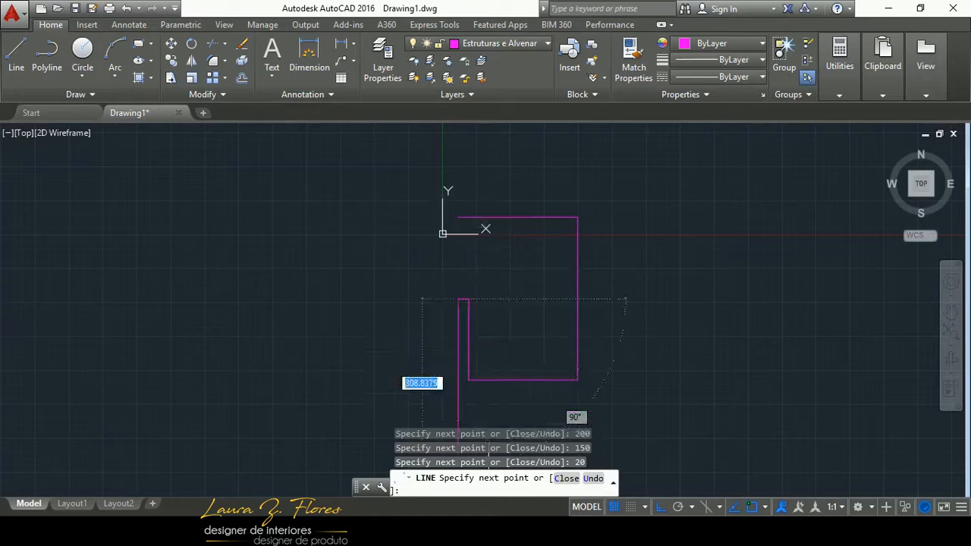
# - Check the remaining left edge in EXERCICIO 1.pdf and close the outline back to its starting point with the Close option
pyautogui.click(498, 462)
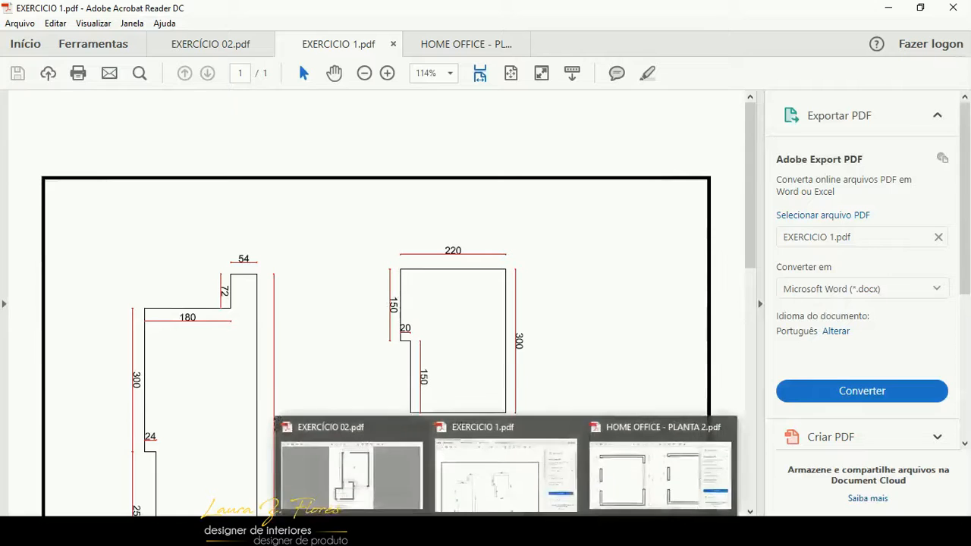
pyautogui.click(470, 464)
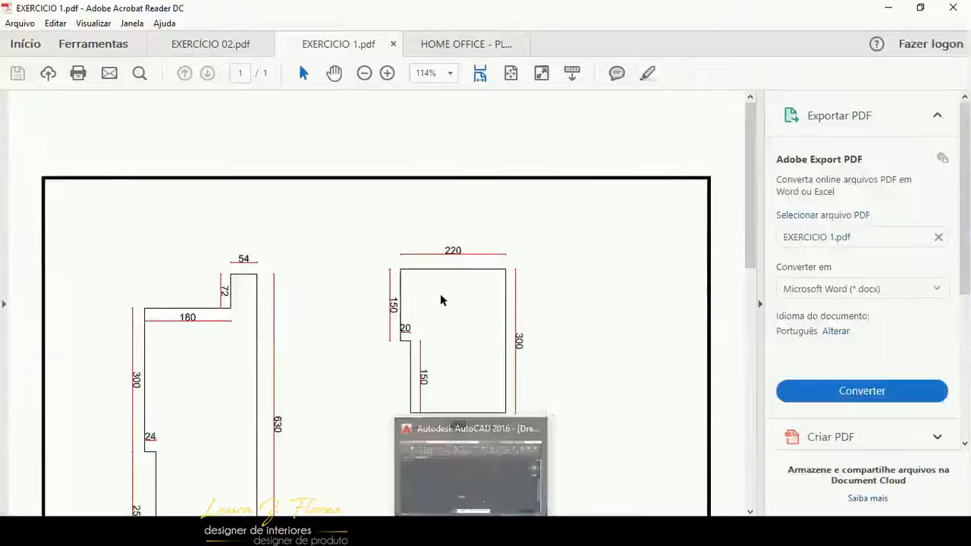
pyautogui.click(472, 514)
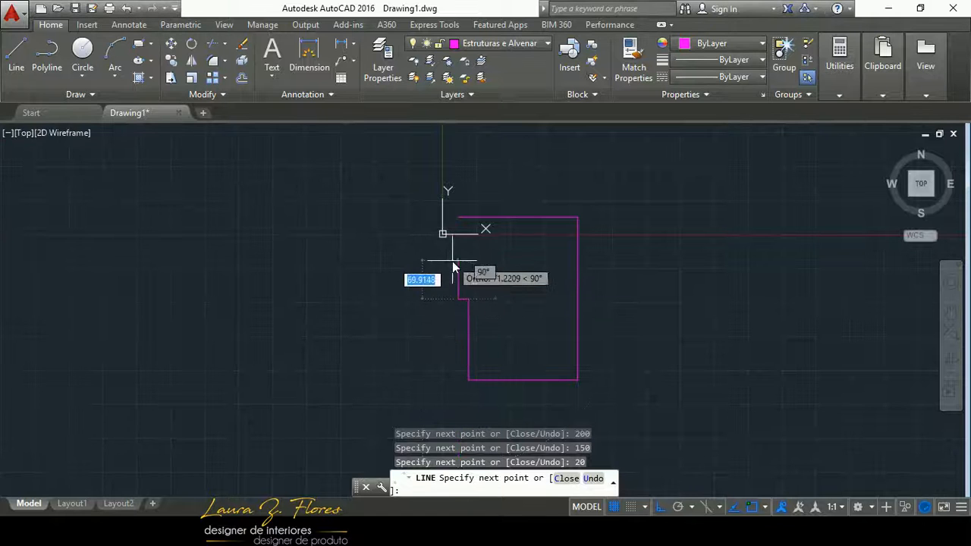
pyautogui.write('cl')
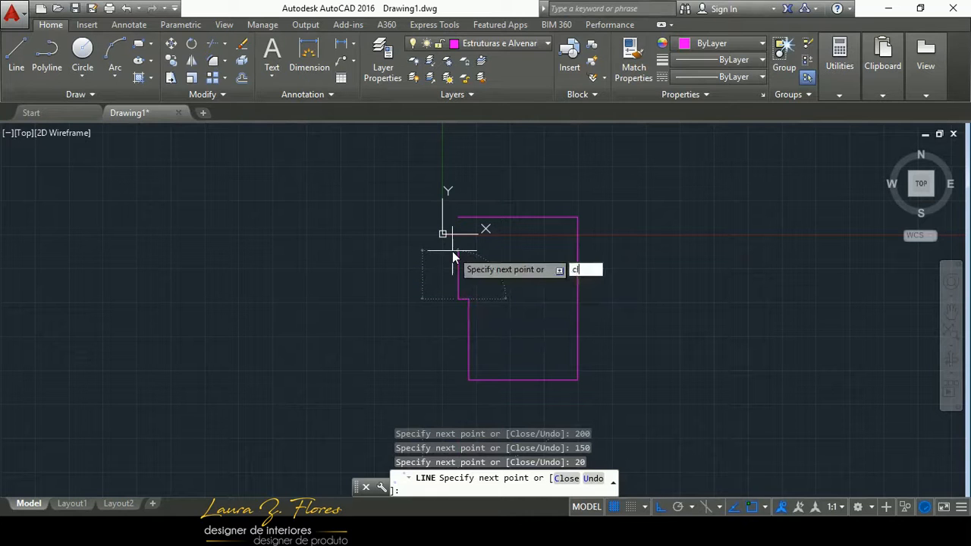
pyautogui.press('Return')
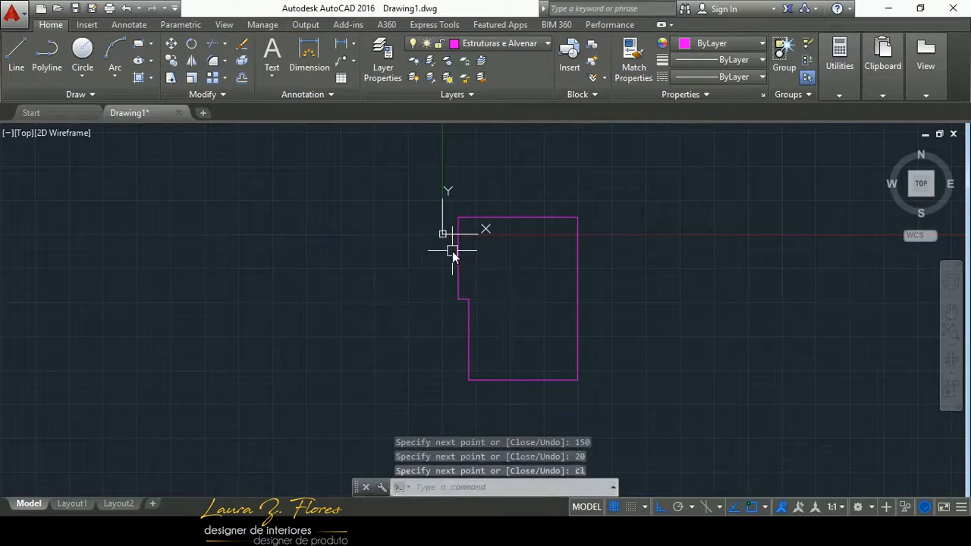
pyautogui.scroll(-3, 477, 343)
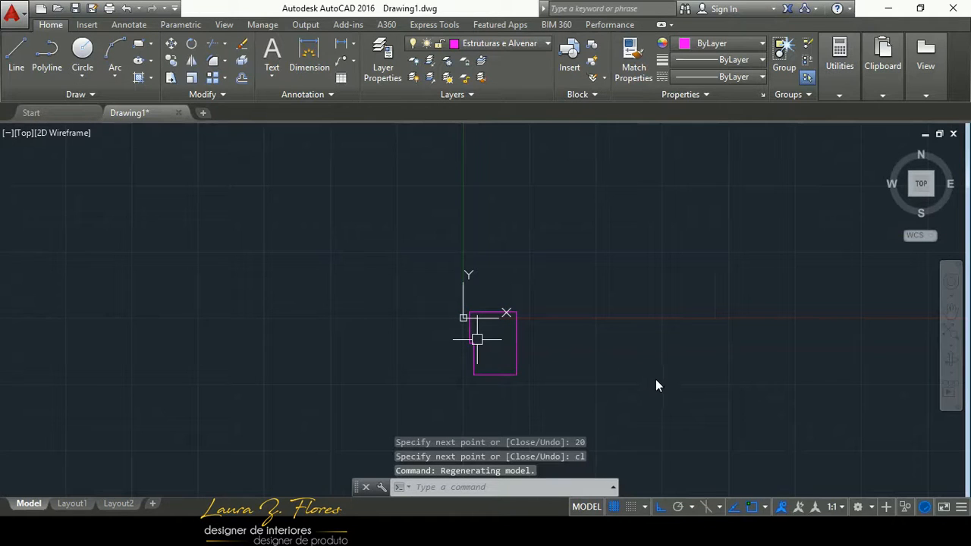
pyautogui.scroll(-2, 657, 387)
pyautogui.scroll(6, 498, 282)
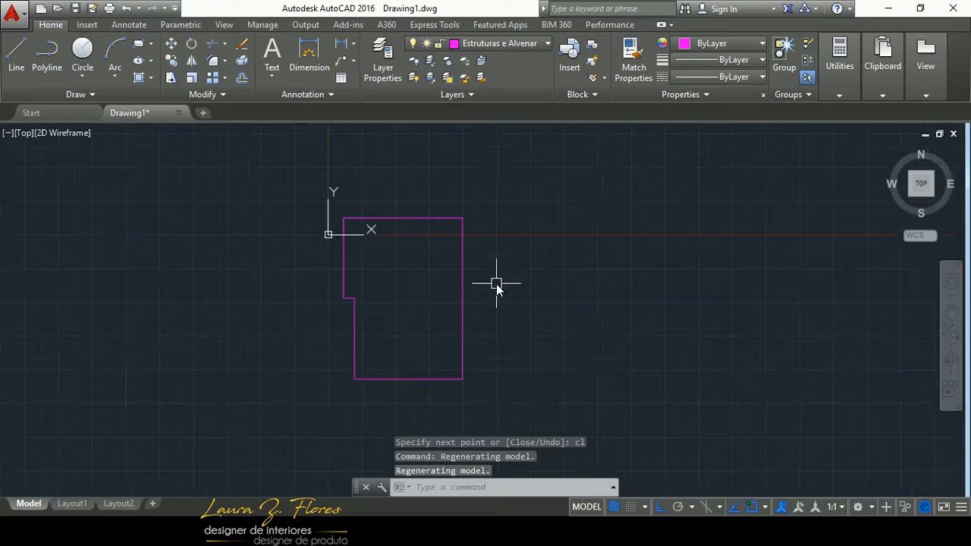
pyautogui.scroll(-4, 404, 331)
pyautogui.moveTo(530, 339); pyautogui.dragTo(458, 344, button='middle')
pyautogui.scroll(3, 379, 336)
# - Review the other figures in EXERCICIO 1.pdf down to the 750-wide stepped outline's dimensions and return to the AutoCAD drawing
pyautogui.moveTo(505, 543)
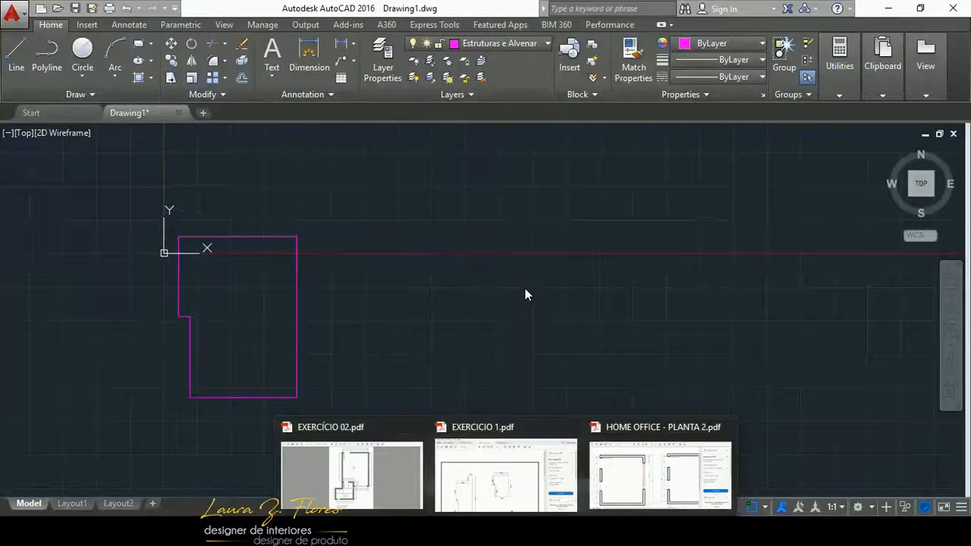
pyautogui.click(513, 462)
pyautogui.scroll(-8, 516, 349)
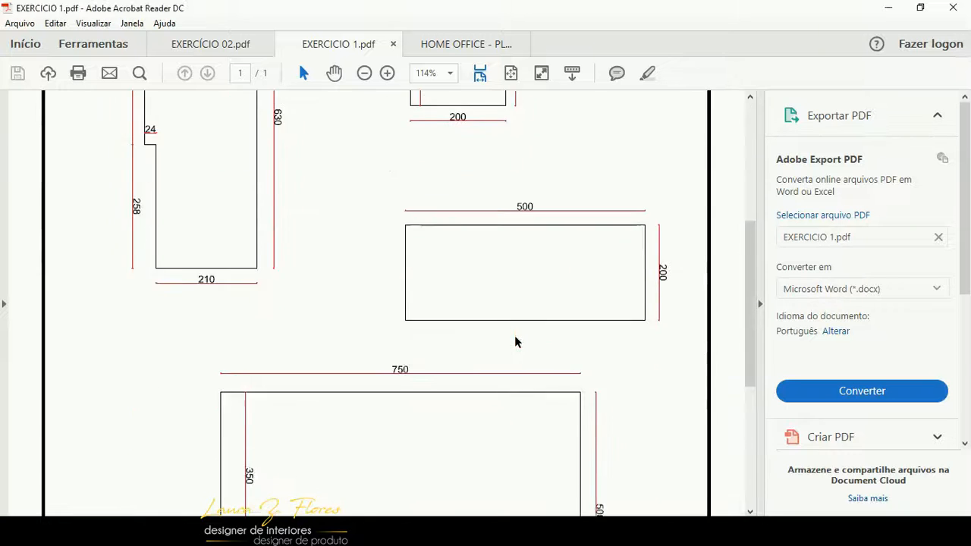
pyautogui.scroll(-6, 515, 338)
pyautogui.scroll(-1, 515, 338)
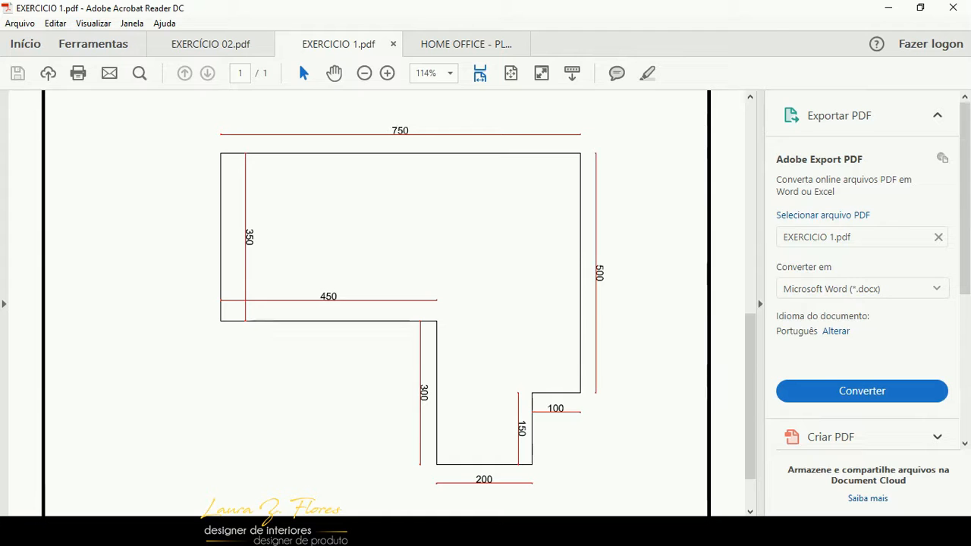
pyautogui.hotkey('alt', 'Tab')
pyautogui.hotkey('alt', 'Tab')
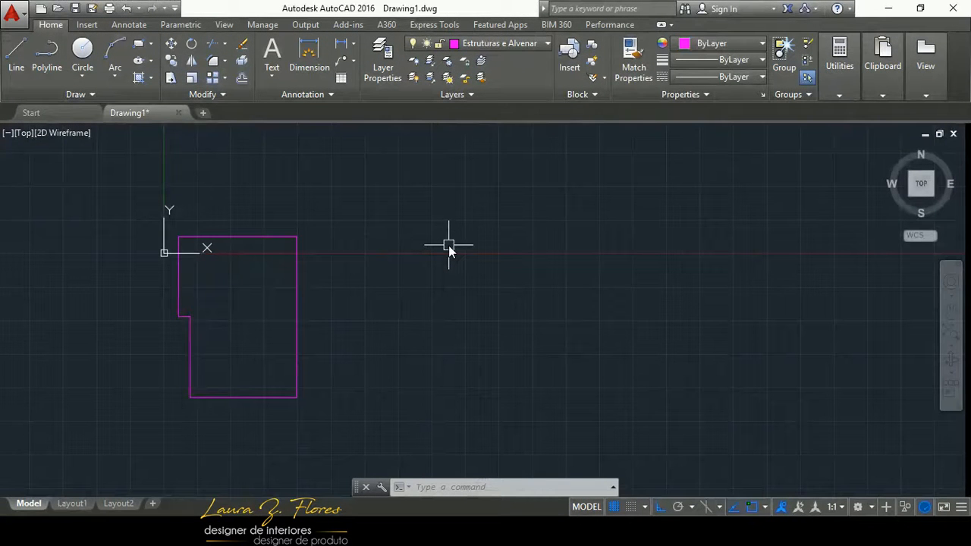
# - With Polyline, draw the 750 top edge of the large EXERCICIO 1.pdf outline, going right from a point in the empty area beside the first outline
pyautogui.write('PL')
pyautogui.press('Return')
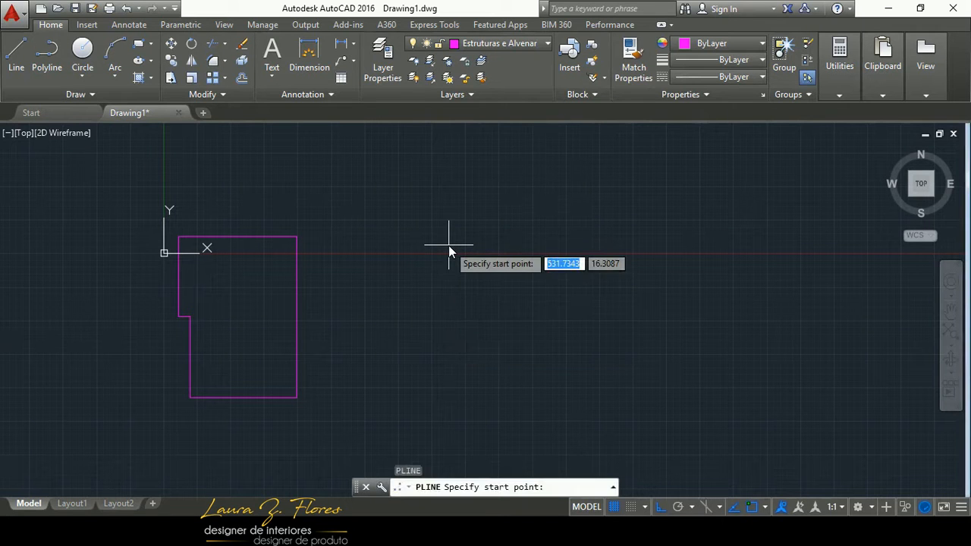
pyautogui.click(448, 245)
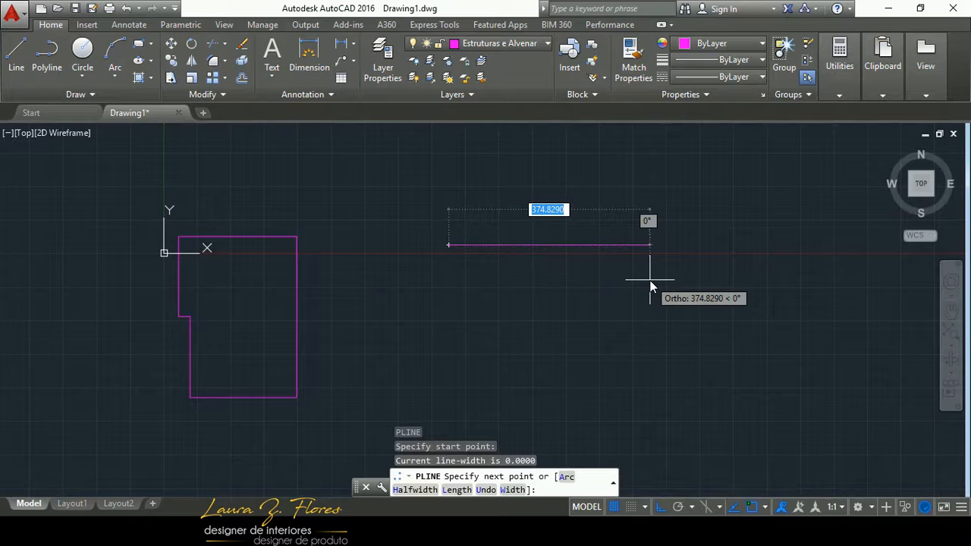
pyautogui.moveTo(506, 534)
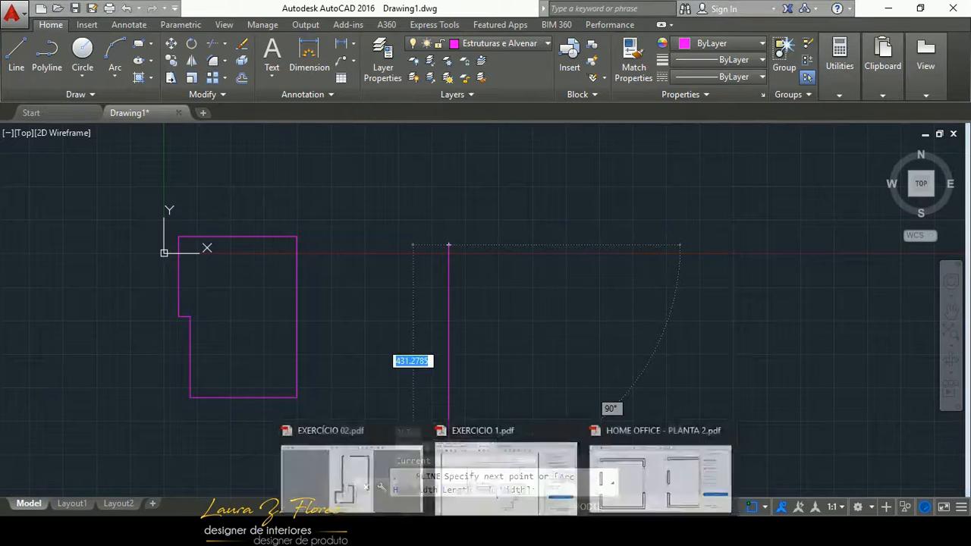
pyautogui.click(517, 468)
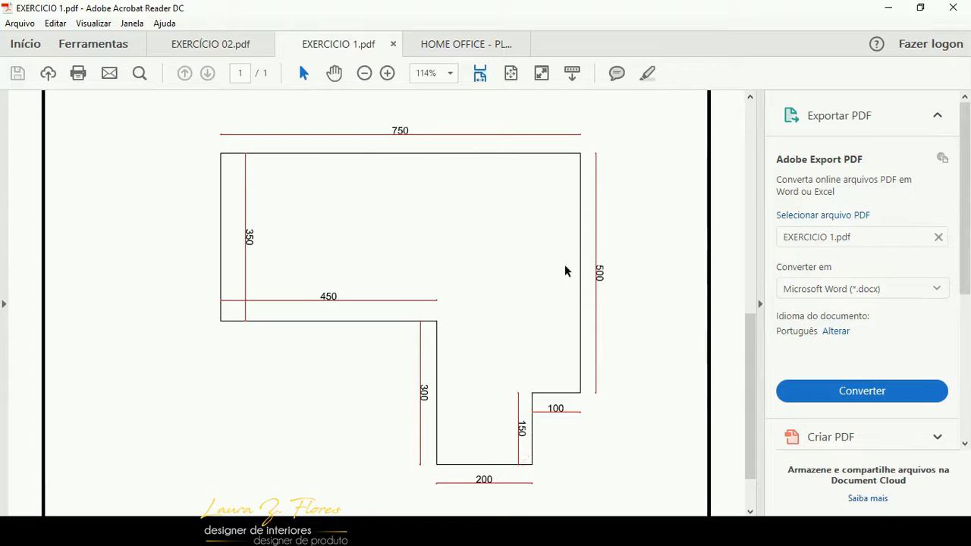
pyautogui.hotkey('alt', 'Tab')
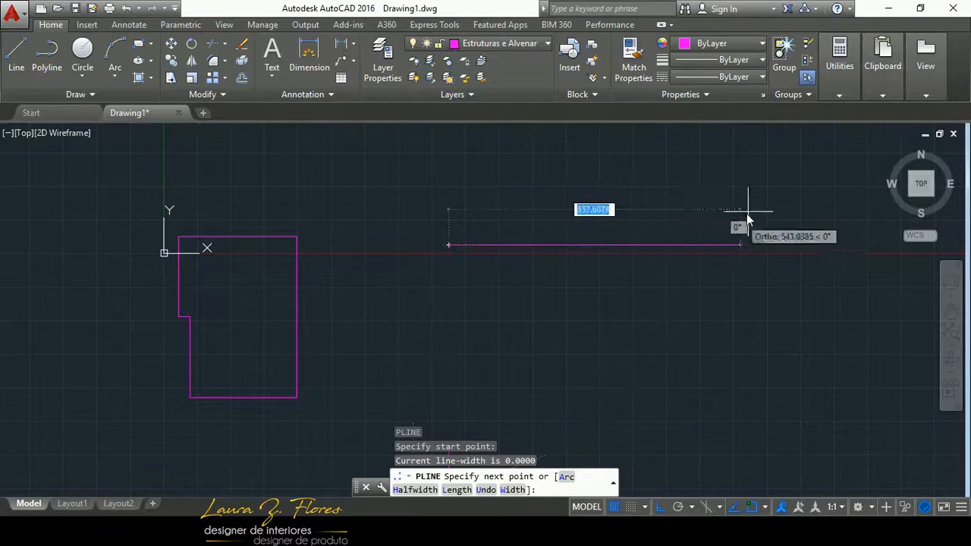
pyautogui.write('750')
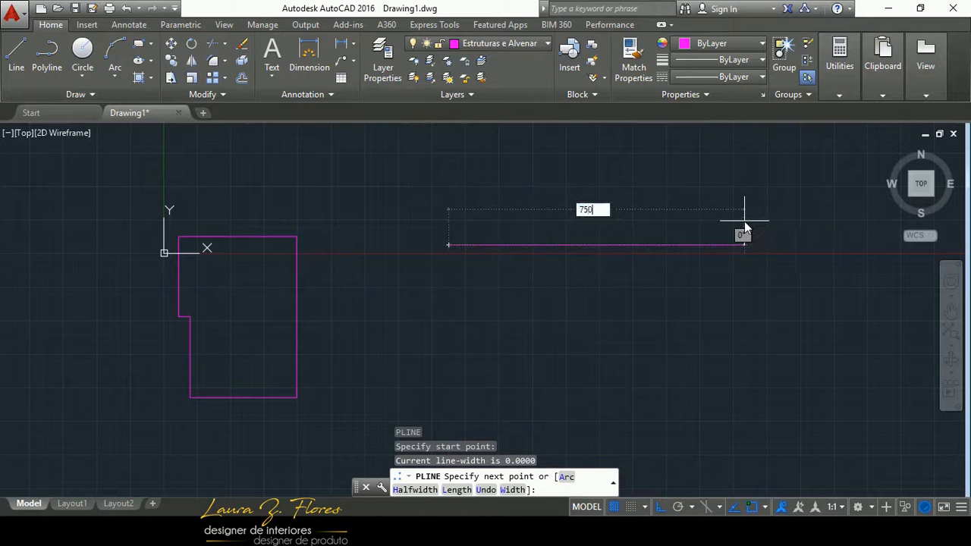
pyautogui.press('Return')
# - Continue the polyline straight down 500 from the right end of the 750 edge, checking the dimensions in EXERCICIO 1.pdf
pyautogui.scroll(-7, 368, 231)
pyautogui.scroll(6, 427, 256)
pyautogui.scroll(-3, 427, 256)
pyautogui.scroll(6, 477, 191)
pyautogui.scroll(-4, 467, 222)
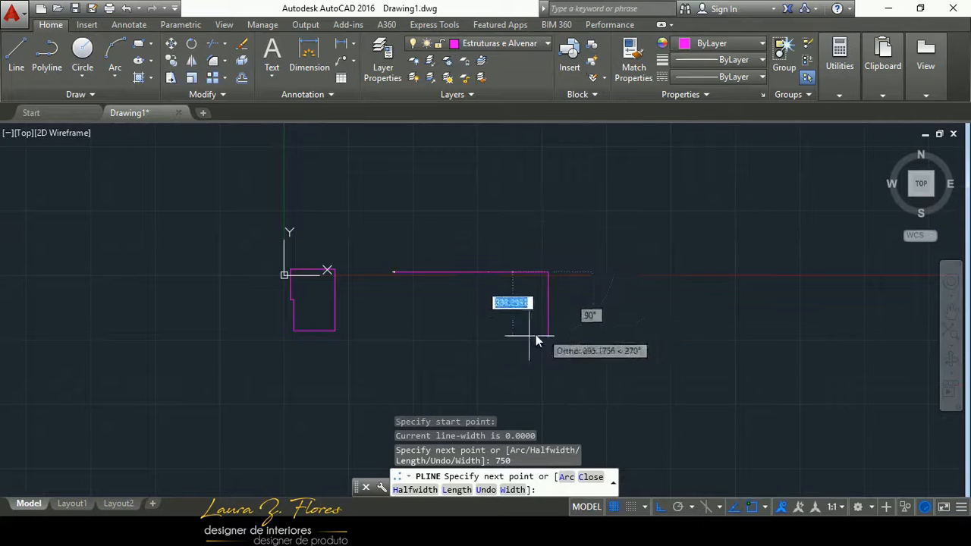
pyautogui.moveTo(491, 353)
pyautogui.mouseDown(button='middle')
pyautogui.moveTo(581, 303)
pyautogui.moveTo(799, 253)
pyautogui.moveTo(769, 273)
pyautogui.moveTo(363, 309)
pyautogui.moveTo(403, 386)
pyautogui.moveTo(606, 238)
pyautogui.moveTo(523, 319)
pyautogui.moveTo(426, 323)
pyautogui.moveTo(535, 269)
pyautogui.moveTo(527, 303)
pyautogui.mouseUp(button='middle')
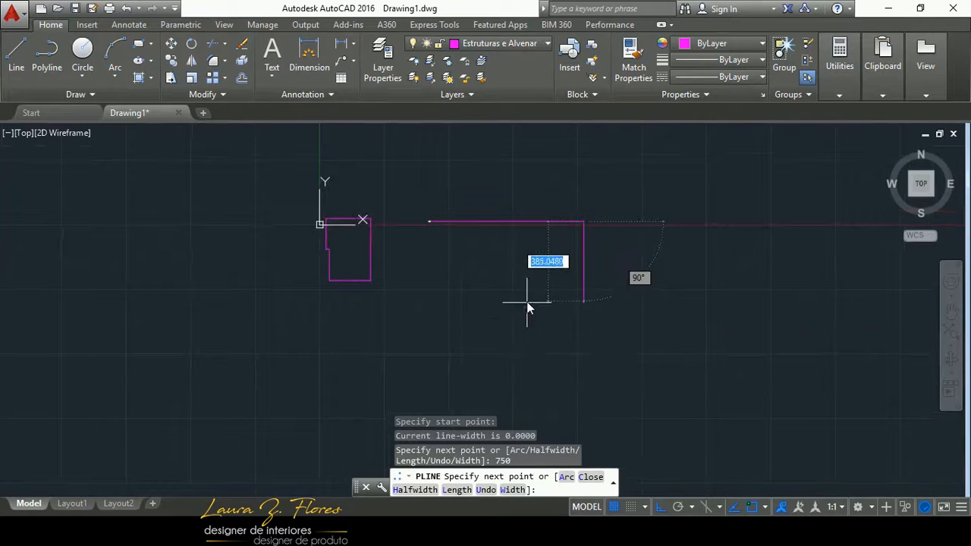
pyautogui.moveTo(506, 531)
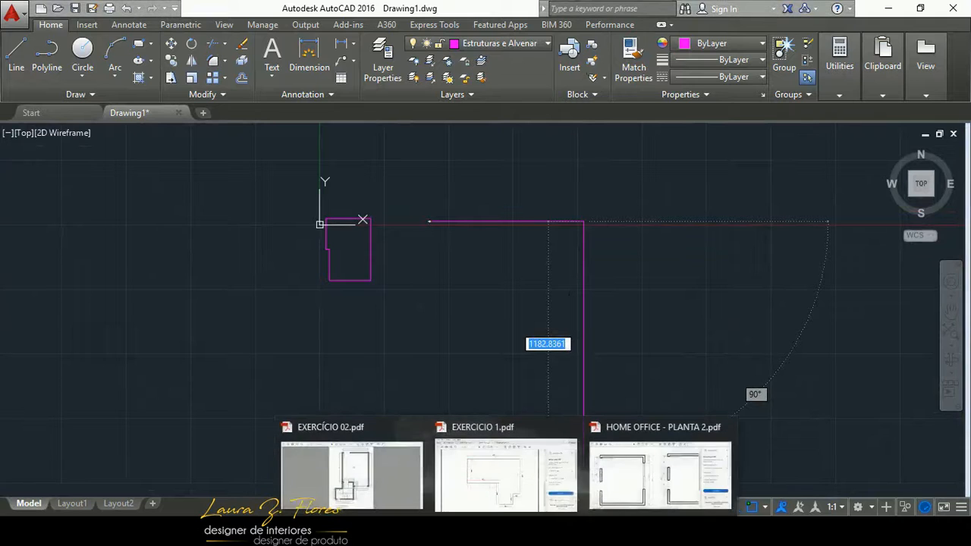
pyautogui.click(515, 485)
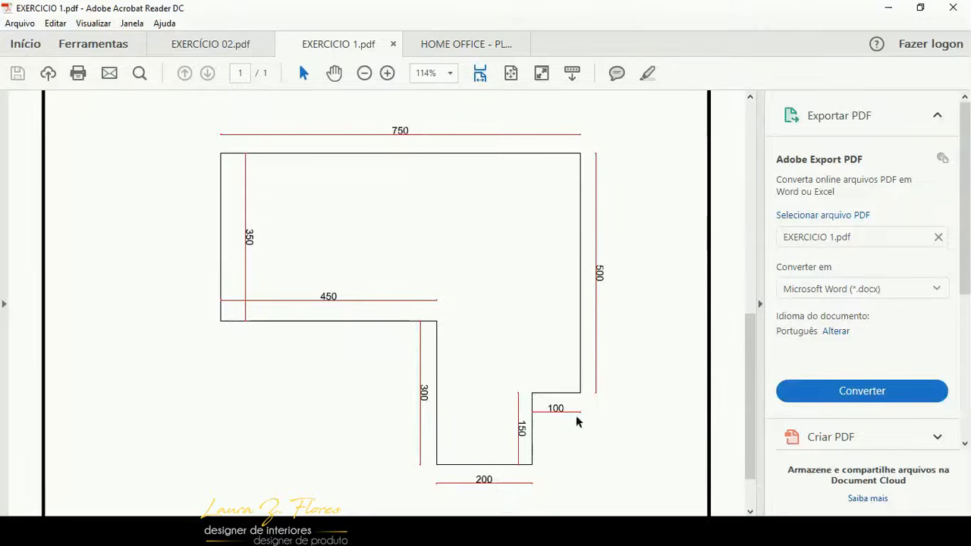
pyautogui.moveTo(468, 531)
pyautogui.click(468, 465)
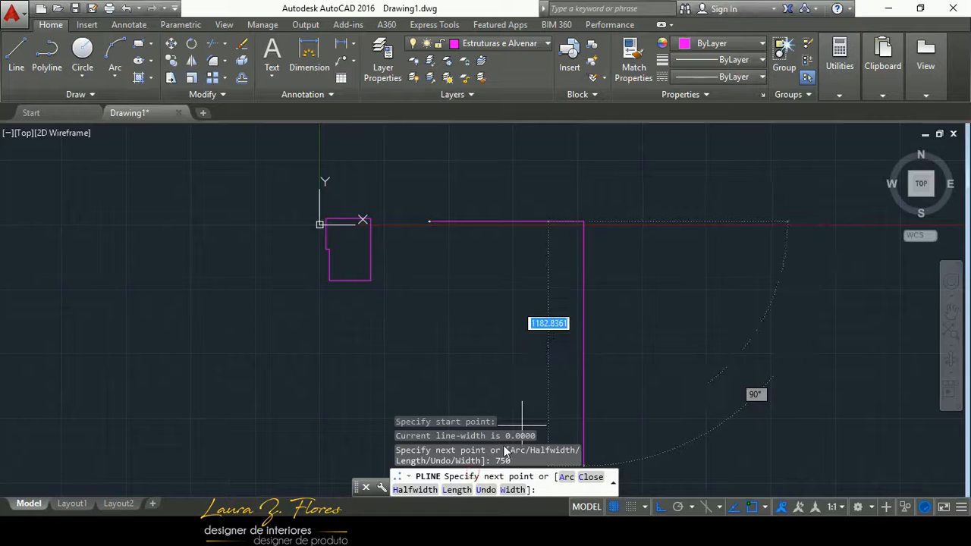
pyautogui.write('500')
pyautogui.press('Return')
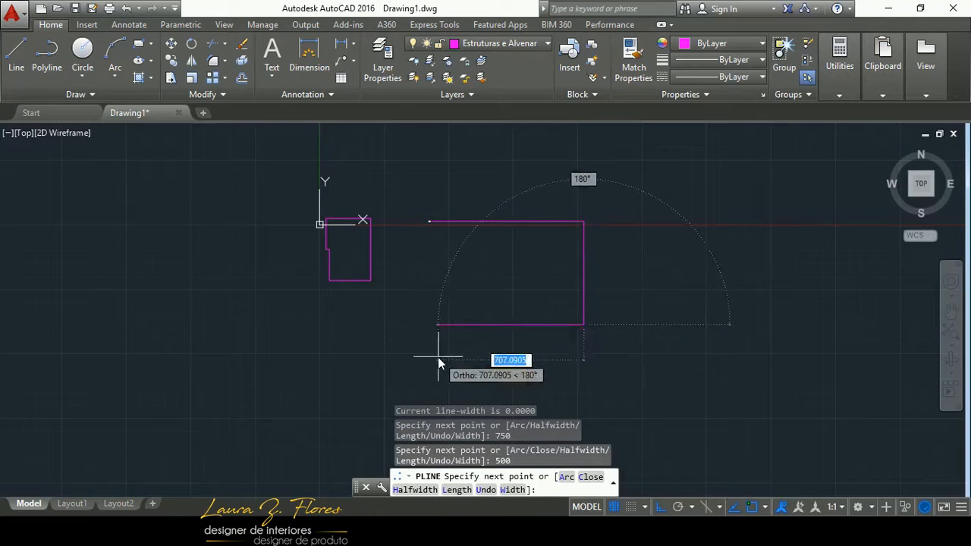
# - Continue the polyline 100 to the left and 150 straight down, checking the step's dimensions in EXERCICIO 1.pdf
pyautogui.write('100')
pyautogui.press('Return')
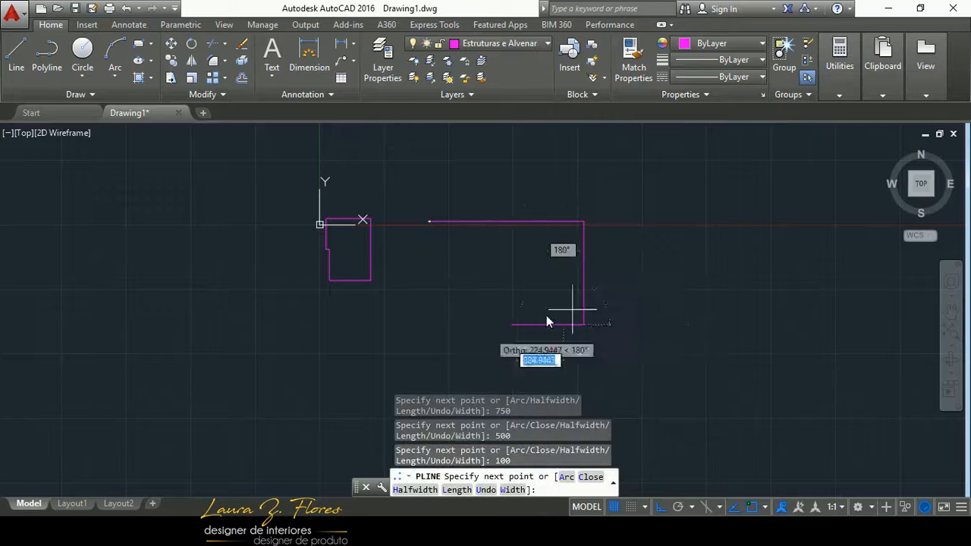
pyautogui.hotkey('alt', 'Tab')
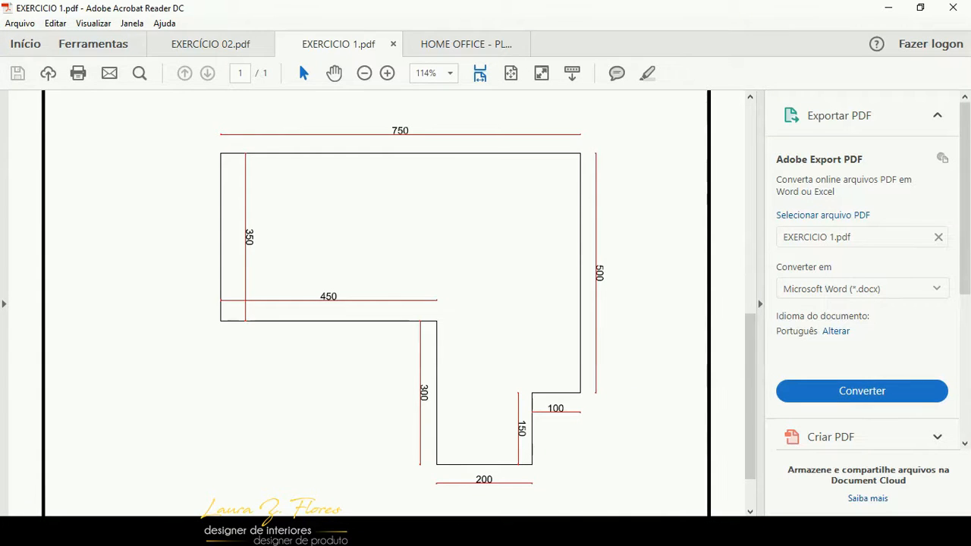
pyautogui.moveTo(505, 537)
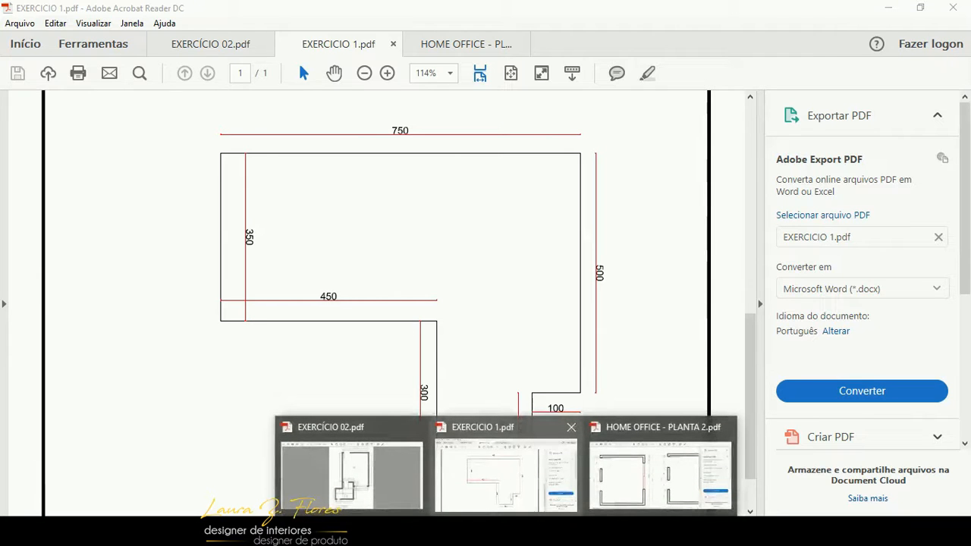
pyautogui.hotkey('alt', 'Tab')
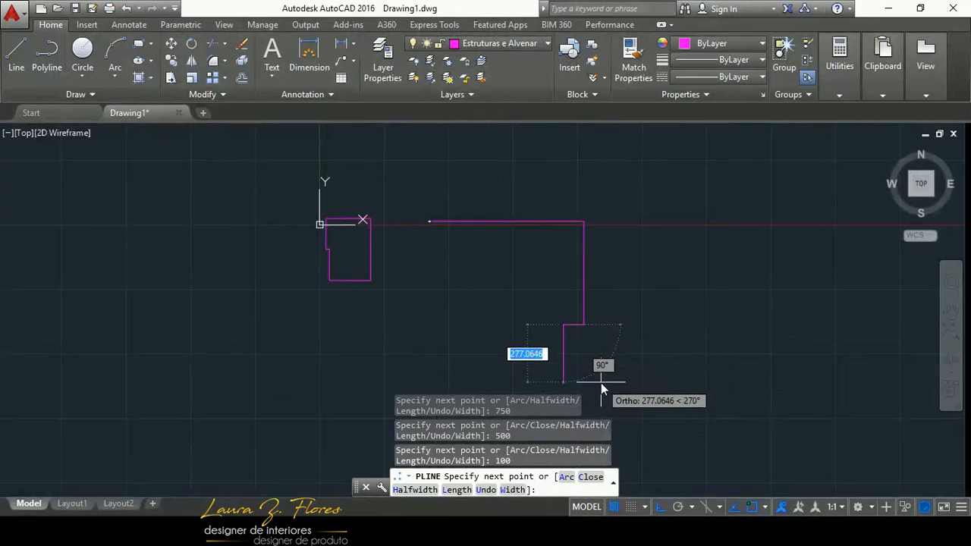
pyautogui.write('150')
pyautogui.press('Return')
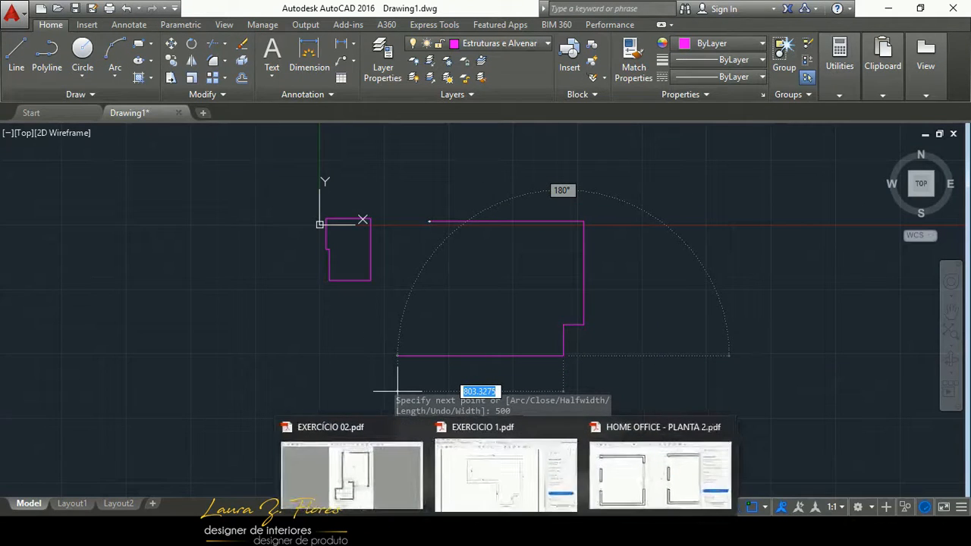
# - Check the bottom edge in EXERCICIO 1.pdf and continue the polyline 200 to the left and 300 straight up
pyautogui.click(499, 502)
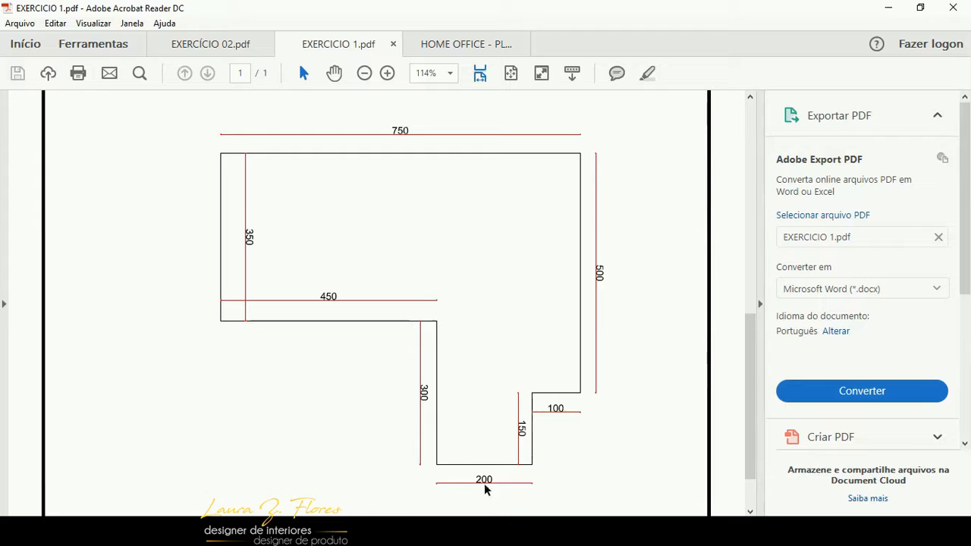
pyautogui.hotkey('alt', 'Tab')
pyautogui.write('200')
pyautogui.press('Return')
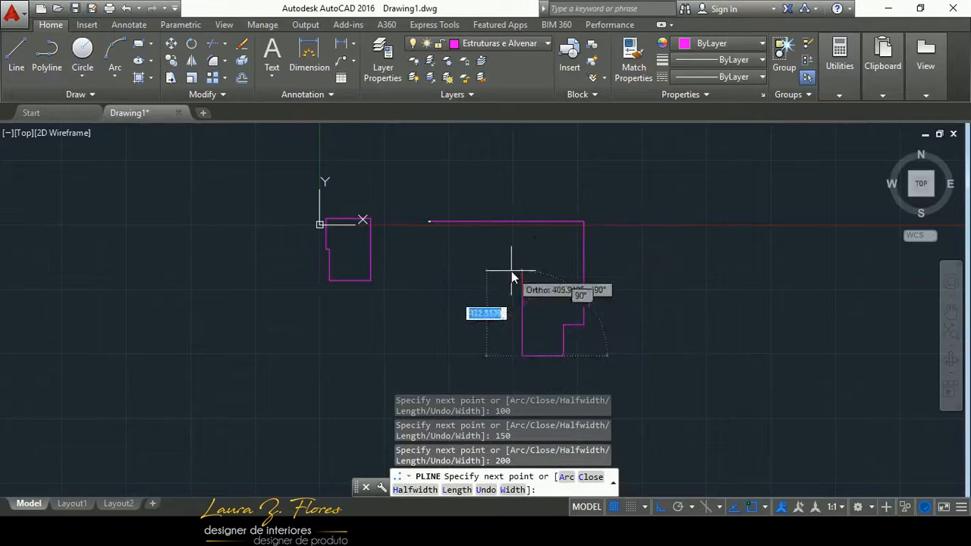
pyautogui.write('300')
pyautogui.press('Return')
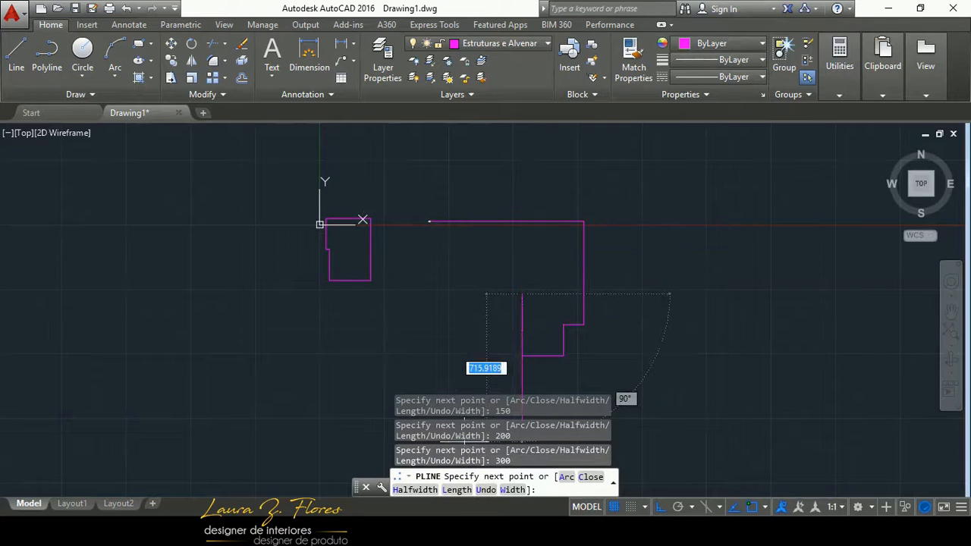
# - Draw the polyline's last two segments, 450 to the left and 350 up to its starting point, and end the command
pyautogui.click(504, 486)
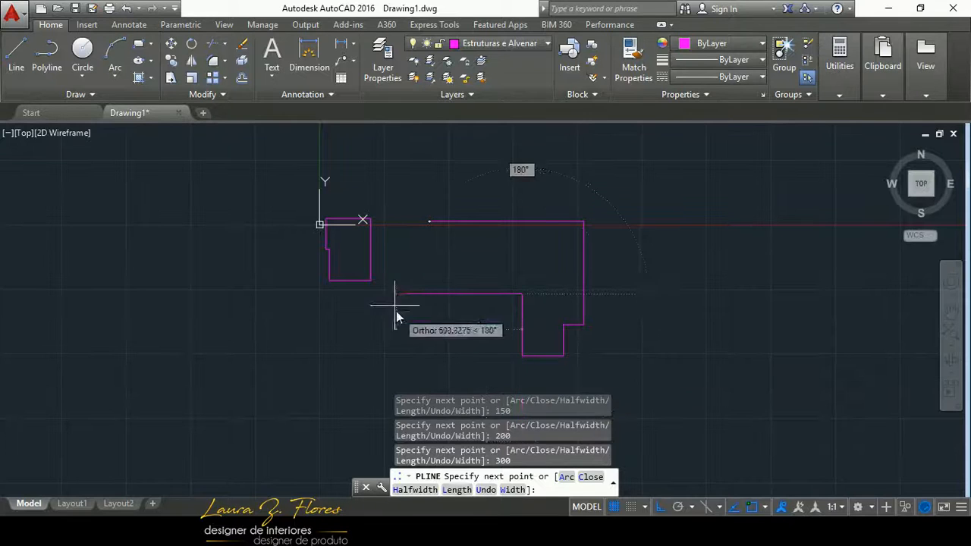
pyautogui.write('450')
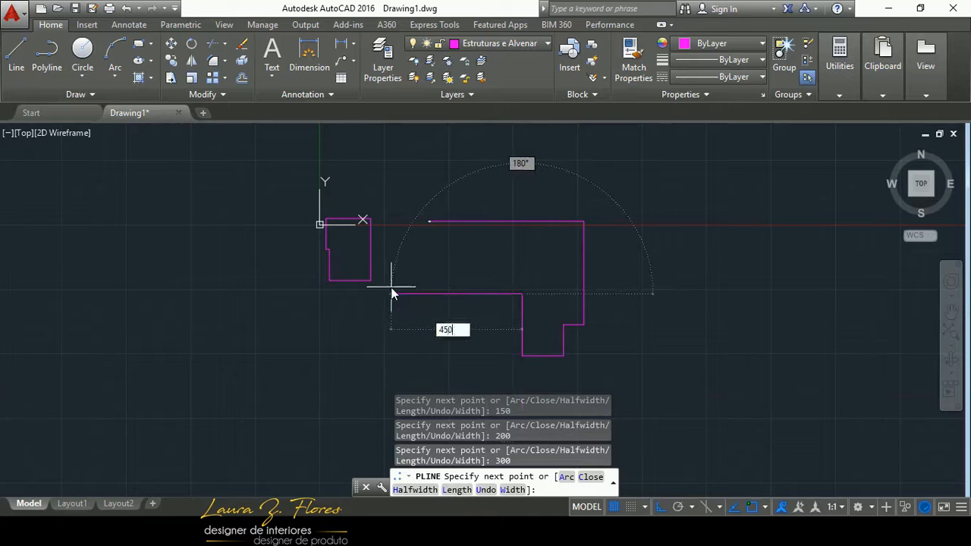
pyautogui.press('Return')
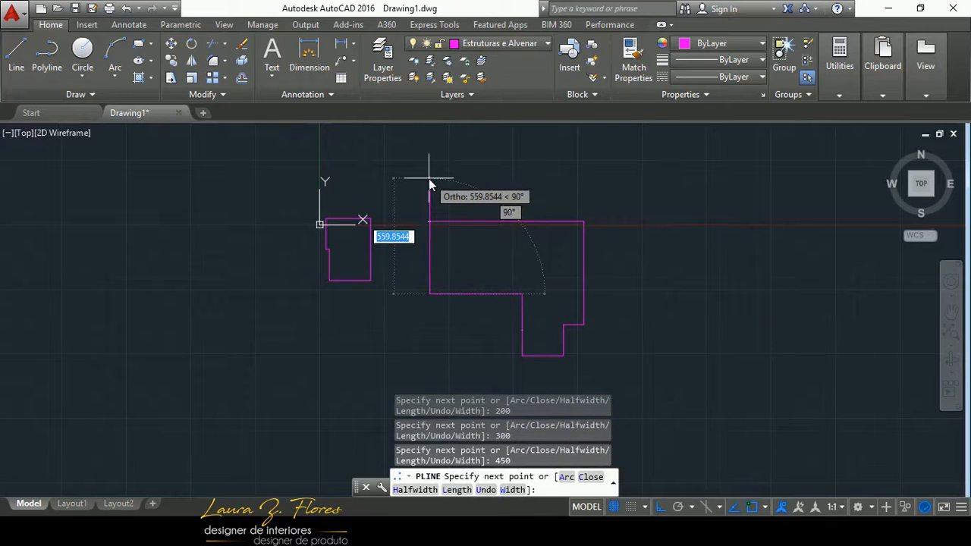
pyautogui.write('c')
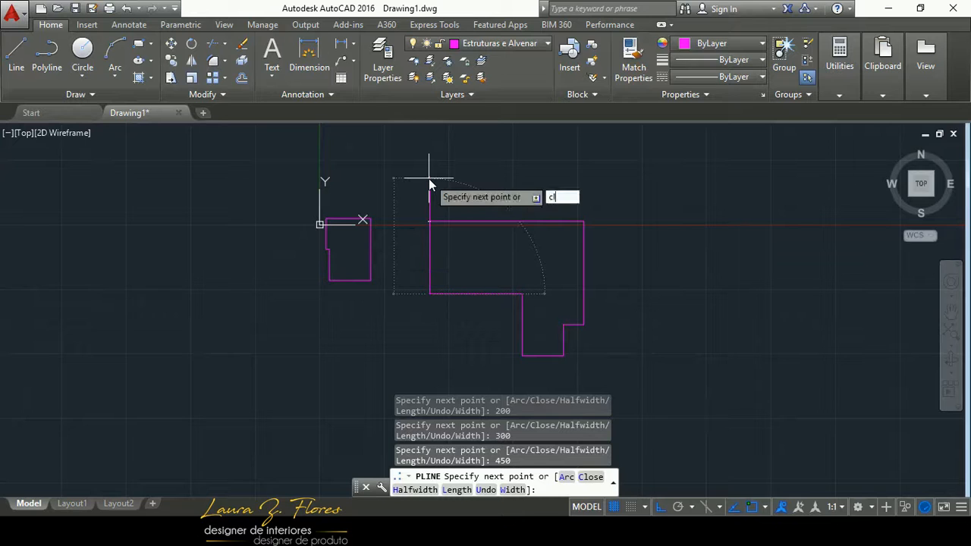
pyautogui.press('BackSpace')
pyautogui.write('350')
pyautogui.press('Return')
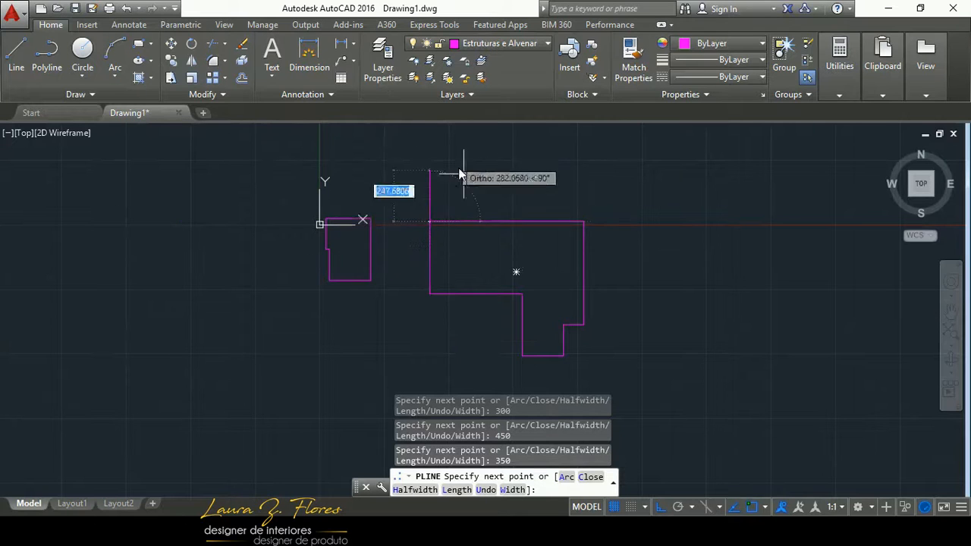
pyautogui.press('Escape')
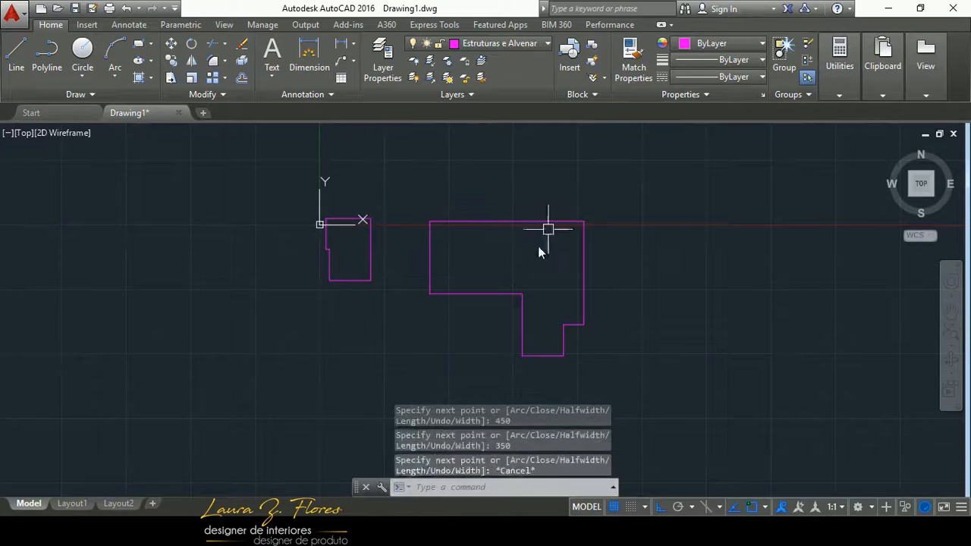
# - Inspect the small and large outlines up close and as a whole, zooming to the drawing's extents
pyautogui.moveTo(523, 298)
pyautogui.mouseDown(button='middle')
pyautogui.moveTo(516, 289)
pyautogui.moveTo(547, 311)
pyautogui.moveTo(481, 299)
pyautogui.mouseUp(button='middle')
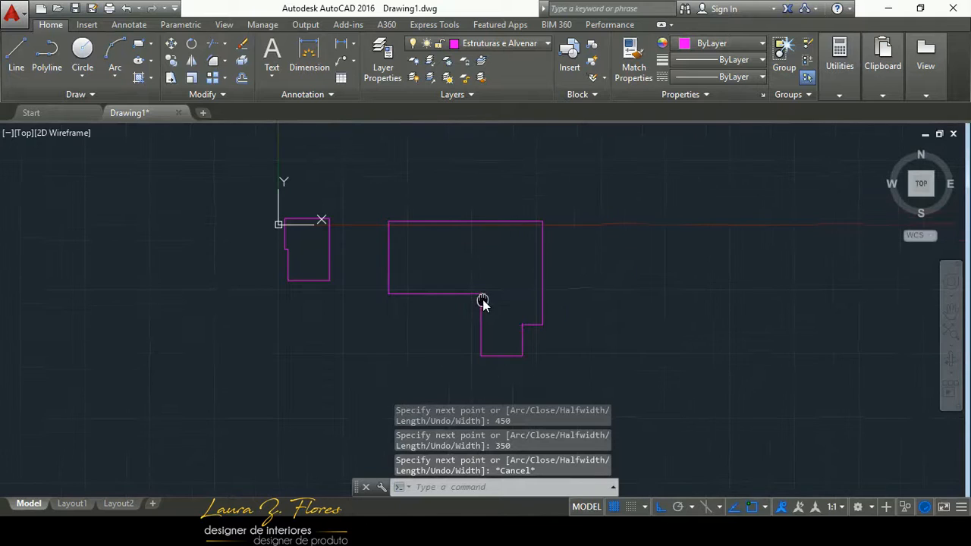
pyautogui.scroll(2, 408, 306)
pyautogui.moveTo(330, 276); pyautogui.dragTo(318, 325, button='middle')
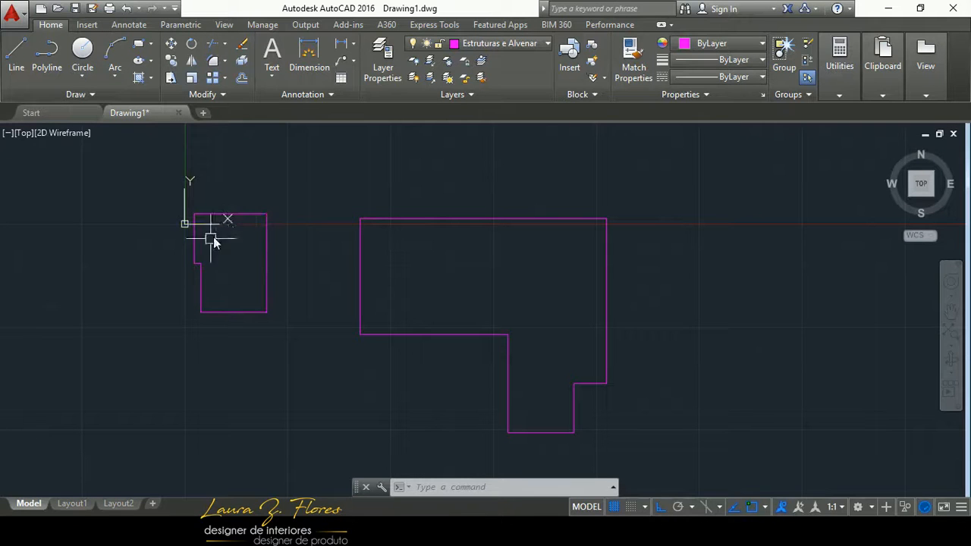
pyautogui.scroll(2, 194, 267)
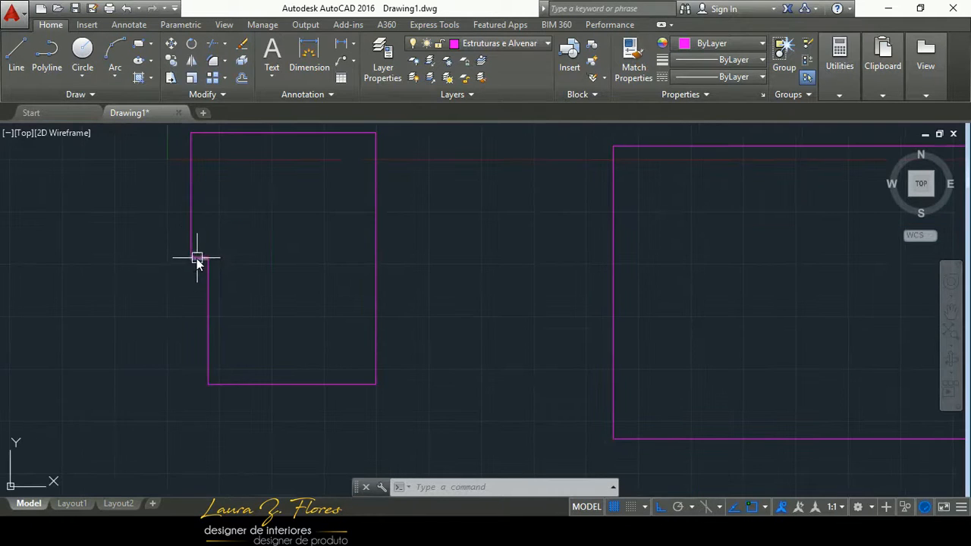
pyautogui.scroll(-2, 296, 288)
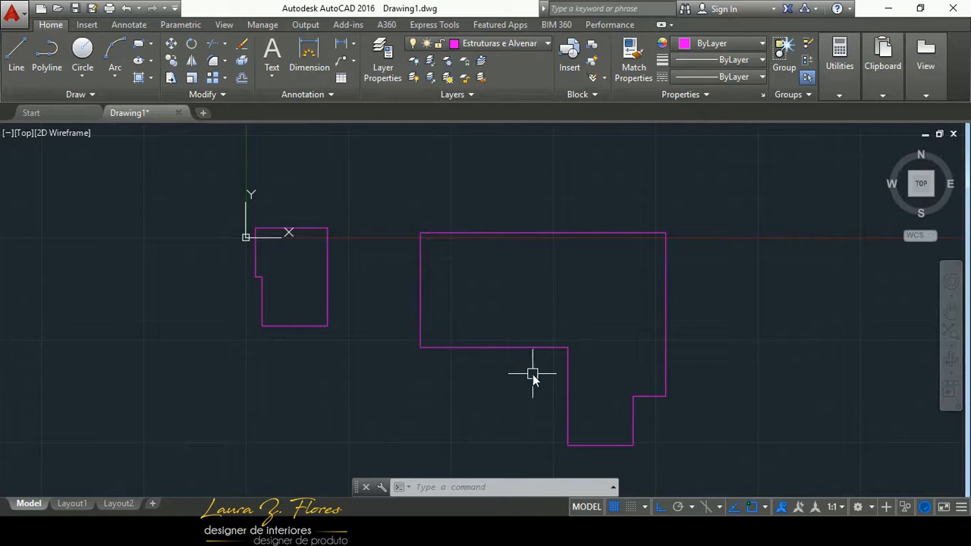
pyautogui.moveTo(535, 343)
pyautogui.mouseDown(button='middle')
pyautogui.moveTo(480, 312)
pyautogui.moveTo(509, 331)
pyautogui.moveTo(338, 328)
pyautogui.moveTo(446, 331)
pyautogui.moveTo(437, 281)
pyautogui.mouseUp(button='middle')
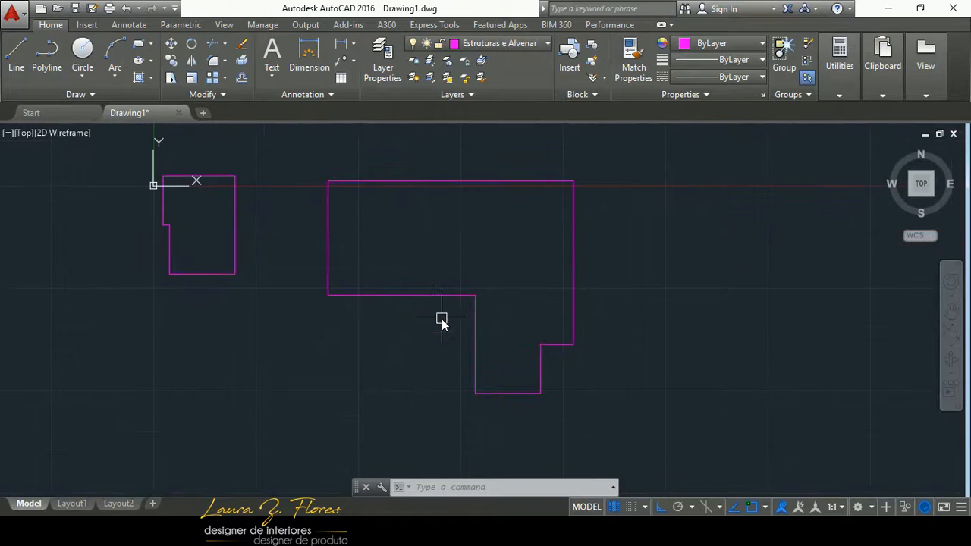
pyautogui.scroll(4, 438, 303)
pyautogui.scroll(-10, 437, 295)
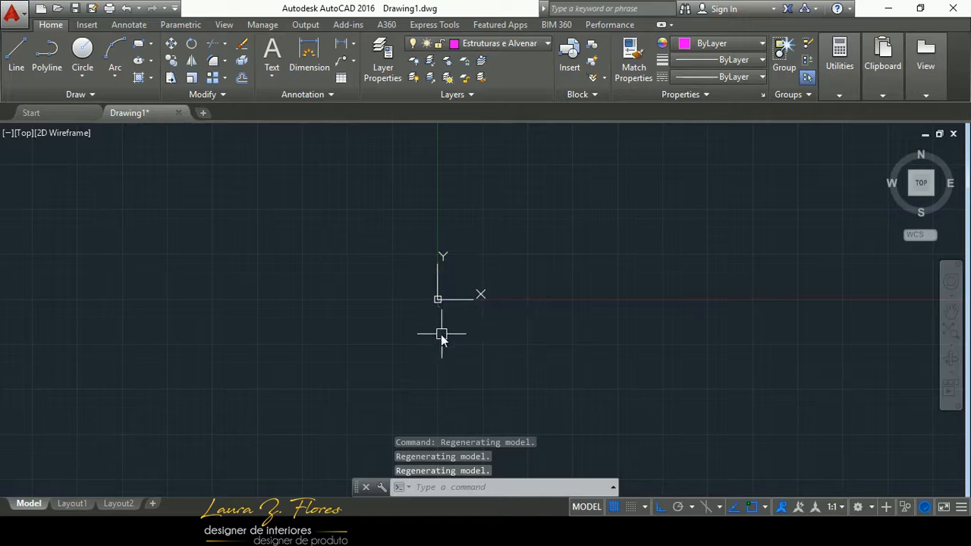
pyautogui.middleClick(443, 334)
pyautogui.middleClick(443, 335)
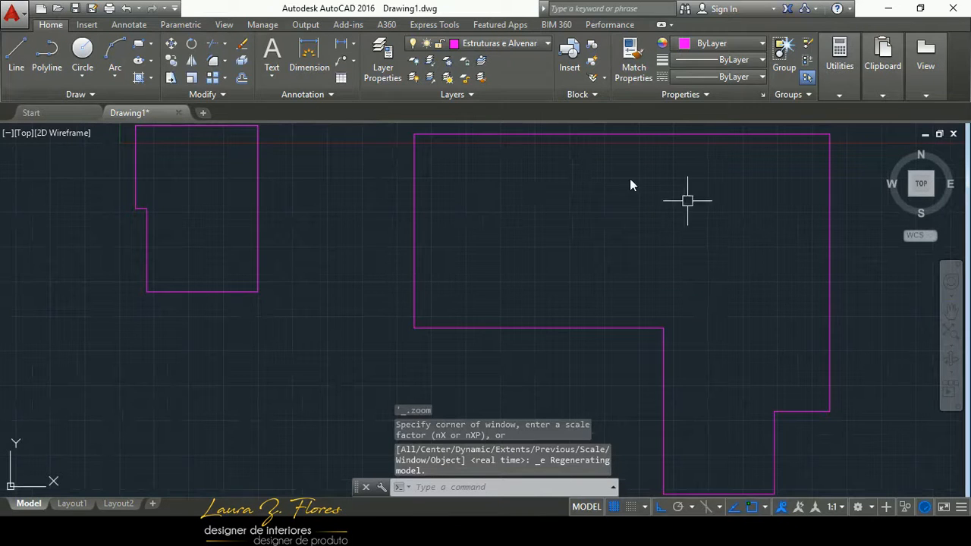
pyautogui.scroll(-5, 494, 335)
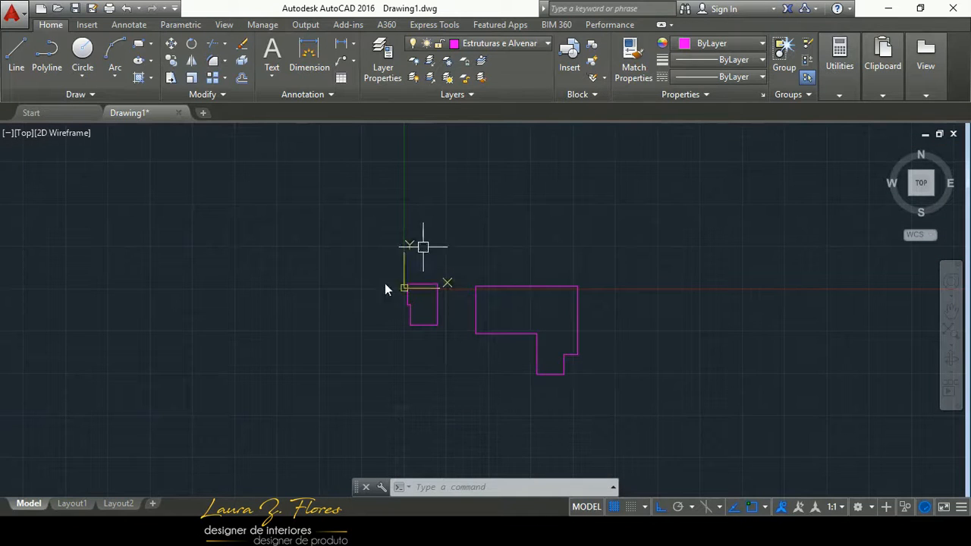
pyautogui.moveTo(625, 328); pyautogui.dragTo(523, 339, button='middle')
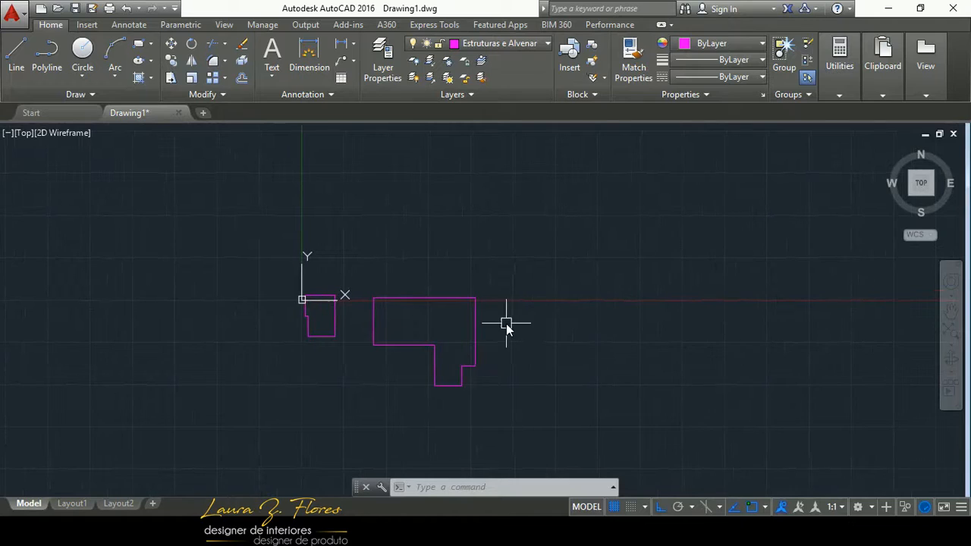
# - Switch to EXERCICIO 1.pdf in Acrobat Reader and look over its dimensioned figures, including the 500 by 200 rectangle
pyautogui.click(372, 531)
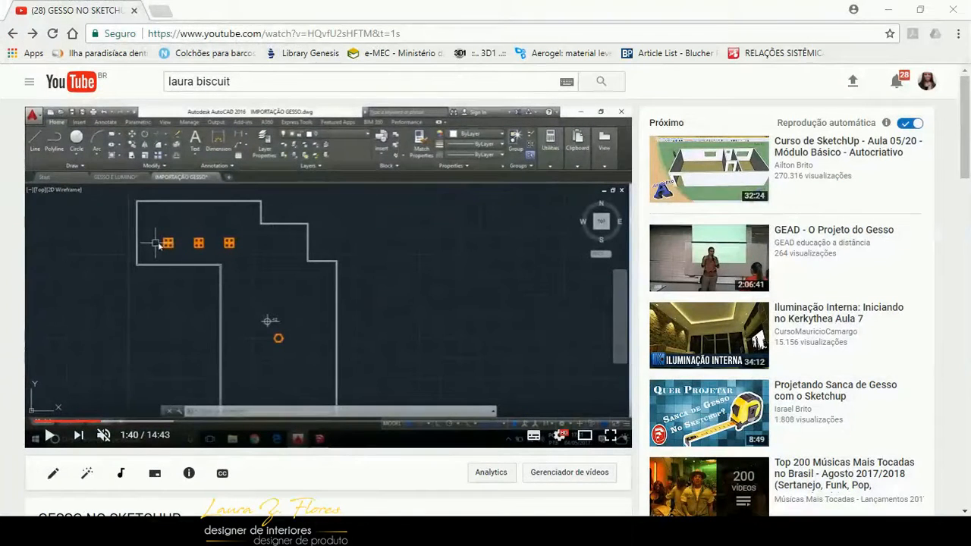
pyautogui.click(888, 10)
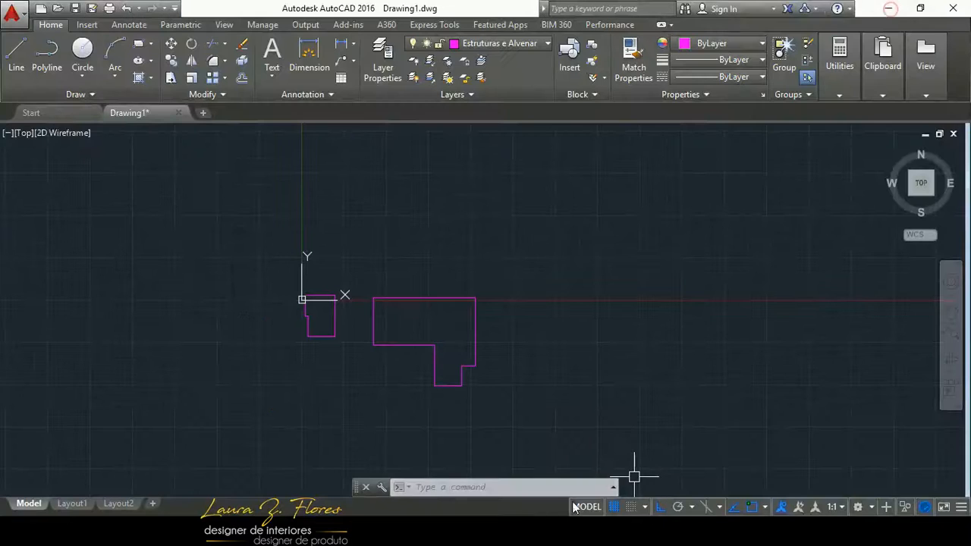
pyautogui.moveTo(506, 530)
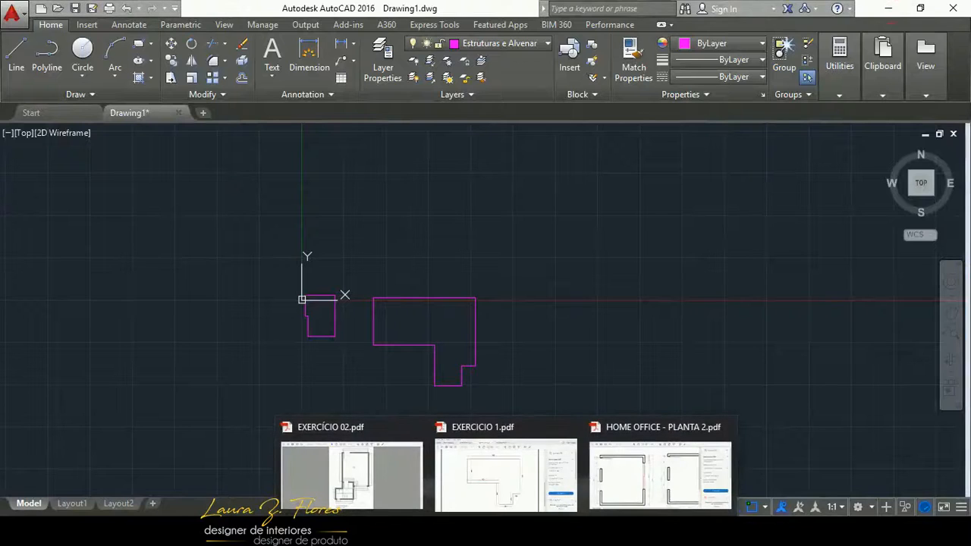
pyautogui.click(520, 479)
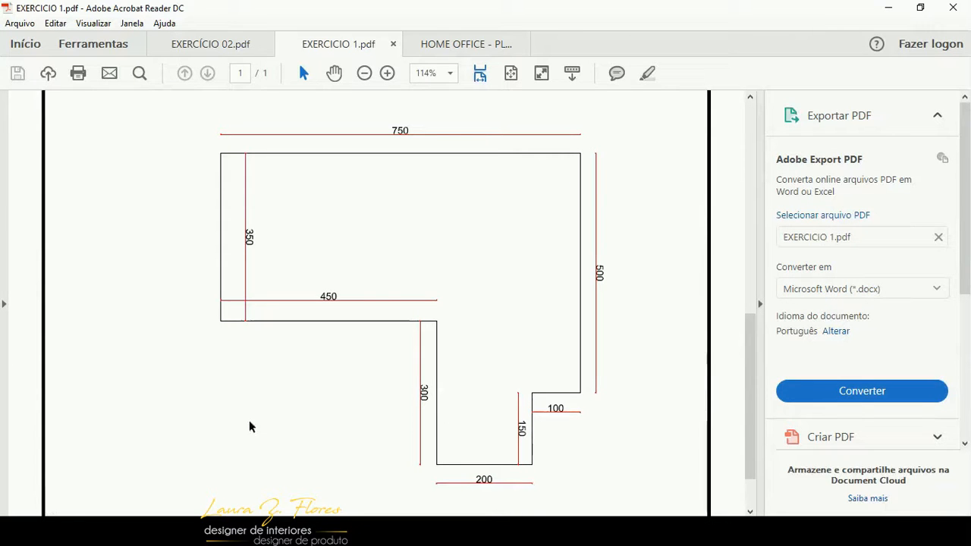
pyautogui.scroll(10, 509, 396)
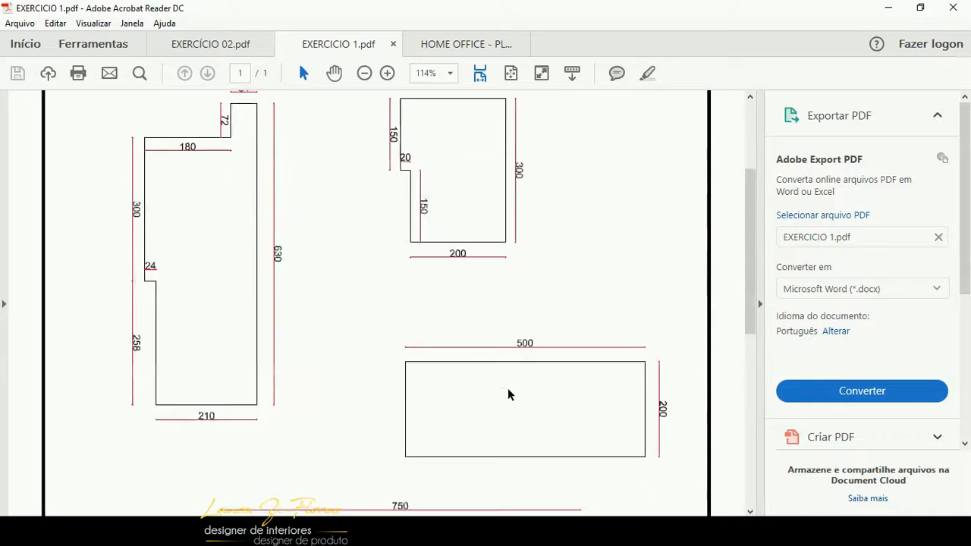
pyautogui.scroll(-5, 410, 227)
# - Open the HOME OFFICE - PLANTA 2.pdf document and examine the floor plan down to its bottom dimensions
pyautogui.moveTo(505, 531)
pyautogui.click(665, 485)
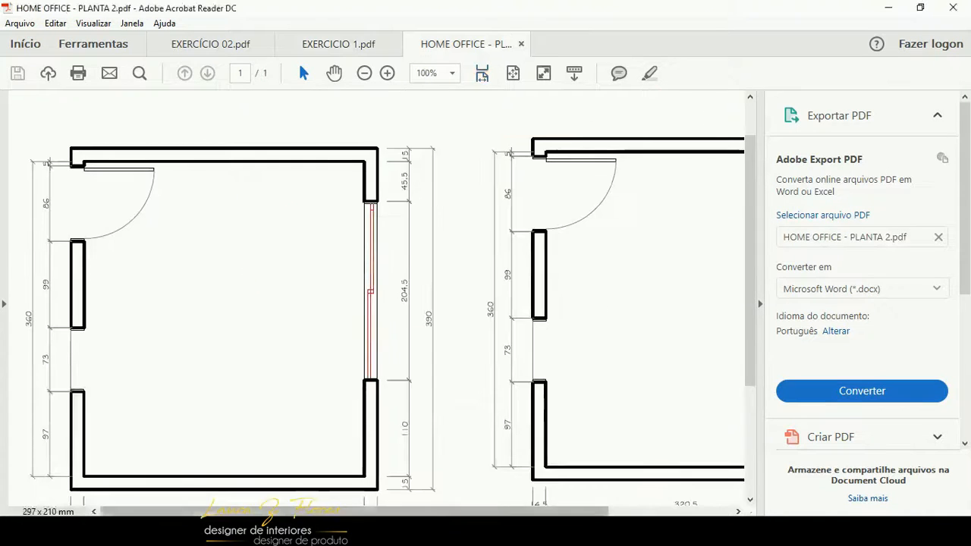
pyautogui.moveTo(751, 238); pyautogui.dragTo(750, 270)
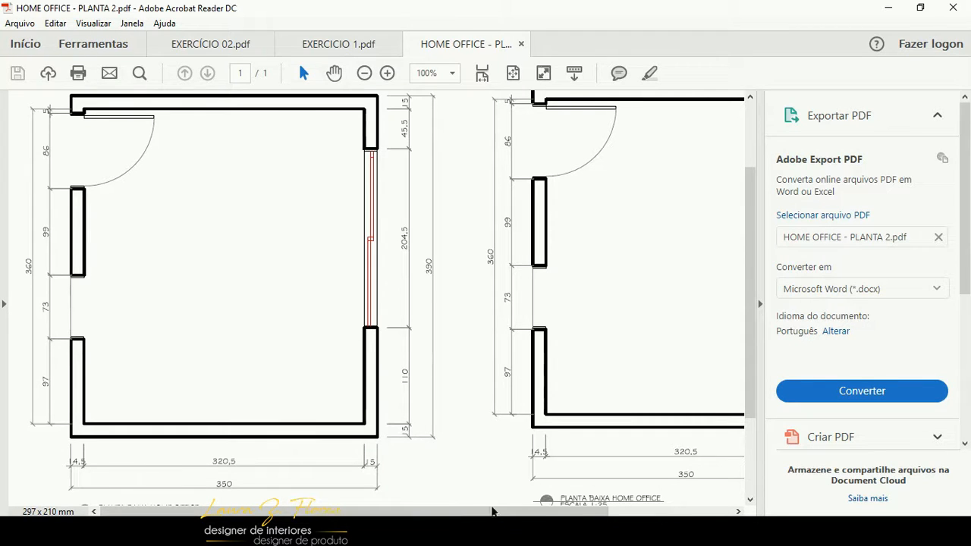
# - Switch to EXERCÍCIO 02.pdf, enlarge it to 66,7%, and examine the suite and bathroom plan with its dimensions
pyautogui.moveTo(508, 535)
pyautogui.click(355, 479)
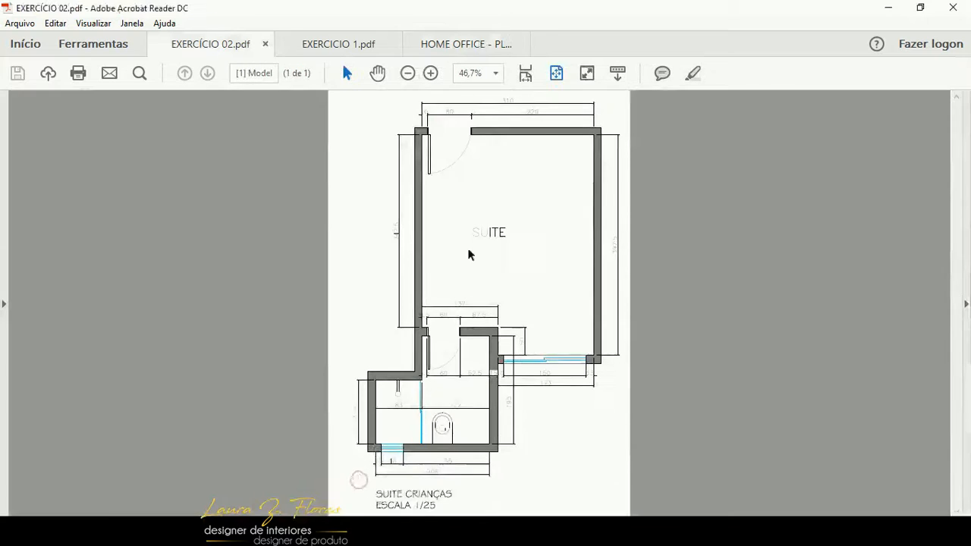
pyautogui.click(430, 73)
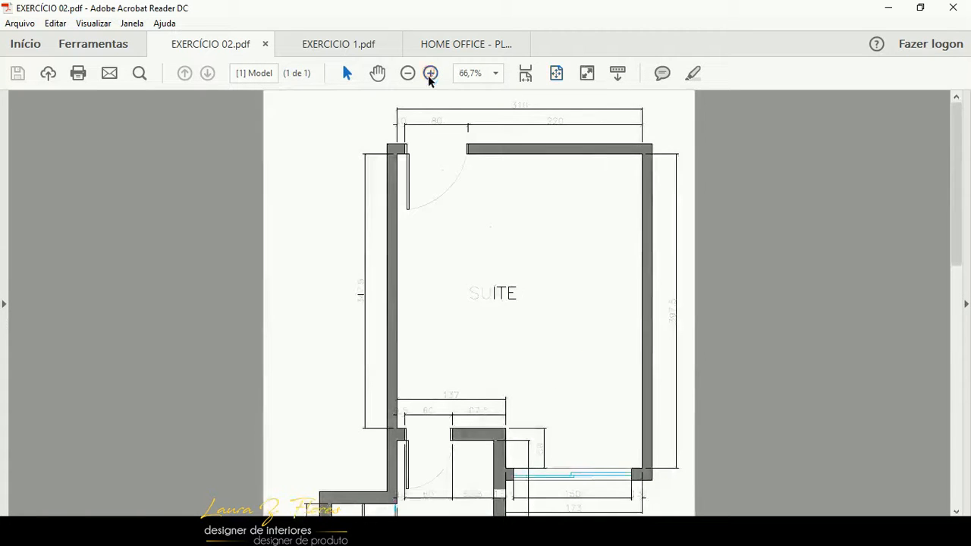
pyautogui.scroll(-1, 503, 320)
pyautogui.scroll(1, 505, 321)
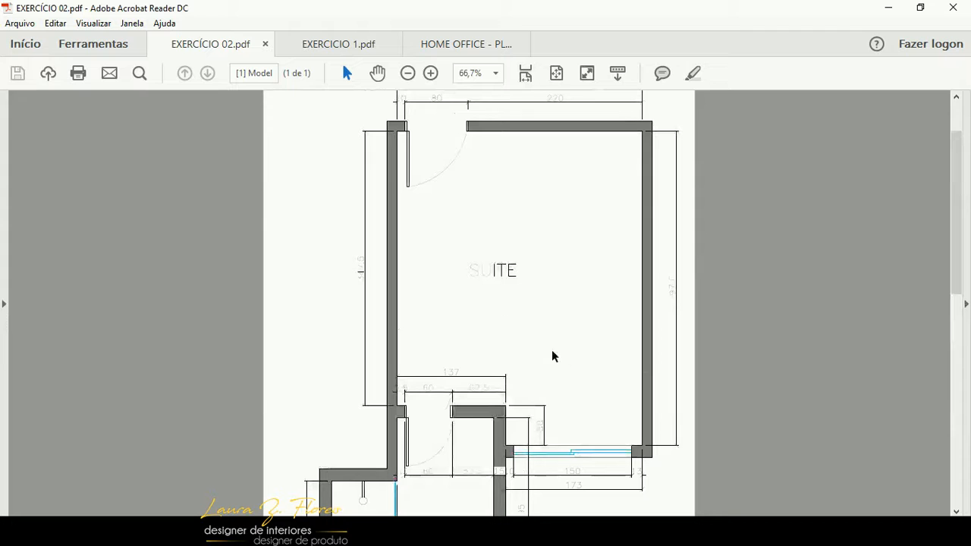
pyautogui.scroll(-4, 366, 260)
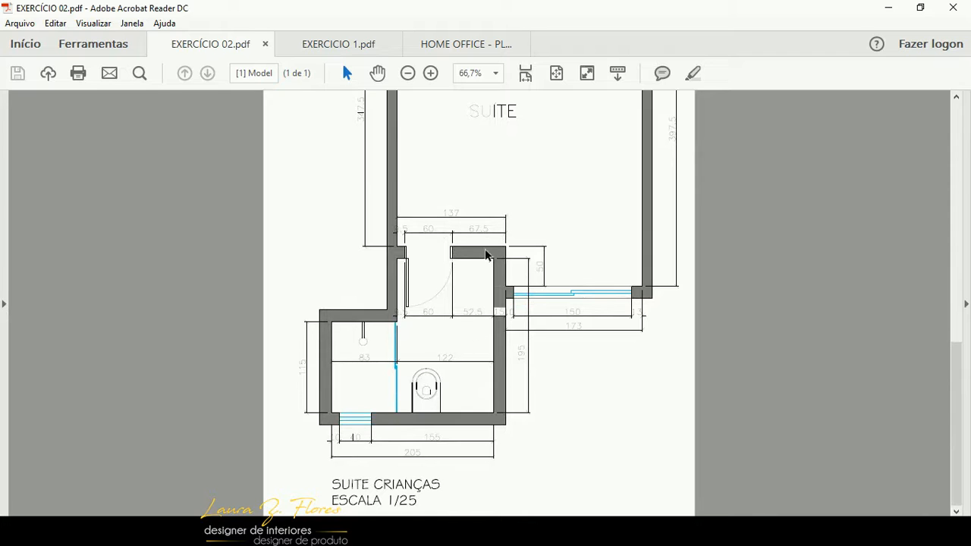
pyautogui.scroll(2, 485, 253)
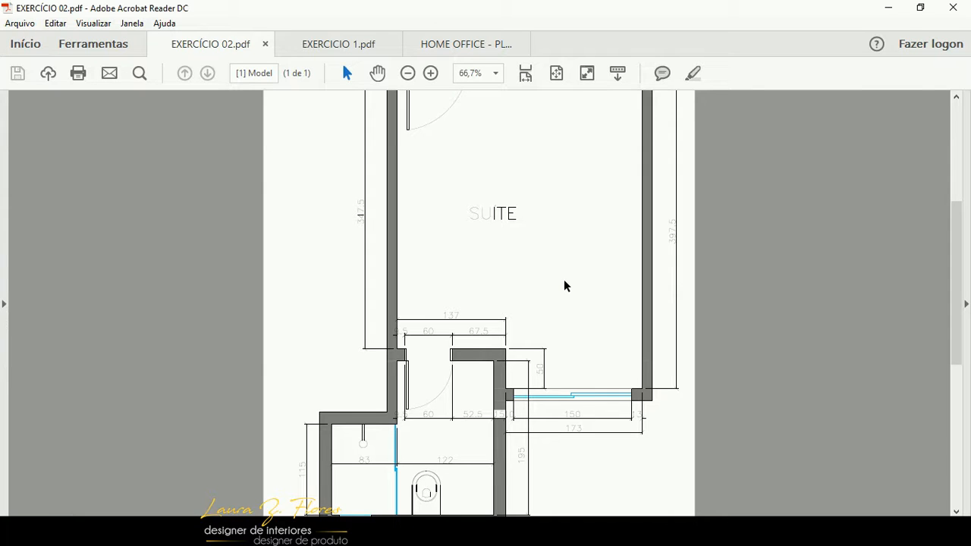
# - Examine the suite and bathroom plan in EXERCÍCIO 02.pdf from the entrance door down to the bathroom dimensions
pyautogui.scroll(2, 564, 286)
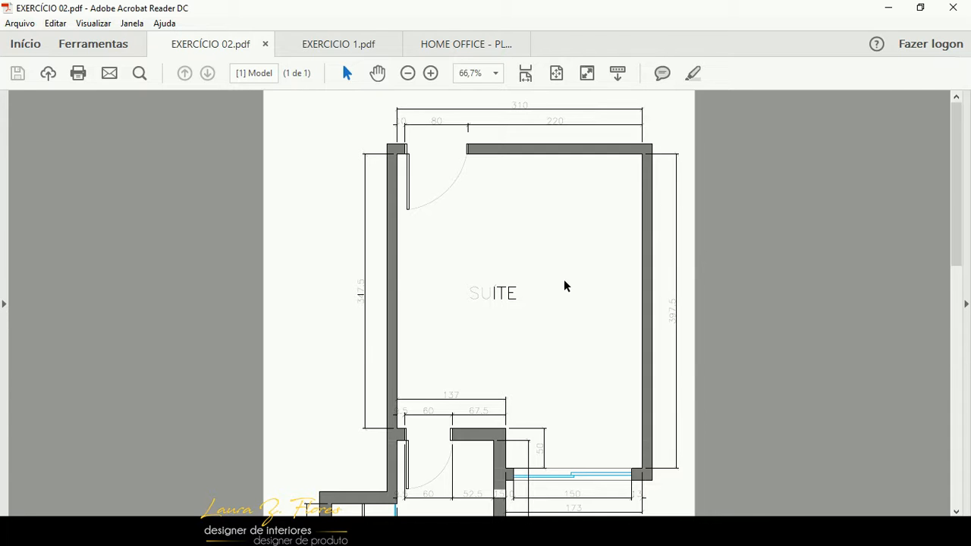
pyautogui.scroll(-3, 563, 286)
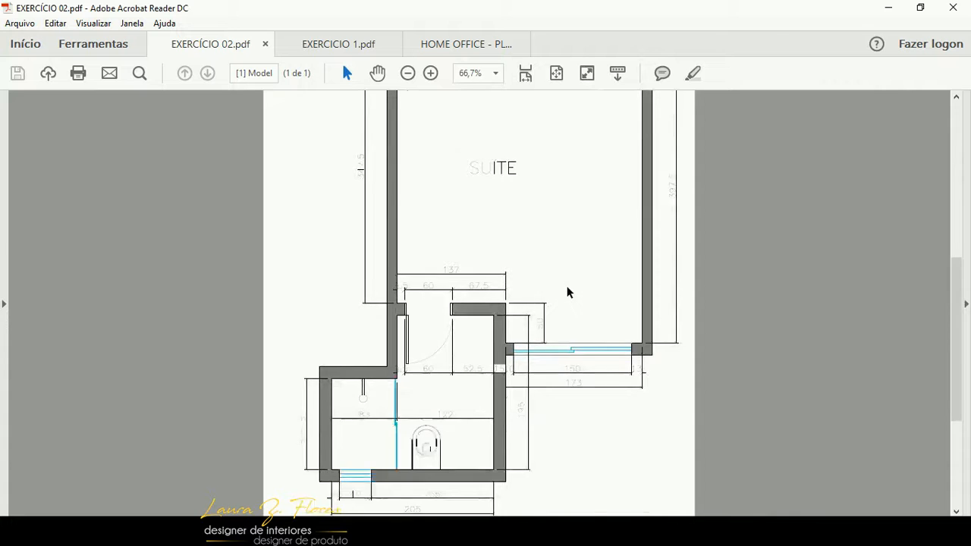
pyautogui.scroll(1, 567, 292)
pyautogui.scroll(-1, 546, 336)
# - Switch to HOME OFFICE - PLANTA 2.pdf and examine the floor plan's walls, openings and outer dimensions
pyautogui.click(527, 530)
pyautogui.click(661, 494)
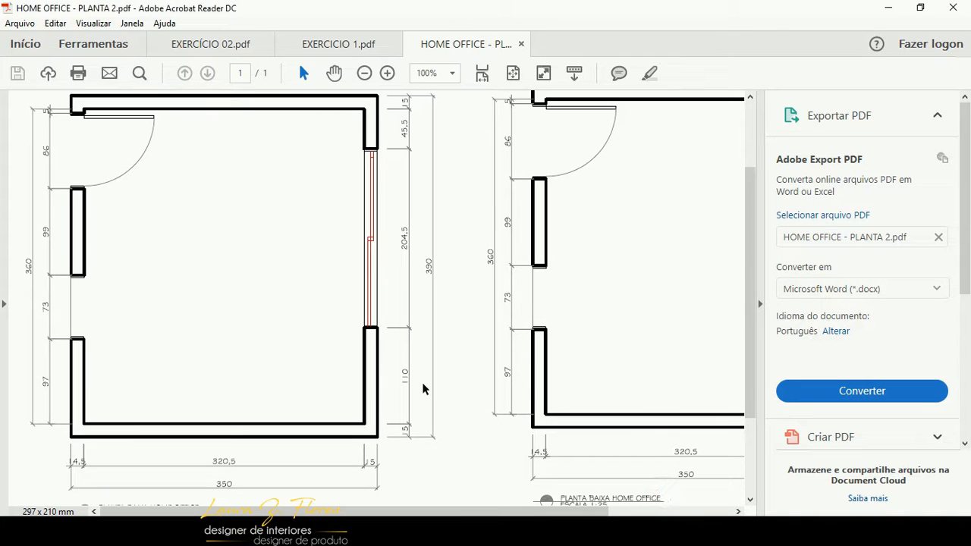
pyautogui.scroll(-2, 424, 389)
pyautogui.scroll(4, 425, 389)
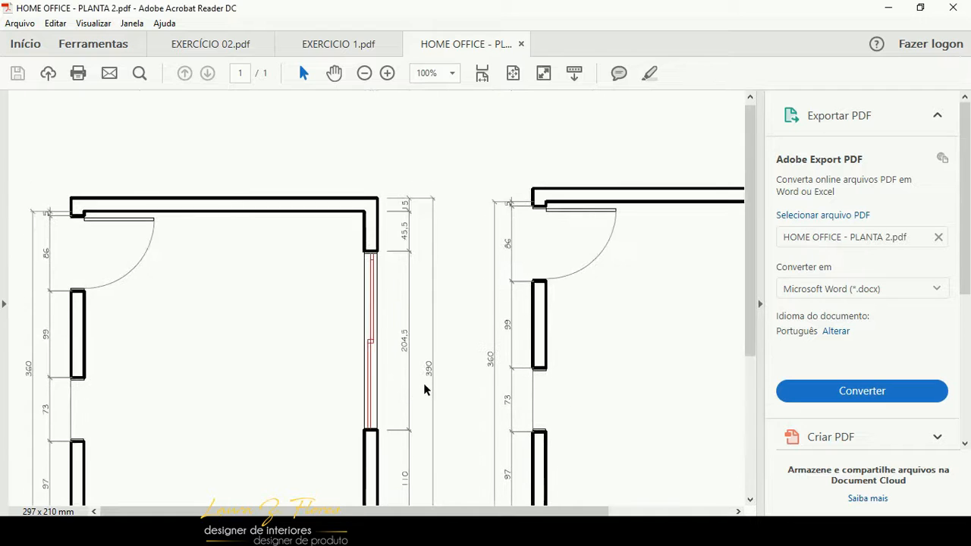
pyautogui.scroll(-2, 424, 389)
pyautogui.scroll(1, 424, 389)
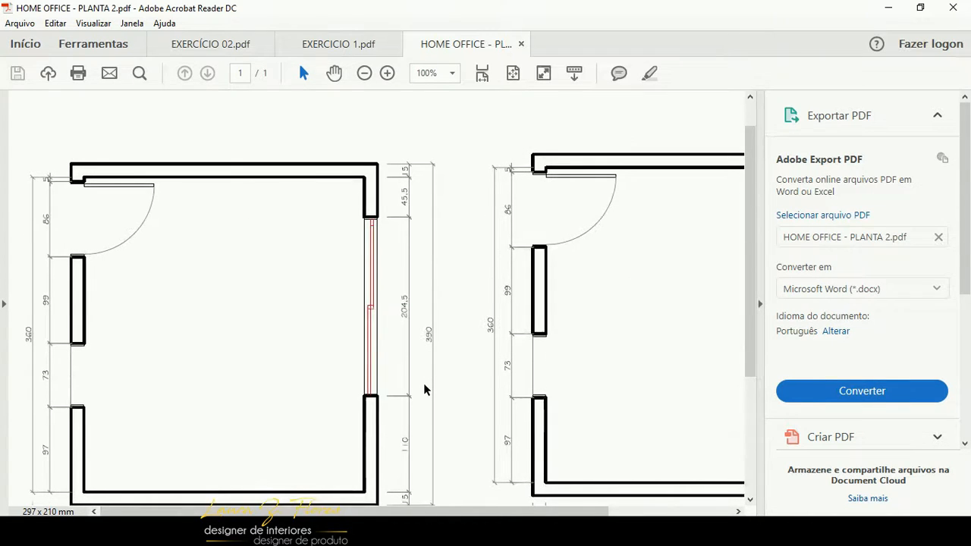
pyautogui.scroll(-2, 424, 389)
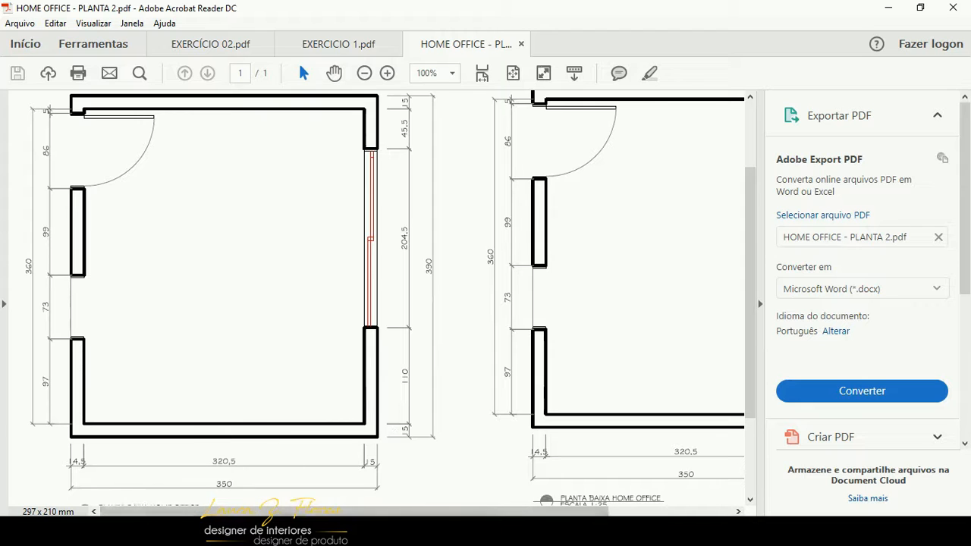
# - Check the stepped figure in EXERCICIO 1.pdf, and return to AutoCAD to view the free area above the drawn outlines
pyautogui.moveTo(526, 491)
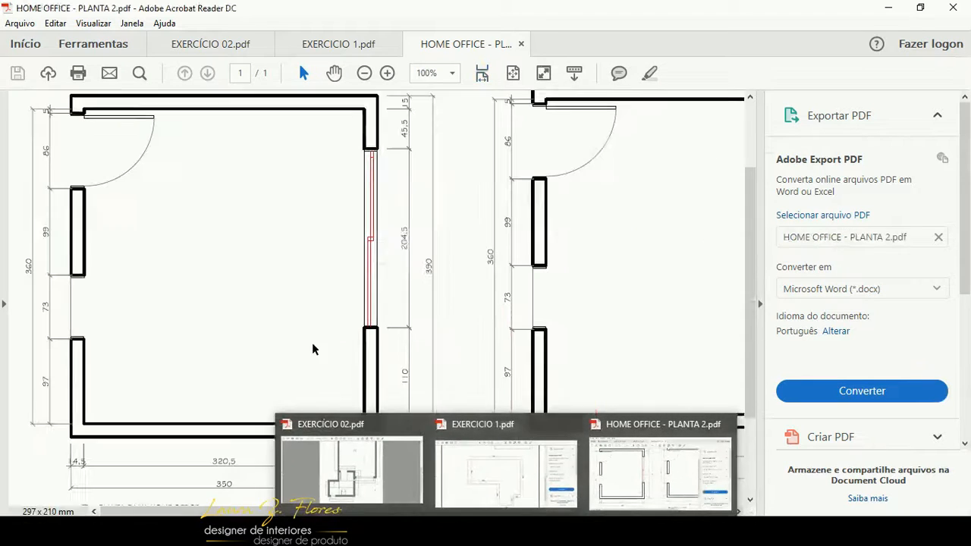
pyautogui.click(498, 473)
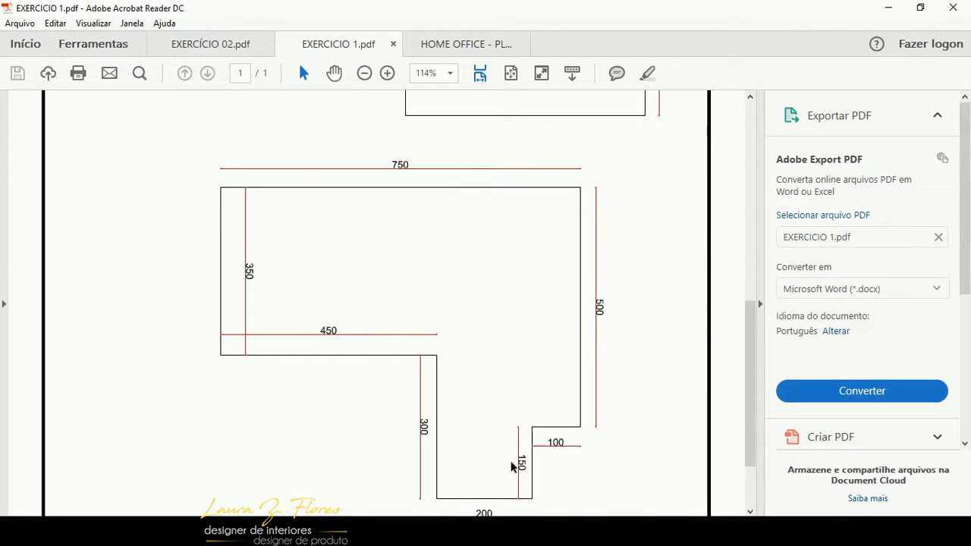
pyautogui.click(631, 483)
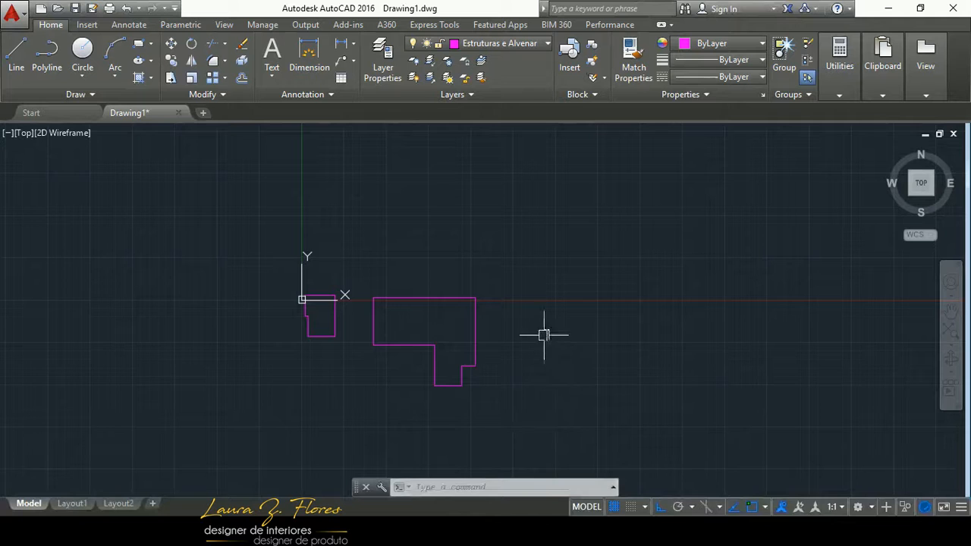
pyautogui.moveTo(542, 332)
pyautogui.mouseDown(button='middle')
pyautogui.moveTo(535, 437)
pyautogui.moveTo(546, 401)
pyautogui.moveTo(556, 429)
pyautogui.mouseUp(button='middle')
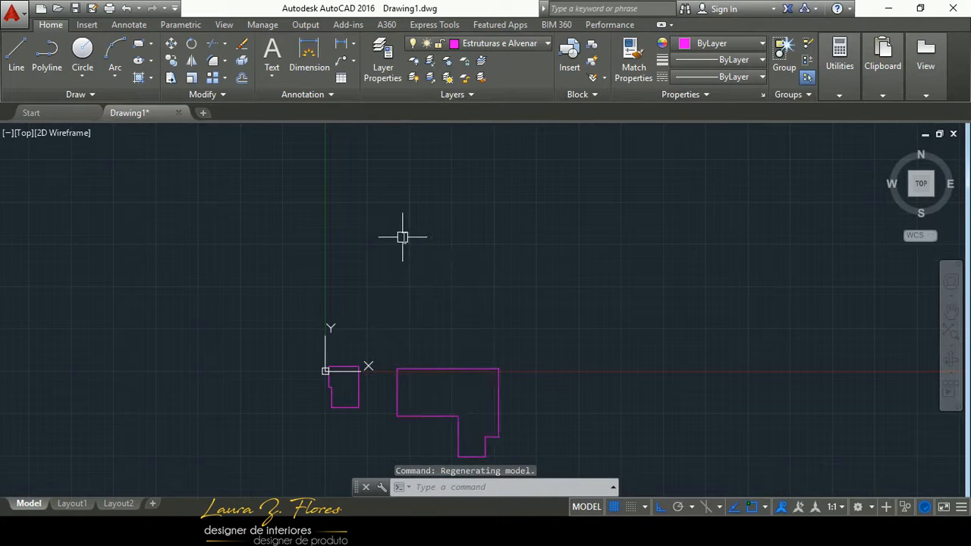
pyautogui.scroll(4, 420, 292)
pyautogui.scroll(-2, 420, 292)
pyautogui.moveTo(445, 336); pyautogui.dragTo(435, 293, button='middle')
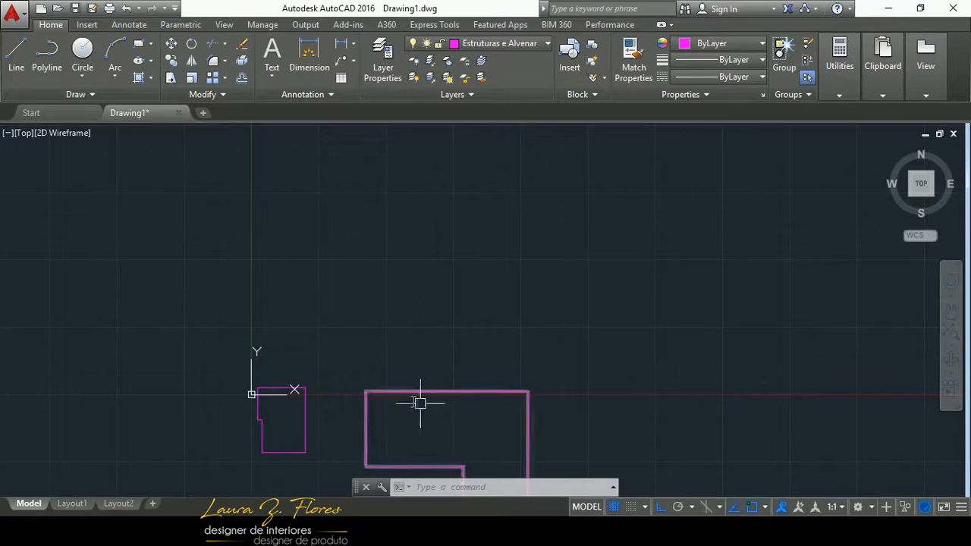
pyautogui.scroll(2, 436, 335)
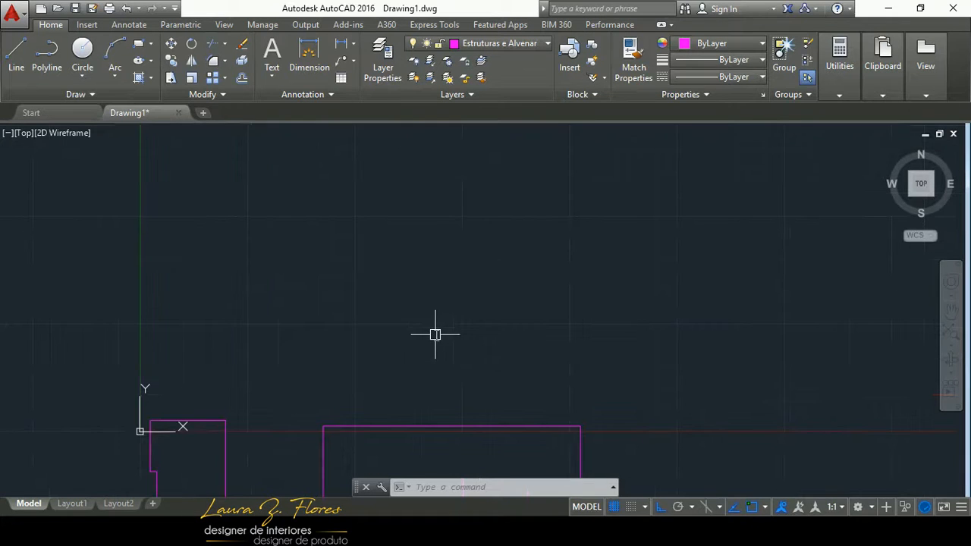
pyautogui.write('pl')
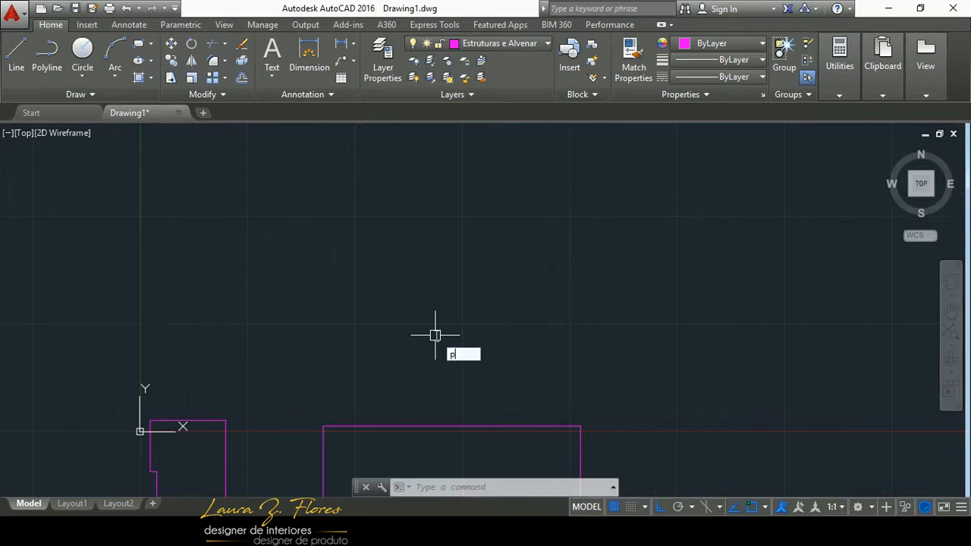
pyautogui.press('Return')
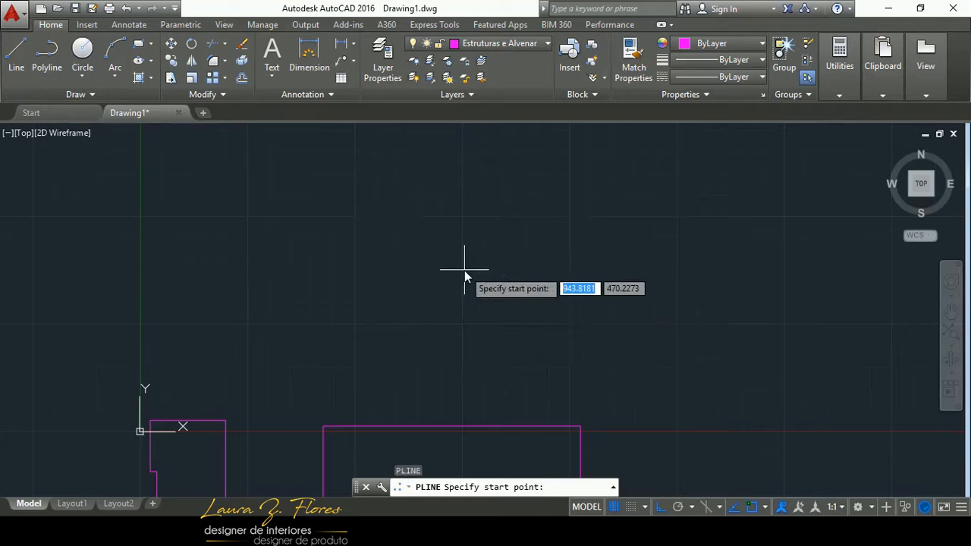
pyautogui.press('Escape')
pyautogui.press('Escape')
pyautogui.press('Escape')
pyautogui.press('Escape')
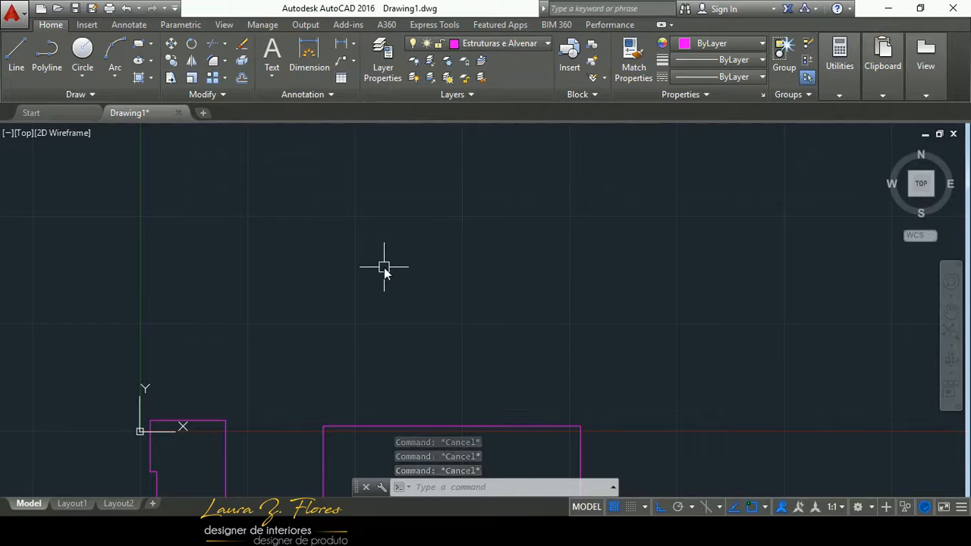
# - Check the outer dimensions in HOME OFFICE - PLANTA 2.pdf and draw a polyline above the existing outlines, 350 rightward and 390 downward
pyautogui.write('pl')
pyautogui.press('Return')
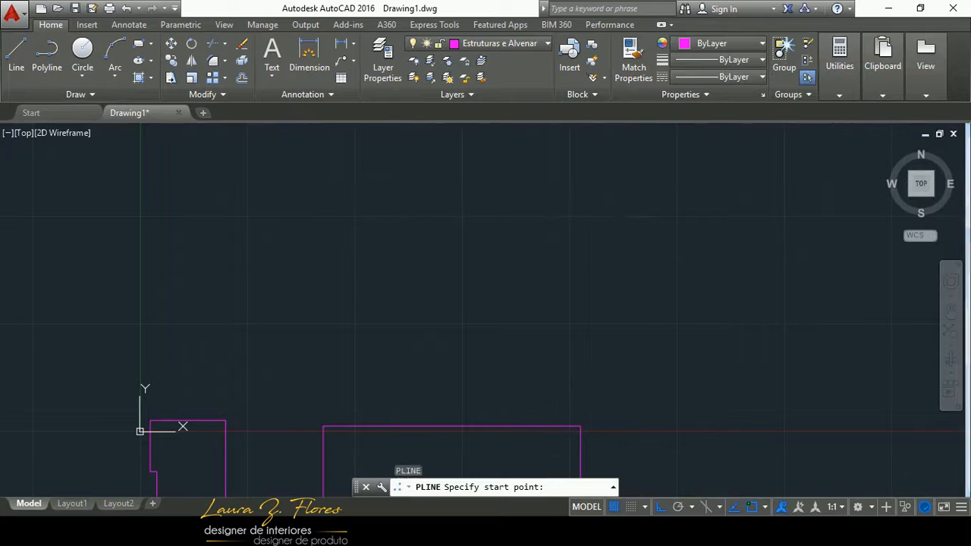
pyautogui.click(663, 464)
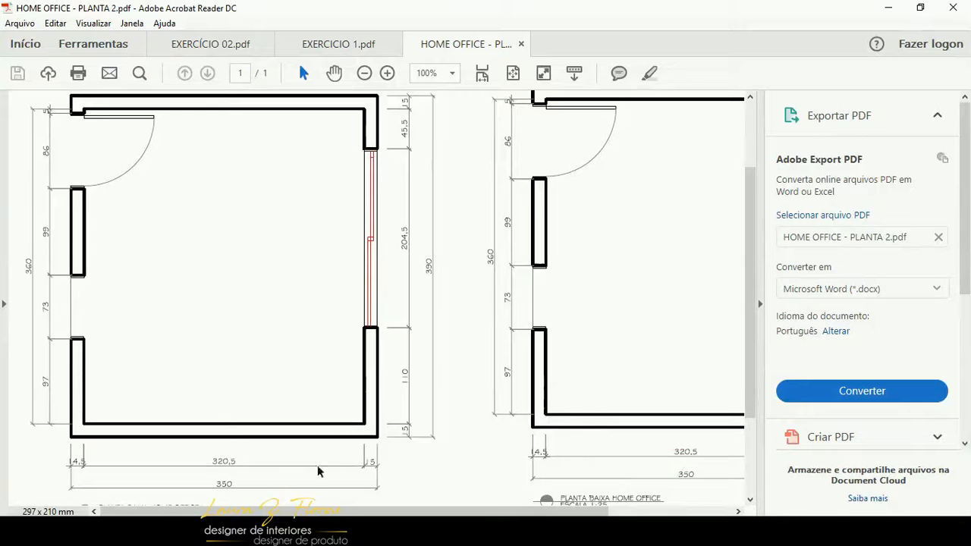
pyautogui.click(480, 528)
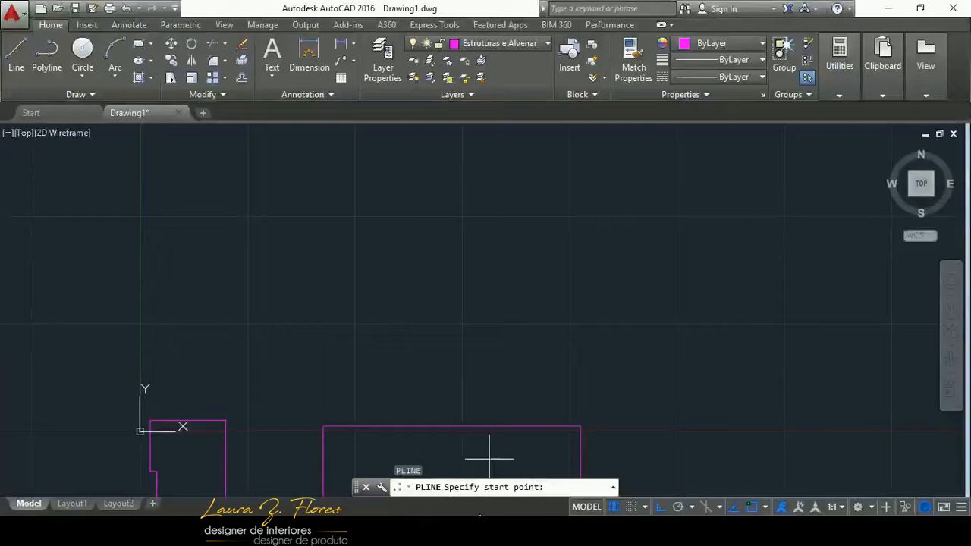
pyautogui.click(366, 206)
pyautogui.write('350')
pyautogui.press('Return')
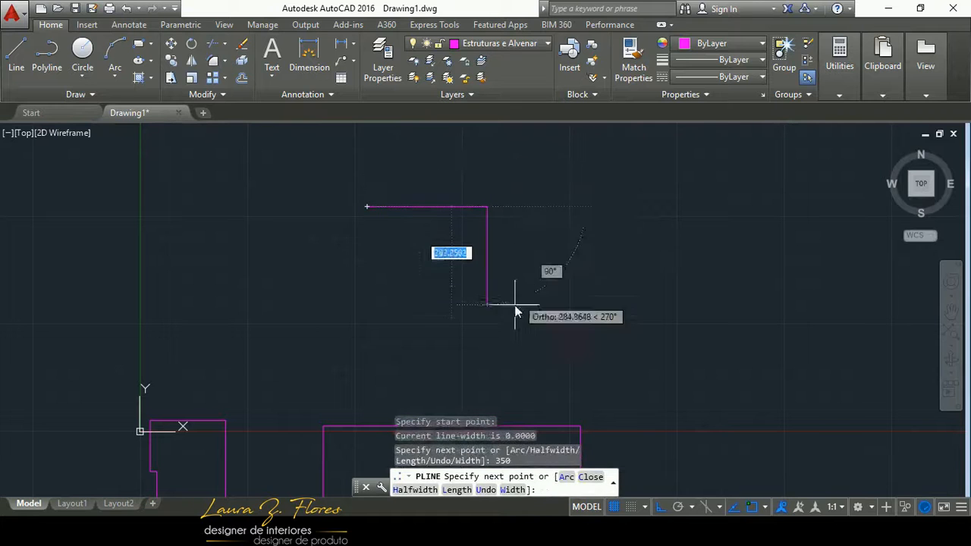
pyautogui.write('390')
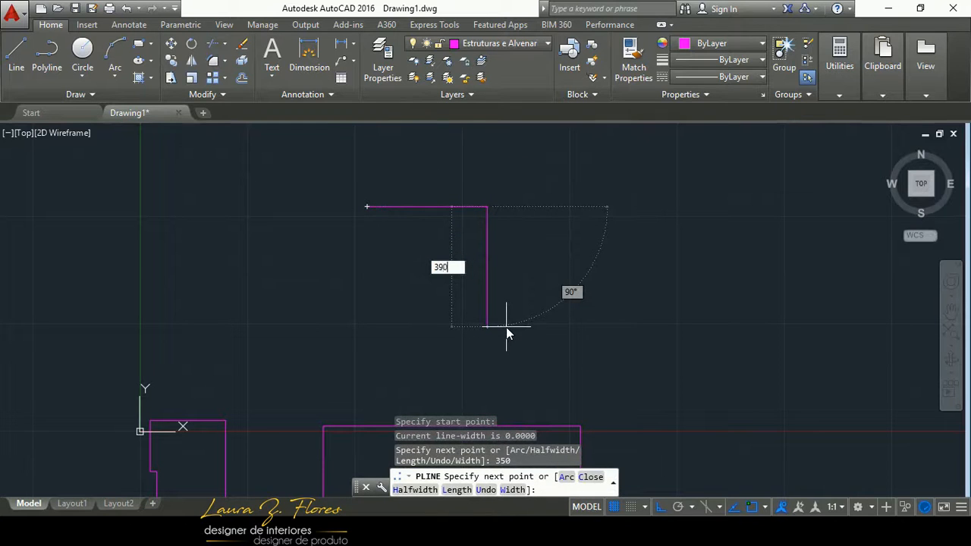
pyautogui.press('Return')
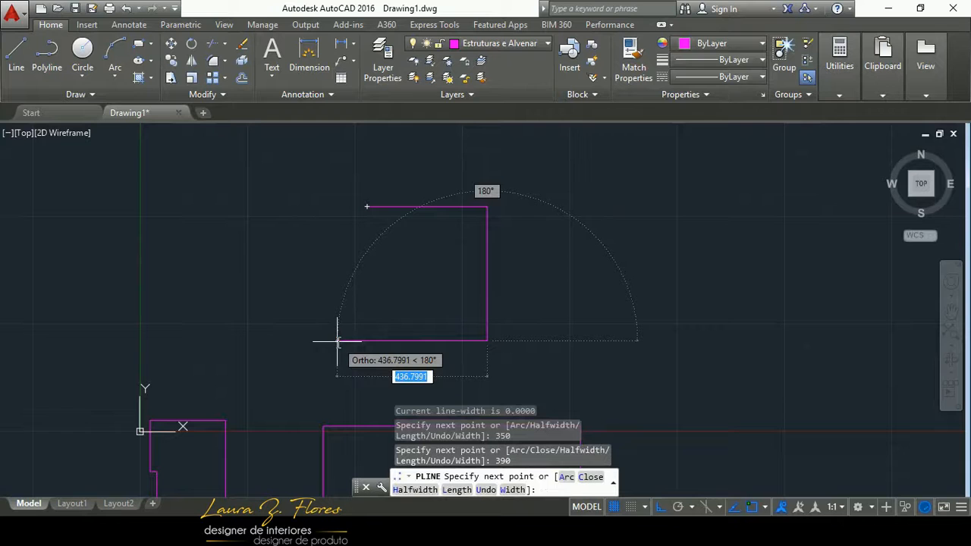
# - Complete the home office rectangle with segments of 350 leftward and 390 upward, and end the polyline
pyautogui.write('350')
pyautogui.press('Return')
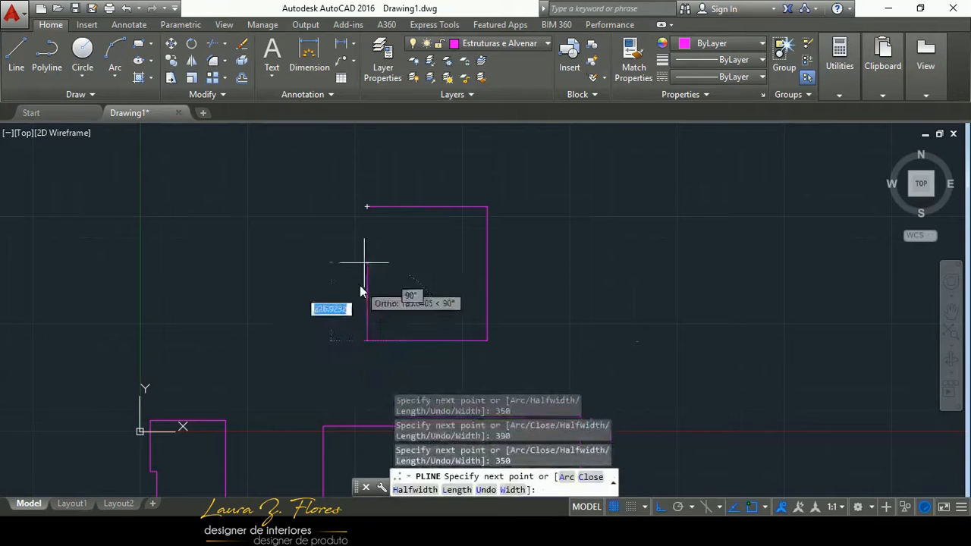
pyautogui.write('390')
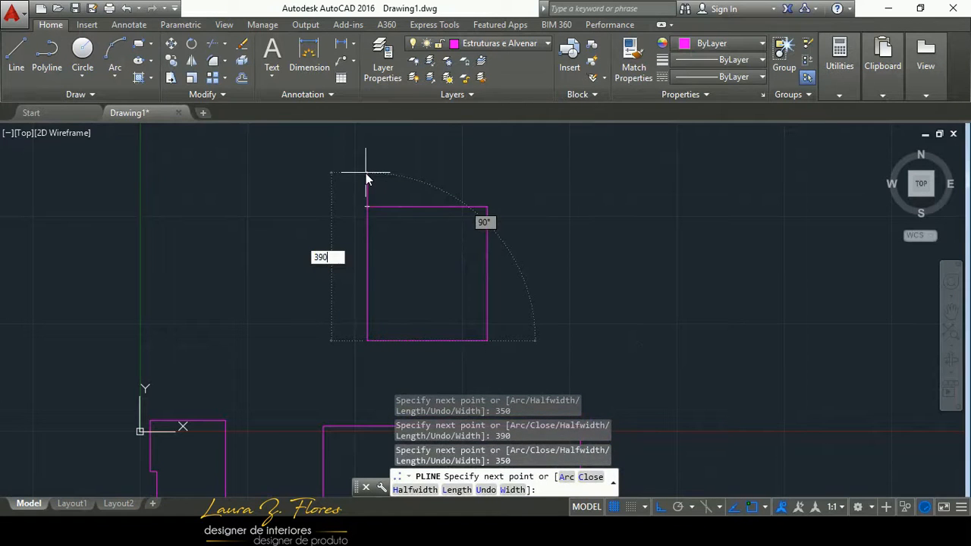
pyautogui.press('Return')
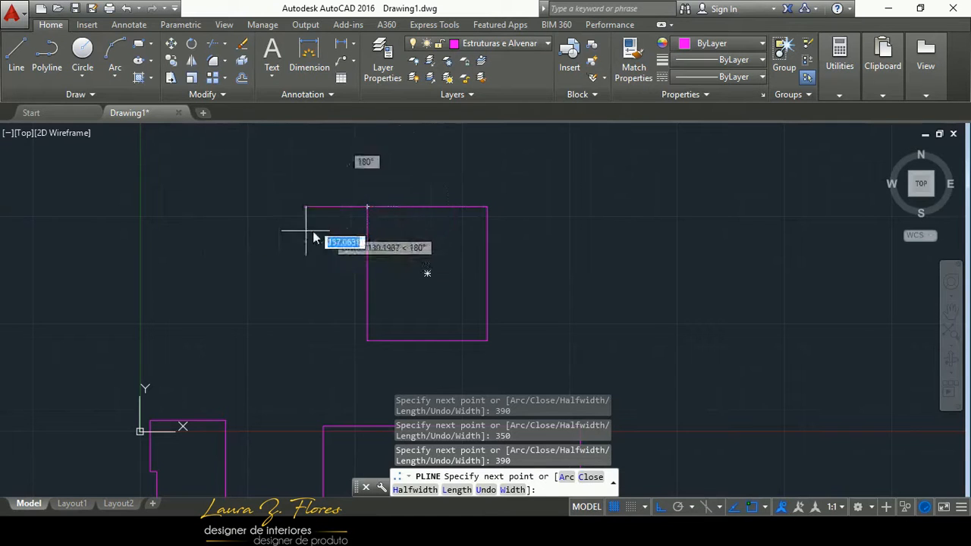
pyautogui.press('Escape')
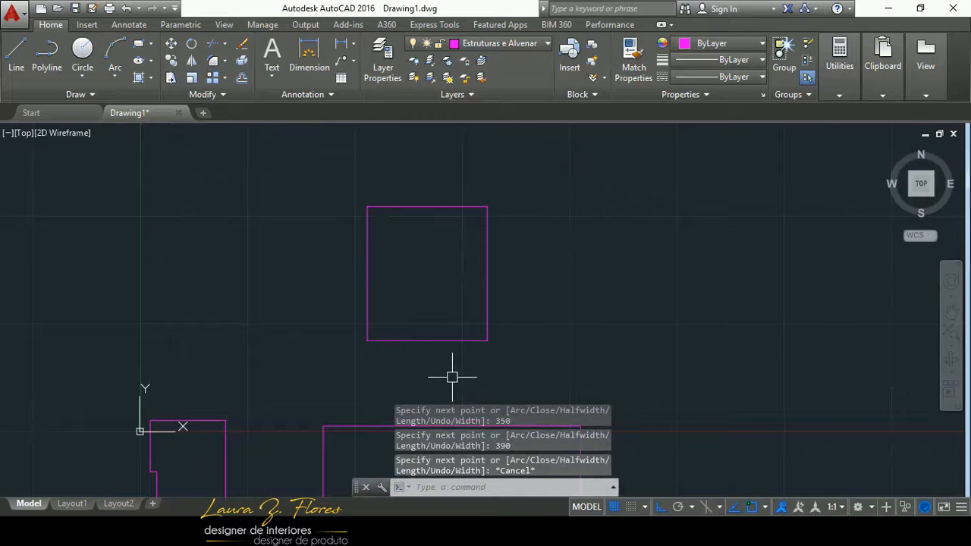
# - Compare the drawn rectangle with the wall thicknesses in HOME OFFICE - PLANTA 2.pdf, and return to AutoCAD
pyautogui.moveTo(437, 531)
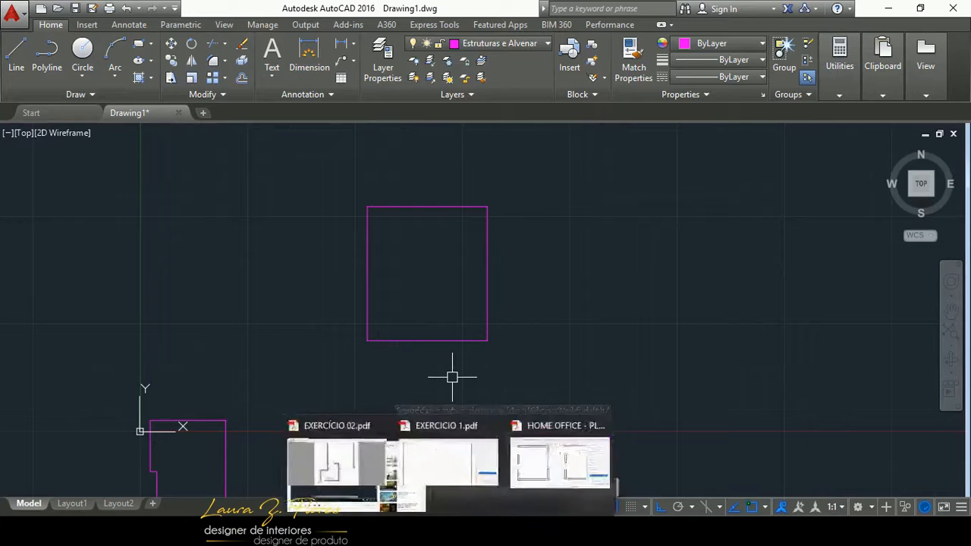
pyautogui.click(658, 485)
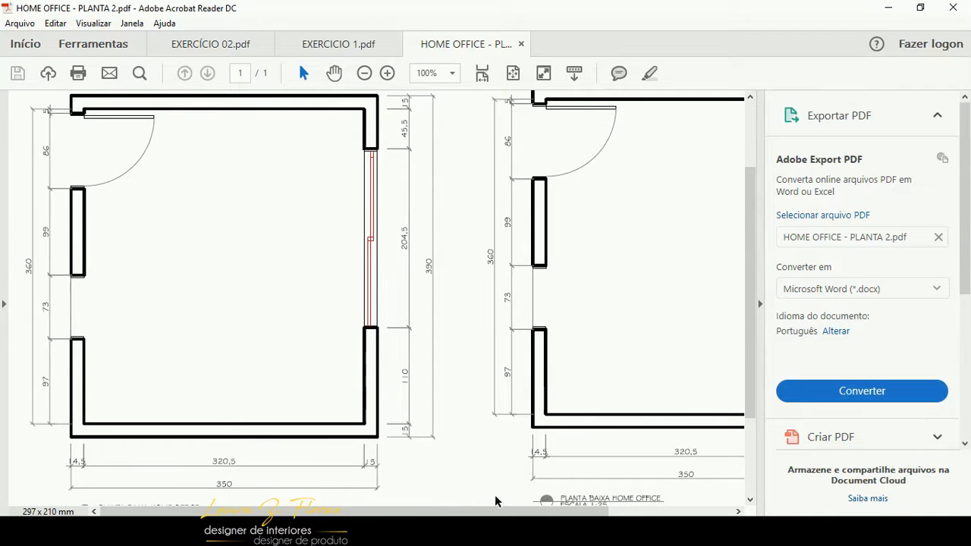
pyautogui.hotkey('alt', 'Tab')
pyautogui.moveTo(432, 299); pyautogui.dragTo(464, 345, button='middle')
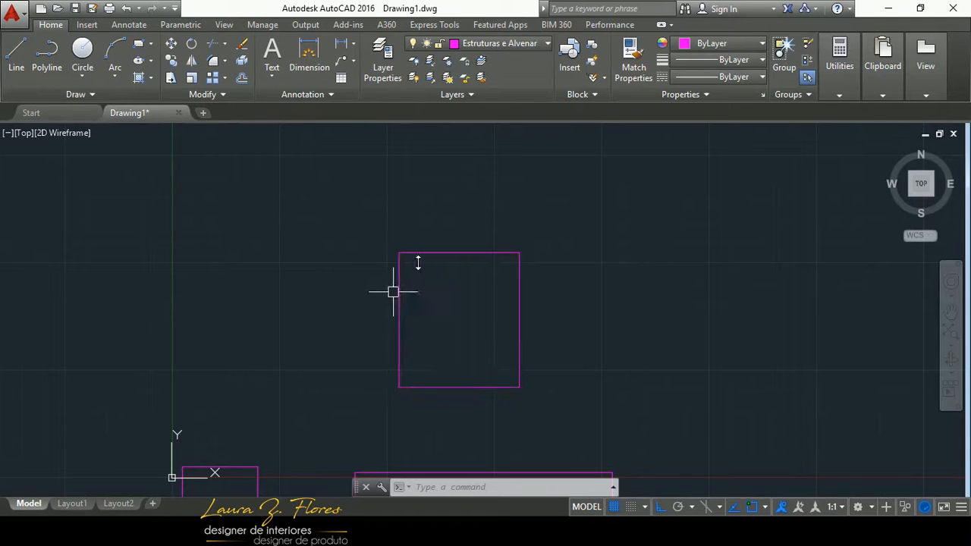
# - Close EXERCICIO 1.pdf and bring up the HOME OFFICE - PLANTA 2.pdf document
pyautogui.moveTo(506, 542)
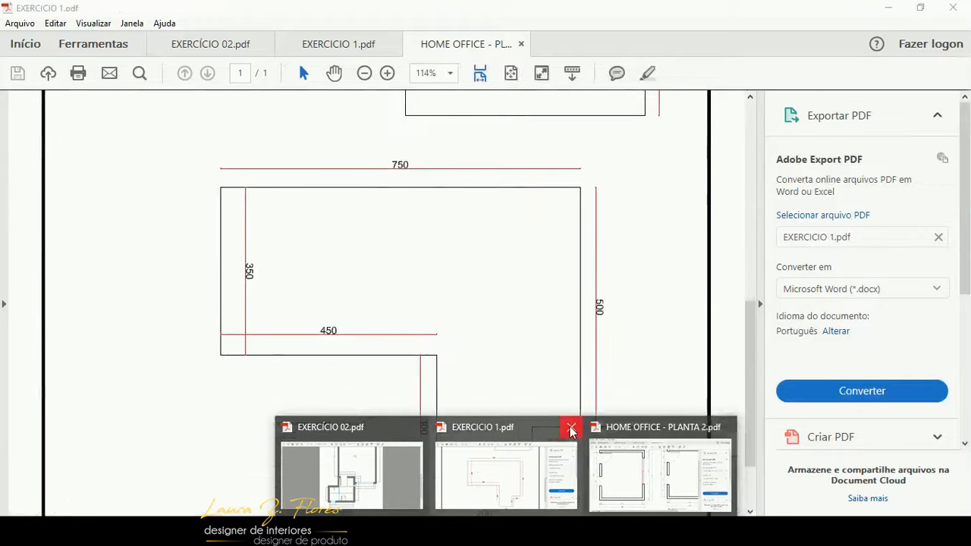
pyautogui.click(571, 427)
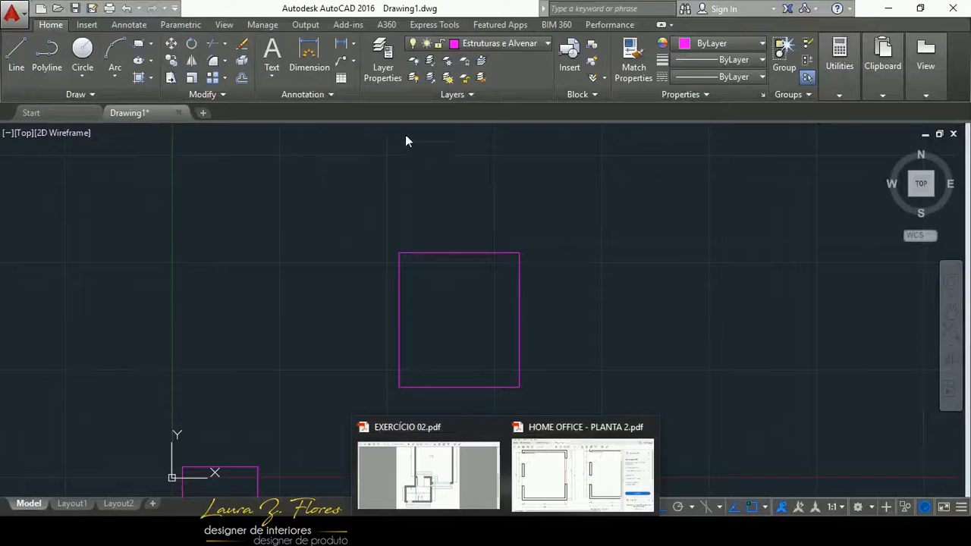
pyautogui.click(554, 485)
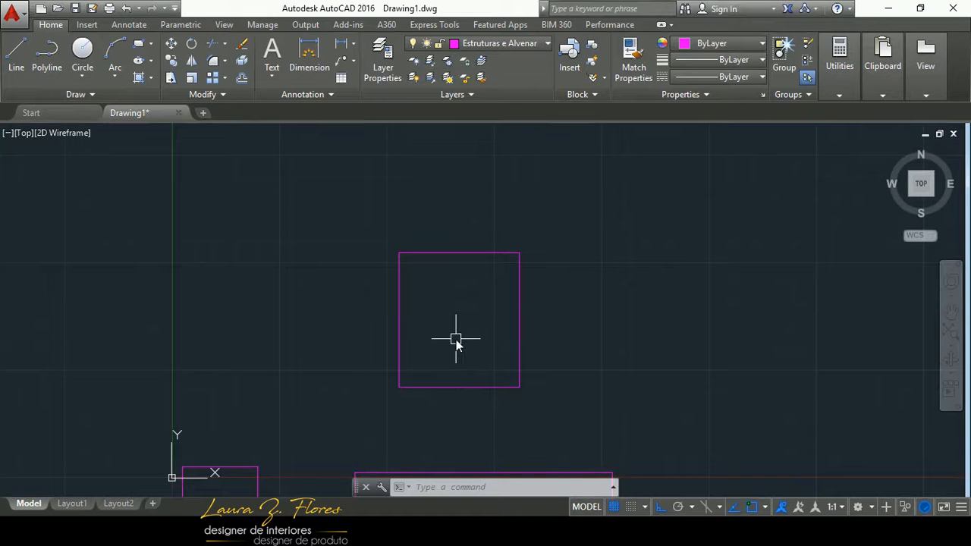
# - Add a multiline text note reading OFFSET to the right of the home office rectangle
pyautogui.scroll(4, 511, 361)
pyautogui.scroll(-2, 414, 394)
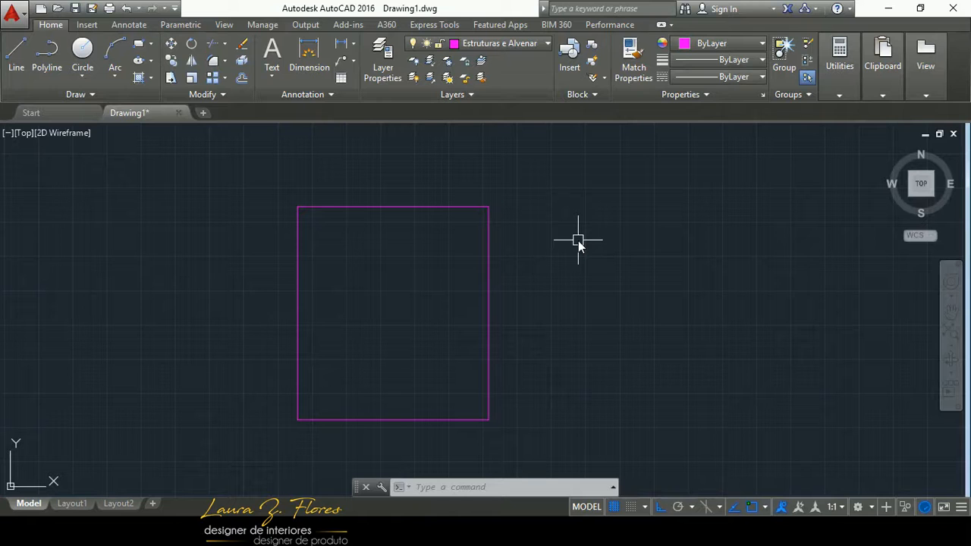
pyautogui.write('t')
pyautogui.press('Return')
pyautogui.click(518, 209)
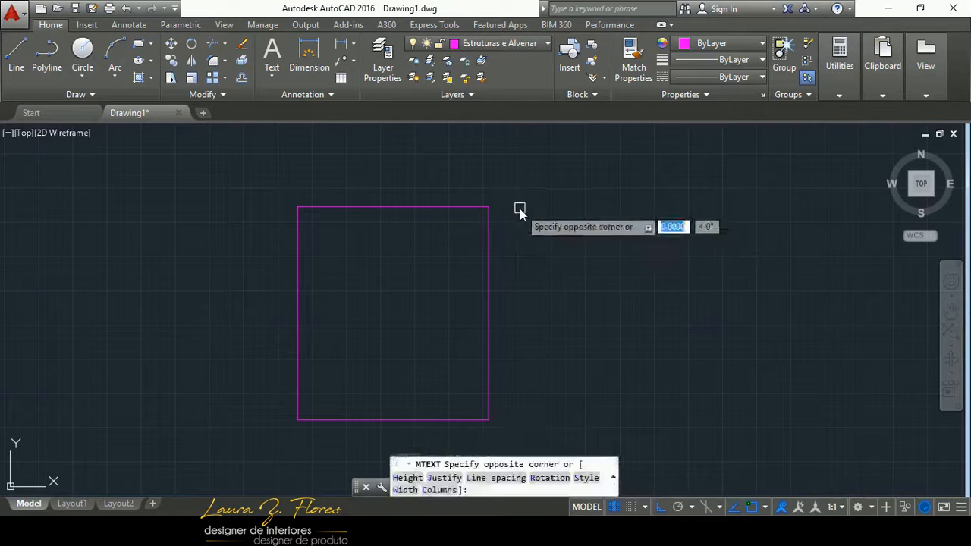
pyautogui.click(814, 284)
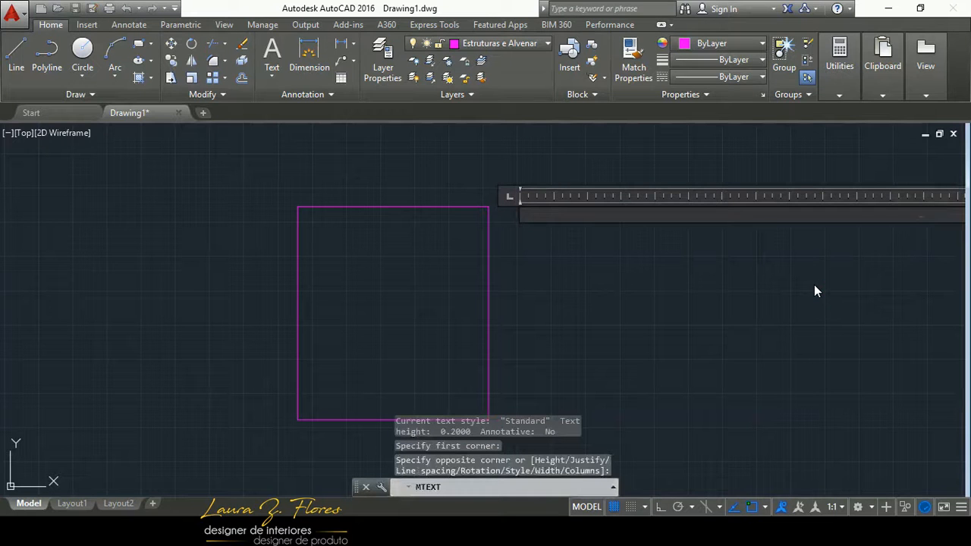
pyautogui.write('OFFS')
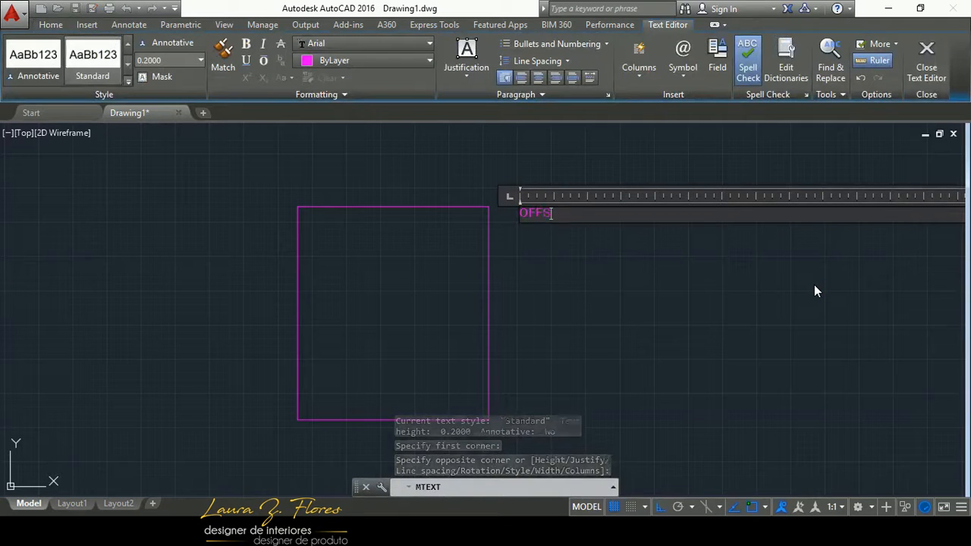
pyautogui.write('ET')
# - Set the OFFSET note's text height to 10 and finish editing the text
pyautogui.doubleClick(573, 216)
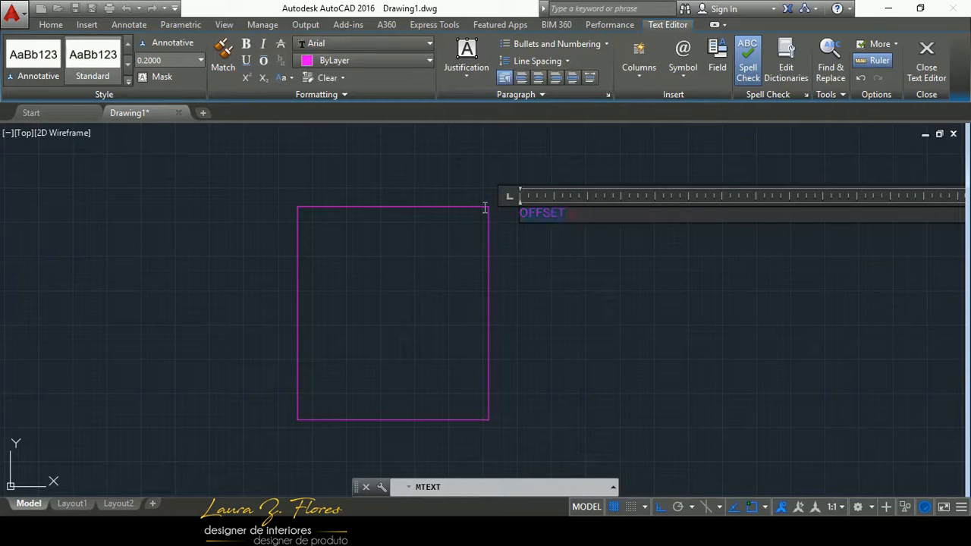
pyautogui.click(114, 54)
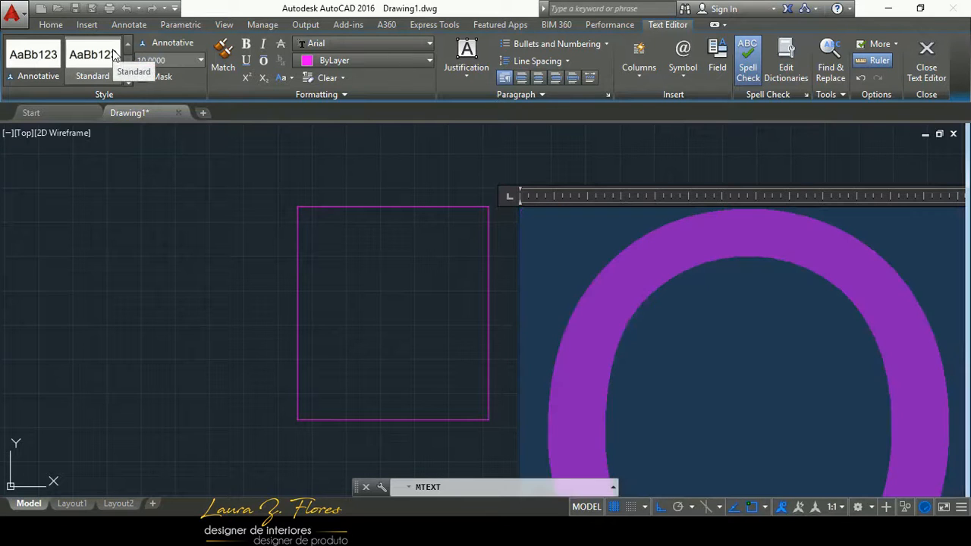
pyautogui.click(425, 179)
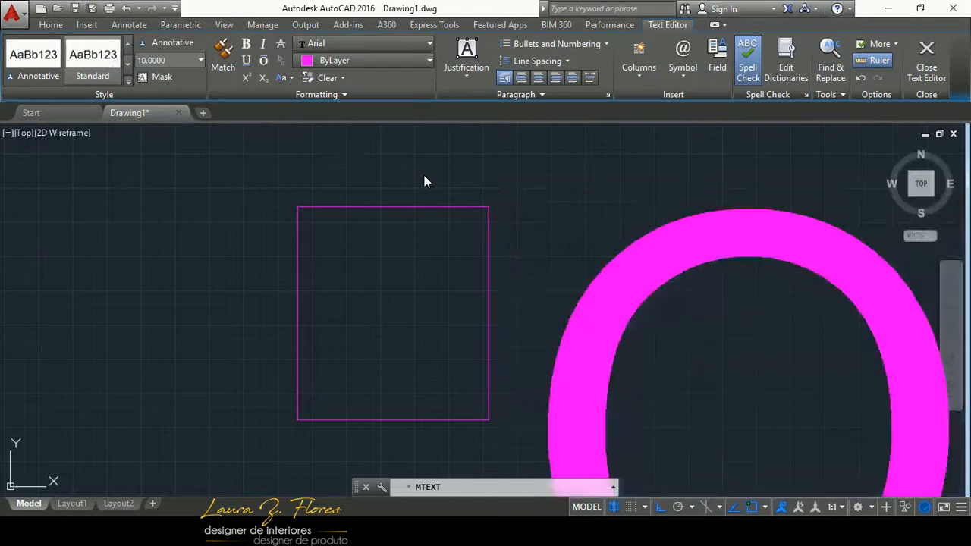
pyautogui.scroll(4, 528, 216)
pyautogui.scroll(-2, 561, 214)
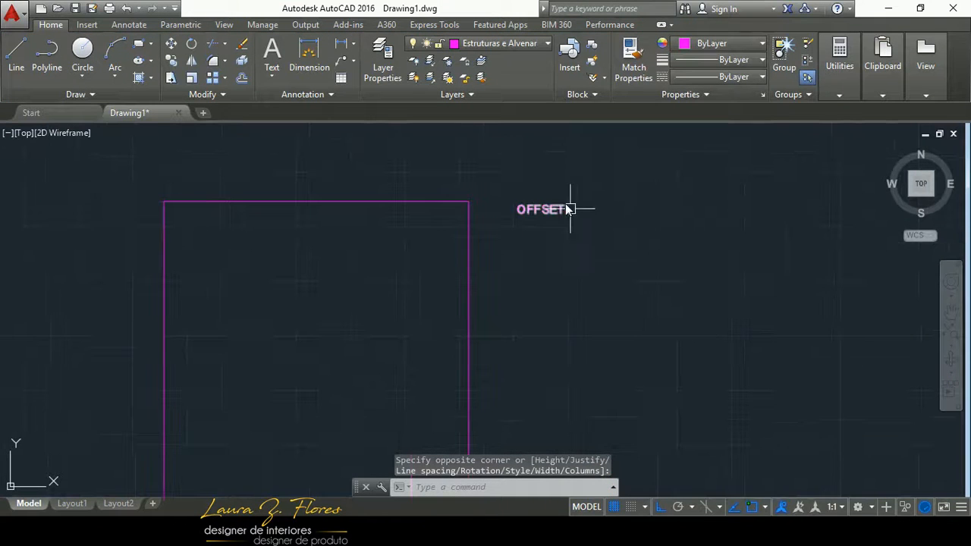
# - Offset the home office rectangle inward by a distance of 15
pyautogui.scroll(-5, 566, 278)
pyautogui.scroll(4, 566, 326)
pyautogui.scroll(-2, 564, 327)
pyautogui.write('O')
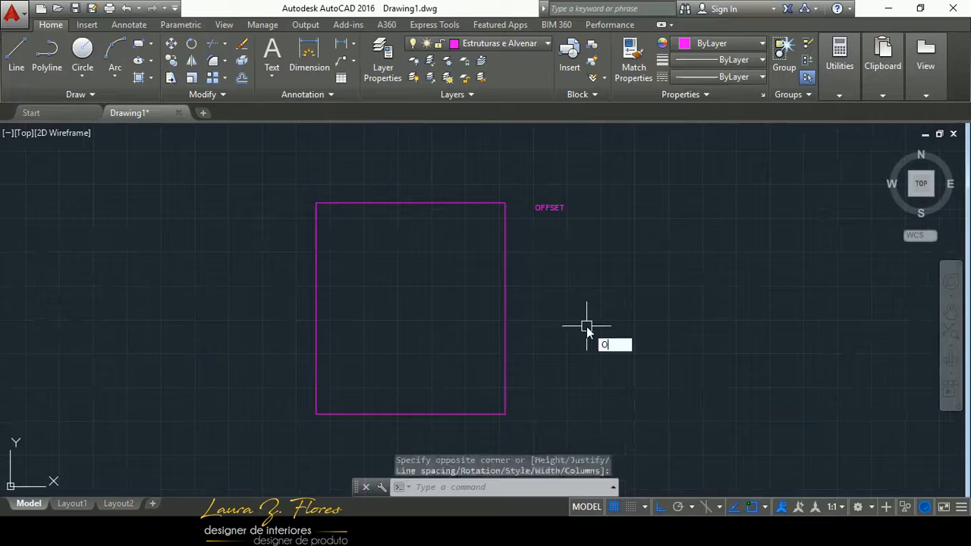
pyautogui.press('Return')
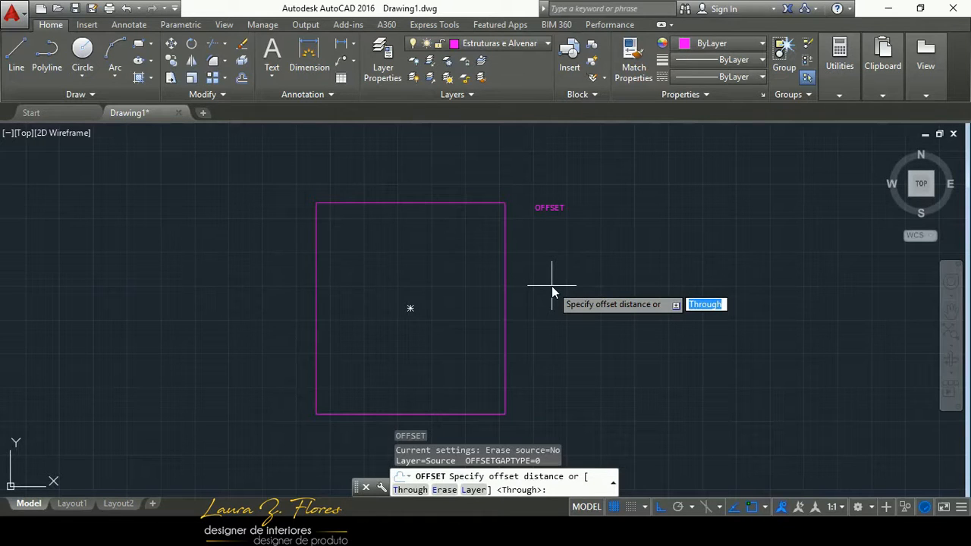
pyautogui.write('15')
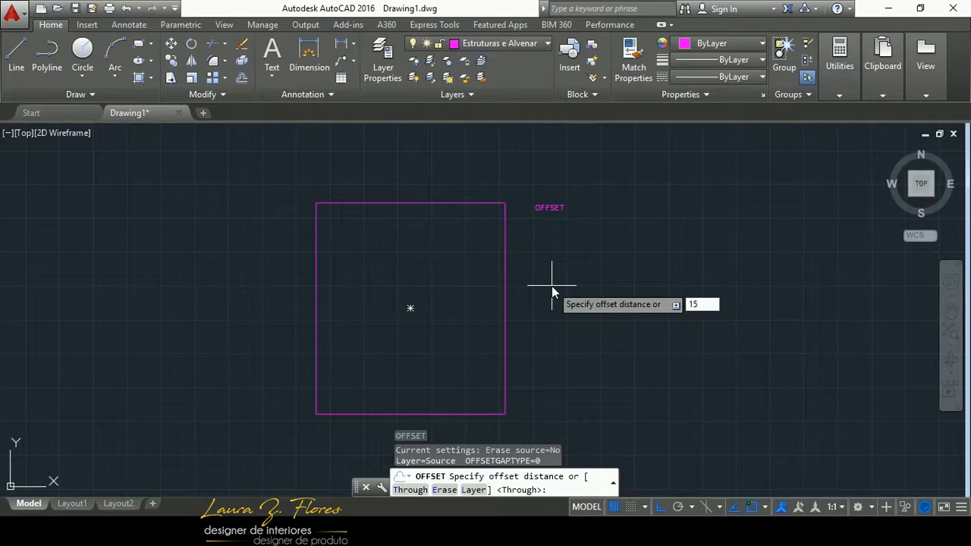
pyautogui.press('Return')
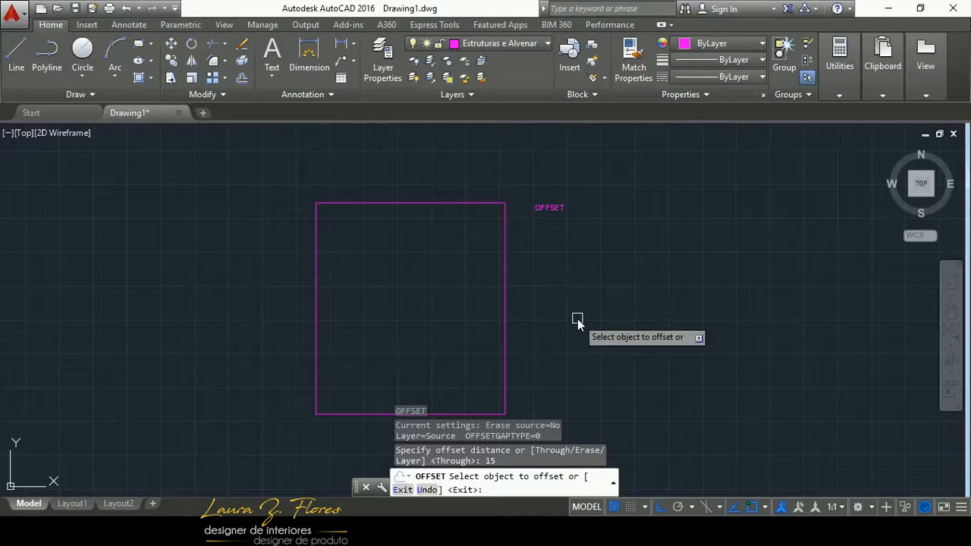
pyautogui.click(505, 318)
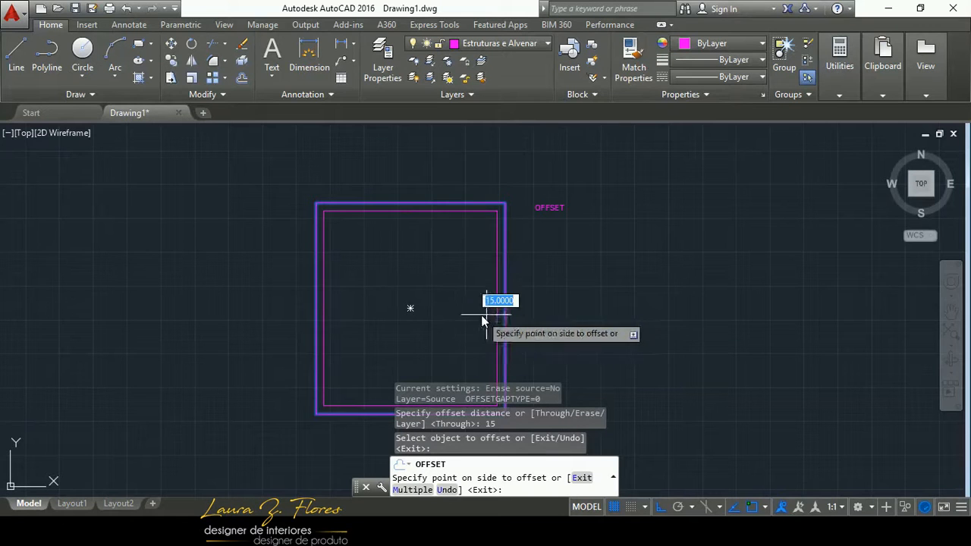
pyautogui.scroll(3, 546, 342)
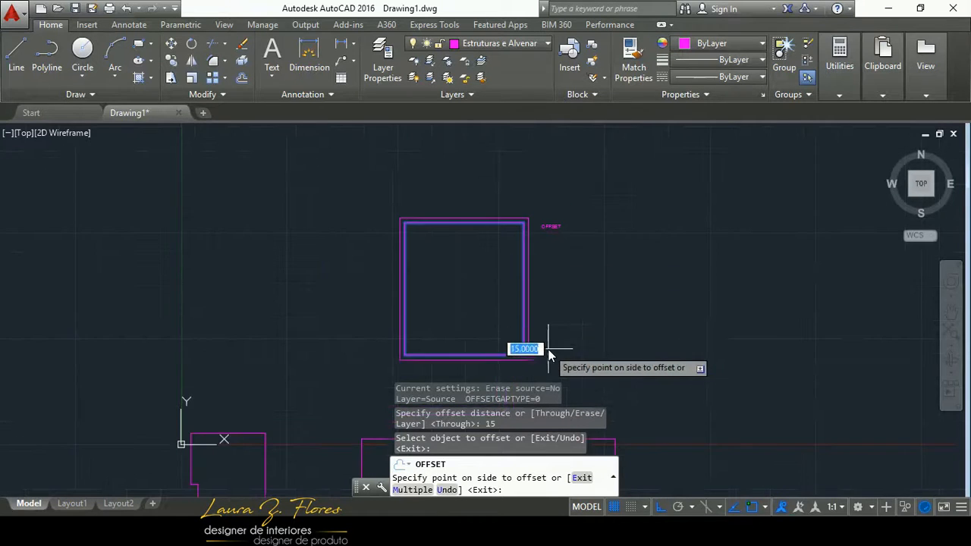
pyautogui.scroll(-2, 548, 350)
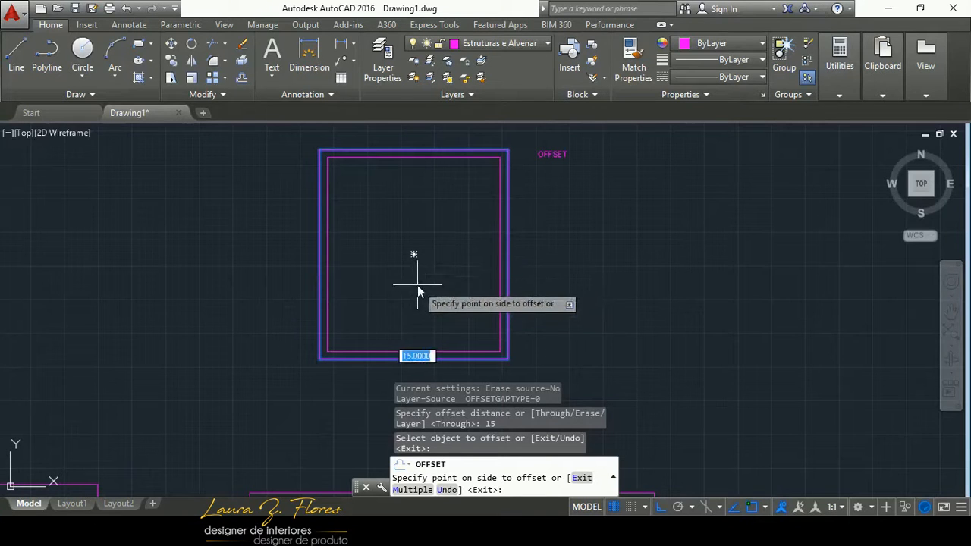
pyautogui.scroll(2, 422, 278)
pyautogui.scroll(-2, 422, 279)
pyautogui.scroll(2, 423, 279)
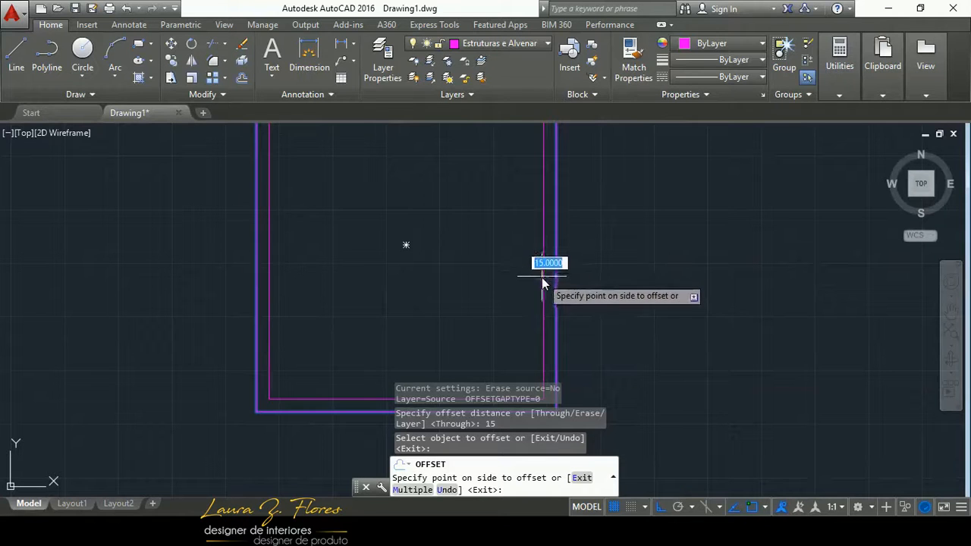
pyautogui.click(433, 248)
pyautogui.scroll(-2, 455, 296)
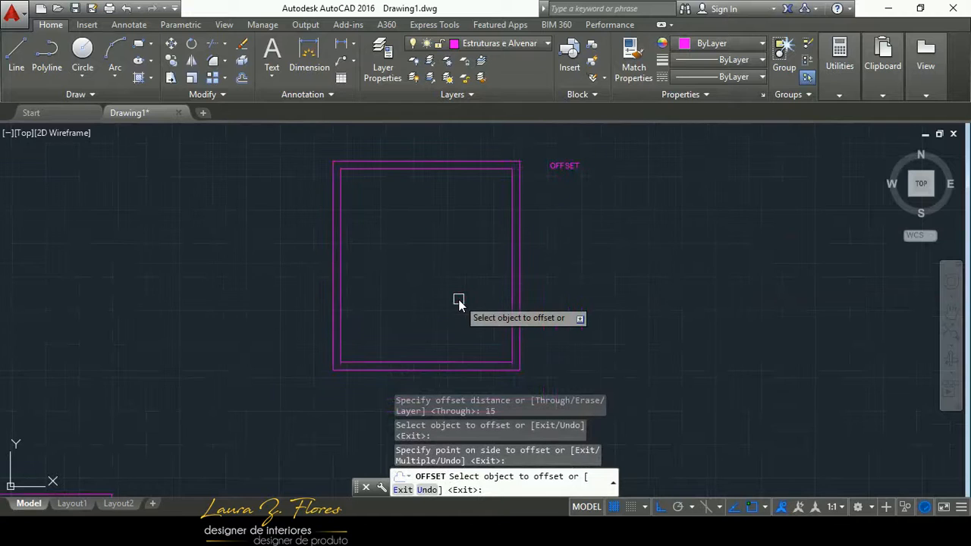
# - Create two more concentric outlines by offsetting each innermost rectangle inward with the same distance
pyautogui.scroll(2, 459, 302)
pyautogui.scroll(-2, 444, 330)
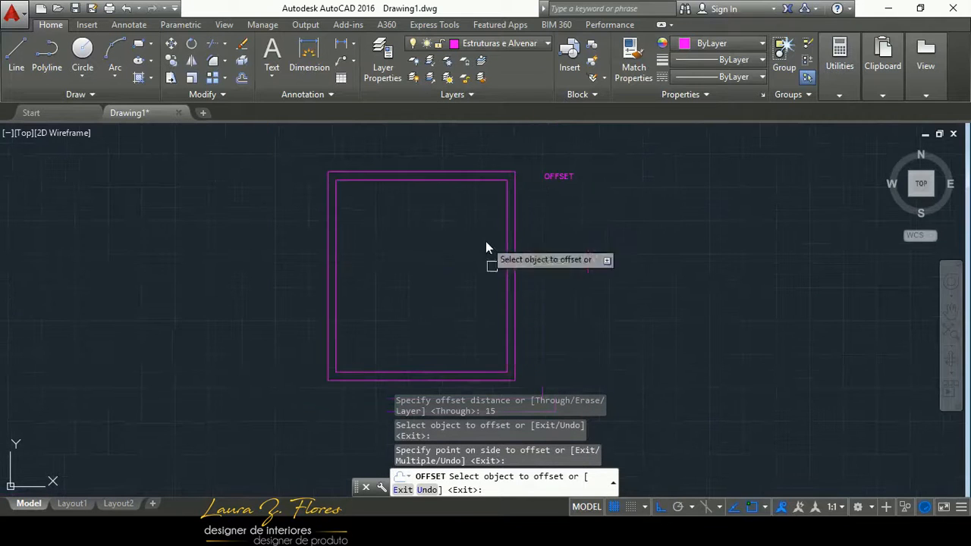
pyautogui.click(506, 253)
pyautogui.click(464, 249)
pyautogui.click(498, 251)
pyautogui.click(457, 292)
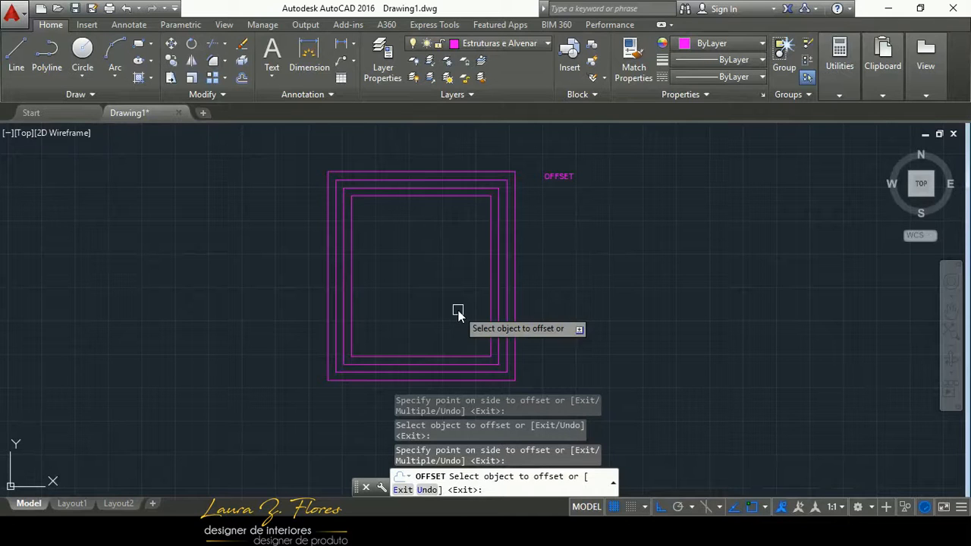
# - Undo all the inward offsets of the rectangle and exit the Offset command
pyautogui.write('u')
pyautogui.press('Return')
pyautogui.write('u')
pyautogui.press('Return')
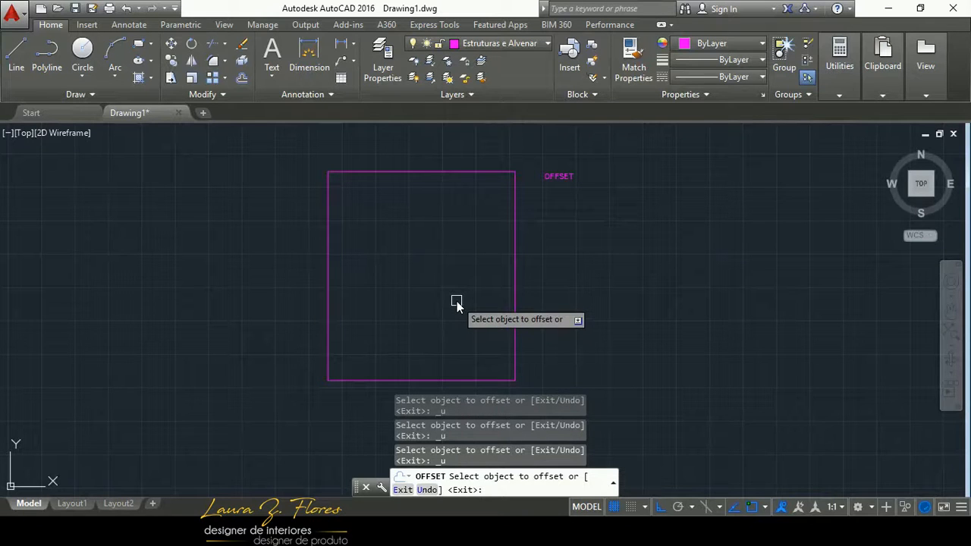
pyautogui.press('Escape')
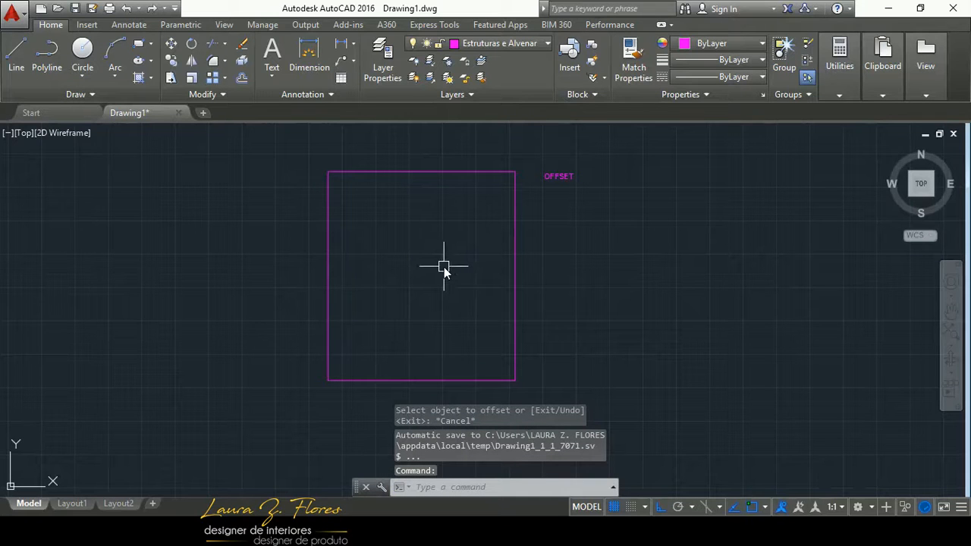
# - Offset the home office outline 15 inward to form the inner wall line, and end the command
pyautogui.write('o')
pyautogui.press('Return')
pyautogui.write('15')
pyautogui.press('Return')
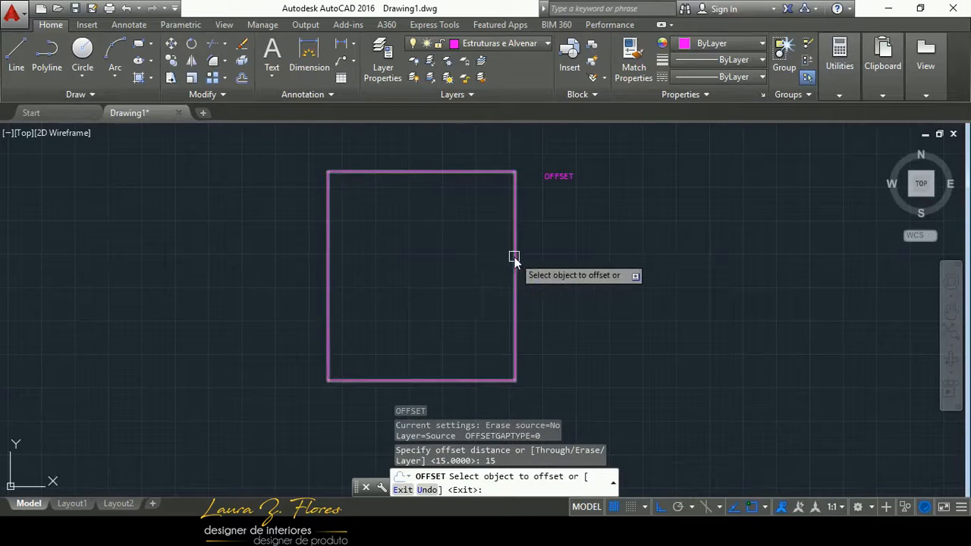
pyautogui.click(515, 256)
pyautogui.click(445, 250)
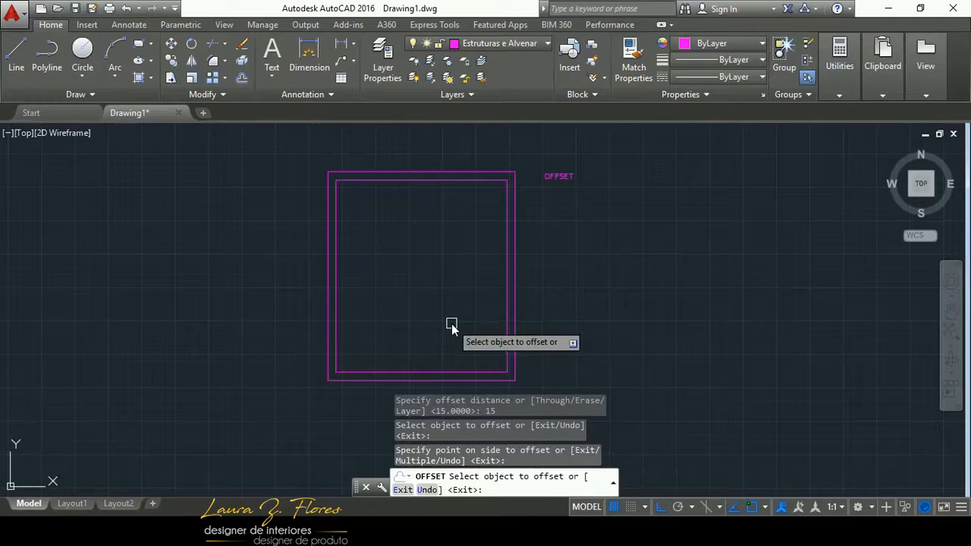
pyautogui.press('Escape')
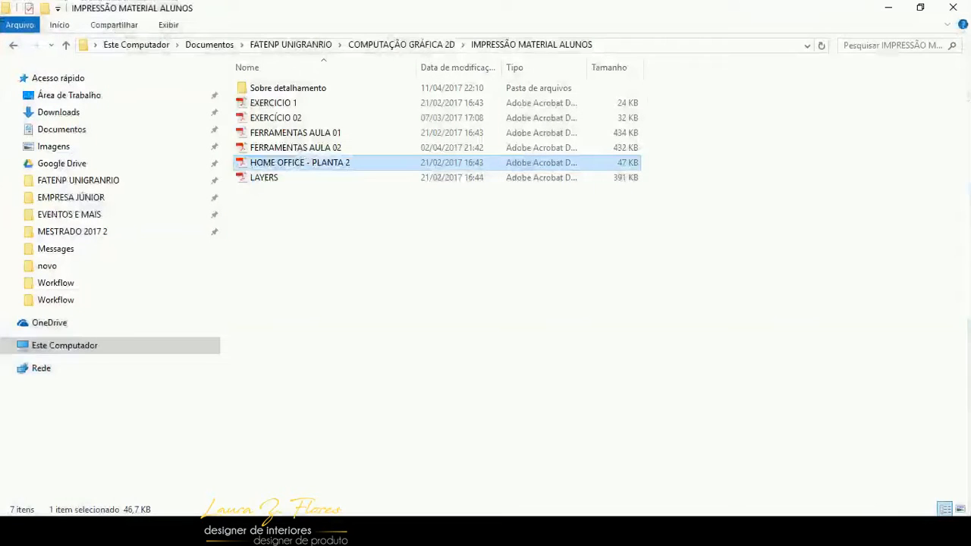
# - Open FERRAMENTAS AULA 01.pdf from the IMPRESSÃO MATERIAL ALUNOS folder and cancel the reading options dialog
pyautogui.click(302, 134)
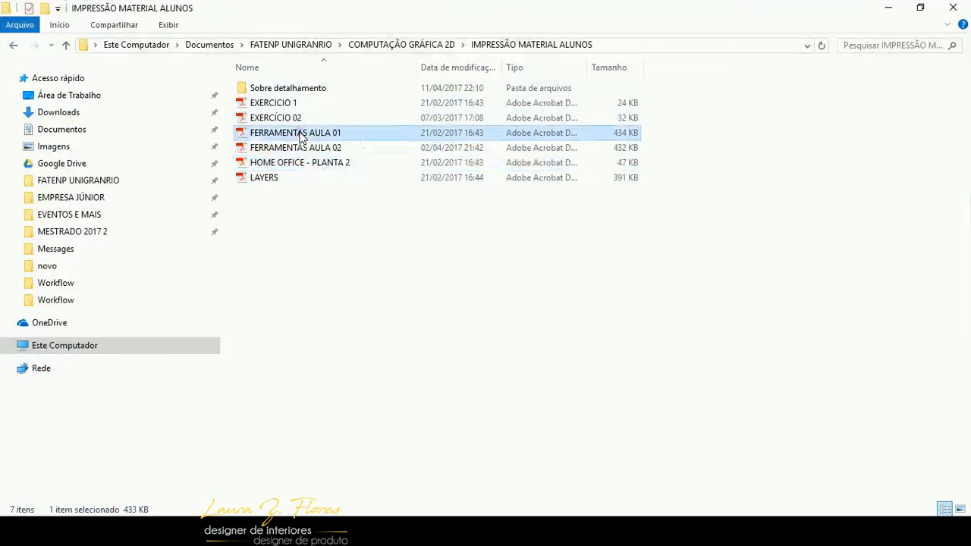
pyautogui.doubleClick(302, 134)
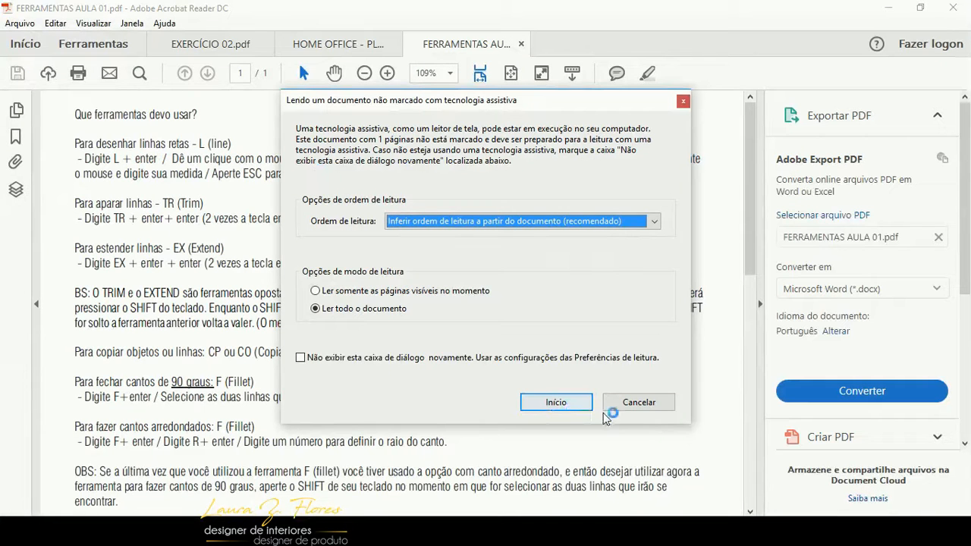
pyautogui.click(633, 404)
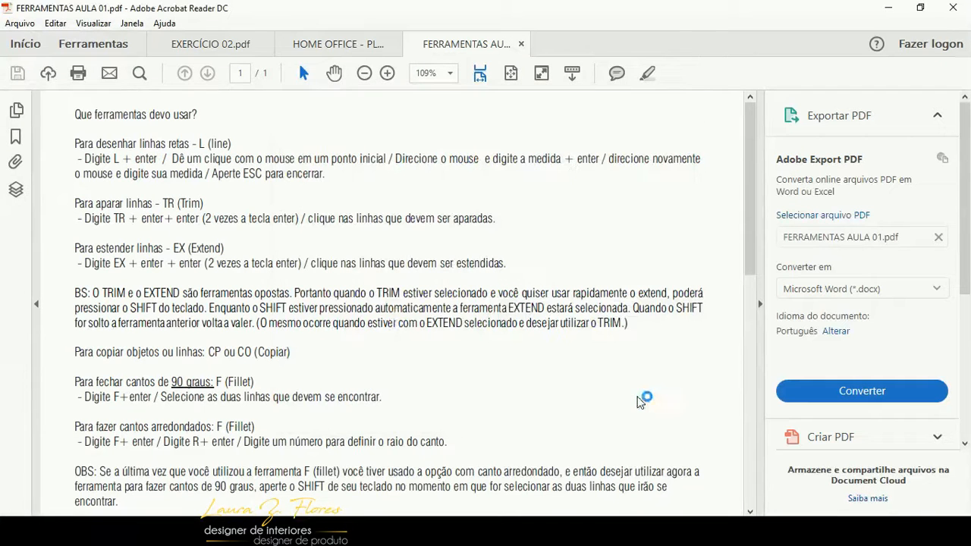
# - Read through the Offset tool instructions in FERRAMENTAS AULA 01.pdf, highlighting each part, and return to AutoCAD
pyautogui.scroll(-3, 145, 254)
pyautogui.scroll(-3, 157, 262)
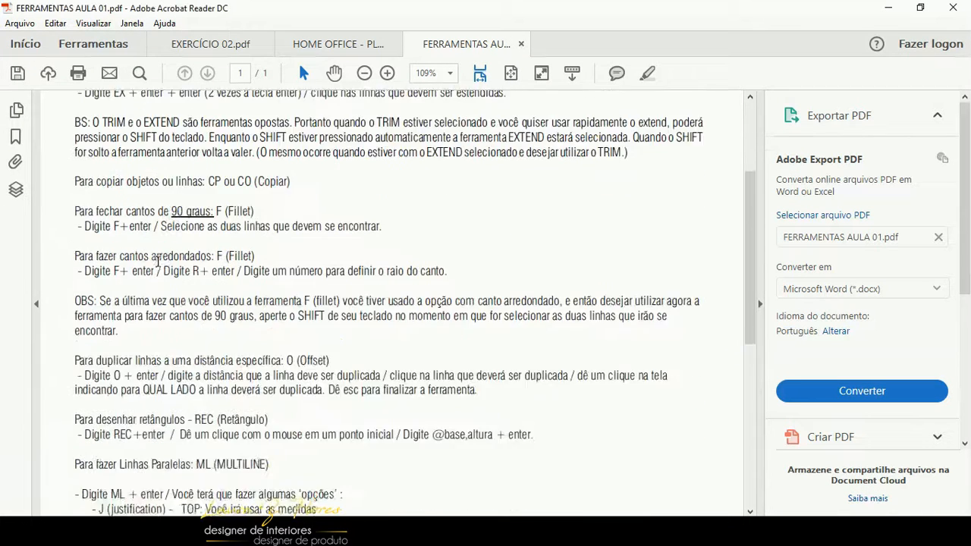
pyautogui.scroll(-1, 158, 262)
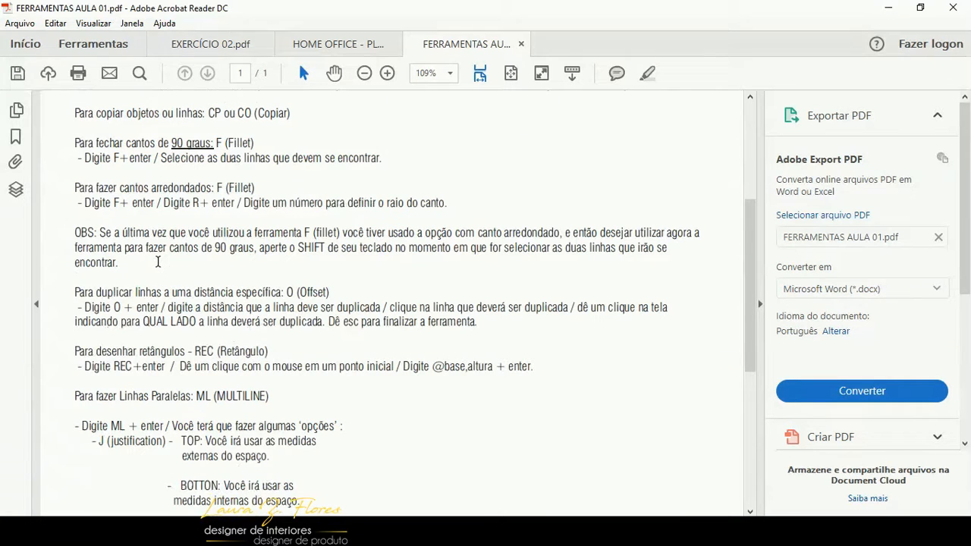
pyautogui.moveTo(85, 302); pyautogui.dragTo(373, 305)
pyautogui.click(208, 322)
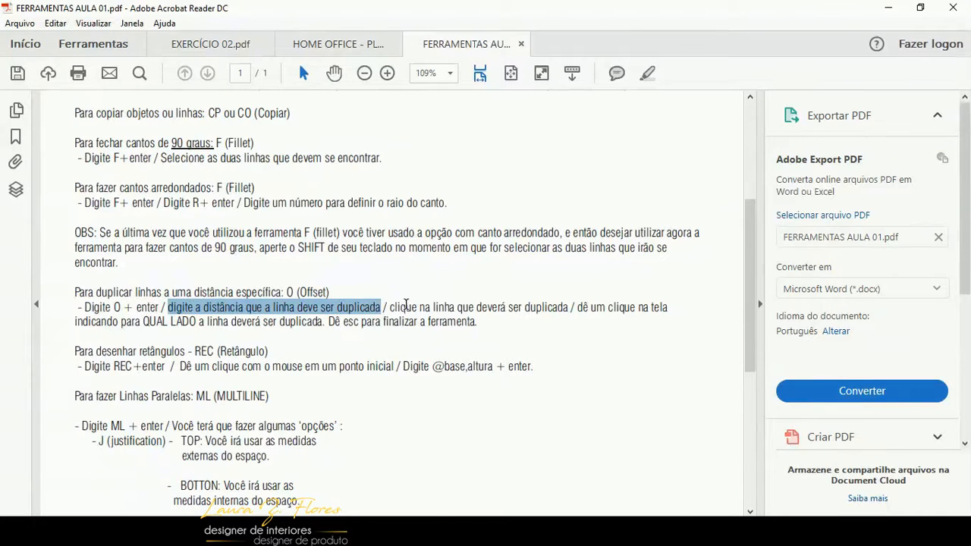
pyautogui.click(406, 305)
pyautogui.click(526, 308)
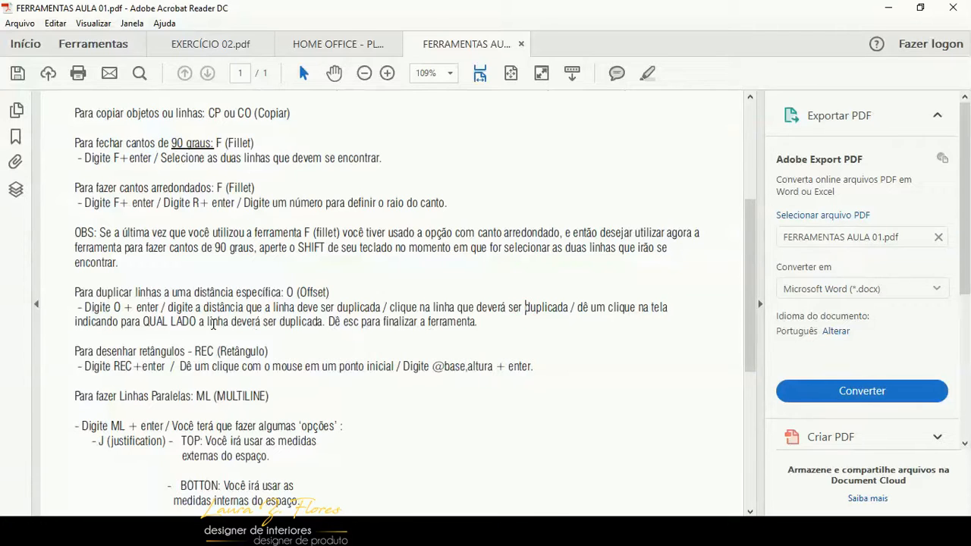
pyautogui.moveTo(144, 322); pyautogui.dragTo(476, 323)
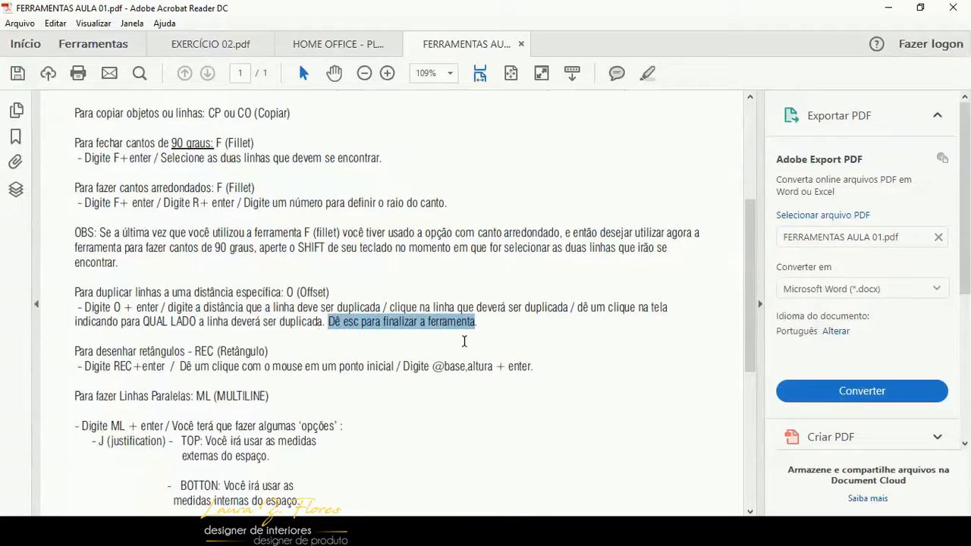
pyautogui.click(467, 322)
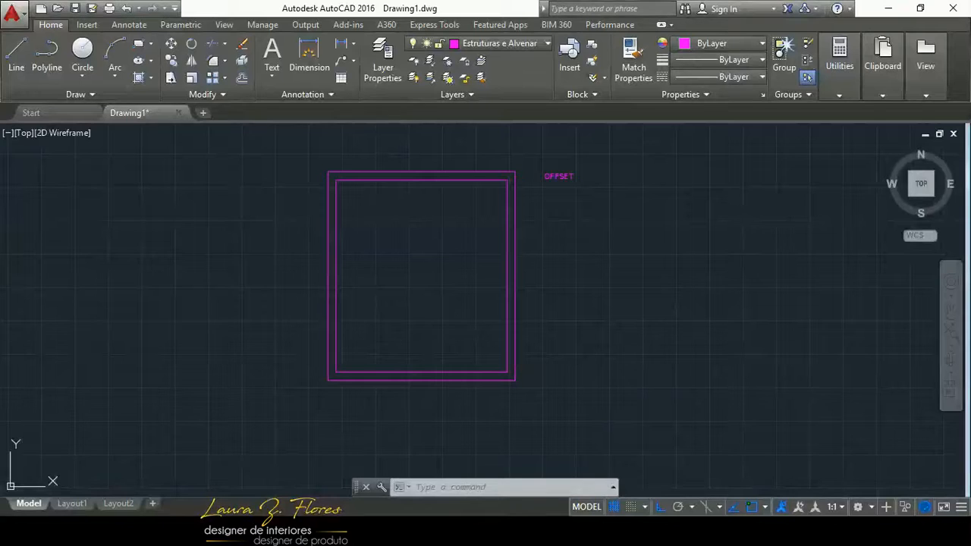
# - Save the drawing as AULA 02 in the VIDEO - AULA 02 folder under FATENP UNIGRANRIO, COMPUTAÇÃO GRÁFICA 2D
pyautogui.moveTo(471, 295)
pyautogui.mouseDown(button='middle')
pyautogui.moveTo(433, 329)
pyautogui.moveTo(442, 343)
pyautogui.mouseUp(button='middle')
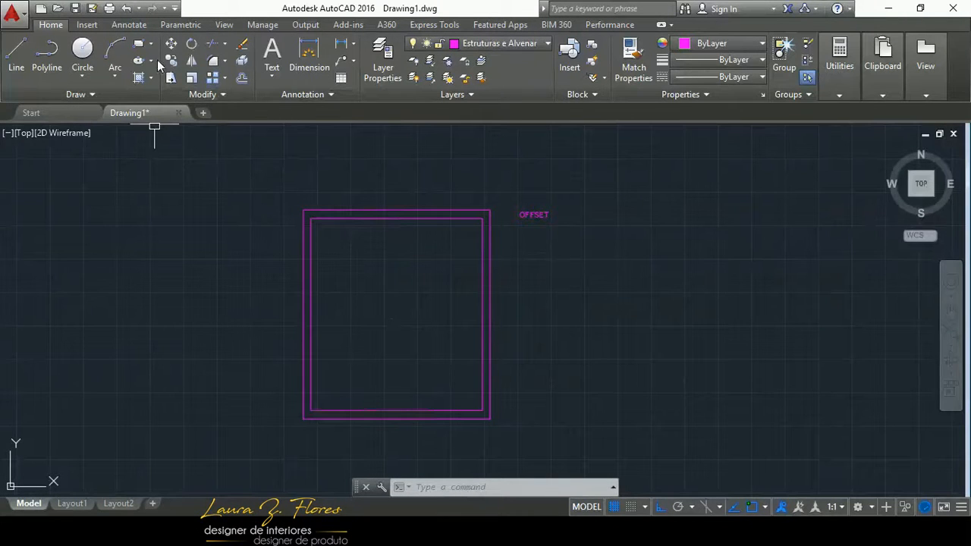
pyautogui.click(74, 9)
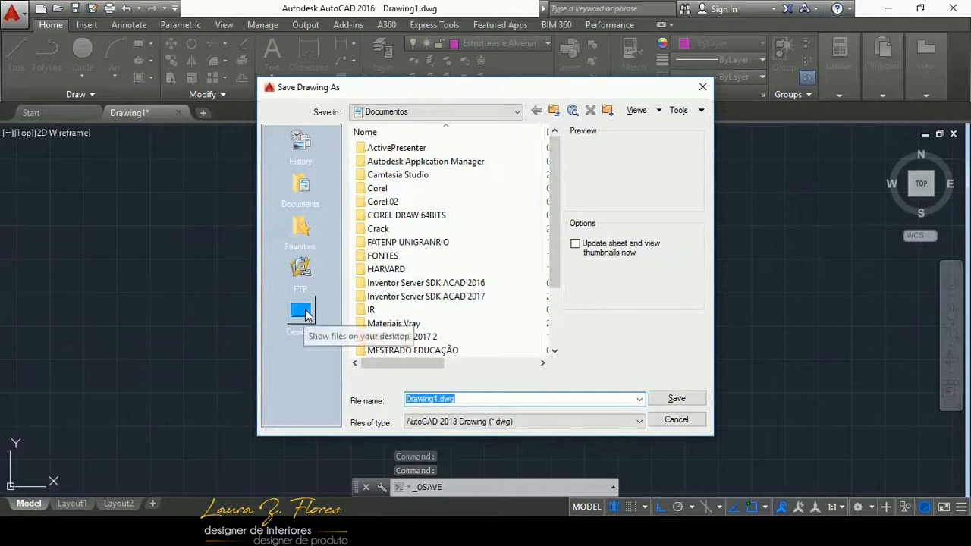
pyautogui.doubleClick(433, 244)
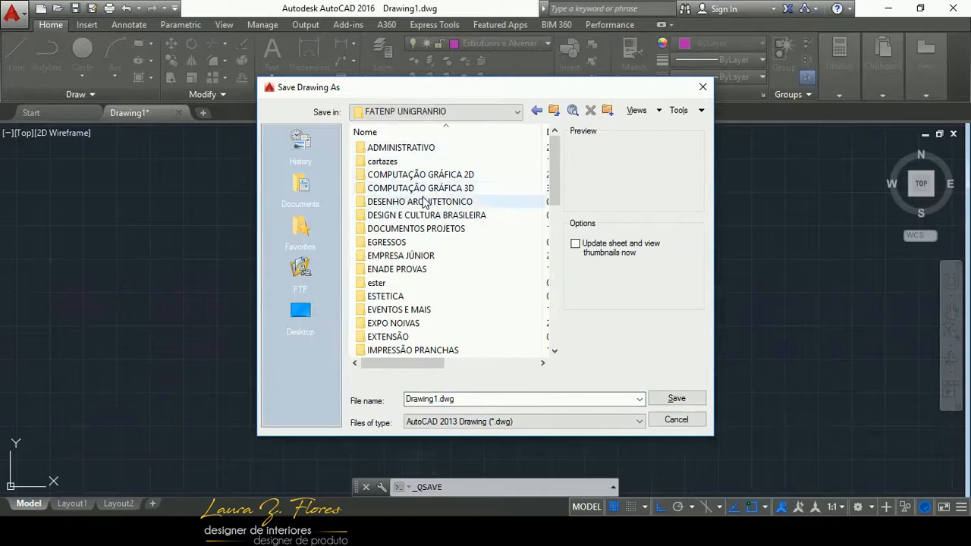
pyautogui.doubleClick(427, 174)
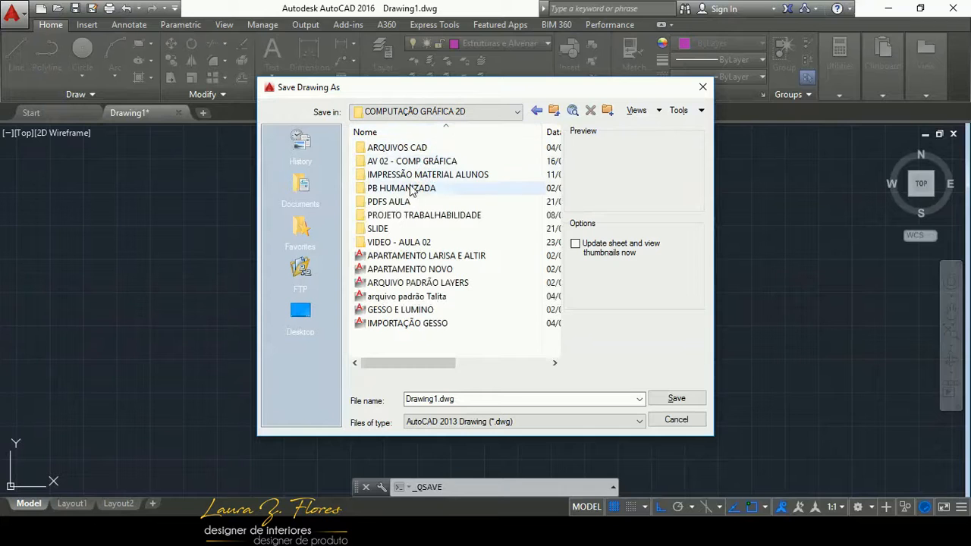
pyautogui.doubleClick(407, 242)
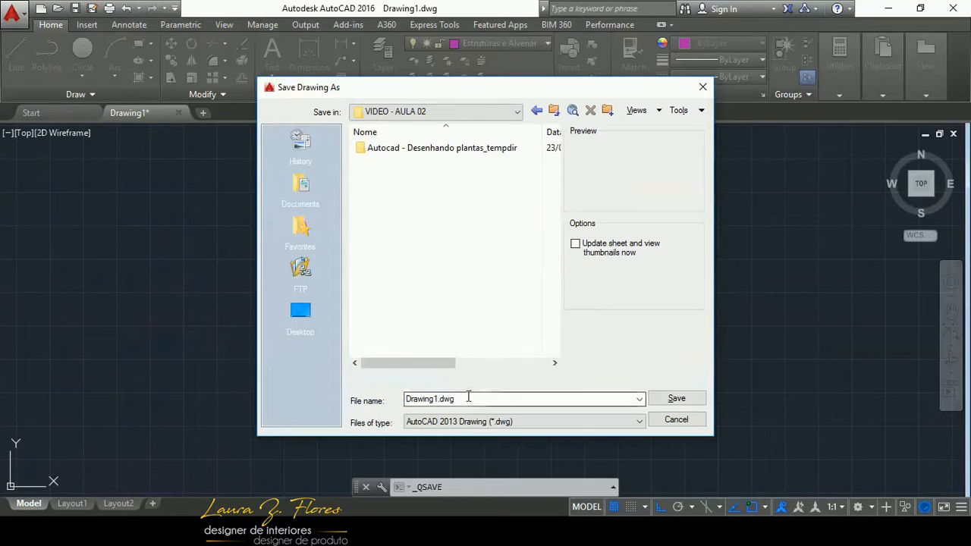
pyautogui.doubleClick(467, 399)
pyautogui.write('AULA 02')
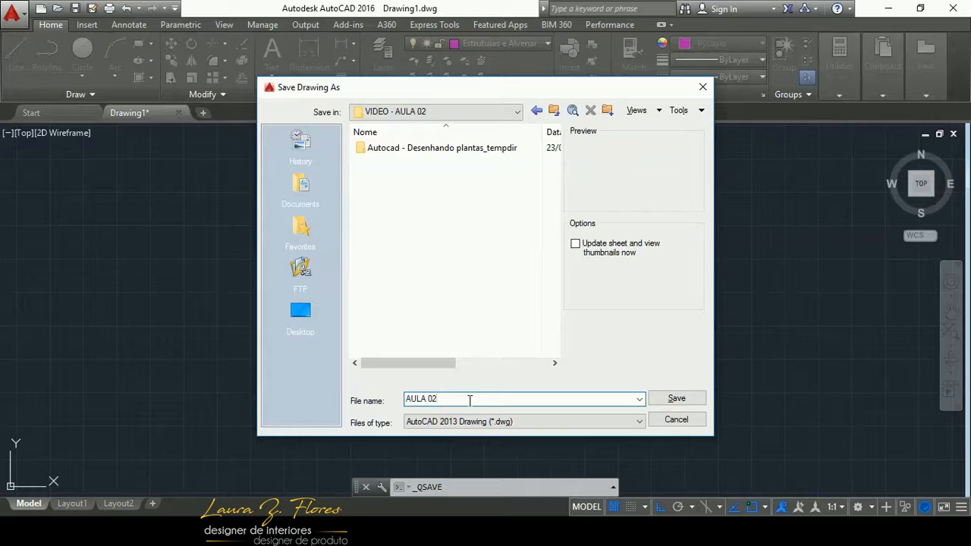
pyautogui.press('Return')
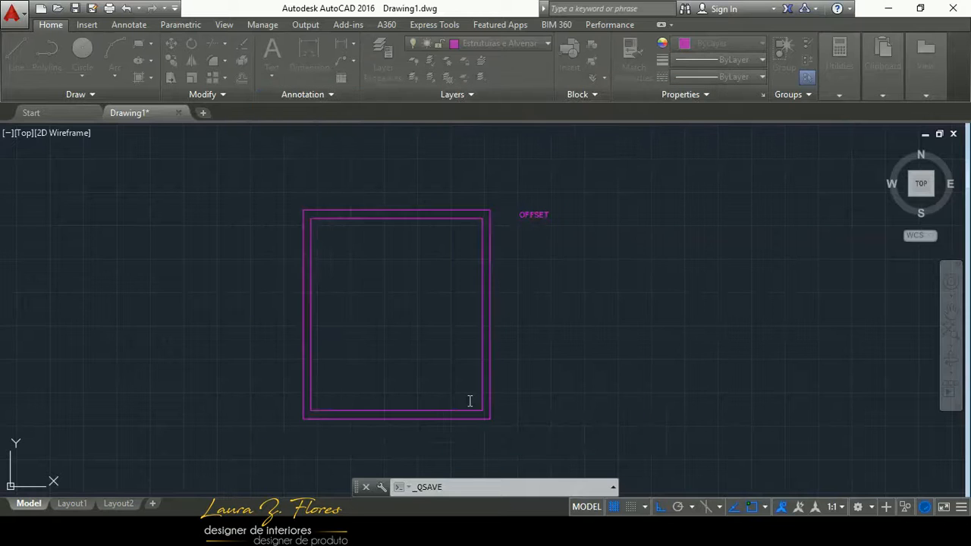
# - Check the wall thickness dimensions in HOME OFFICE - PLANTA 2.pdf and compare them with the inner rectangle in the AutoCAD drawing
pyautogui.scroll(3, 416, 323)
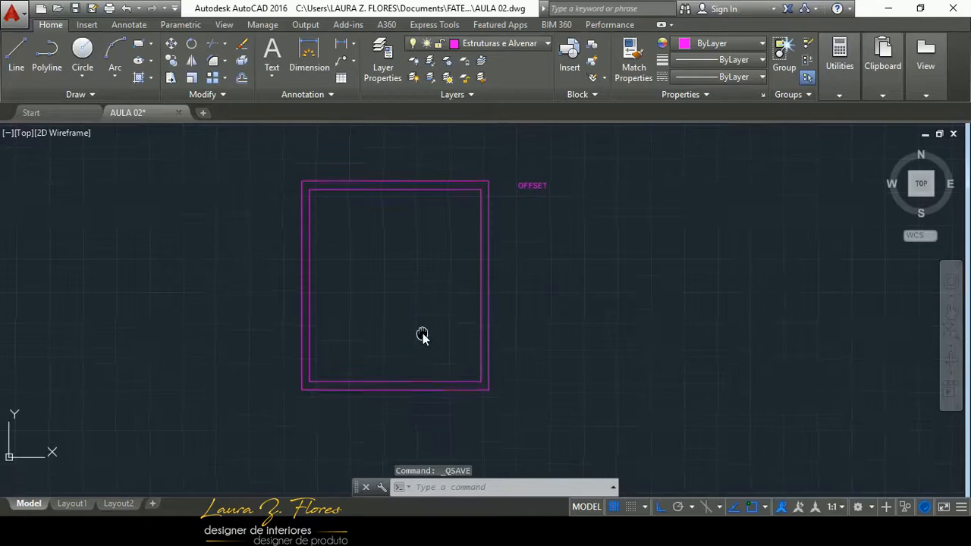
pyautogui.scroll(-3, 422, 349)
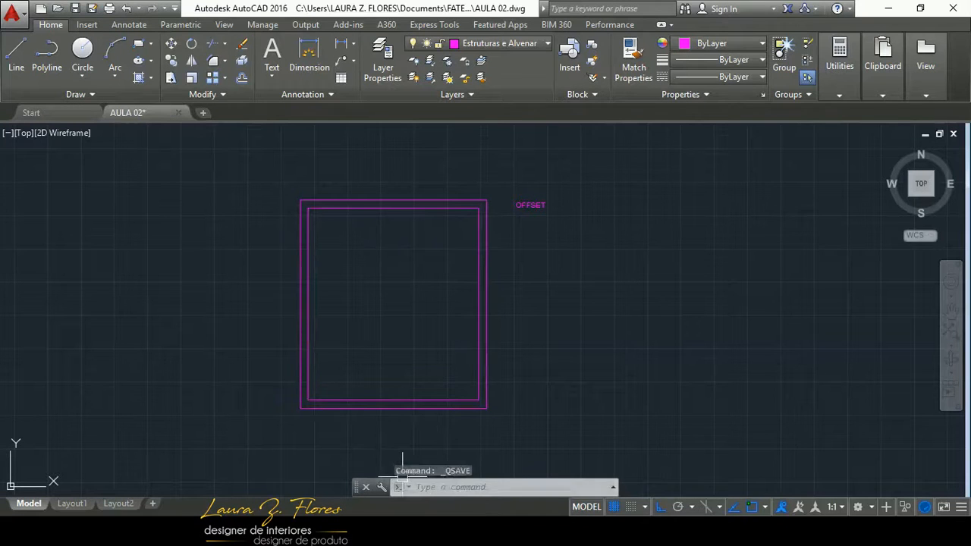
pyautogui.moveTo(507, 530)
pyautogui.click(510, 473)
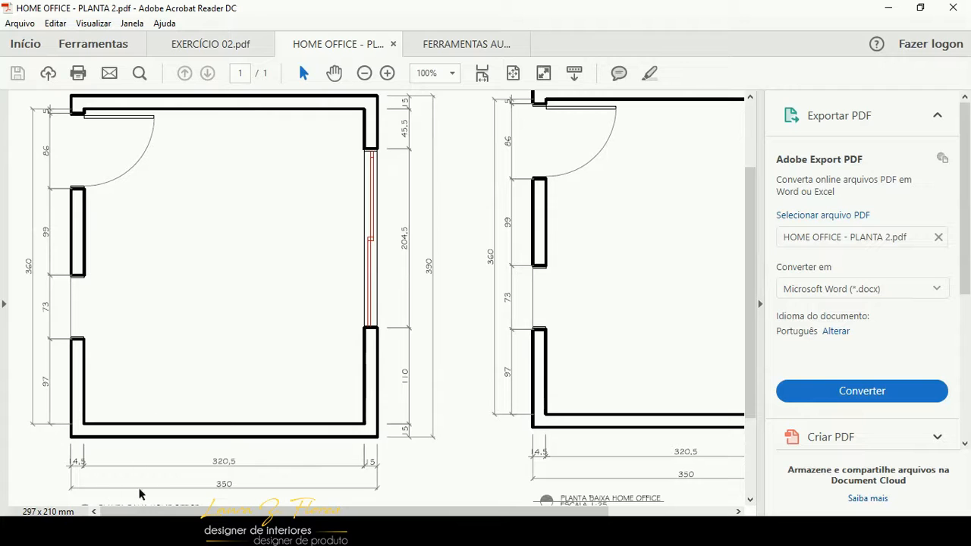
pyautogui.click(345, 531)
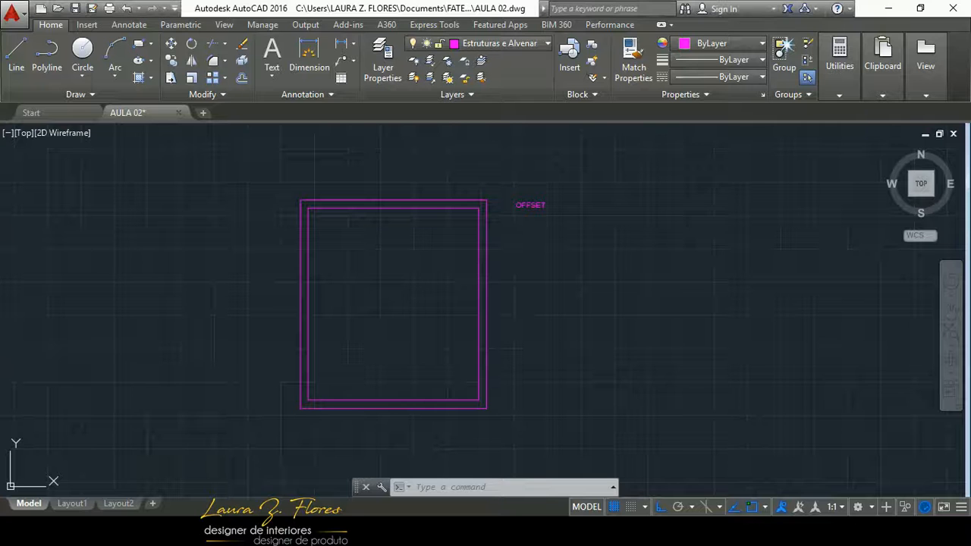
pyautogui.moveTo(366, 367); pyautogui.dragTo(366, 375, button='middle')
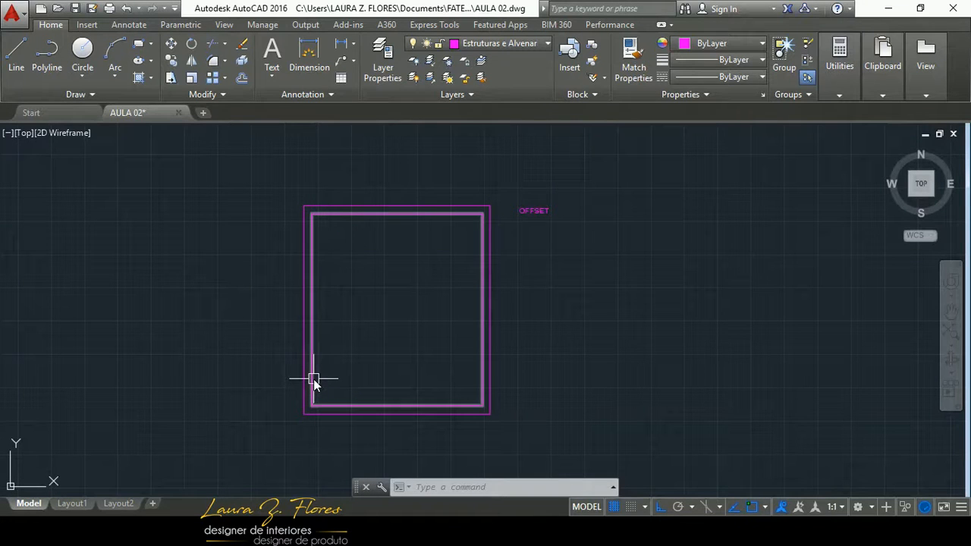
pyautogui.scroll(1, 314, 382)
pyautogui.scroll(-1, 314, 381)
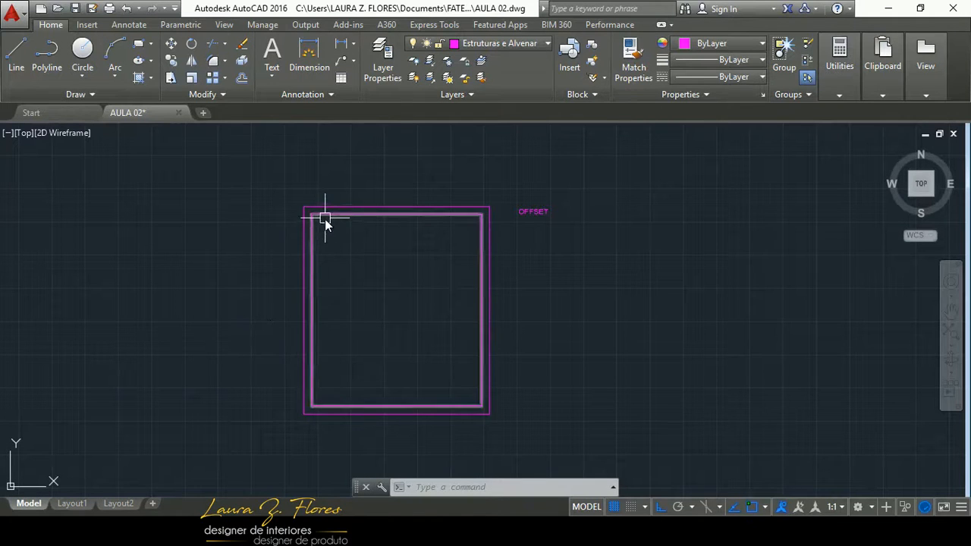
# - Explode the inner rectangle of the home office plan into separate lines
pyautogui.scroll(-4, 458, 244)
pyautogui.scroll(-2, 457, 244)
pyautogui.scroll(4, 356, 339)
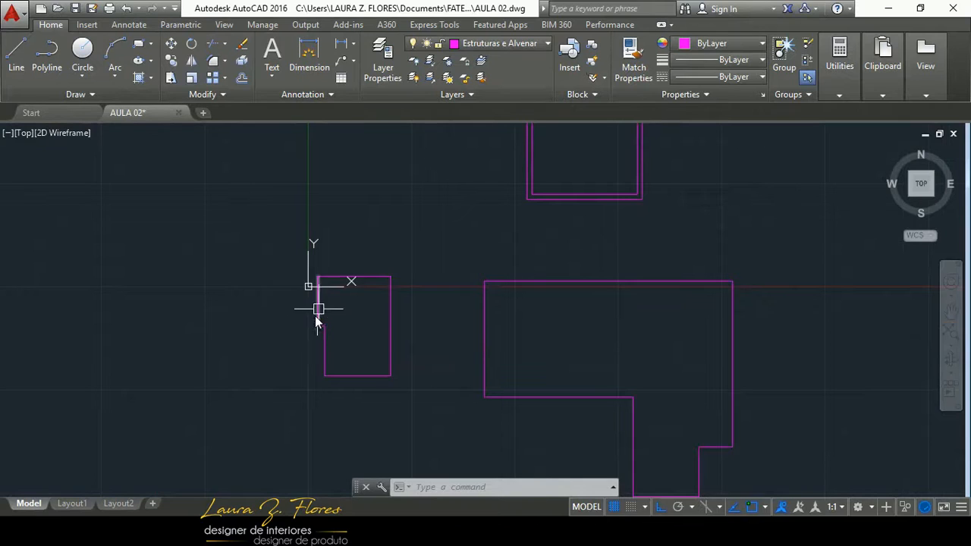
pyautogui.moveTo(550, 264); pyautogui.dragTo(448, 385, button='middle')
pyautogui.scroll(4, 486, 309)
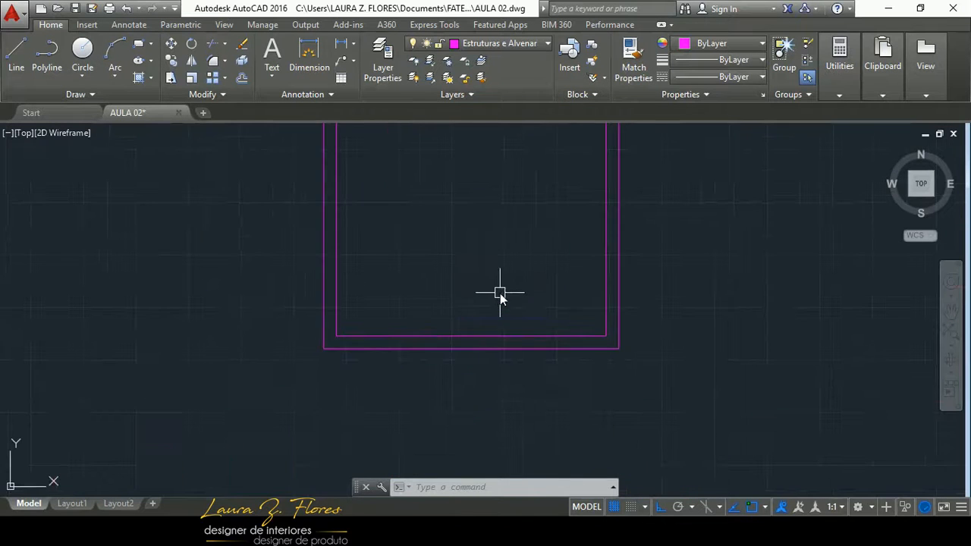
pyautogui.click(479, 338)
pyautogui.scroll(-3, 468, 385)
pyautogui.scroll(4, 487, 318)
pyautogui.scroll(-2, 488, 311)
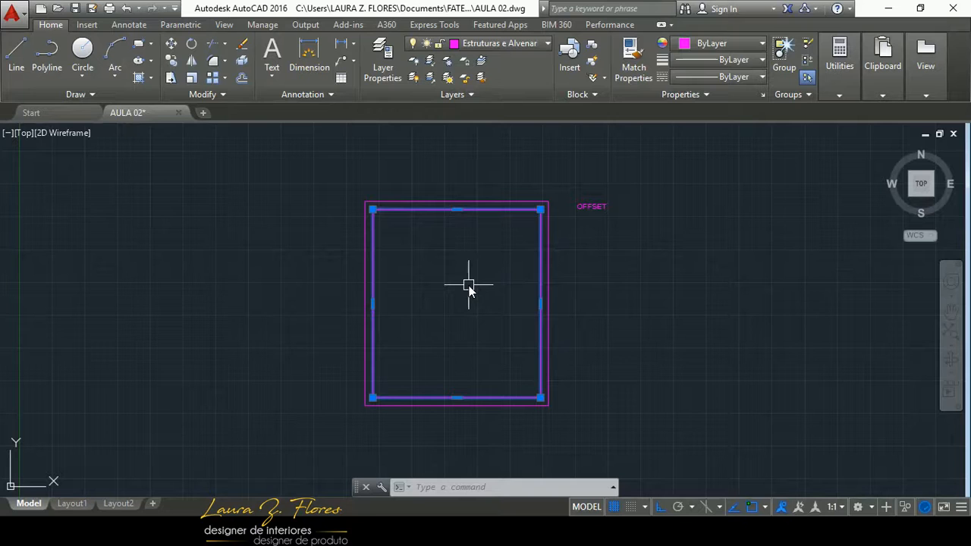
pyautogui.write('X')
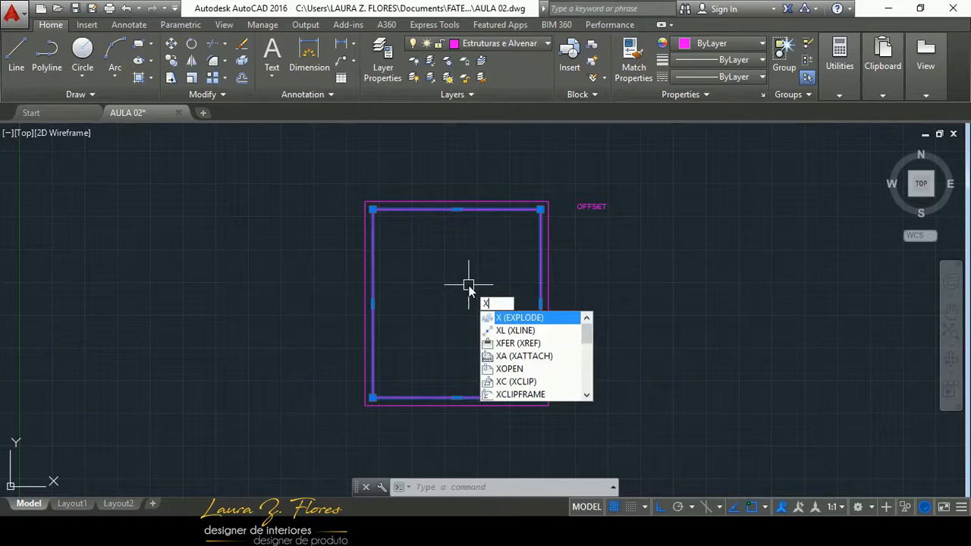
pyautogui.press('Return')
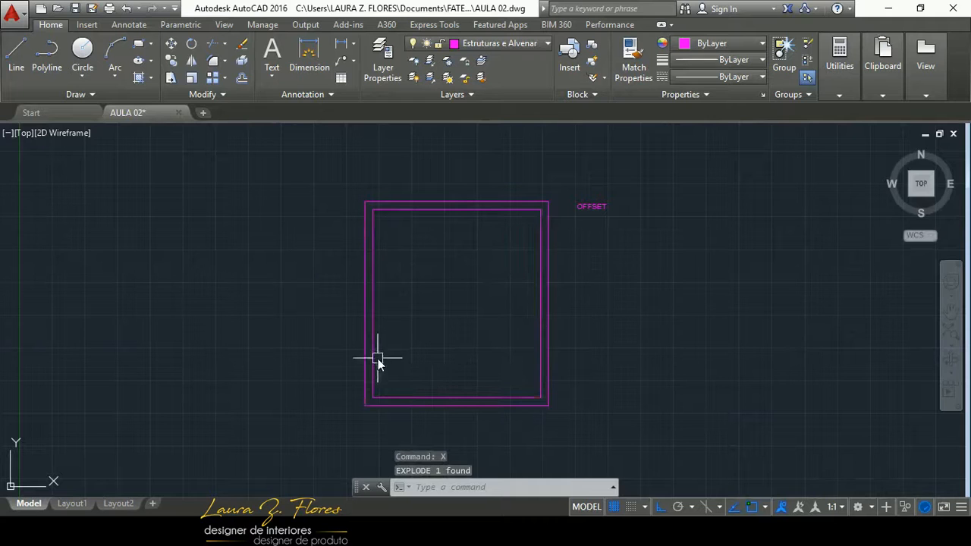
# - Copy the OFFSET text label to a spot directly below the original and end the command
pyautogui.scroll(2, 651, 234)
pyautogui.click(571, 191)
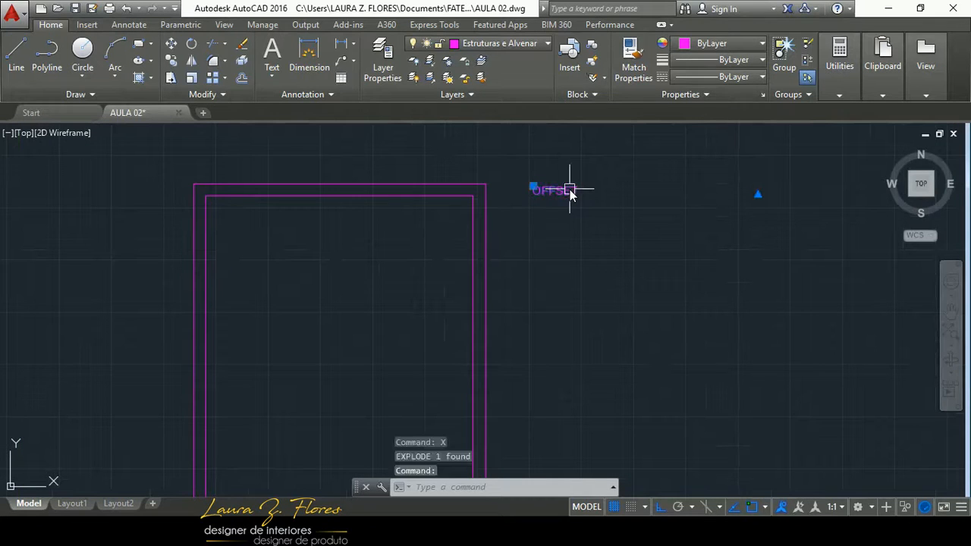
pyautogui.write('co')
pyautogui.press('Return')
pyautogui.click(639, 234)
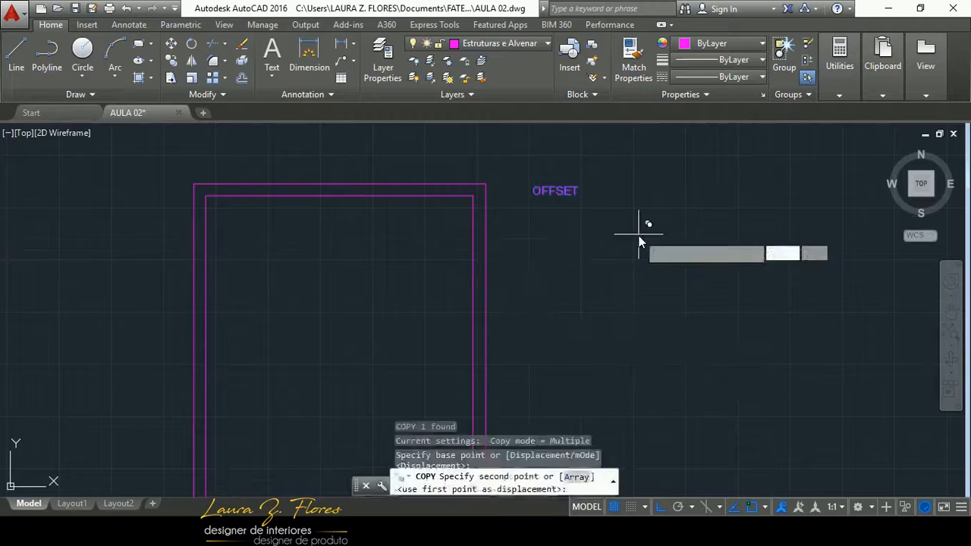
pyautogui.click(638, 255)
pyautogui.press('Escape')
# - Change the text of the lower OFFSET label to "X - EXPLODE"
pyautogui.click(545, 211)
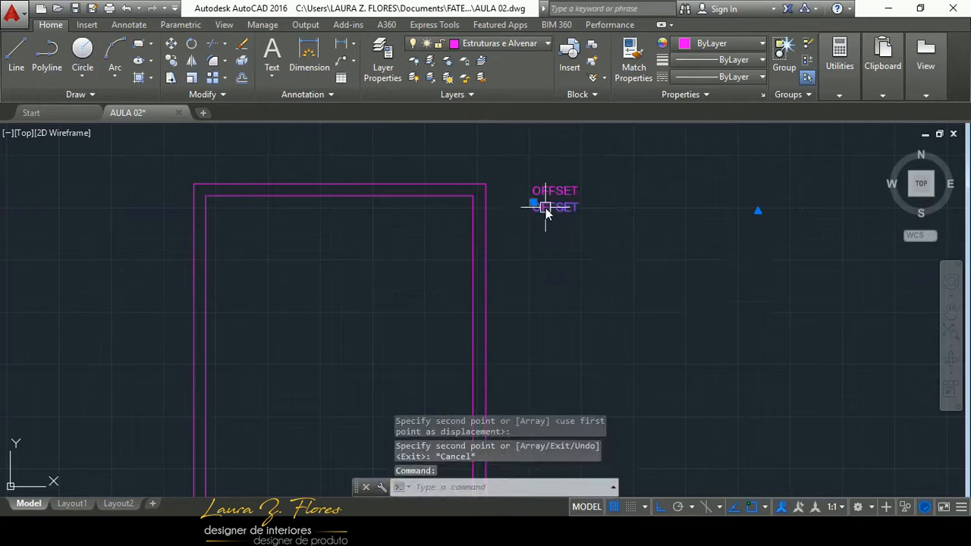
pyautogui.doubleClick(561, 208)
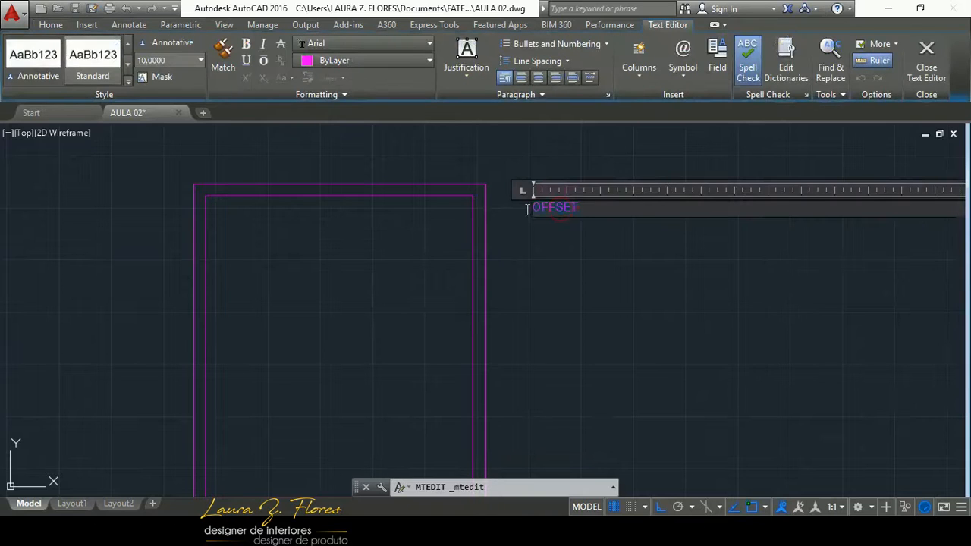
pyautogui.write('X - EXPLODE')
pyautogui.click(602, 301)
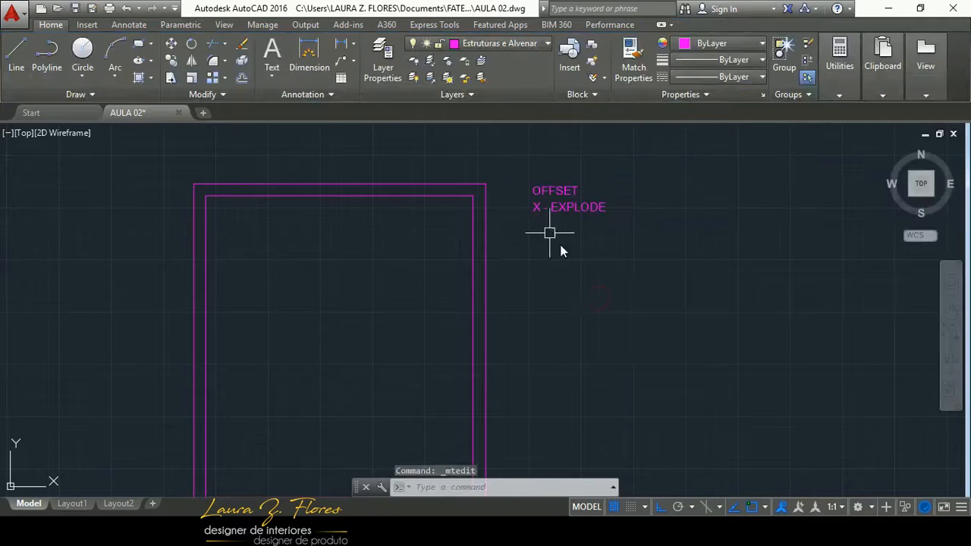
# - Move the inner line of the left wall 0.5 to the left, toward the outer outline
pyautogui.scroll(-2, 517, 217)
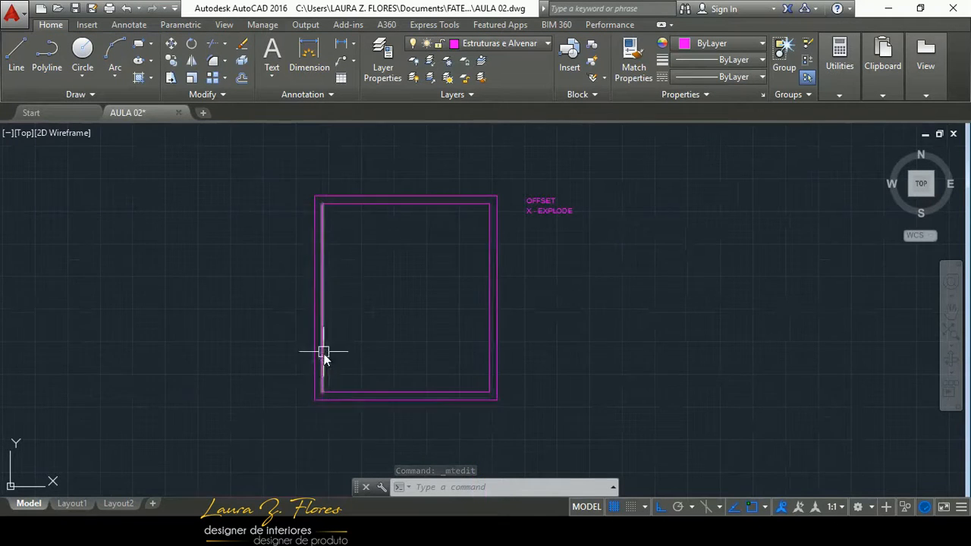
pyautogui.scroll(2, 326, 351)
pyautogui.click(305, 531)
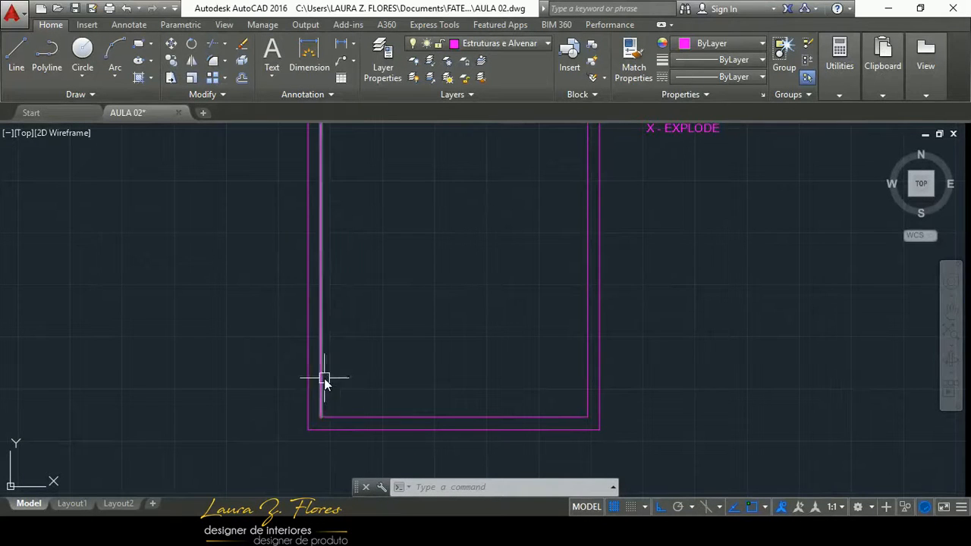
pyautogui.moveTo(374, 302); pyautogui.dragTo(368, 340, button='middle')
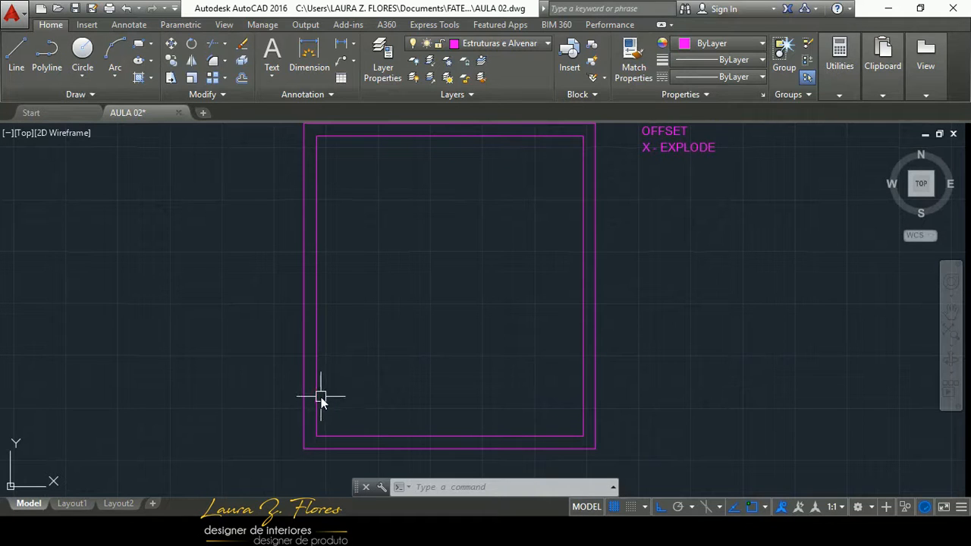
pyautogui.click(316, 395)
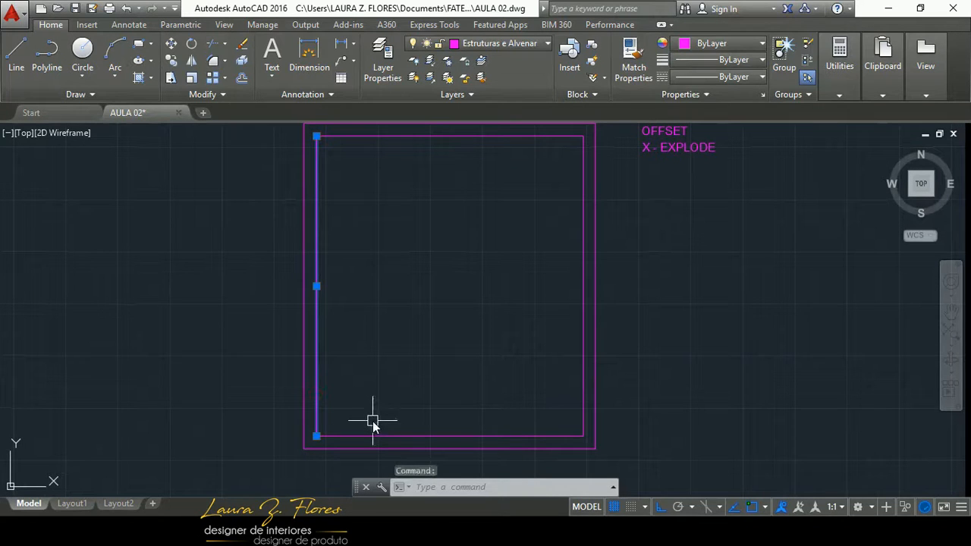
pyautogui.write('M')
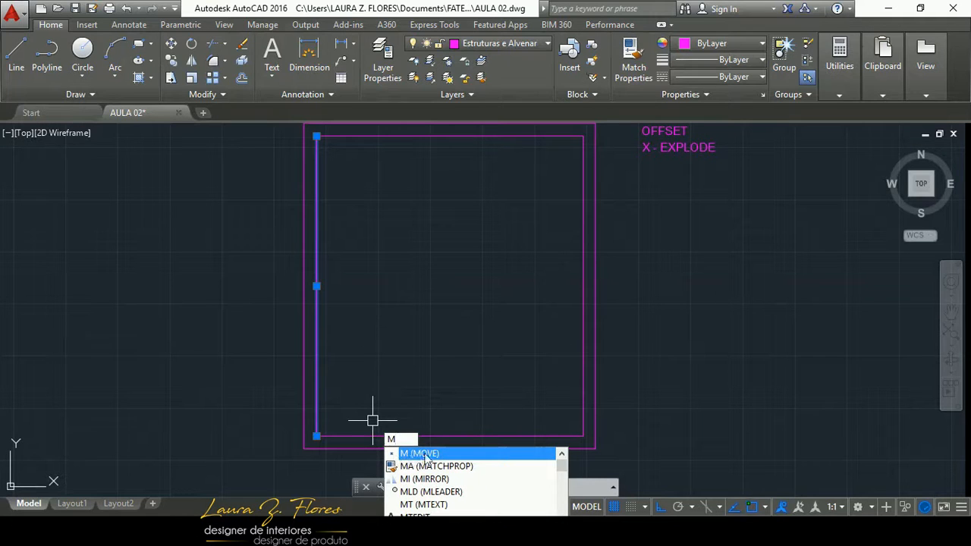
pyautogui.press('Return')
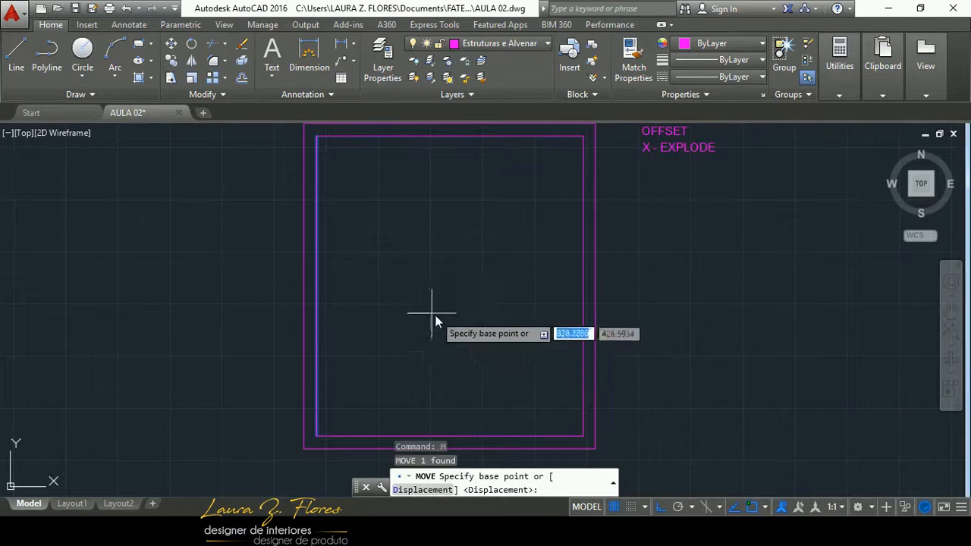
pyautogui.click(316, 304)
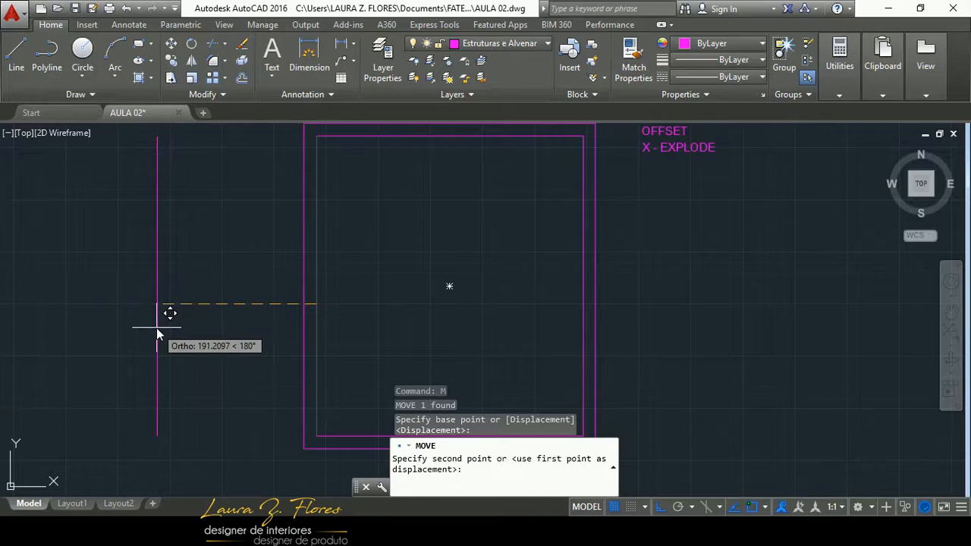
pyautogui.write('0.5')
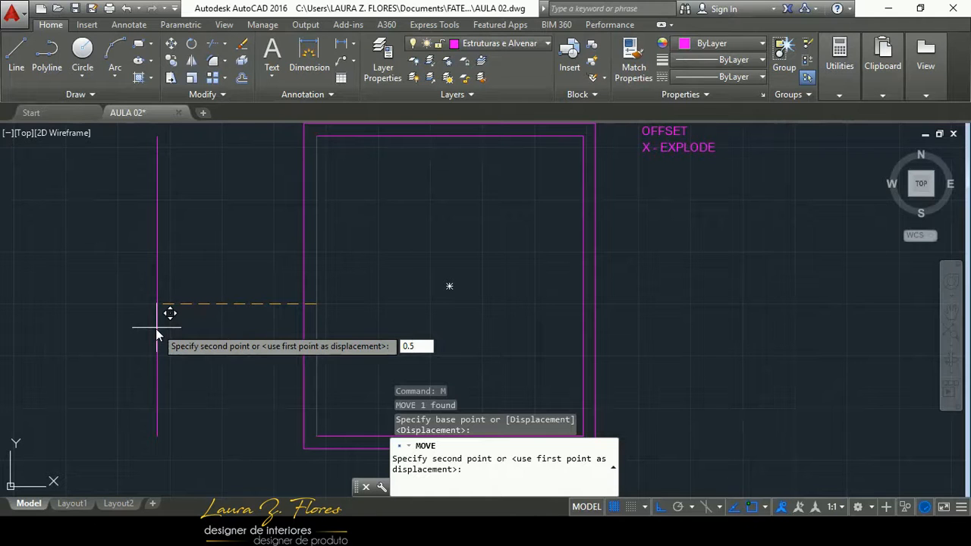
pyautogui.press('Return')
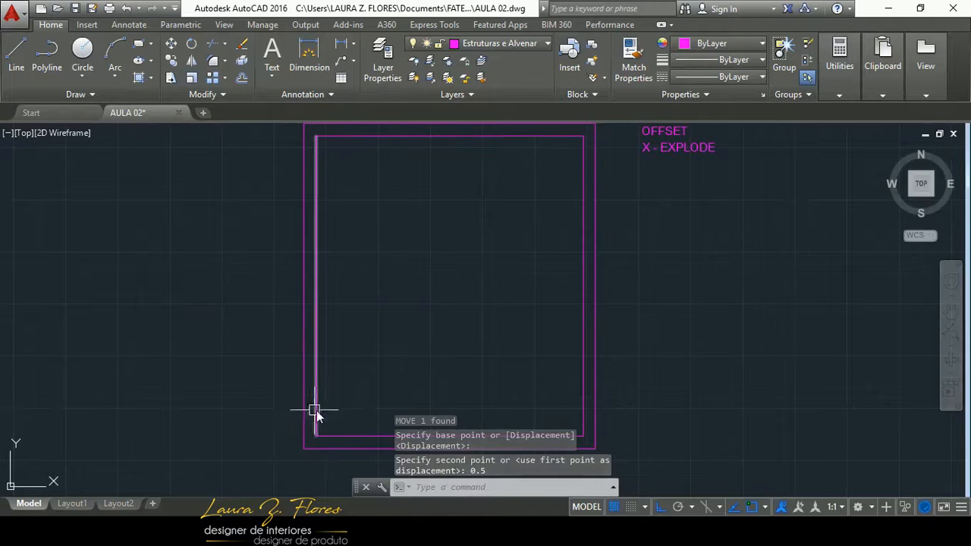
# - Inspect the lower-left and upper-left corners of the inner wall outline around the moved line
pyautogui.scroll(5, 307, 442)
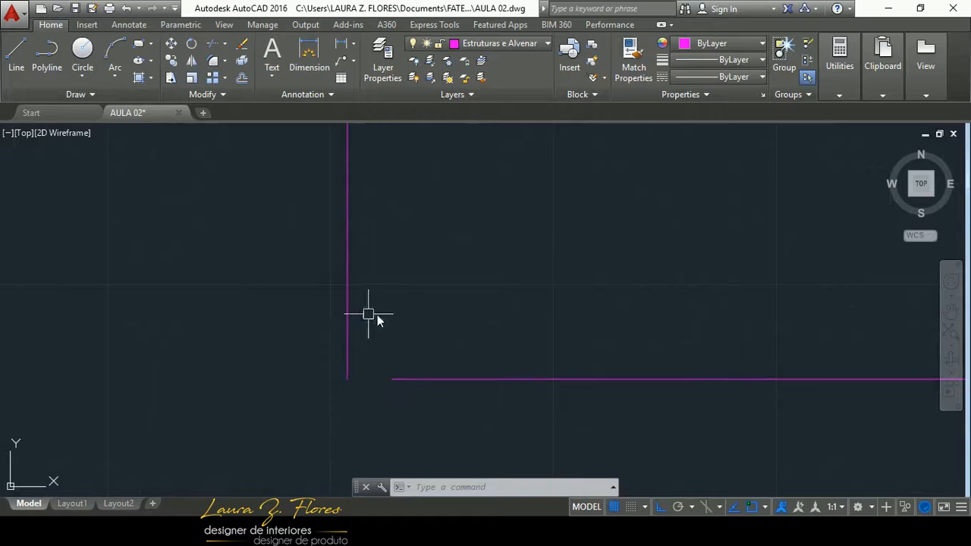
pyautogui.scroll(-5, 395, 433)
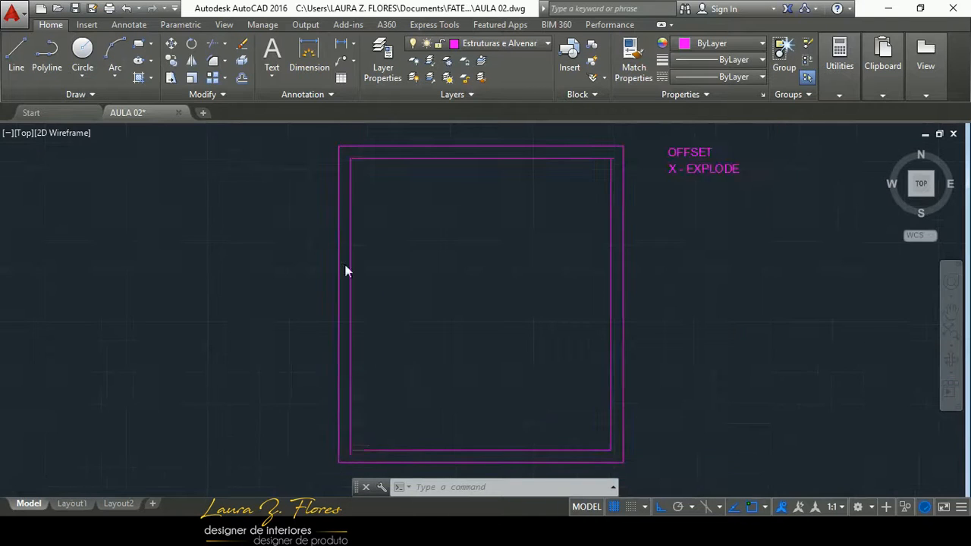
pyautogui.scroll(-1, 345, 270)
pyautogui.scroll(5, 342, 211)
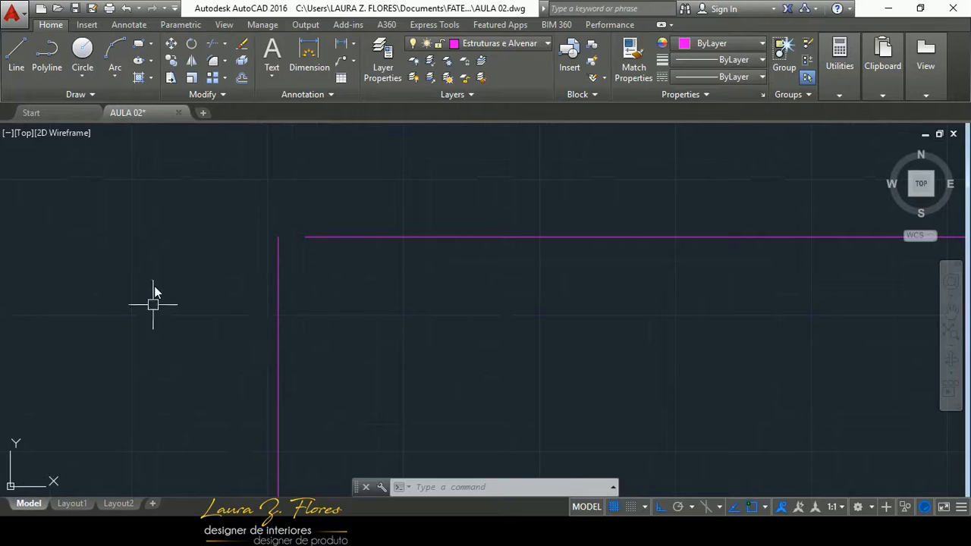
# - Copy the "X - EXPLODE" text label to a spot directly below the original
pyautogui.scroll(-12, 182, 227)
pyautogui.scroll(5, 367, 225)
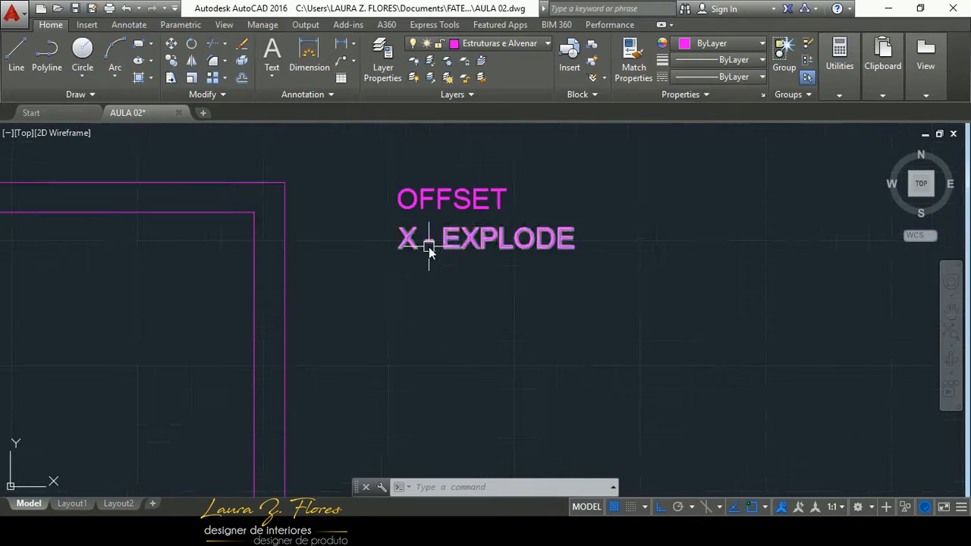
pyautogui.click(445, 241)
pyautogui.write('CP')
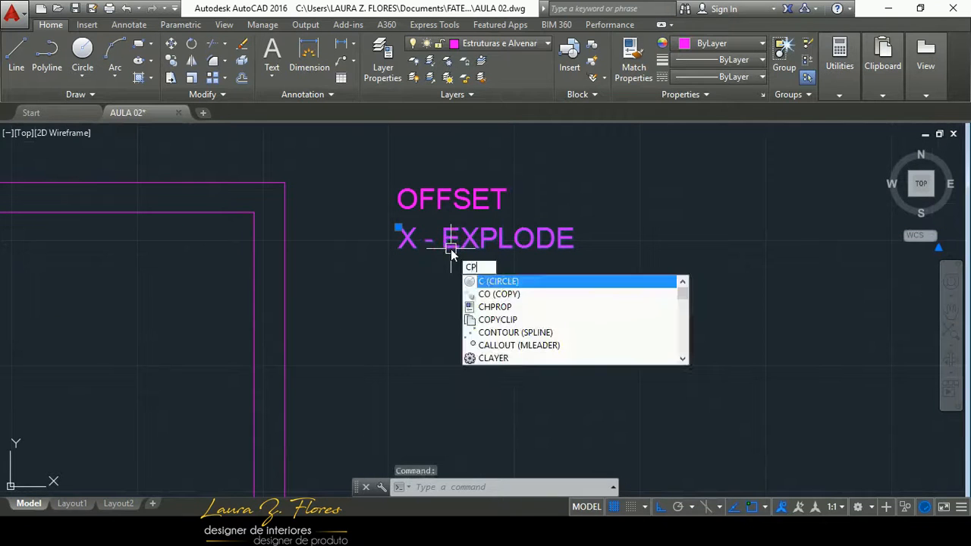
pyautogui.press('Return')
pyautogui.click(546, 280)
pyautogui.click(543, 329)
pyautogui.press('Return')
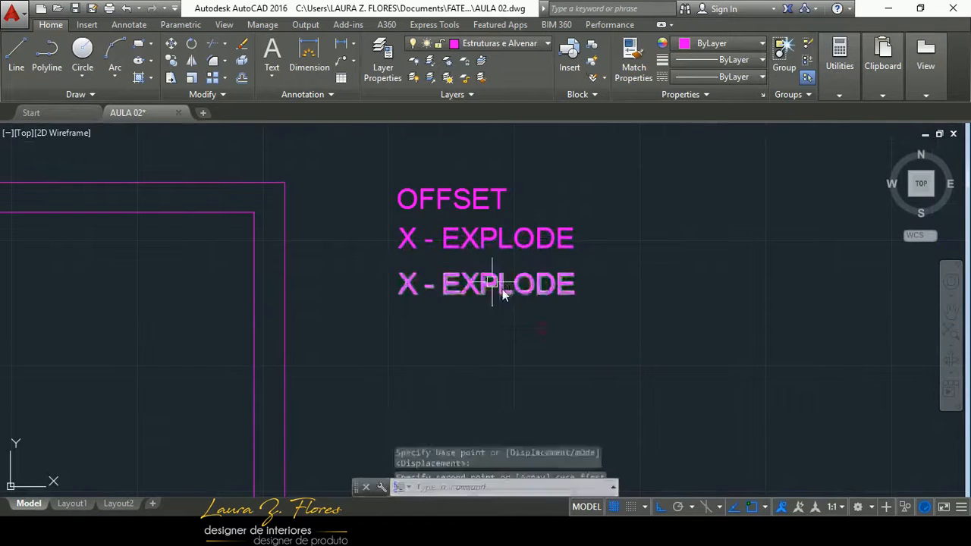
# - Change the text of the lower "X - EXPLODE" label to "M - MOVER"
pyautogui.doubleClick(484, 283)
pyautogui.moveTo(575, 284); pyautogui.dragTo(391, 278)
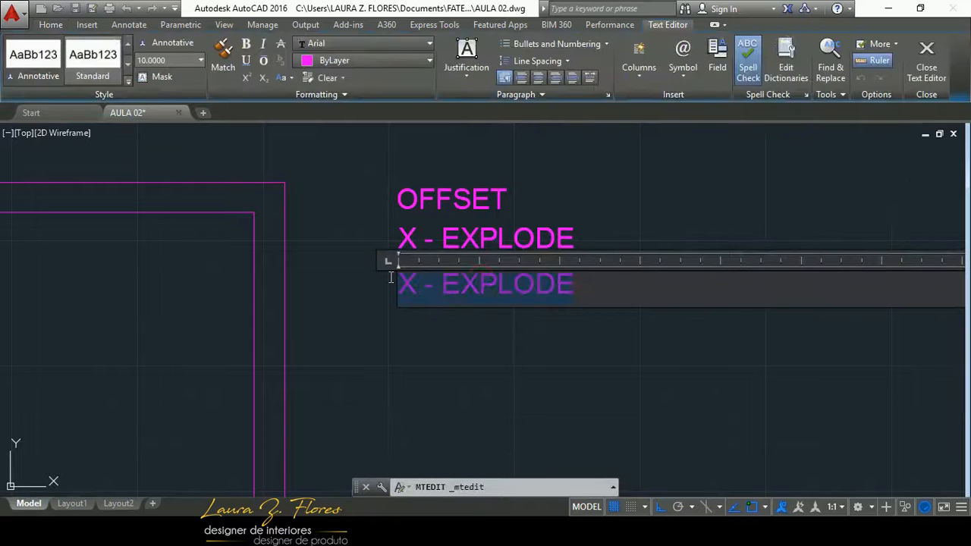
pyautogui.write('M - ')
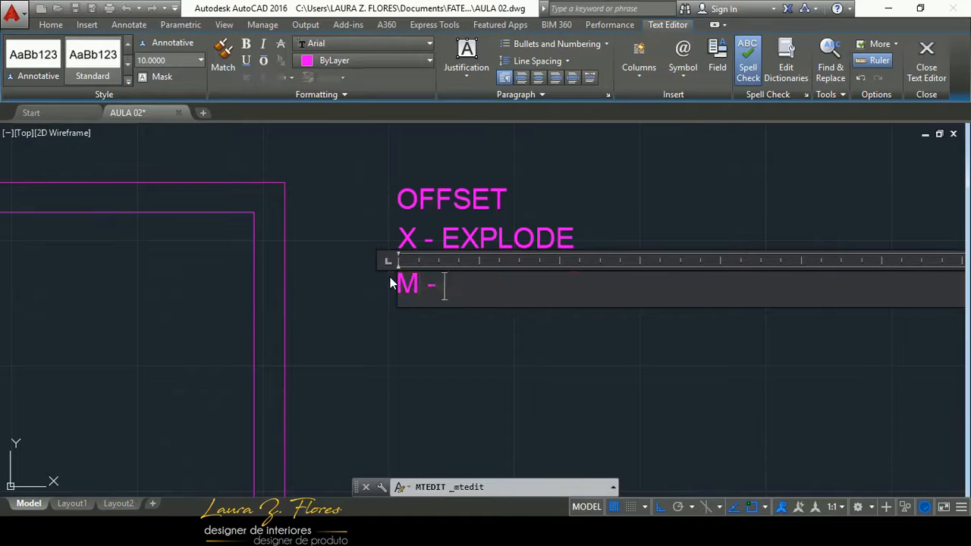
pyautogui.write('MOVER')
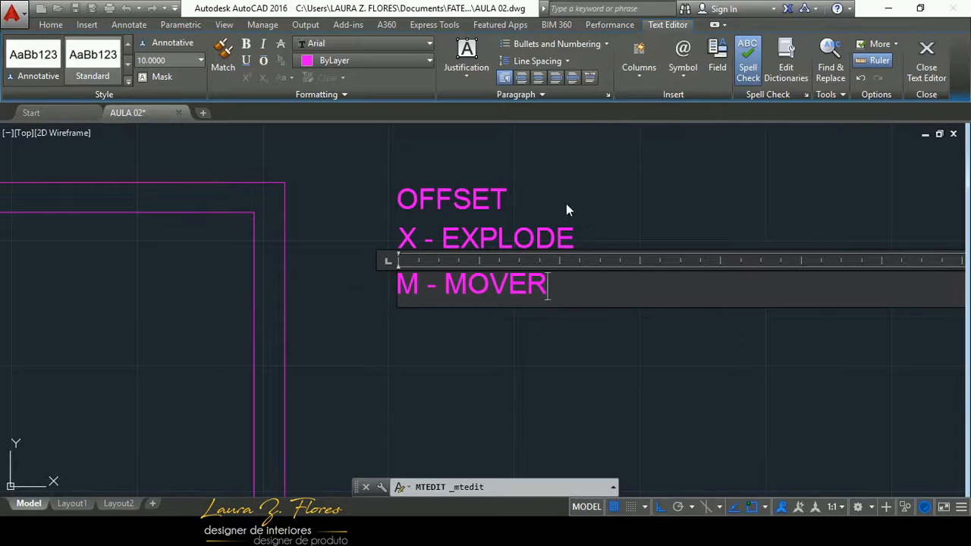
pyautogui.click(584, 349)
# - Stretch the left end of the upper inner wall line to meet the top of the moved left wall line
pyautogui.scroll(-5, 504, 235)
pyautogui.scroll(3, 501, 249)
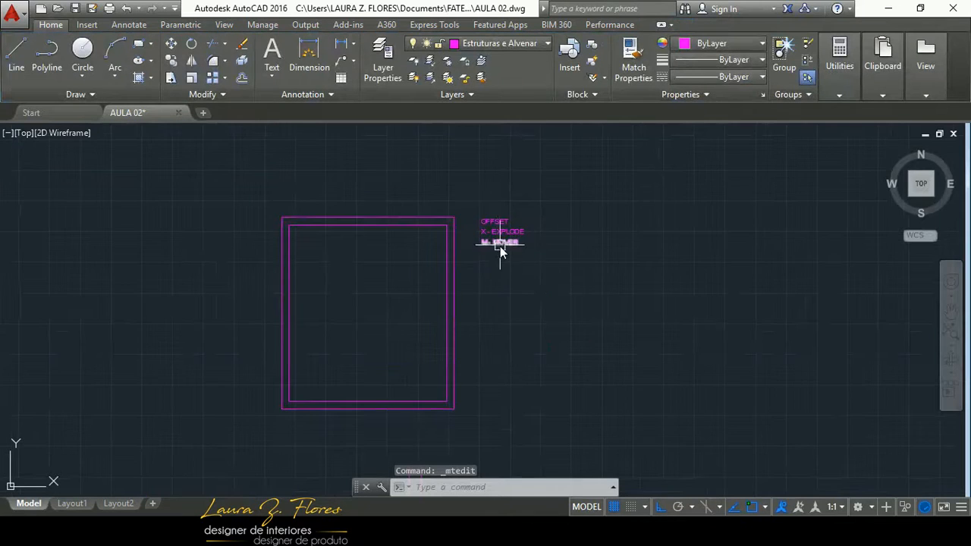
pyautogui.scroll(-4, 499, 245)
pyautogui.scroll(6, 289, 247)
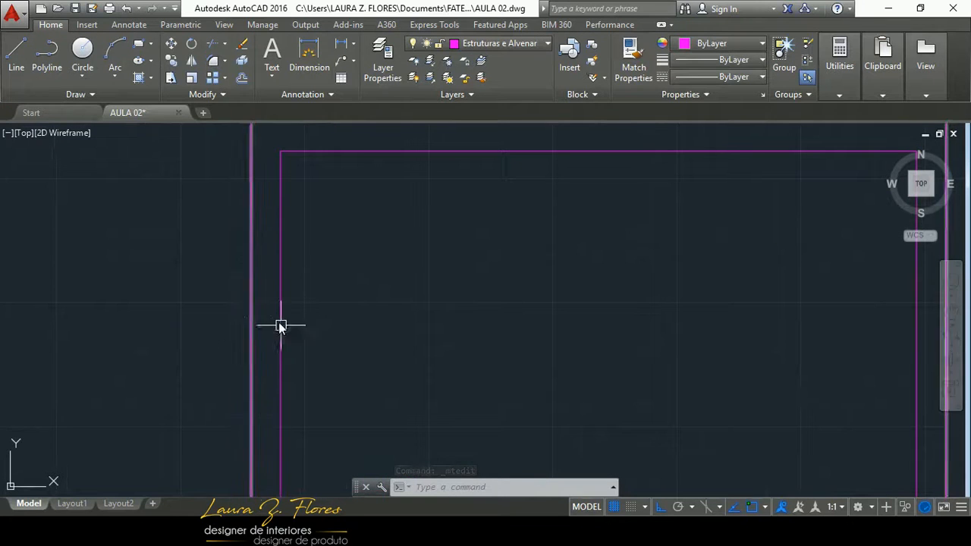
pyautogui.scroll(-6, 228, 330)
pyautogui.scroll(8, 231, 328)
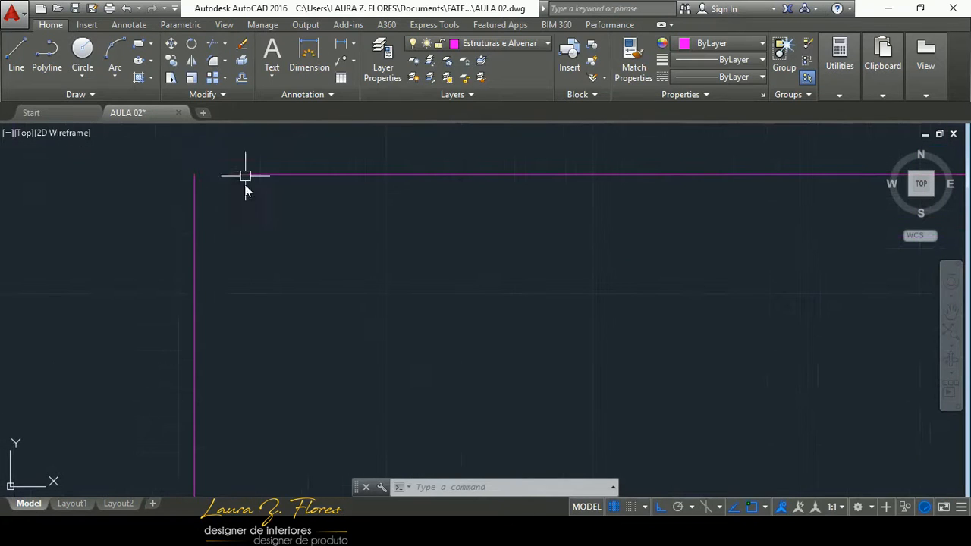
pyautogui.scroll(-4, 225, 327)
pyautogui.scroll(3, 225, 327)
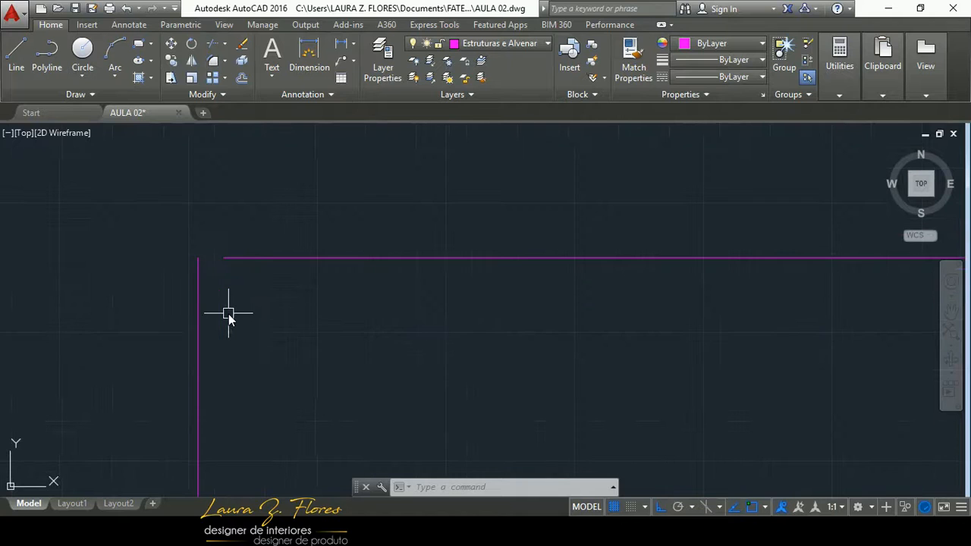
pyautogui.click(257, 259)
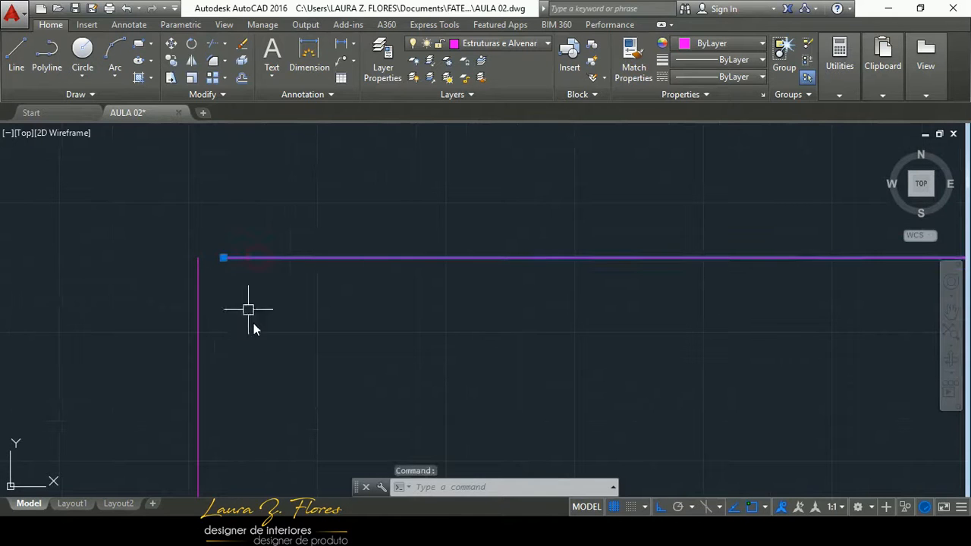
pyautogui.click(223, 258)
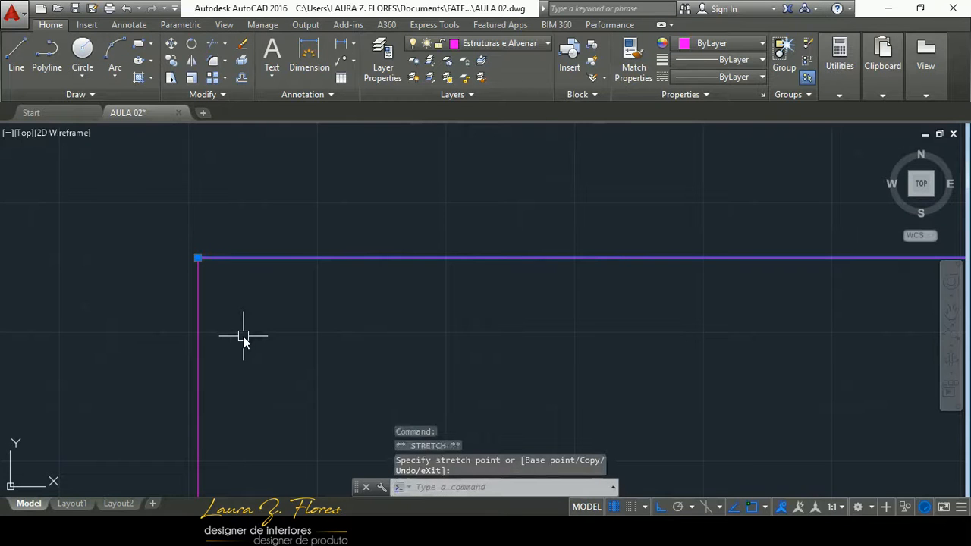
pyautogui.press('Escape')
# - Fillet the lower inner wall line with the left inner line to close the lower-left inner corner
pyautogui.scroll(-3, 272, 264)
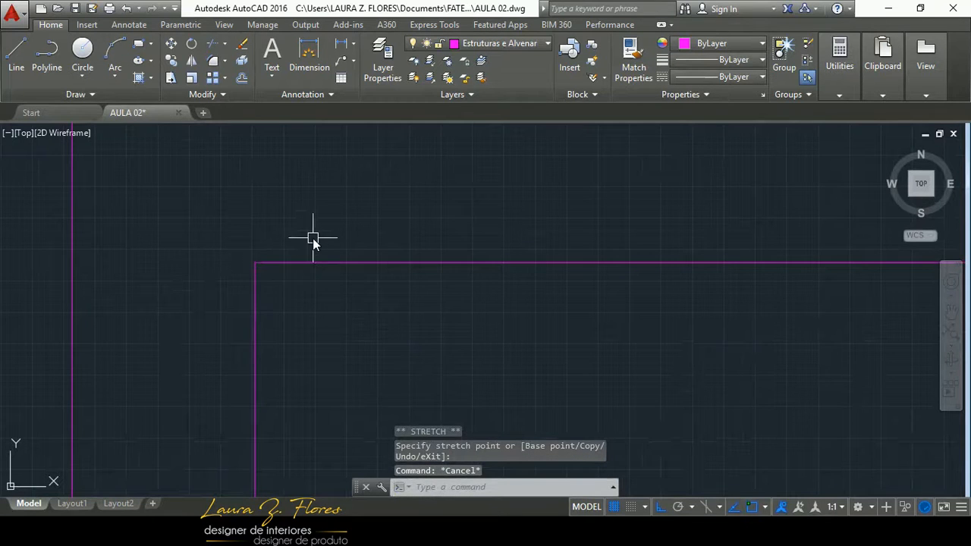
pyautogui.scroll(-2, 312, 238)
pyautogui.scroll(-3, 319, 390)
pyautogui.scroll(5, 318, 407)
pyautogui.scroll(5, 193, 371)
pyautogui.moveTo(180, 339); pyautogui.dragTo(196, 388, button='middle')
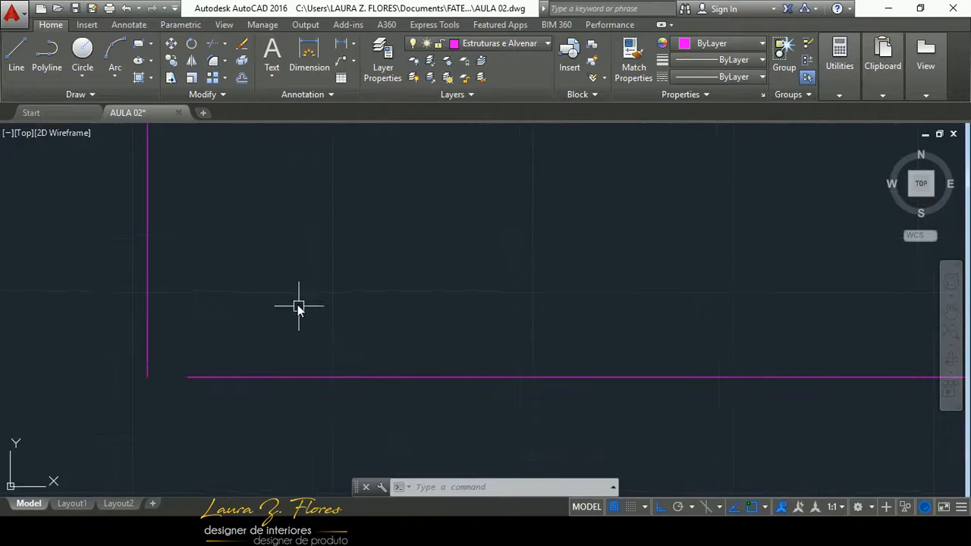
pyautogui.write('F')
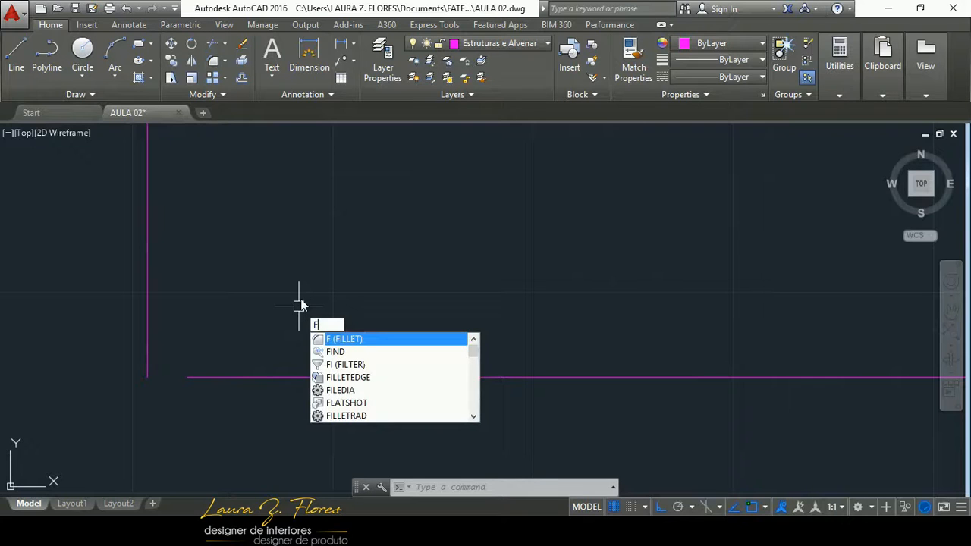
pyautogui.press('Return')
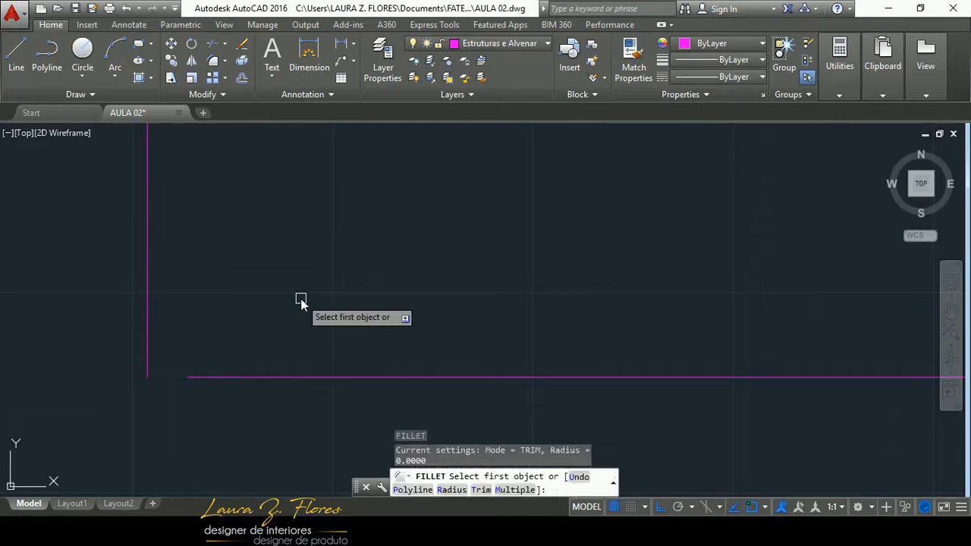
pyautogui.click(209, 379)
pyautogui.click(148, 350)
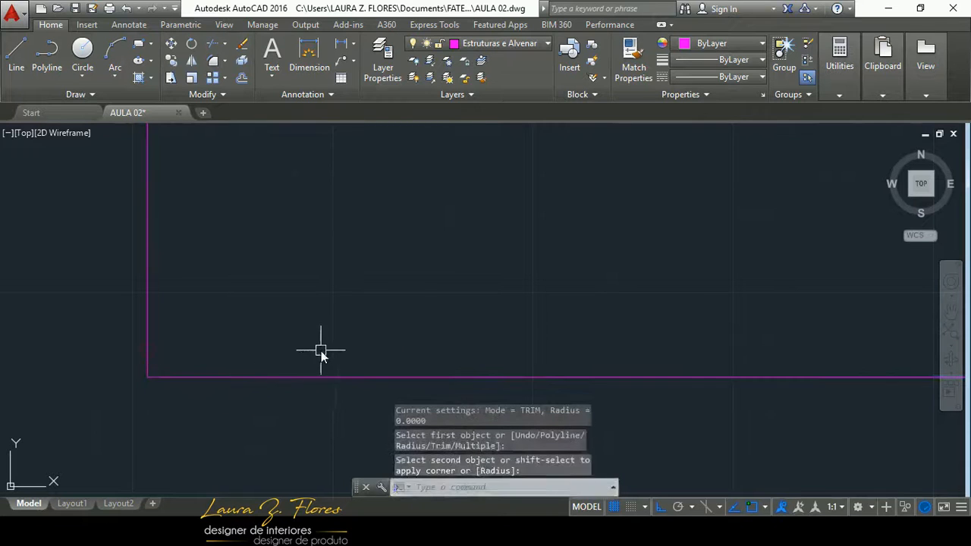
# - Examine the double-line wall outline, its left wall and the command labels beside the plan
pyautogui.scroll(-5, 287, 341)
pyautogui.scroll(-3, 278, 373)
pyautogui.moveTo(391, 300); pyautogui.dragTo(336, 429, button='middle')
pyautogui.scroll(-4, 255, 274)
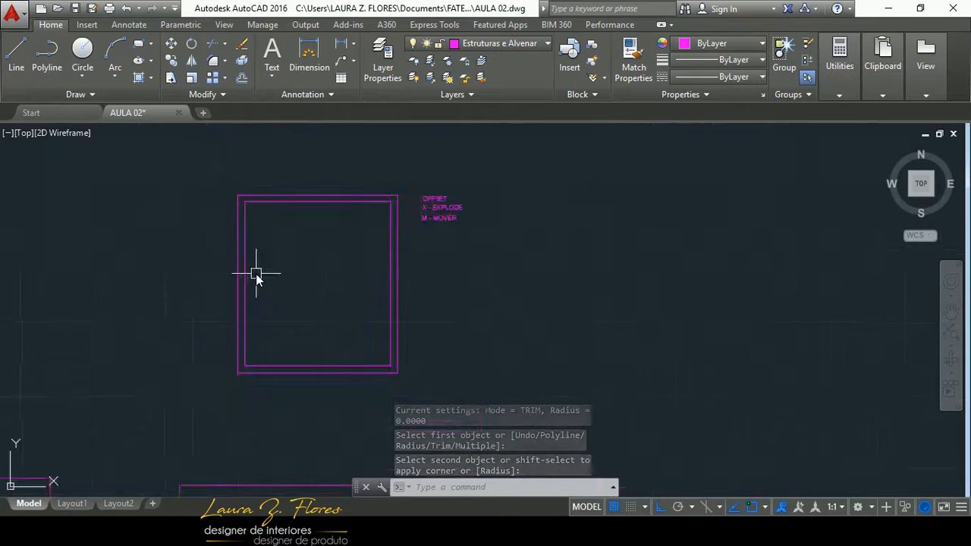
pyautogui.scroll(4, 252, 222)
pyautogui.scroll(-4, 250, 197)
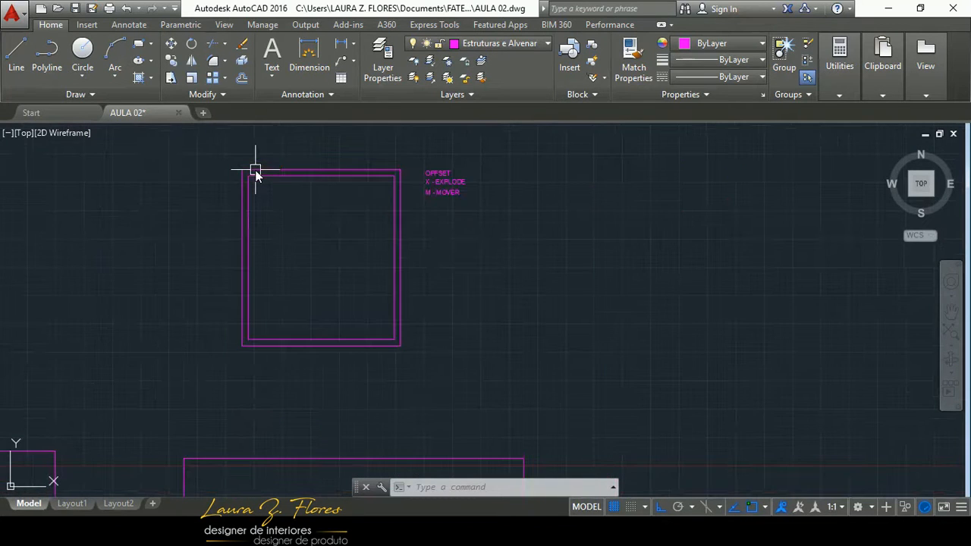
pyautogui.scroll(2, 235, 273)
pyautogui.scroll(-1, 251, 317)
pyautogui.scroll(3, 472, 227)
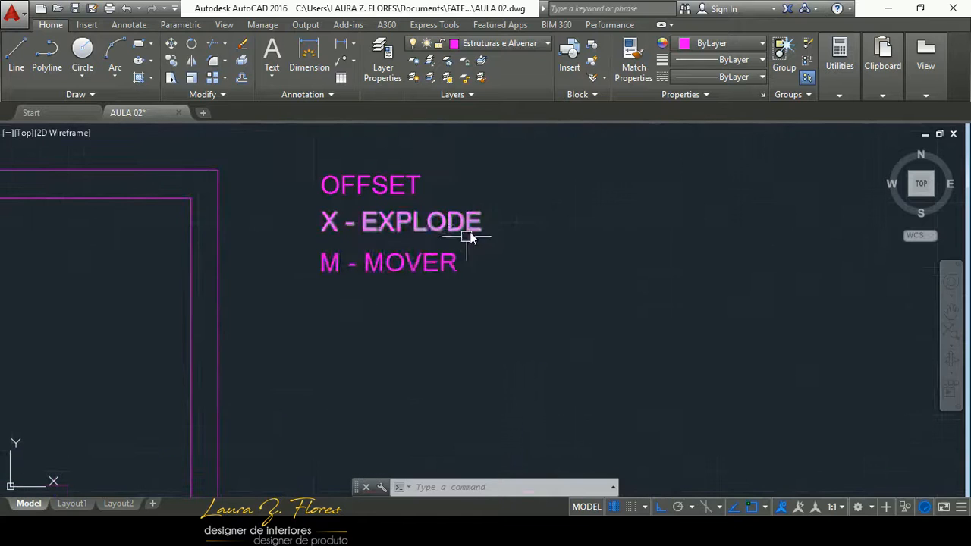
pyautogui.scroll(-1, 406, 243)
pyautogui.scroll(-4, 408, 237)
pyautogui.scroll(4, 296, 299)
pyautogui.scroll(3, 368, 328)
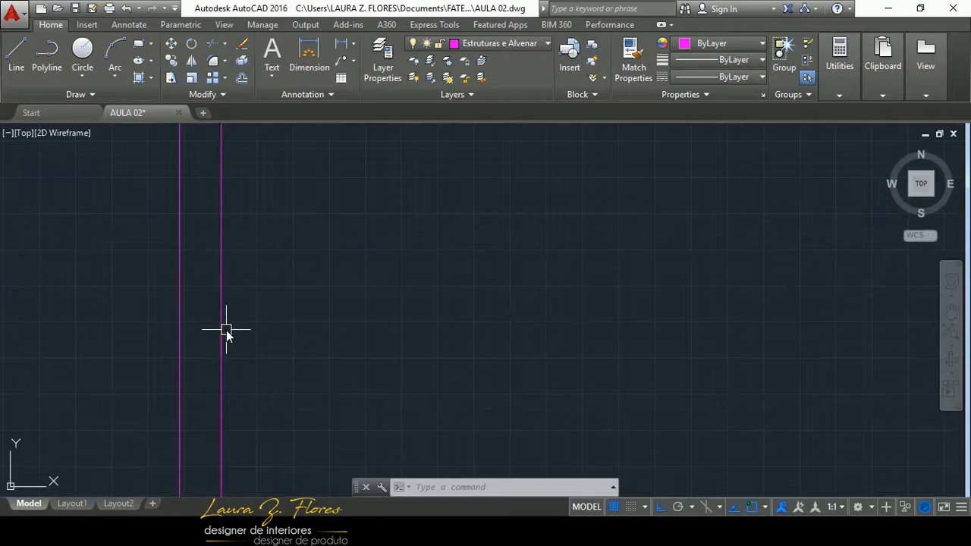
pyautogui.scroll(-6, 235, 353)
pyautogui.scroll(4, 247, 329)
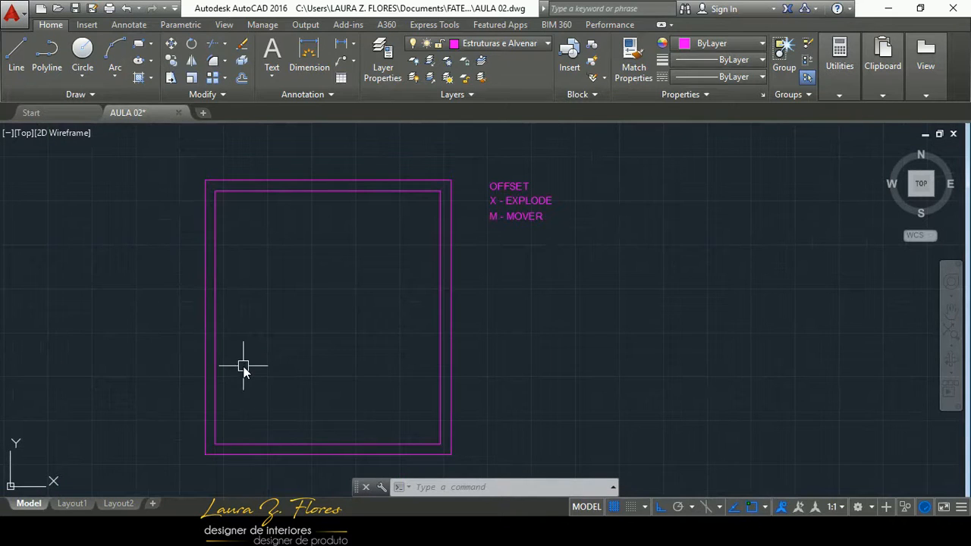
# - Undo the corner fillet, the line stretch, the third label and the 0.5 move of the inner left wall line
pyautogui.hotkey('ctrl', 'z')
pyautogui.hotkey('ctrl', 'z')
pyautogui.hotkey('ctrl', 'z')
pyautogui.hotkey('ctrl', 'z')
pyautogui.hotkey('ctrl', 'z')
pyautogui.hotkey('ctrl', 'z')
pyautogui.hotkey('ctrl', 'z')
pyautogui.hotkey('ctrl', 'z')
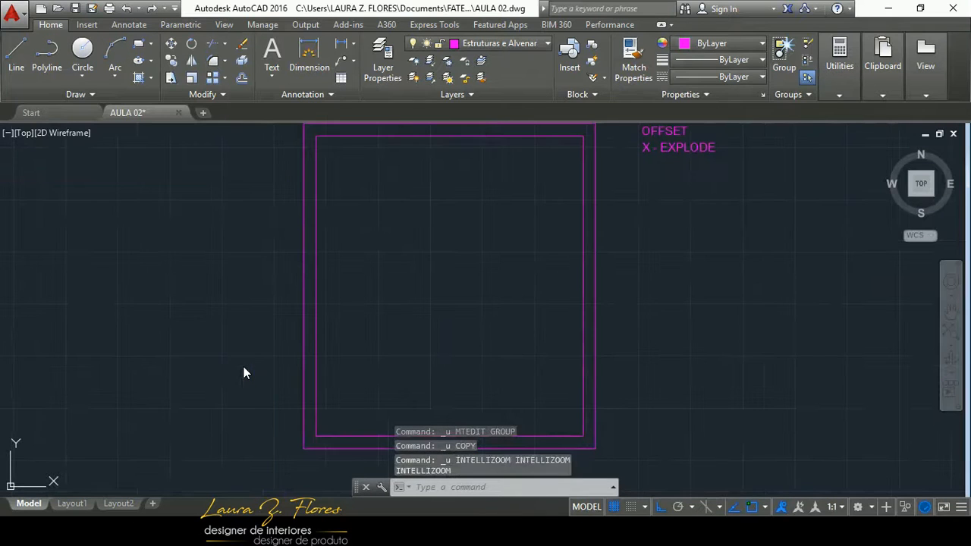
pyautogui.hotkey('ctrl', 'z')
pyautogui.scroll(5, 293, 436)
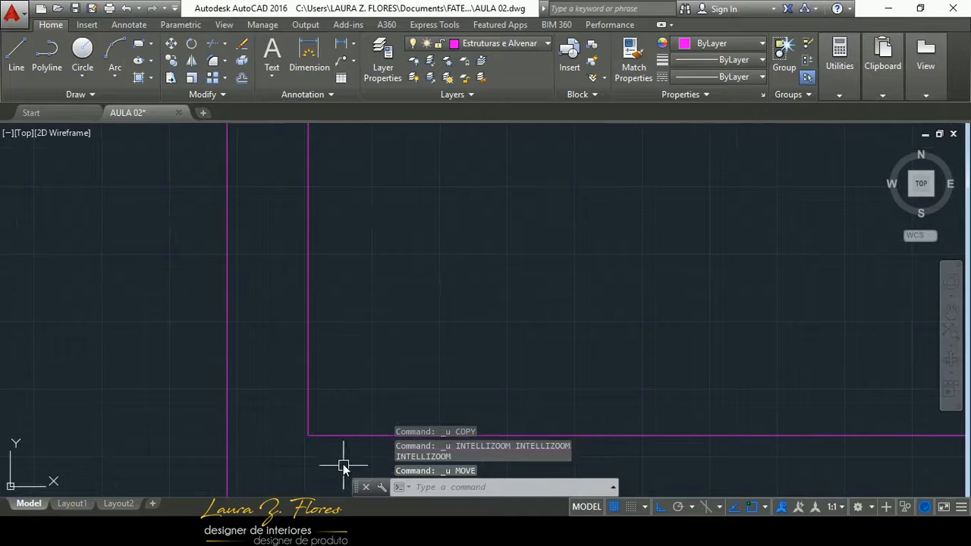
pyautogui.scroll(-5, 272, 429)
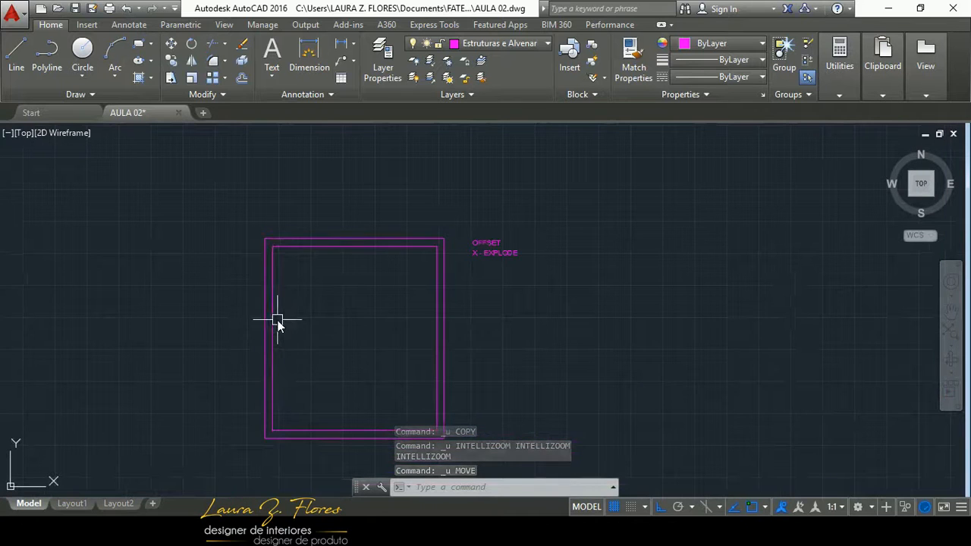
pyautogui.scroll(6, 501, 256)
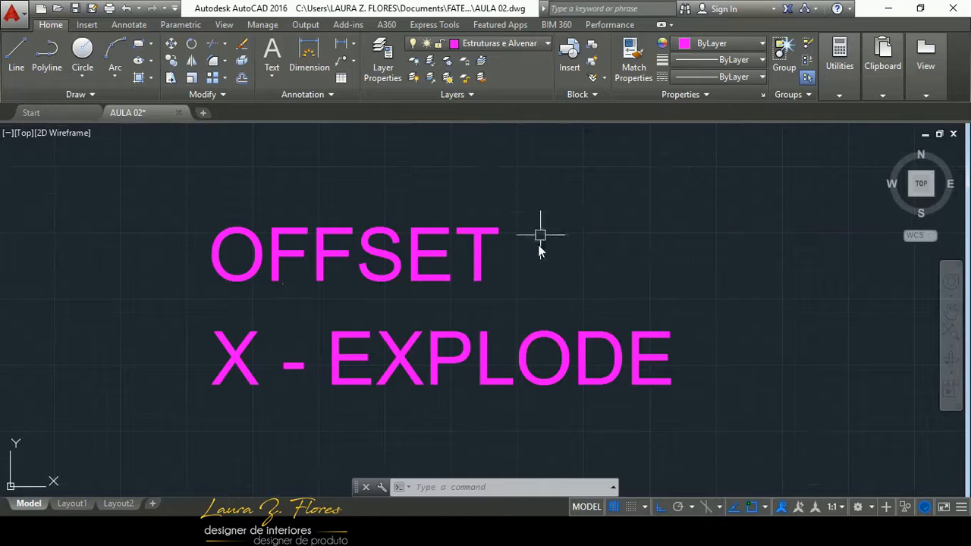
pyautogui.scroll(-6, 539, 256)
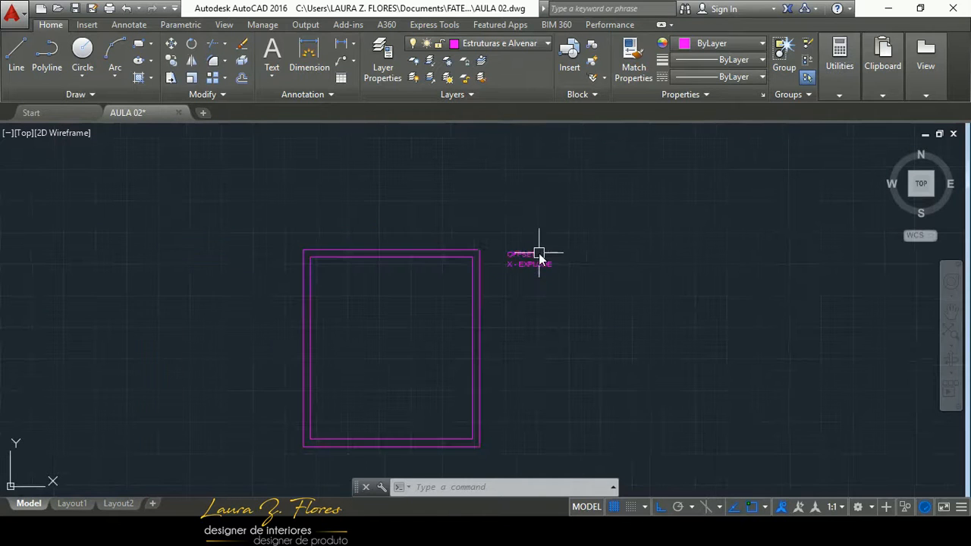
# - Offset the inner line of the left wall by 0.5 toward the outer outline and end the command
pyautogui.click(311, 319)
pyautogui.press('Escape')
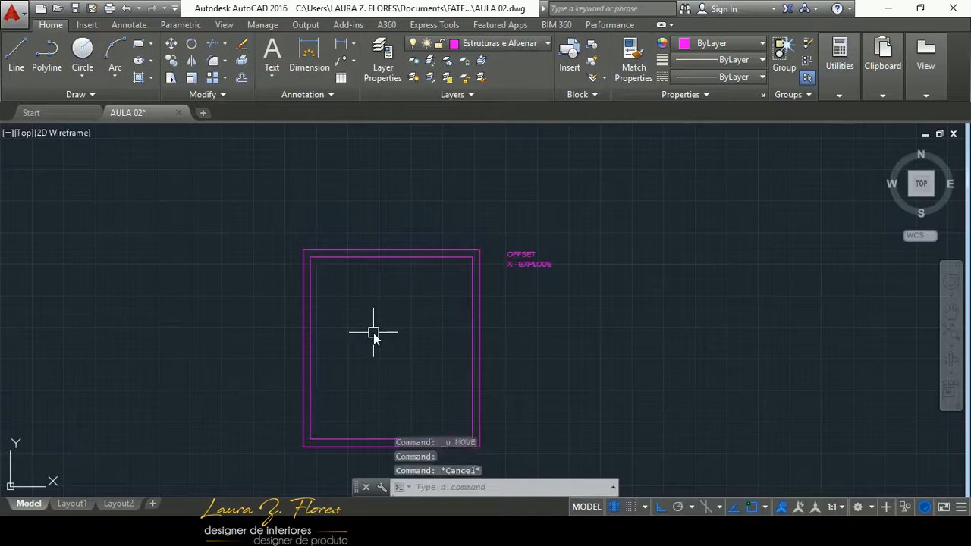
pyautogui.write('o')
pyautogui.press('Return')
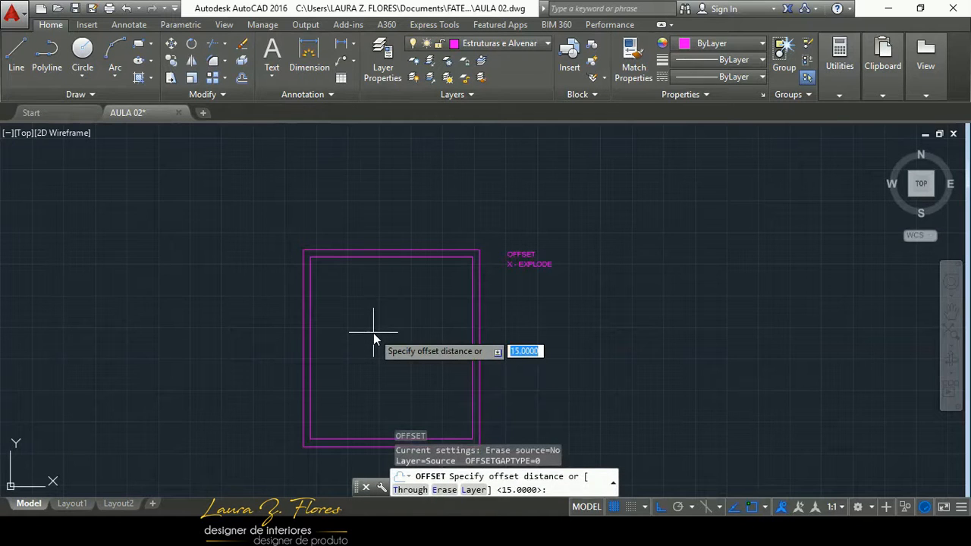
pyautogui.write('0')
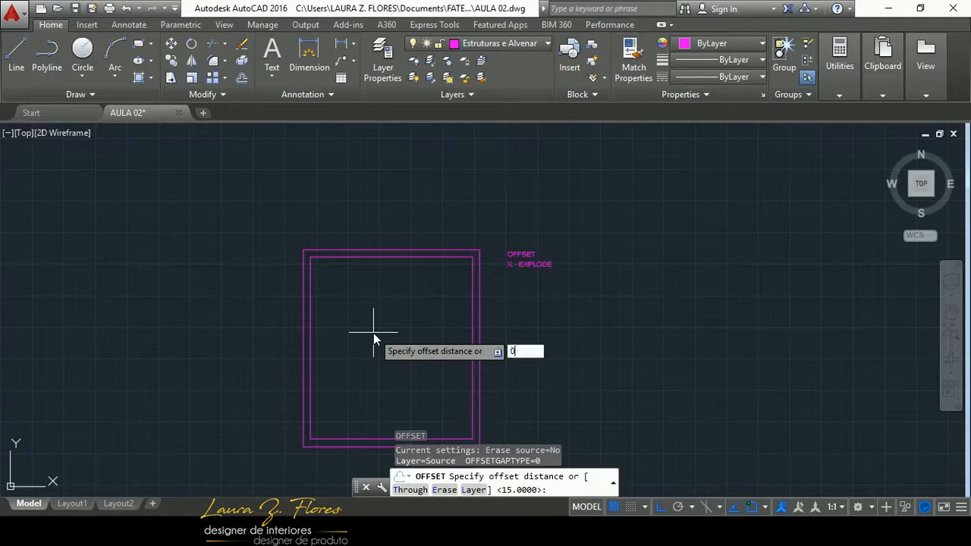
pyautogui.write('.5')
pyautogui.press('Return')
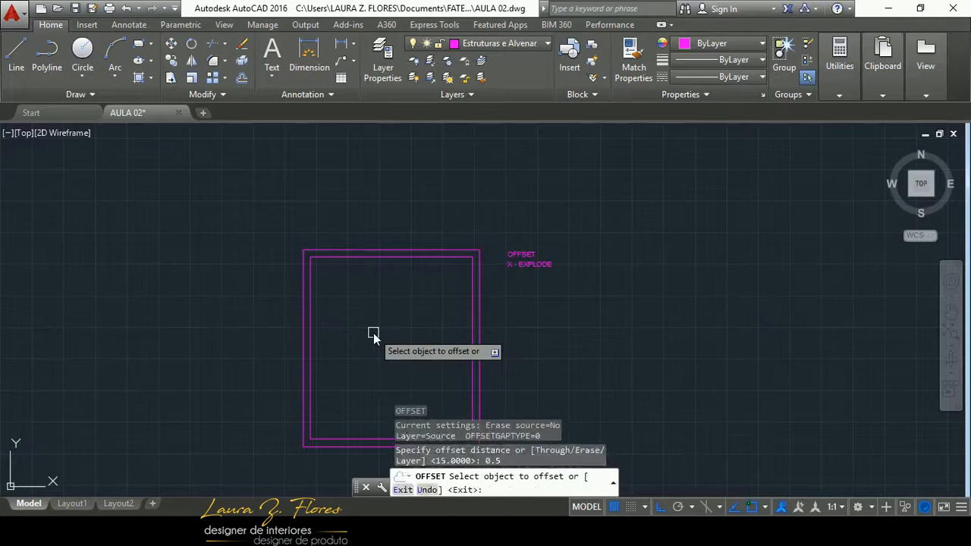
pyautogui.click(314, 296)
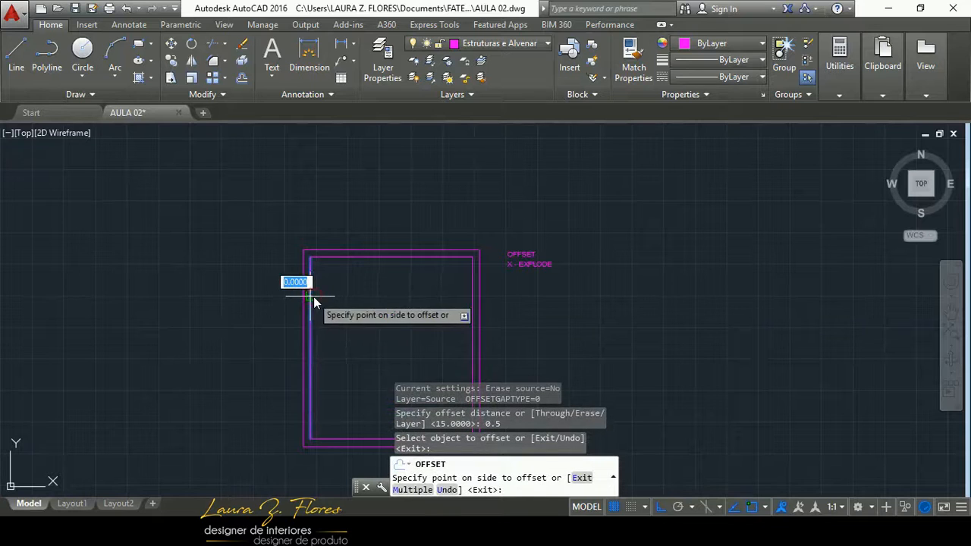
pyautogui.click(79, 294)
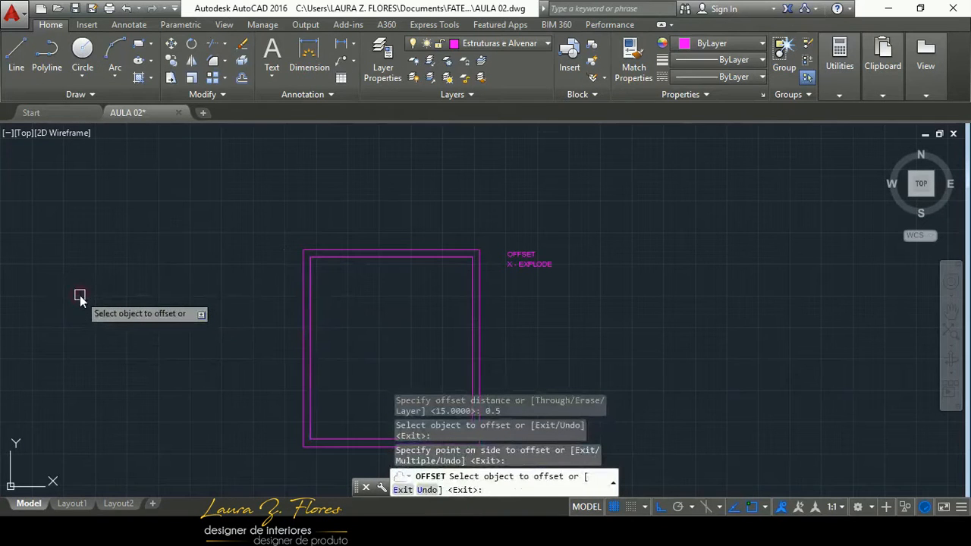
pyautogui.scroll(5, 305, 271)
pyautogui.scroll(4, 309, 271)
pyautogui.scroll(6, 341, 210)
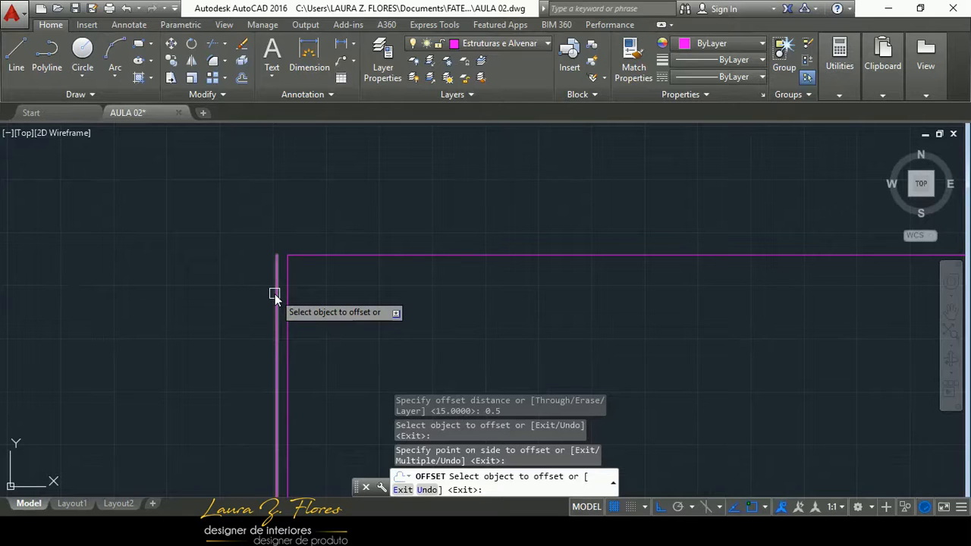
pyautogui.press('Escape')
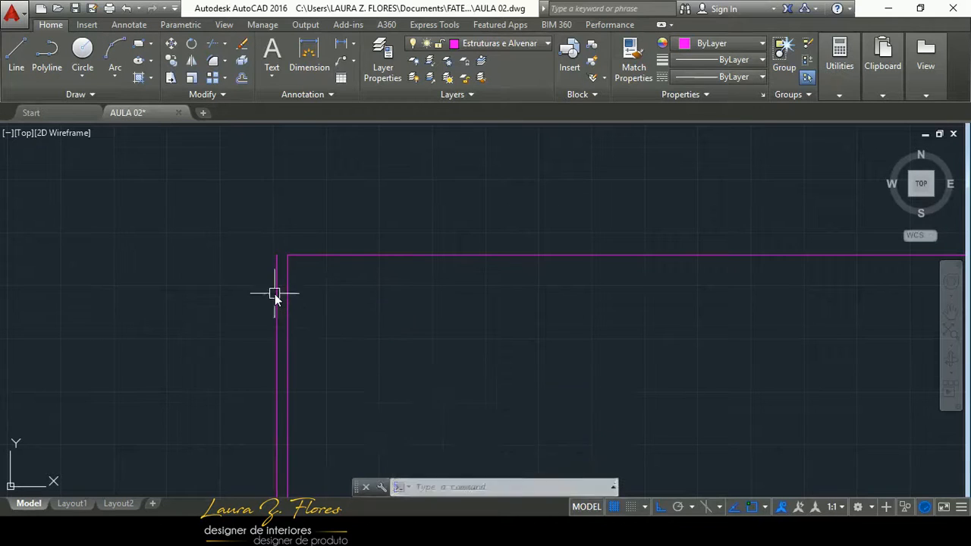
# - Delete the original inner line of the left wall, keeping the offset copy nearer the outer outline
pyautogui.moveTo(305, 319); pyautogui.dragTo(305, 288, button='middle')
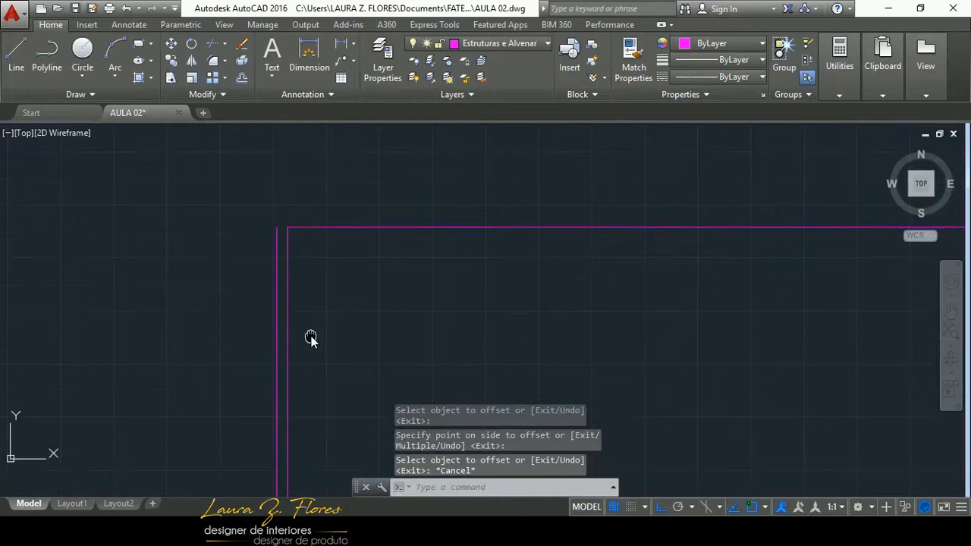
pyautogui.click(289, 299)
pyautogui.press('Delete')
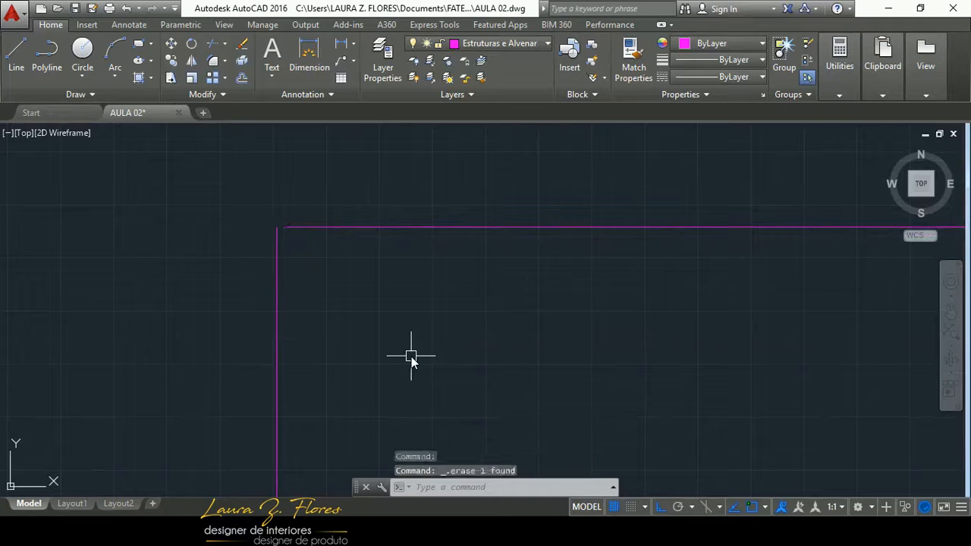
# - Stretch the left end of the upper inner wall line to the top endpoint of the left inner line
pyautogui.scroll(3, 298, 210)
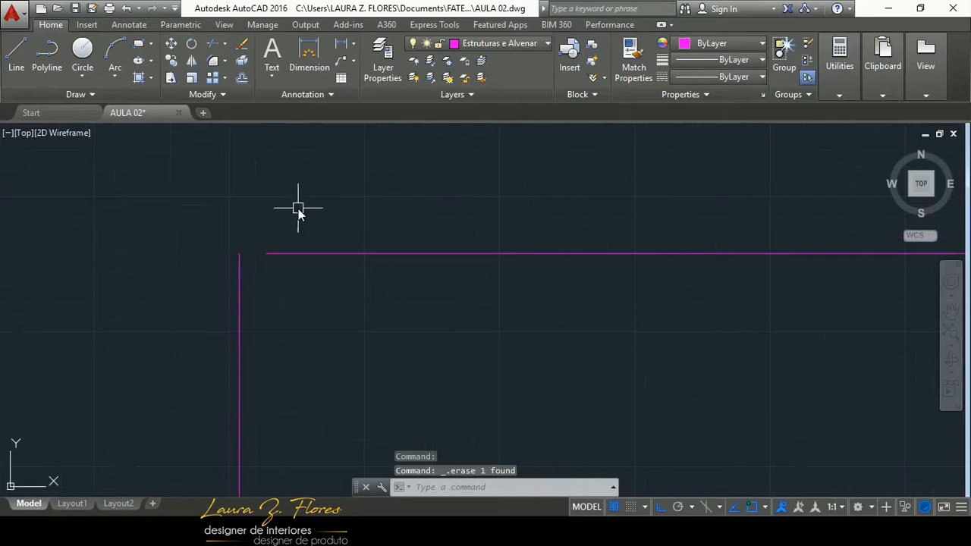
pyautogui.click(343, 254)
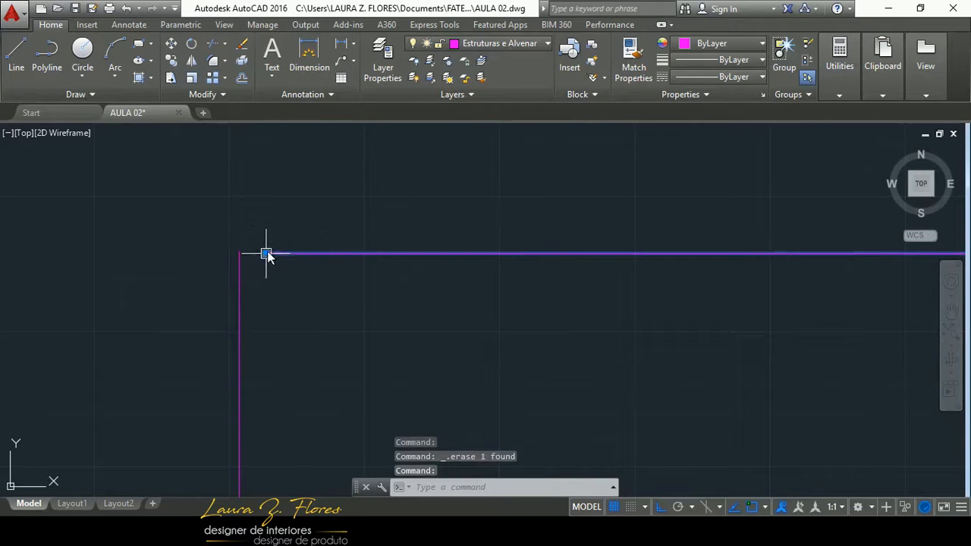
pyautogui.click(238, 254)
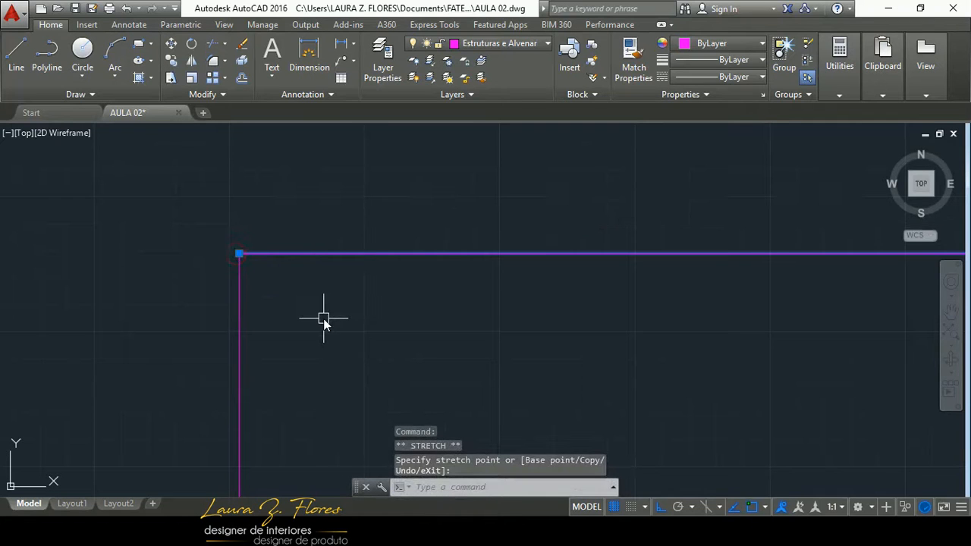
pyautogui.press('Escape')
pyautogui.scroll(-6, 309, 200)
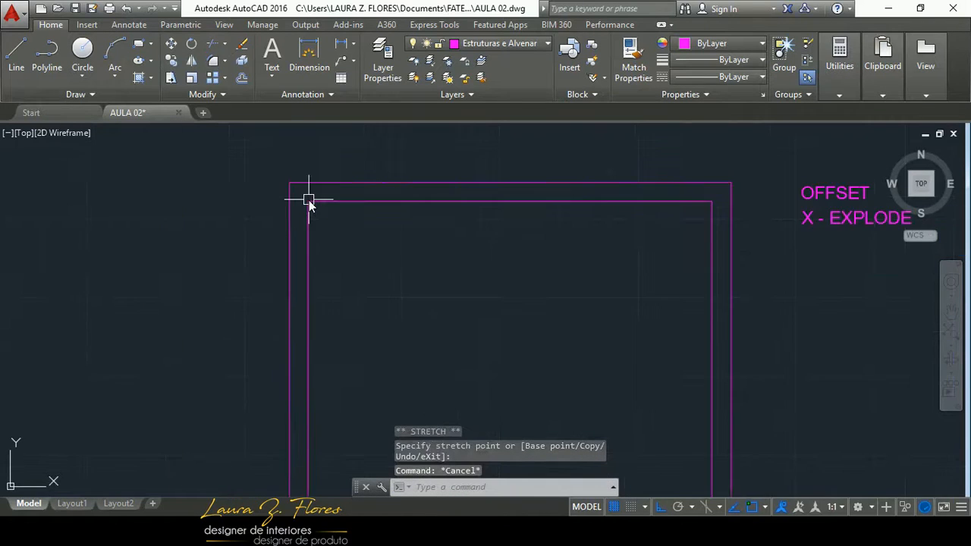
# - Fillet the left inner wall line with the lower inner line to close the lower-left inner corner
pyautogui.scroll(10, 286, 201)
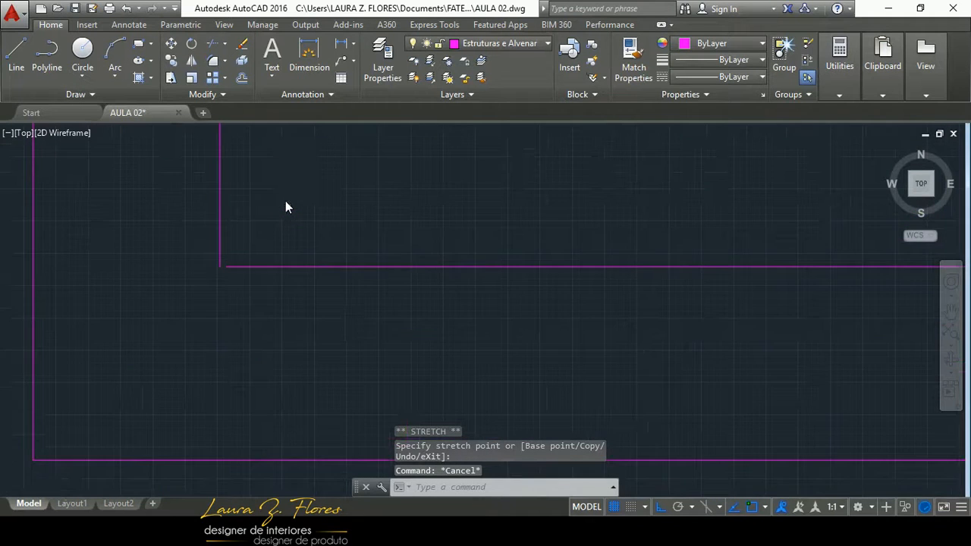
pyautogui.write('f')
pyautogui.press('Return')
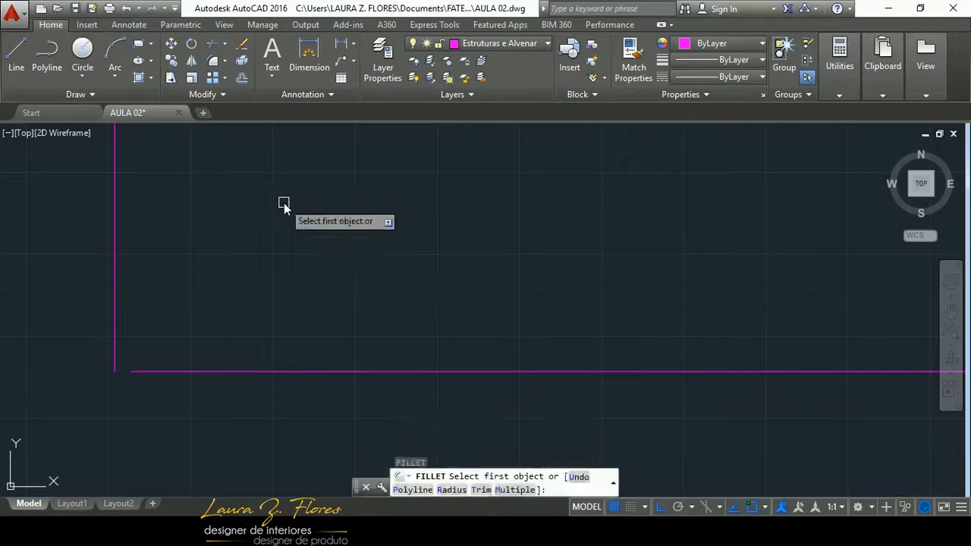
pyautogui.click(115, 332)
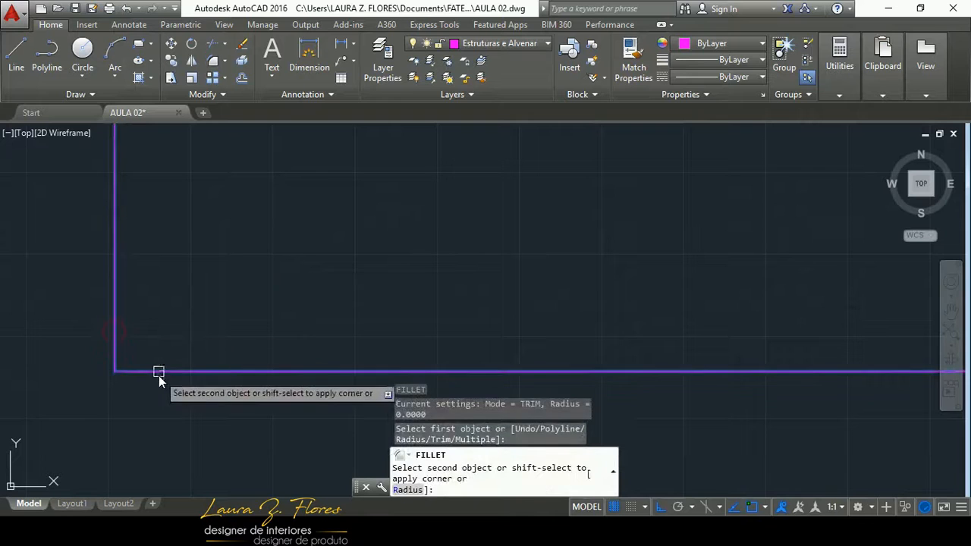
pyautogui.click(158, 371)
pyautogui.scroll(-6, 189, 326)
pyautogui.scroll(4, 249, 368)
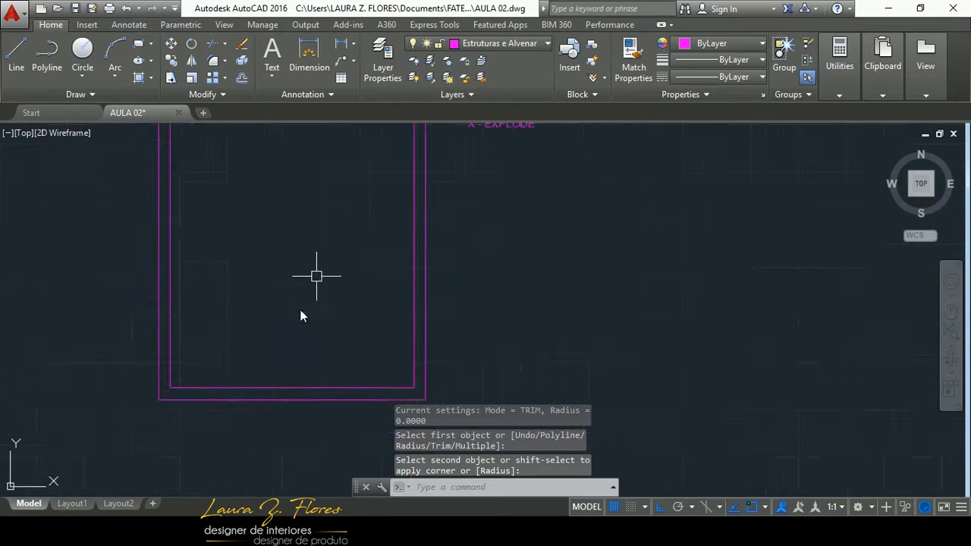
# - Copy the "X - EXPLODE" label twice, stacking the copies directly below the original beside the plan
pyautogui.moveTo(304, 317); pyautogui.dragTo(315, 352, button='middle')
pyautogui.scroll(-2, 162, 331)
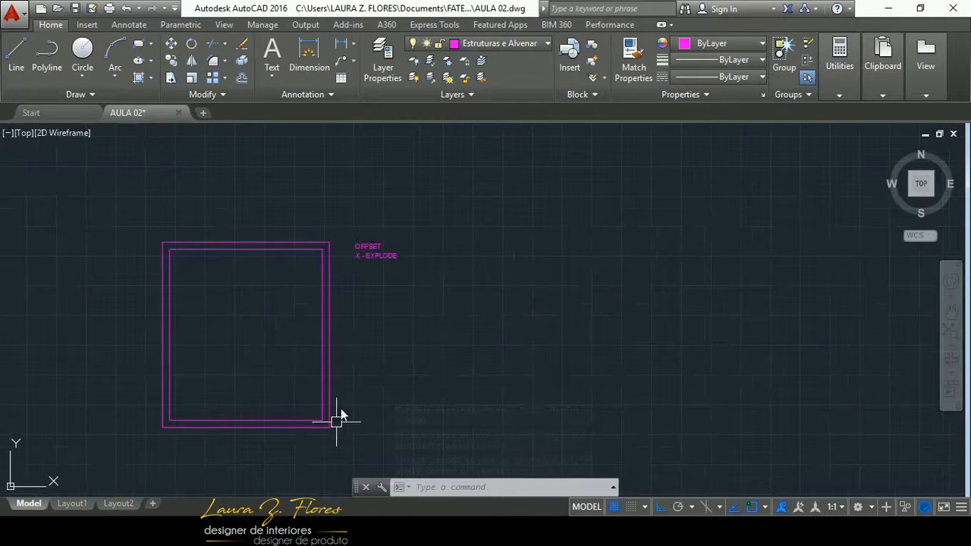
pyautogui.scroll(8, 360, 256)
pyautogui.click(391, 256)
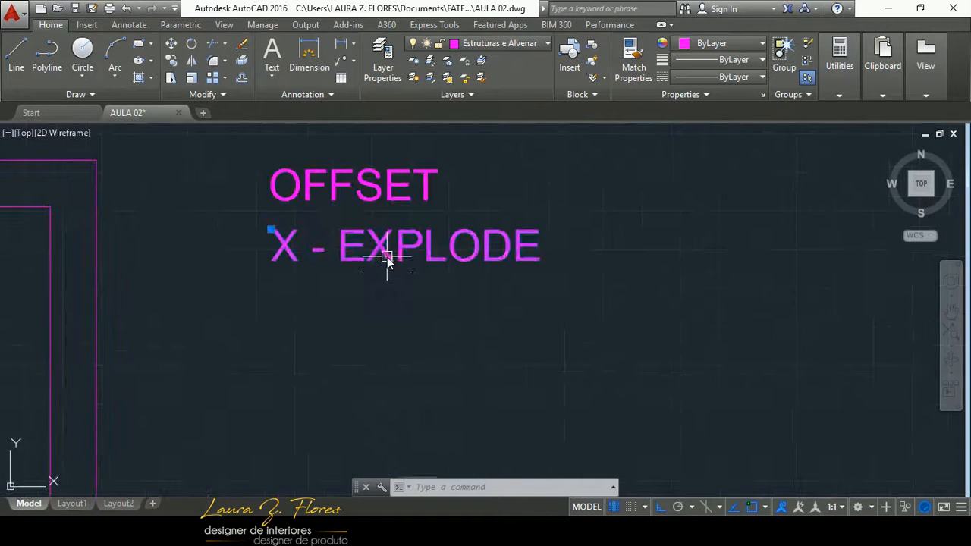
pyautogui.write('cp')
pyautogui.press('Return')
pyautogui.click(494, 298)
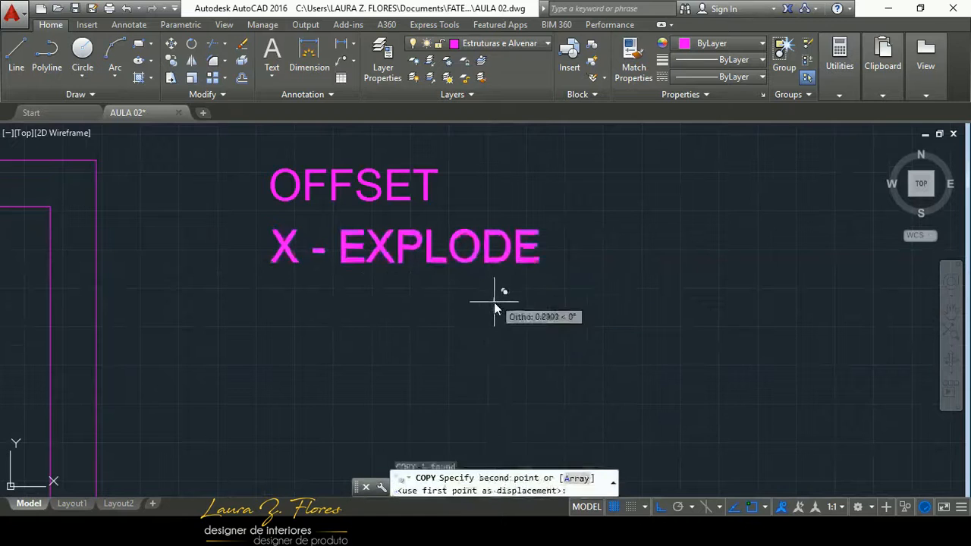
pyautogui.click(497, 359)
pyautogui.moveTo(501, 389); pyautogui.dragTo(477, 289, button='middle')
pyautogui.click(479, 326)
pyautogui.press('Escape')
# - Change the text of the first copied label to "M - MOVER"
pyautogui.click(362, 212)
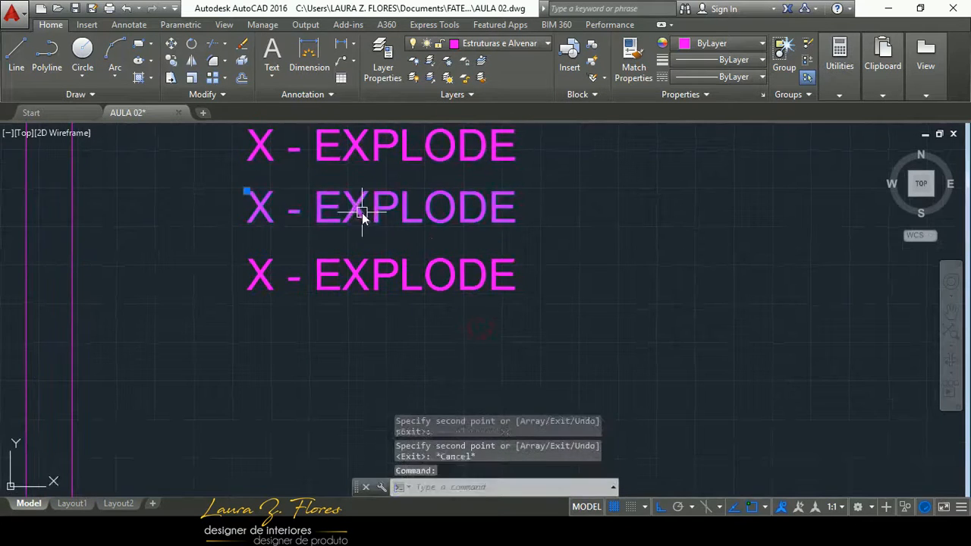
pyautogui.doubleClick(328, 211)
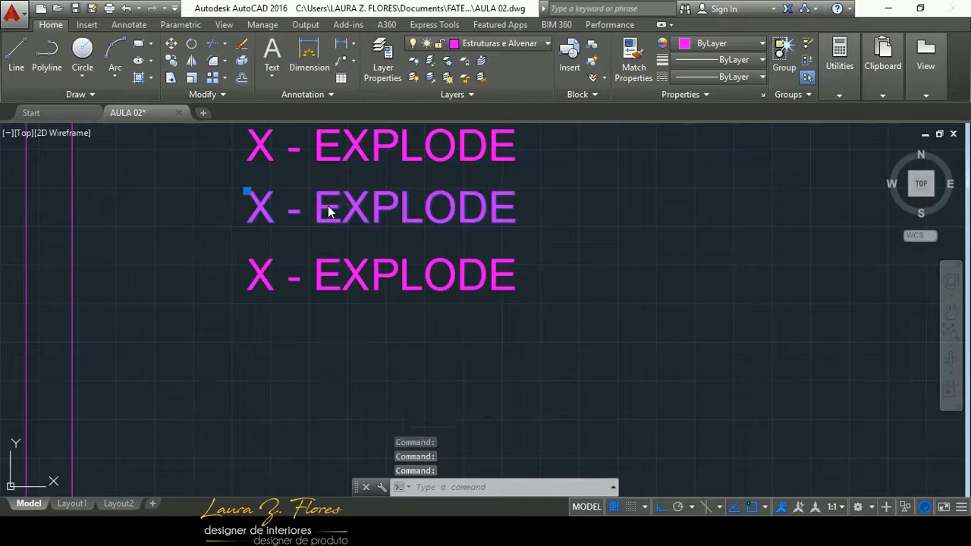
pyautogui.moveTo(273, 216); pyautogui.dragTo(186, 210)
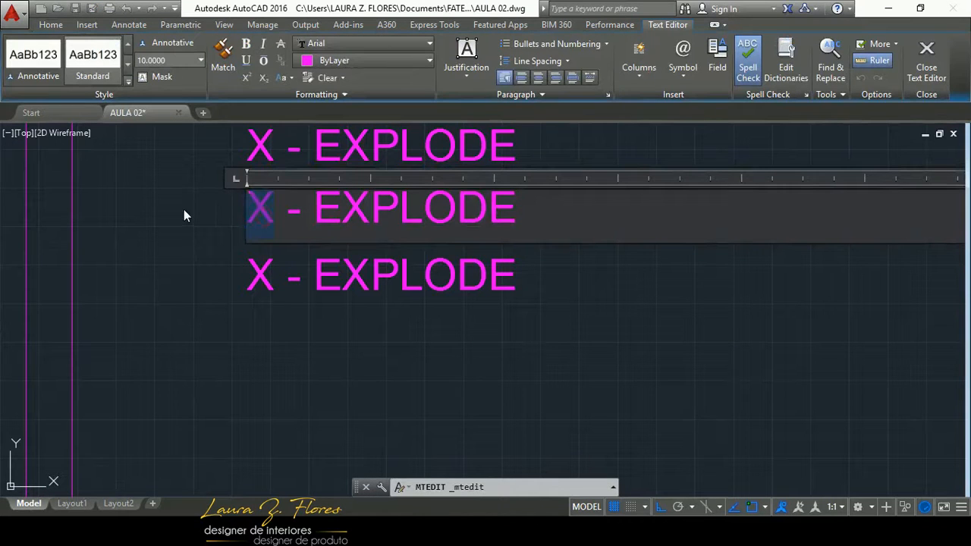
pyautogui.write('M')
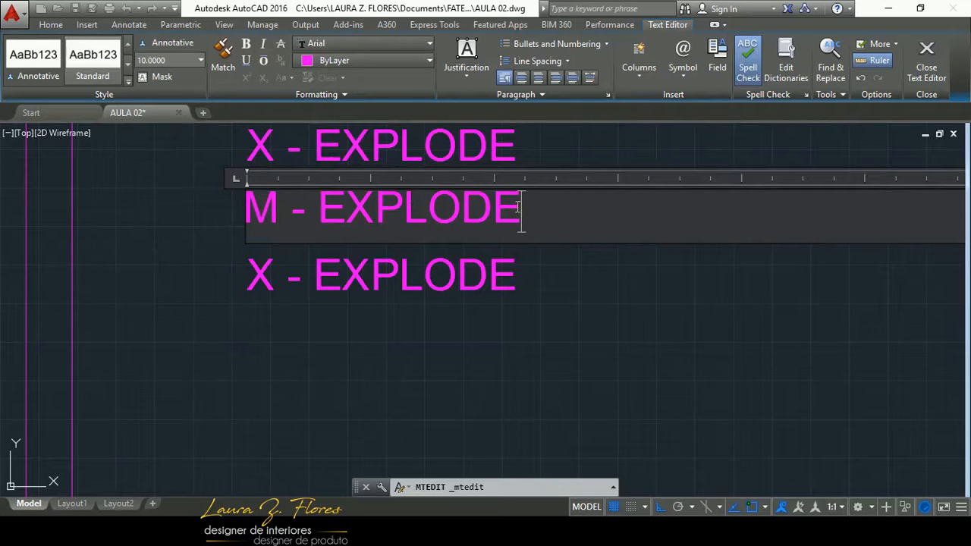
pyautogui.click(319, 210)
pyautogui.press('Delete')
pyautogui.press('Delete')
pyautogui.press('Delete')
pyautogui.press('Delete')
pyautogui.press('Delete')
pyautogui.press('Delete')
pyautogui.press('Delete')
pyautogui.write('M - M')
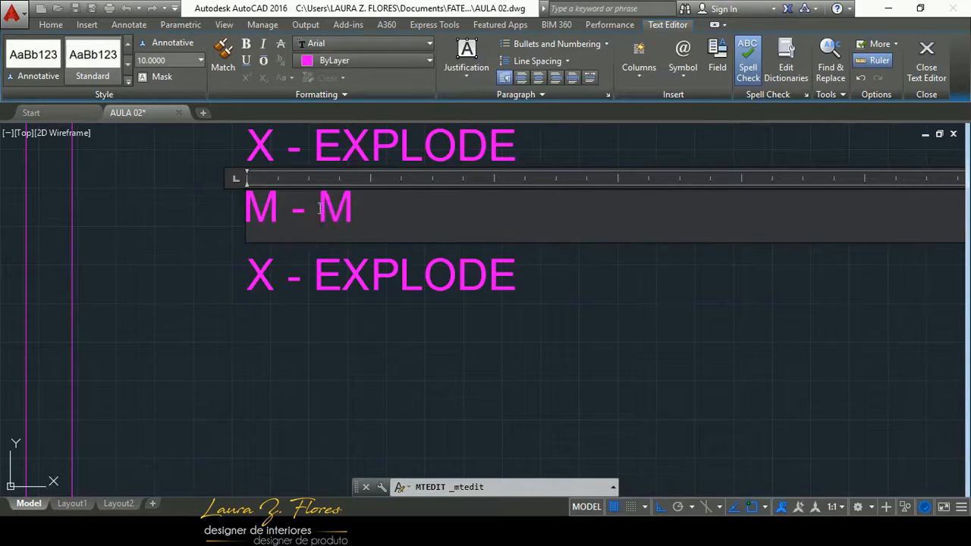
pyautogui.write('OVER')
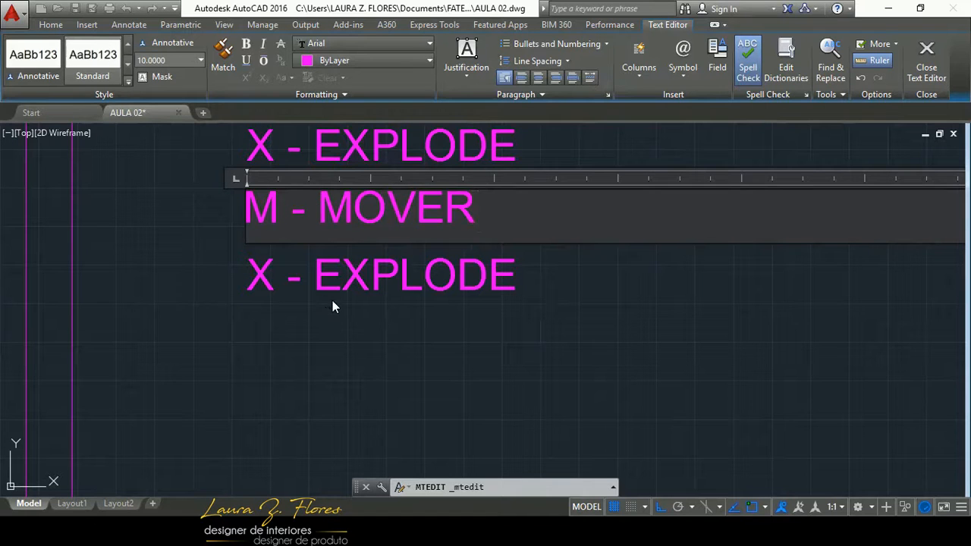
pyautogui.click(339, 345)
# - Replace the text of the lowest copied label with "F - FILLET (FECHAR) - USAR P/ CANTOS"
pyautogui.doubleClick(360, 273)
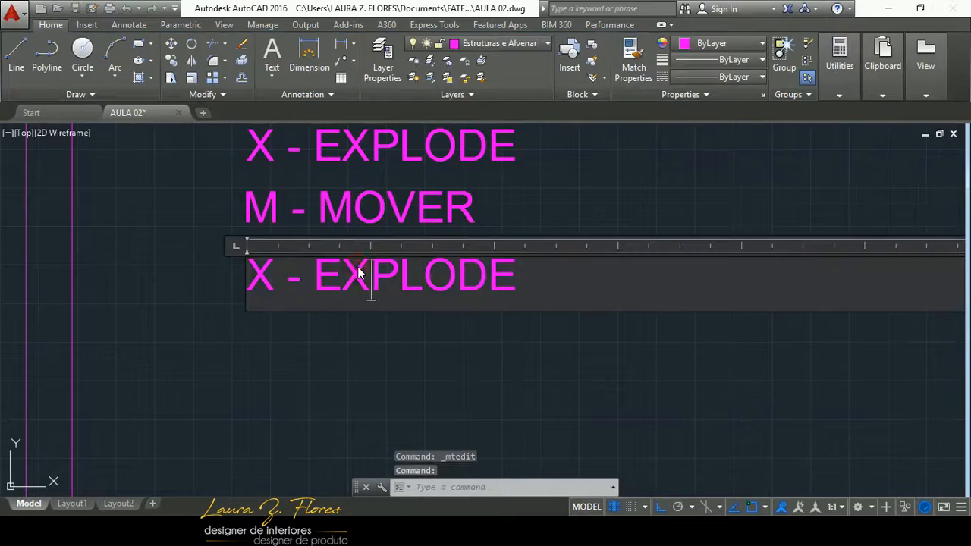
pyautogui.moveTo(280, 285); pyautogui.dragTo(548, 290)
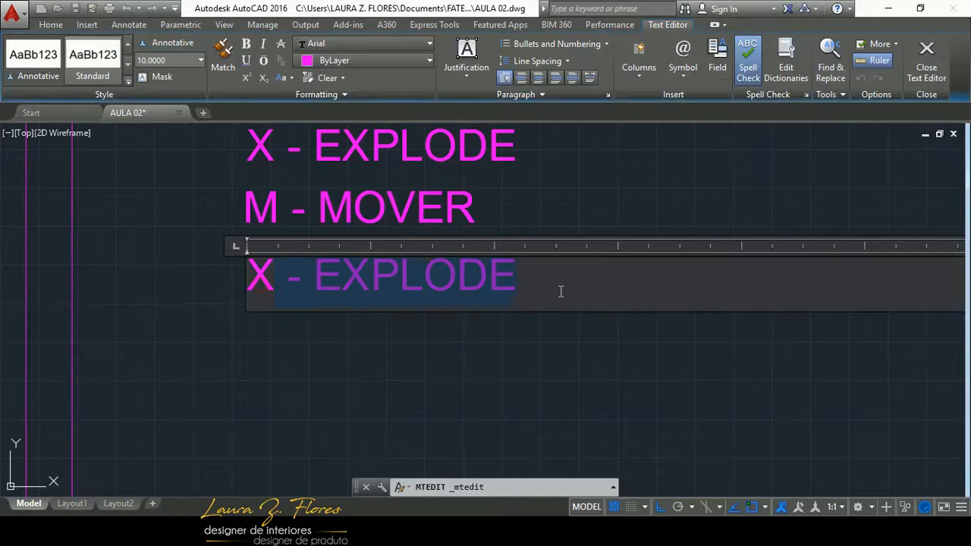
pyautogui.press('BackSpace')
pyautogui.press('BackSpace')
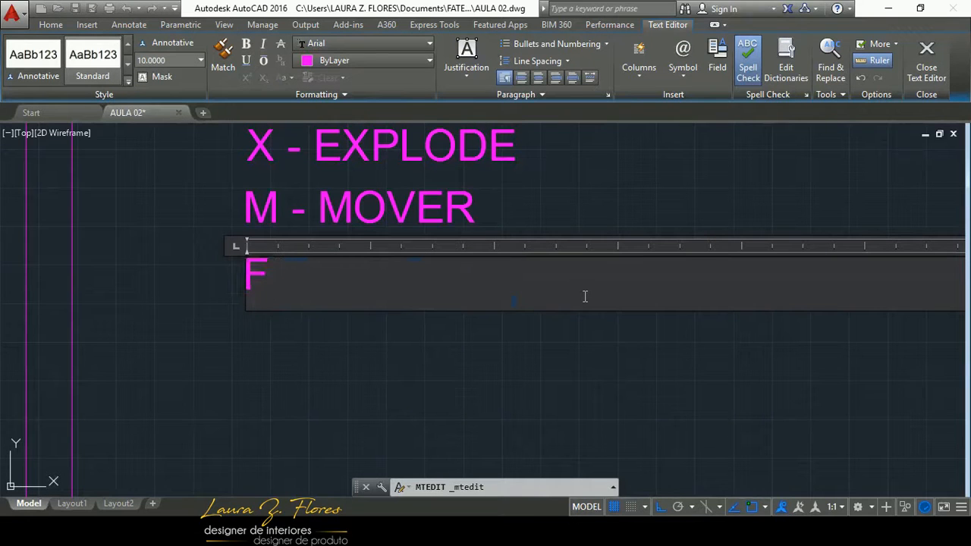
pyautogui.write('F - FILLE')
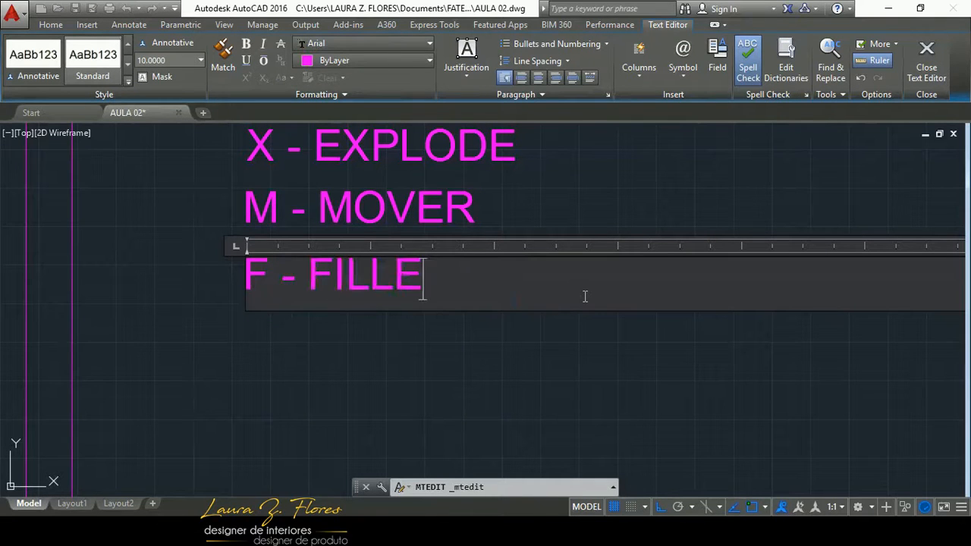
pyautogui.write('T (')
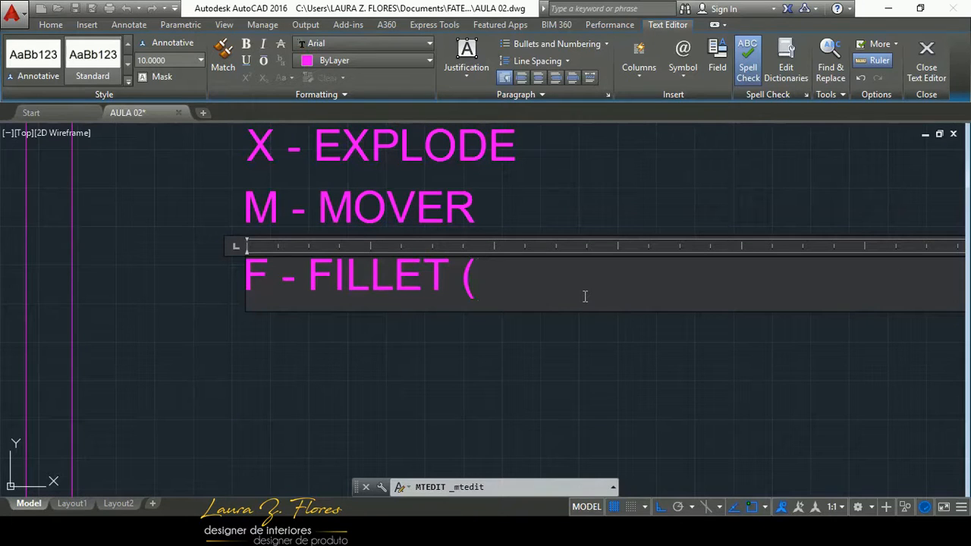
pyautogui.write('FECH')
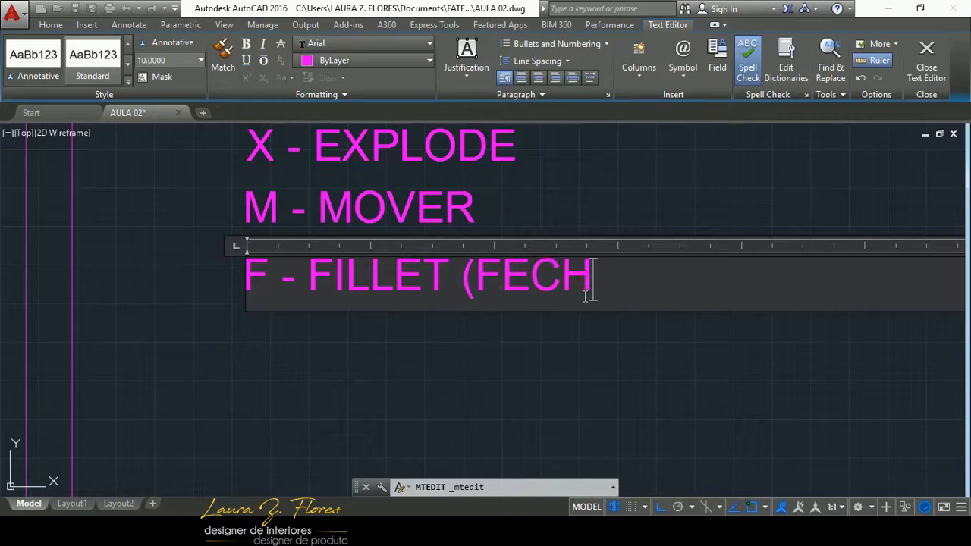
pyautogui.write('AR) - USAR P/ CANTOS')
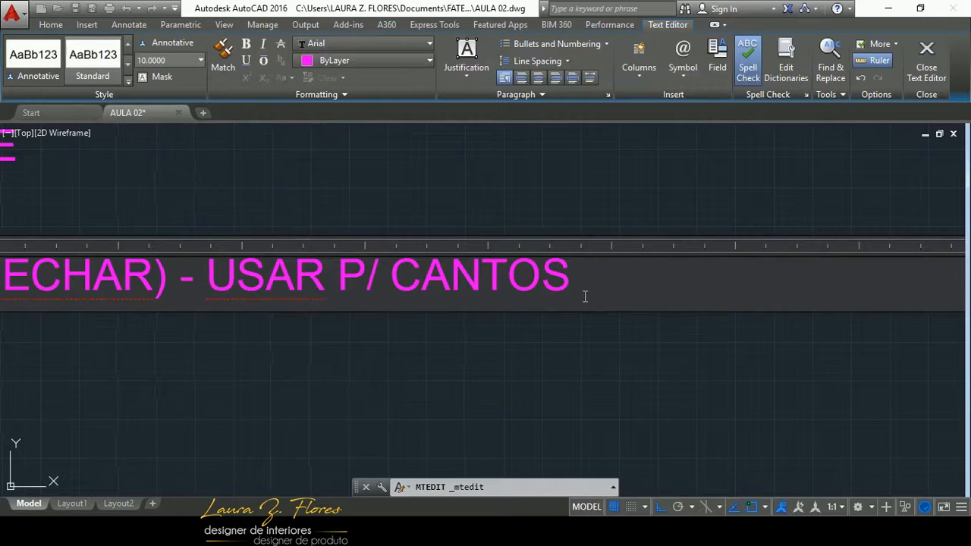
pyautogui.click(602, 395)
pyautogui.scroll(-3, 591, 390)
pyautogui.scroll(2, 327, 325)
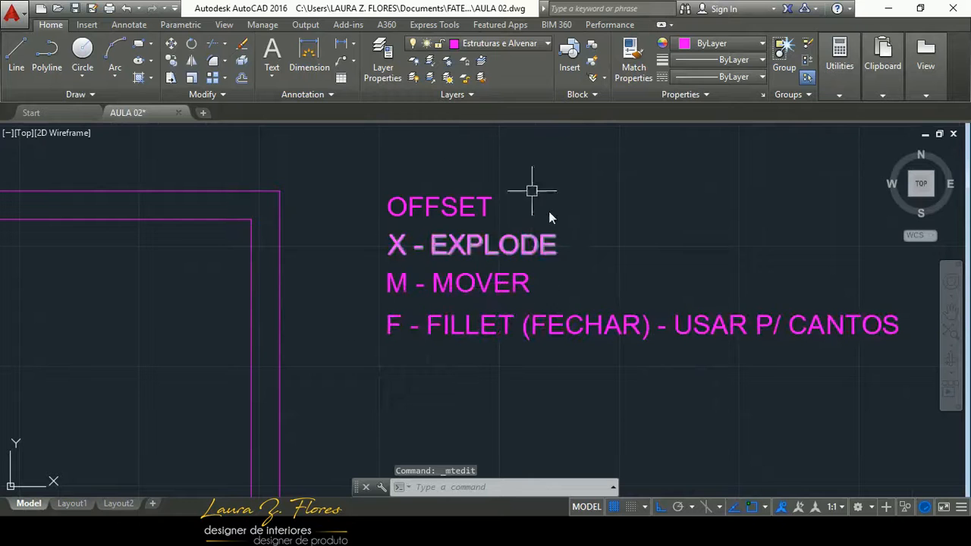
# - Close the YouTube browser window and return to the AULA 02 drawing in AutoCAD
pyautogui.scroll(-2, 373, 282)
pyautogui.scroll(4, 433, 217)
pyautogui.scroll(-2, 386, 281)
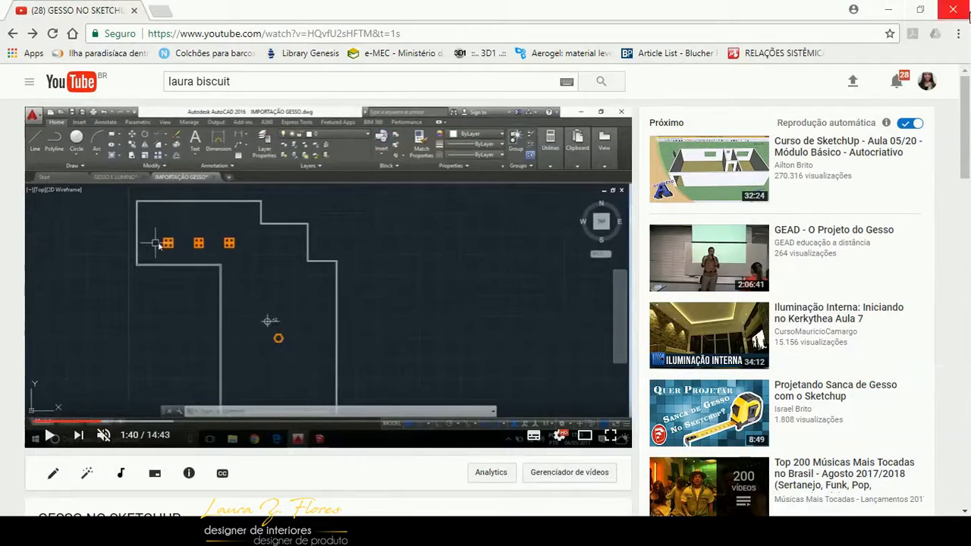
pyautogui.click(953, 9)
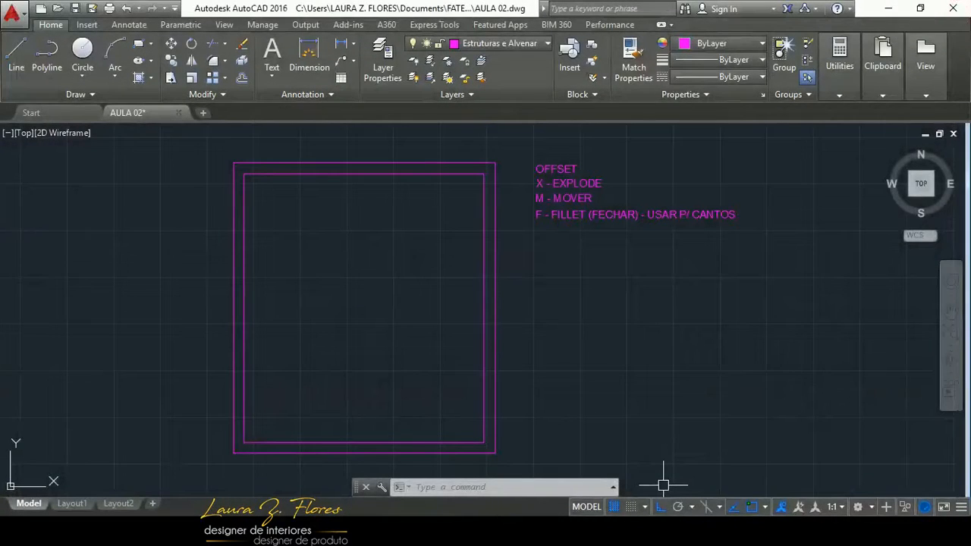
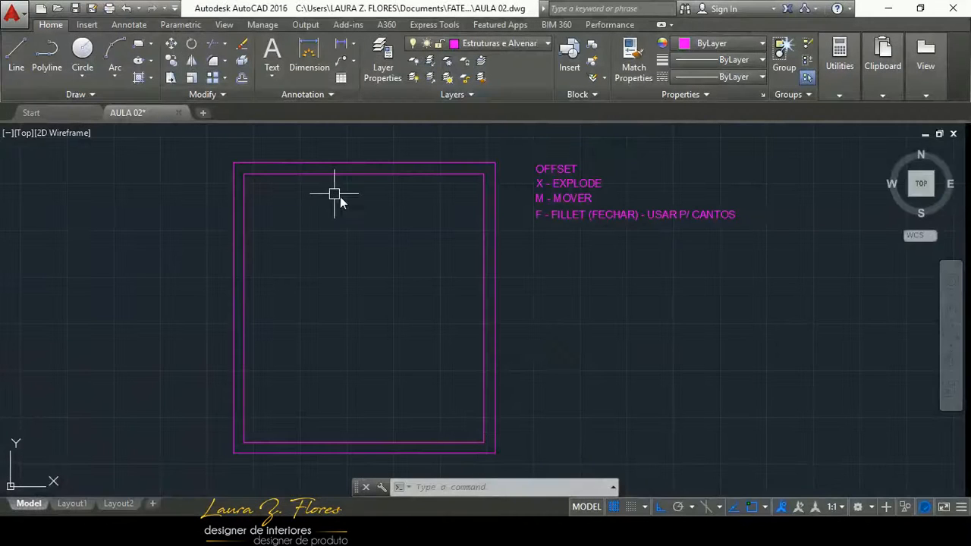
# - Check the upper-left door area in HOME OFFICE - PLANTA 2.pdf, return to AutoCAD and examine the plan's upper-left corner
pyautogui.scroll(2, 259, 200)
pyautogui.scroll(-2, 259, 198)
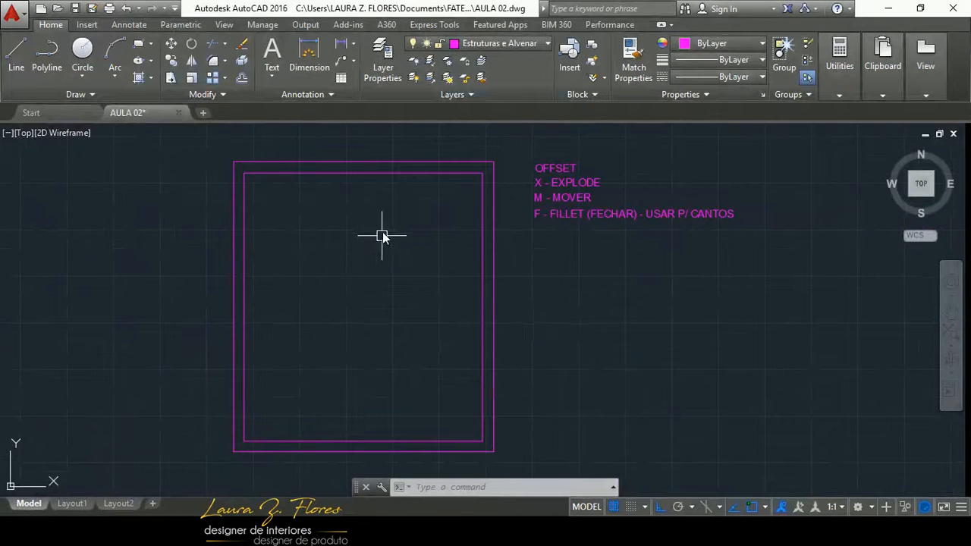
pyautogui.moveTo(392, 265); pyautogui.dragTo(453, 262, button='middle')
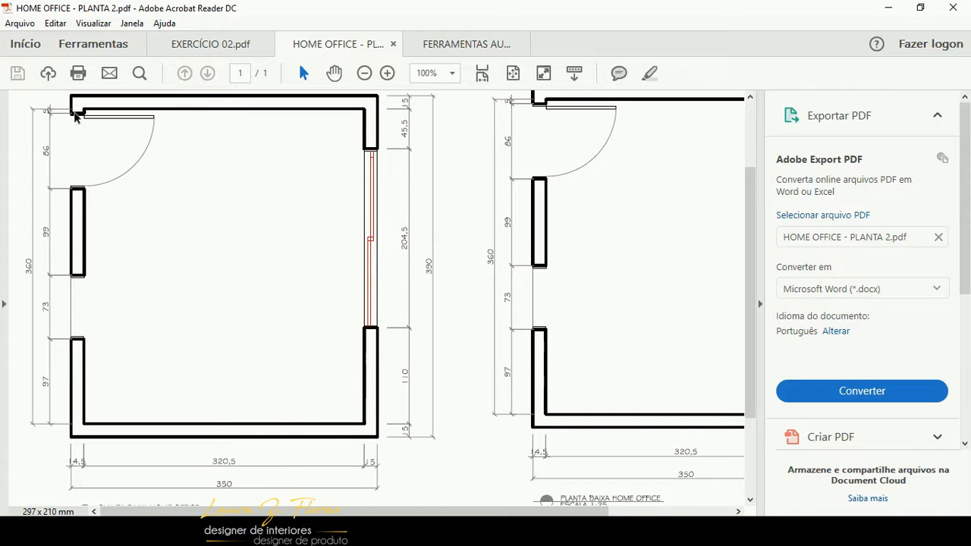
pyautogui.hotkey('alt', 'Tab')
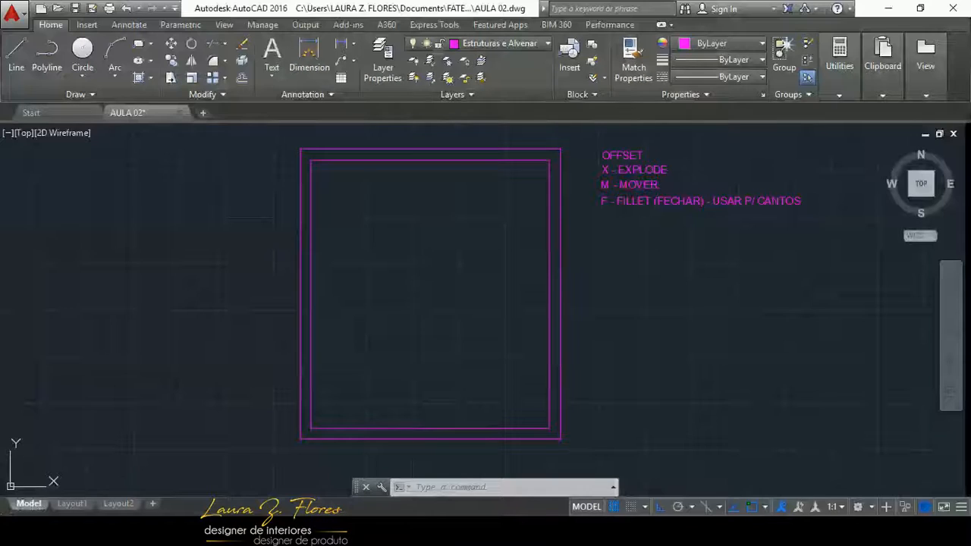
pyautogui.scroll(4, 312, 253)
pyautogui.scroll(-2, 312, 252)
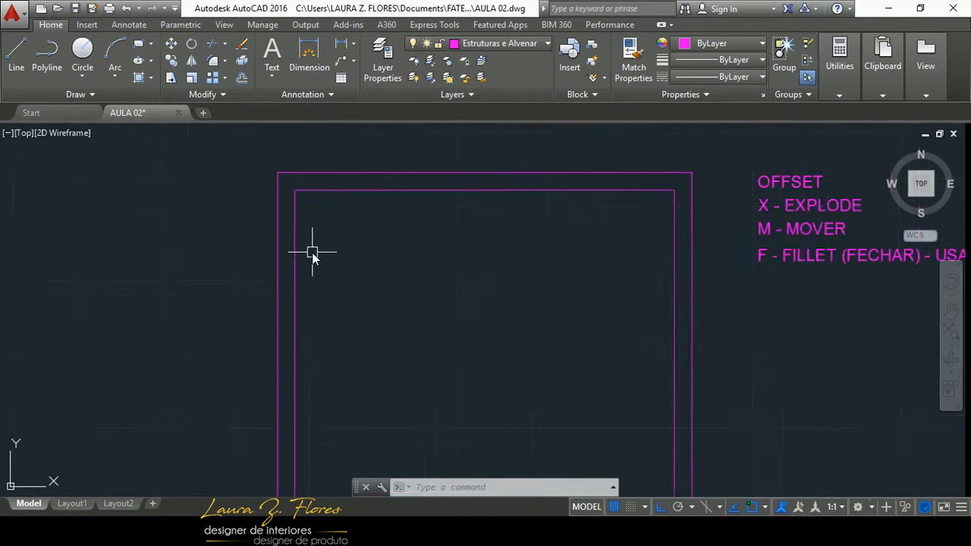
pyautogui.scroll(2, 311, 195)
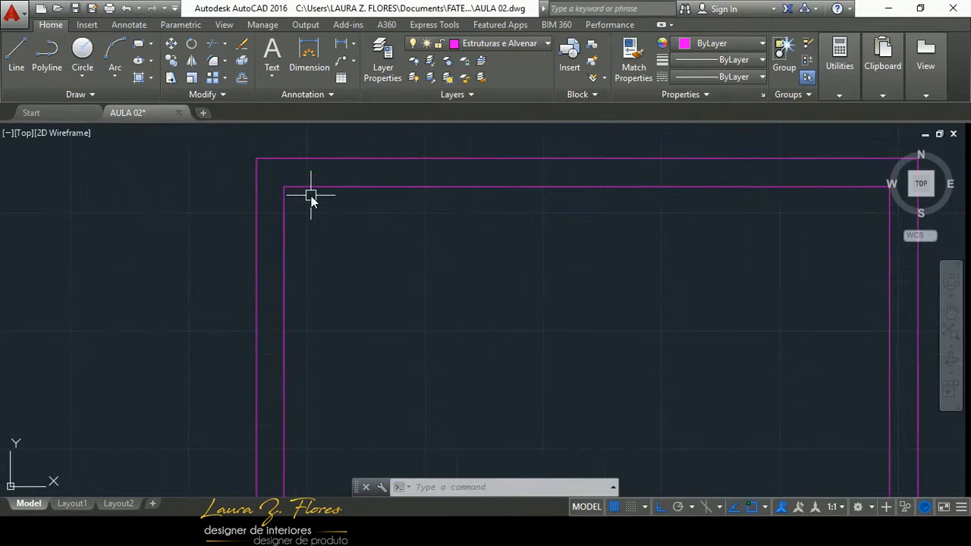
# - Draw a line from the inner wall's upper-left corner 5 units down, continuing 14.5 units left across the wall
pyautogui.write('l')
pyautogui.press('Return')
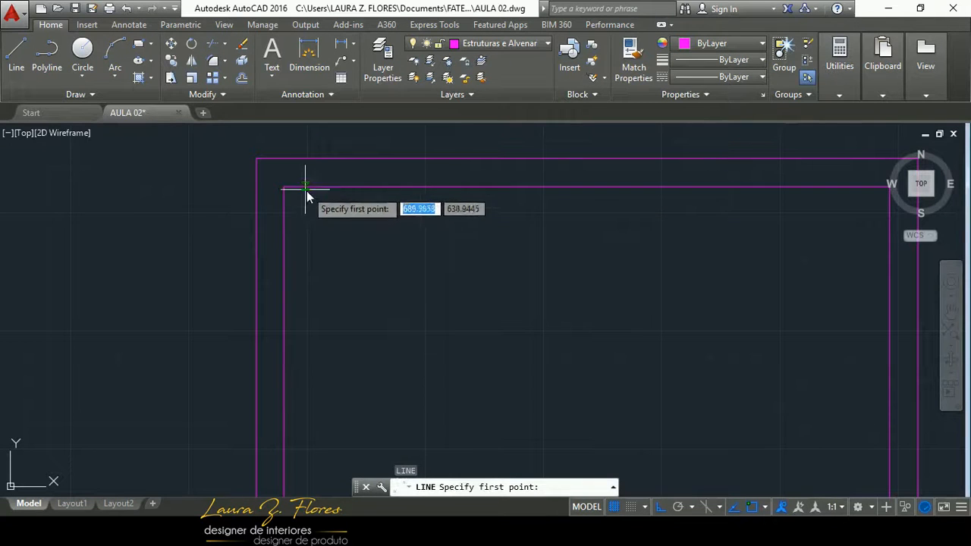
pyautogui.click(283, 187)
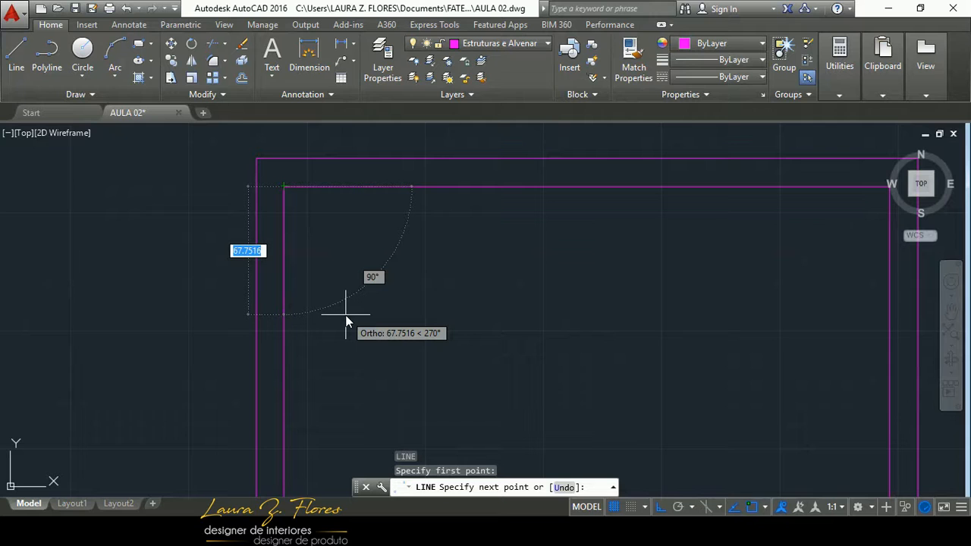
pyautogui.write('5')
pyautogui.press('Return')
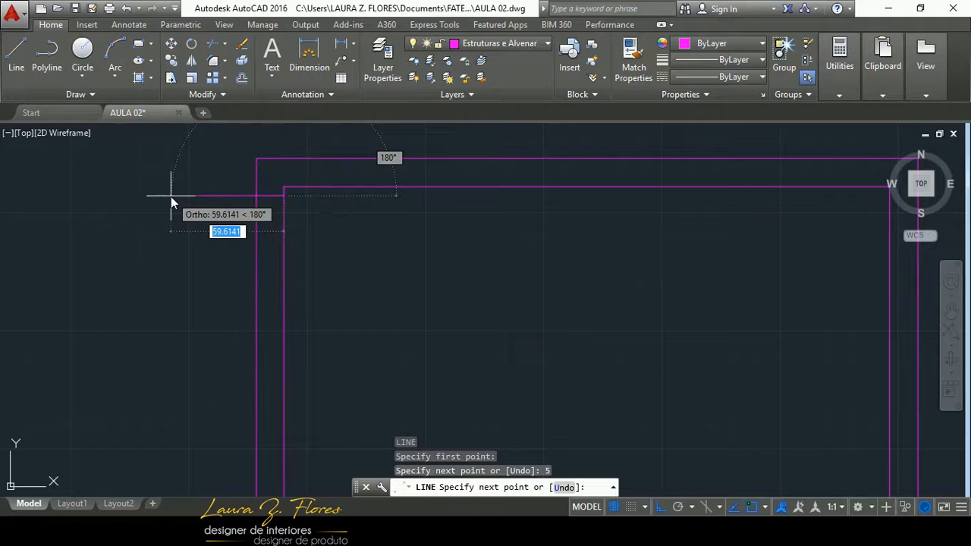
pyautogui.write('14.5')
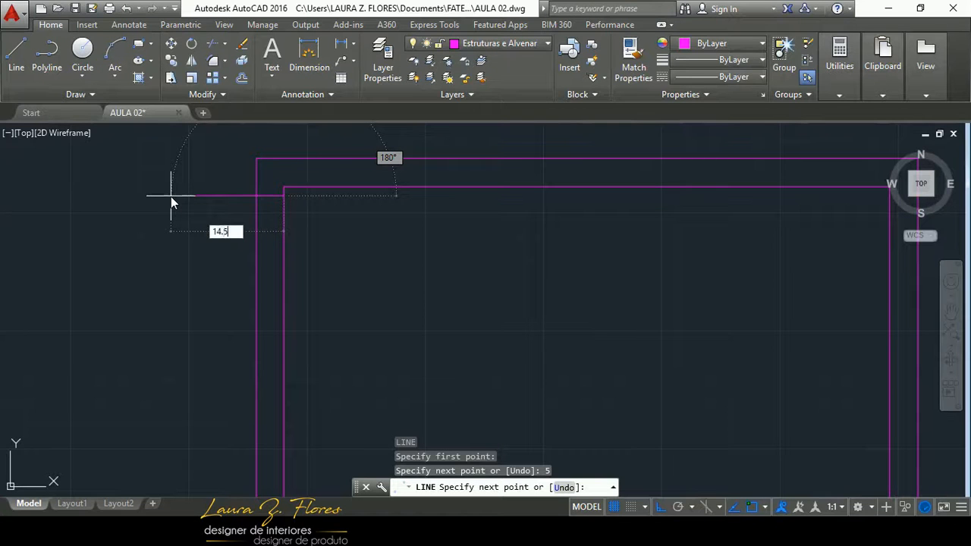
pyautogui.press('Return')
pyautogui.press('Escape')
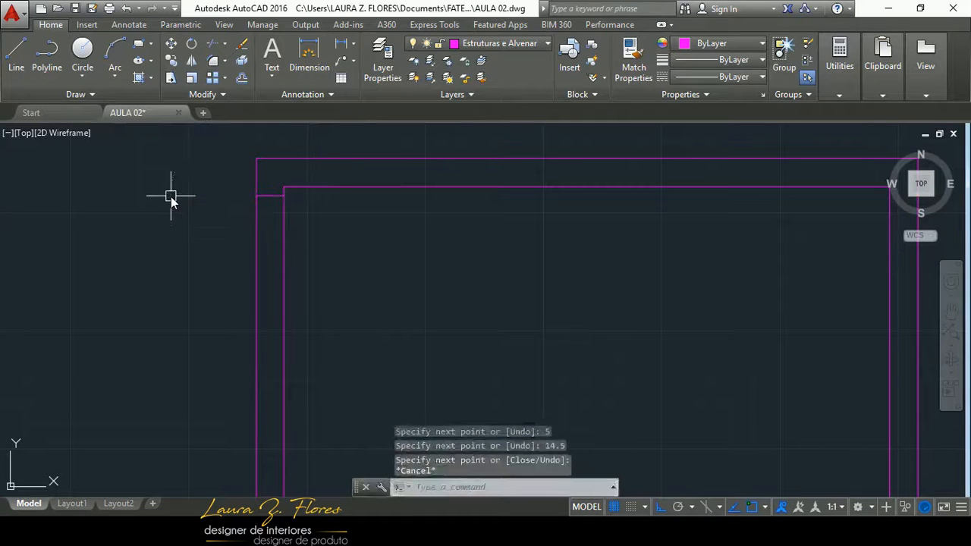
# - Erase the short horizontal line crossing the left wall near the plan's upper-left corner
pyautogui.scroll(4, 252, 194)
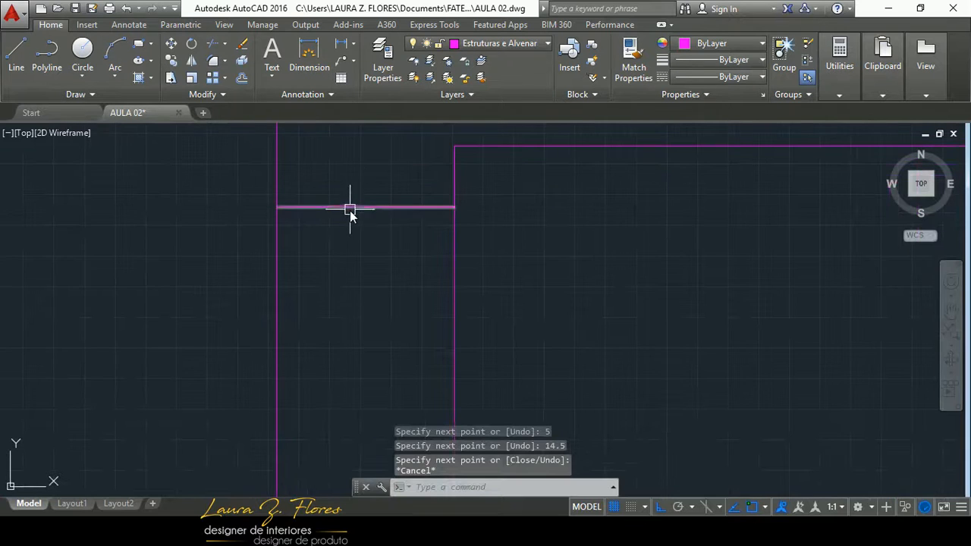
pyautogui.scroll(-3, 343, 196)
pyautogui.scroll(5, 345, 190)
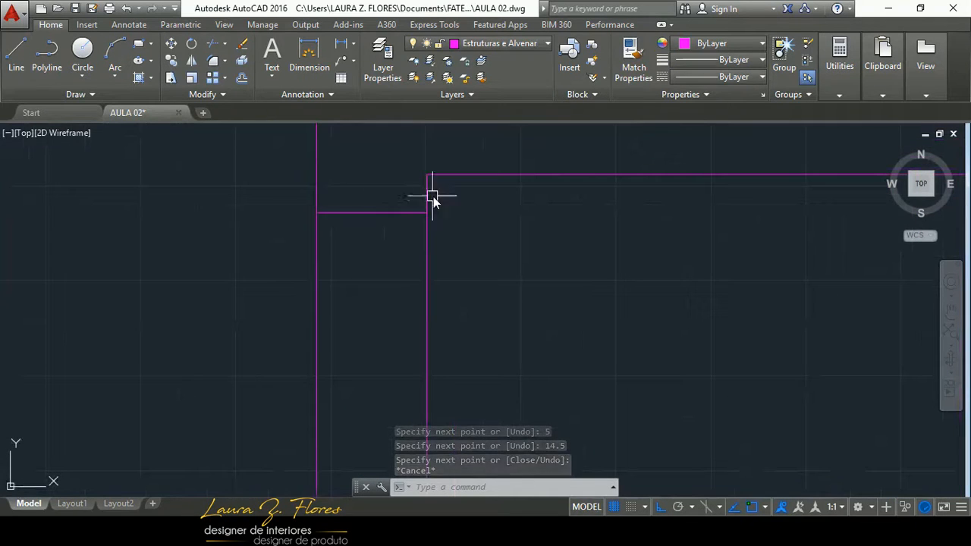
pyautogui.scroll(-4, 360, 190)
pyautogui.scroll(4, 360, 191)
pyautogui.moveTo(383, 205); pyautogui.dragTo(292, 324, button='middle')
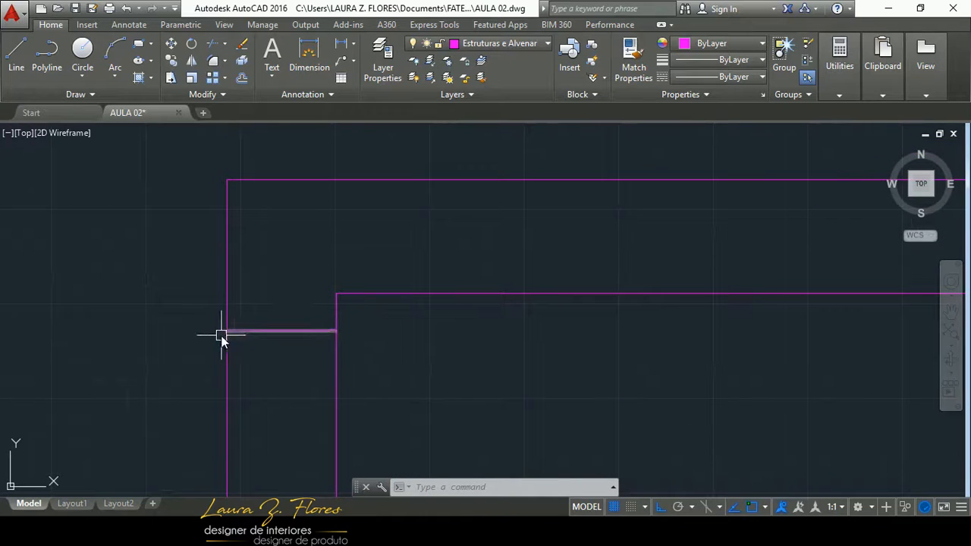
pyautogui.scroll(-5, 308, 203)
pyautogui.scroll(5, 295, 238)
pyautogui.moveTo(346, 156); pyautogui.dragTo(267, 341, button='middle')
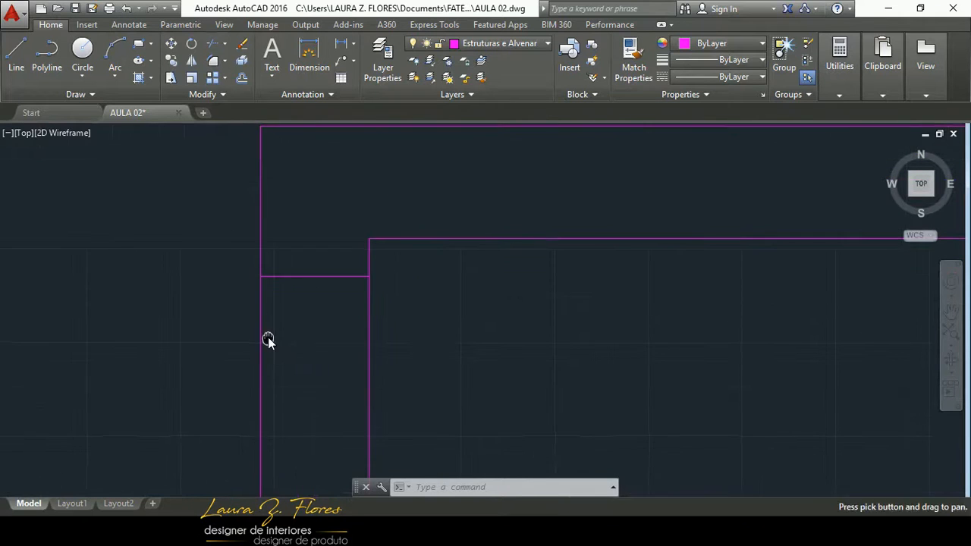
pyautogui.click(323, 276)
pyautogui.press('Delete')
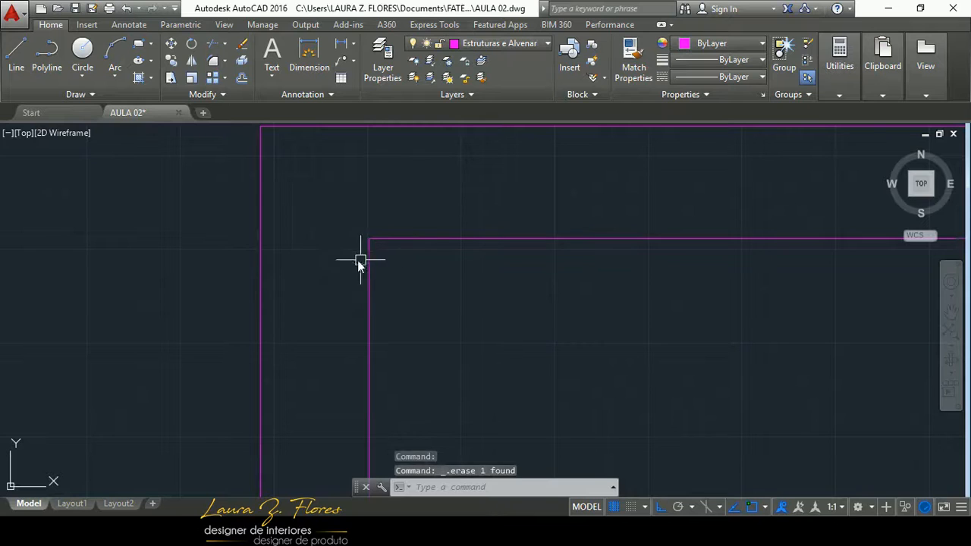
# - Draw a 5-unit line straight down from the inner wall's upper-left corner
pyautogui.write('l')
pyautogui.press('Return')
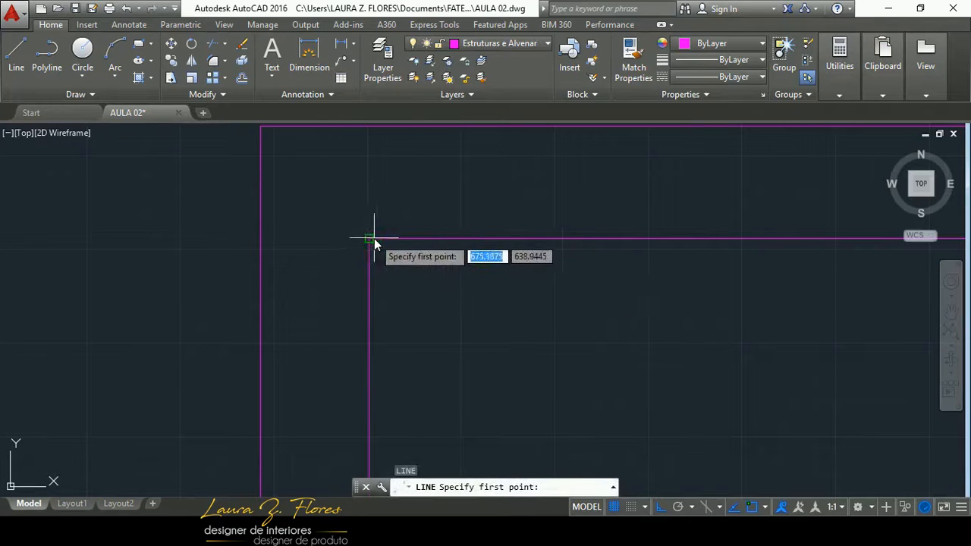
pyautogui.click(372, 238)
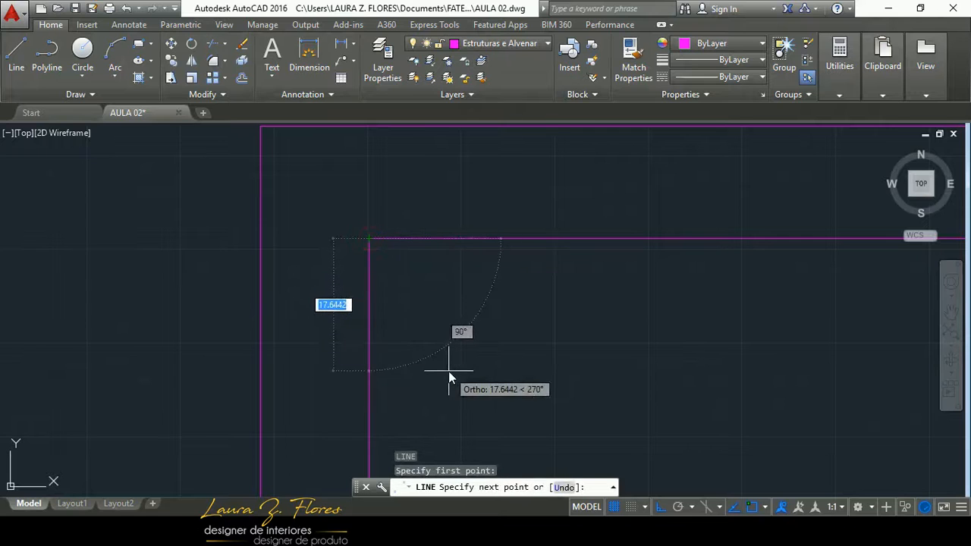
pyautogui.write('5')
pyautogui.press('Return')
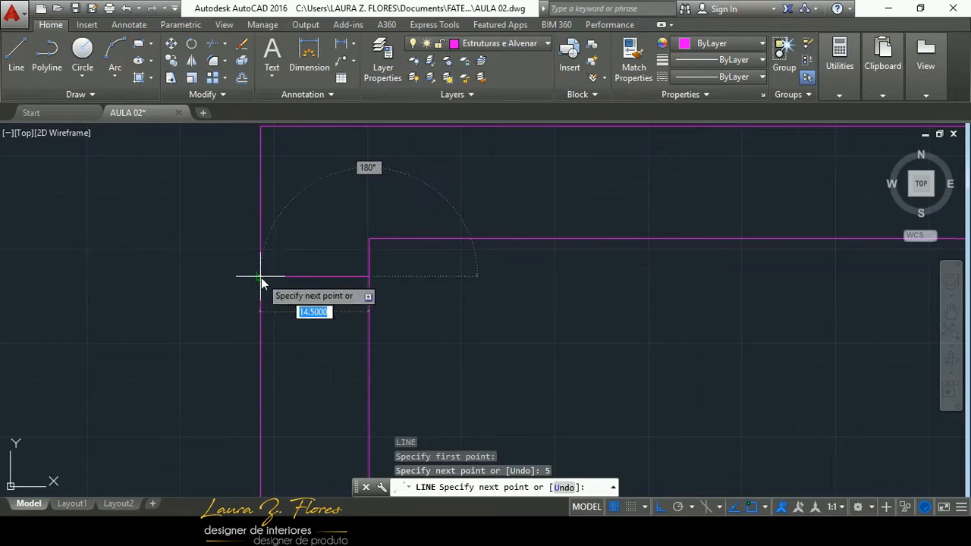
pyautogui.scroll(2, 263, 277)
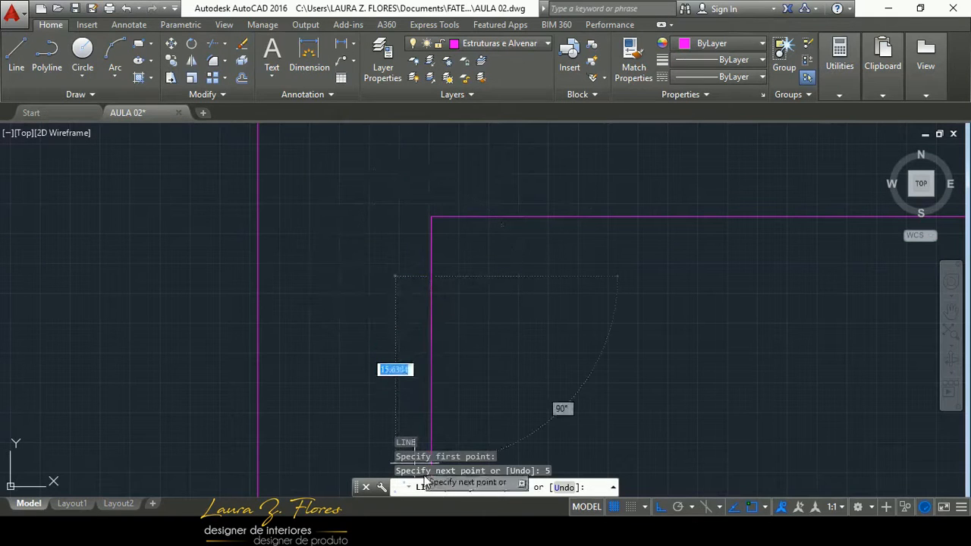
# - Switch to FERRAMENTAS AULA 01.pdf in Adobe Acrobat Reader and read the LEMBRE-SE notes on ortho and object snap
pyautogui.click(505, 530)
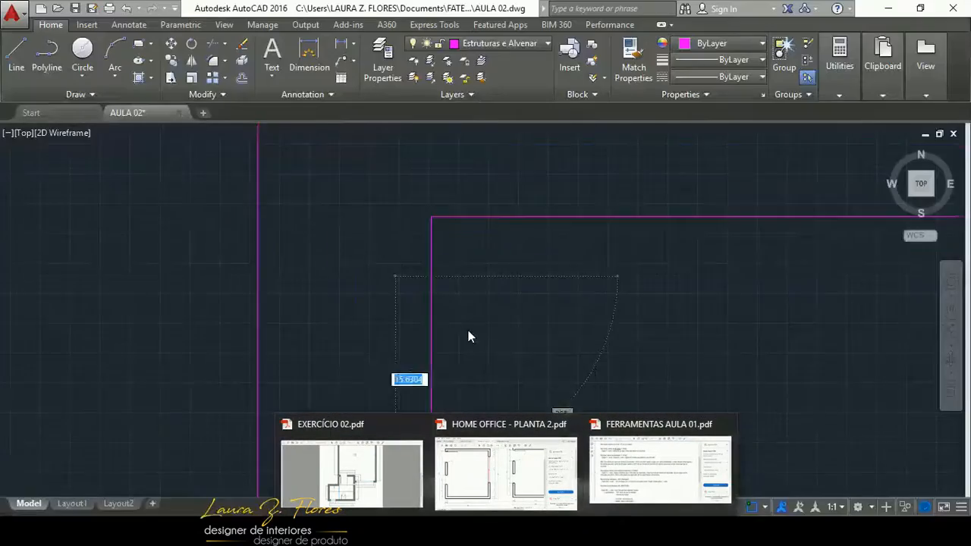
pyautogui.scroll(-6, 468, 330)
pyautogui.click(510, 474)
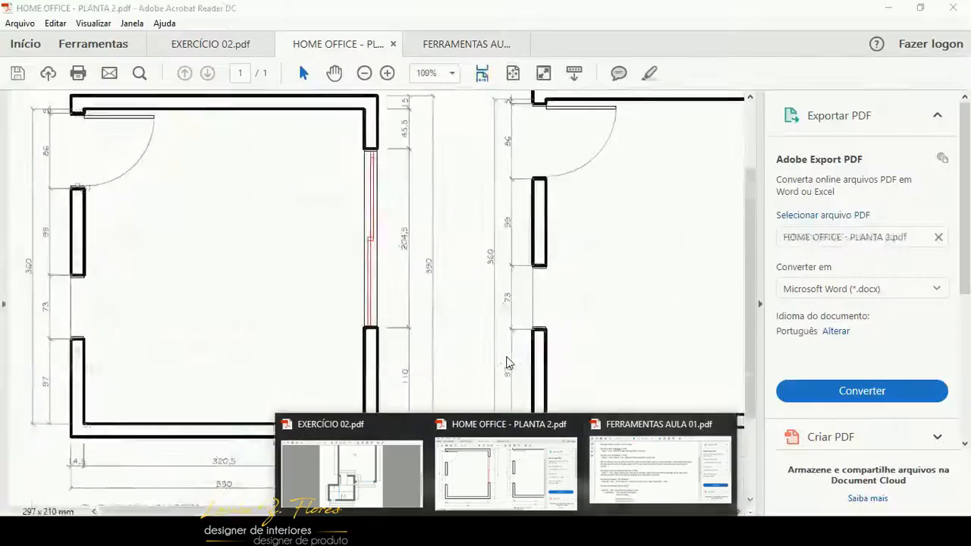
pyautogui.click(633, 479)
pyautogui.scroll(-3, 558, 422)
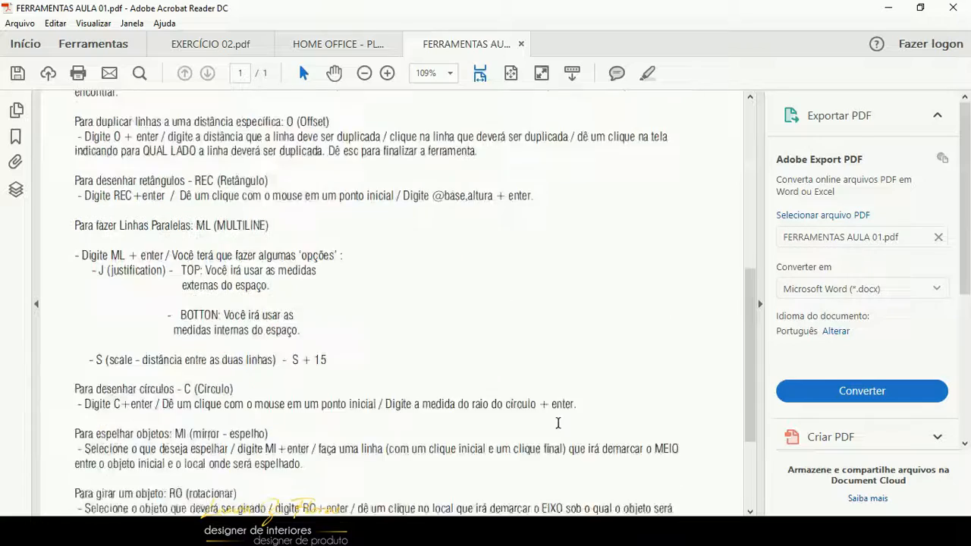
pyautogui.scroll(-3, 558, 422)
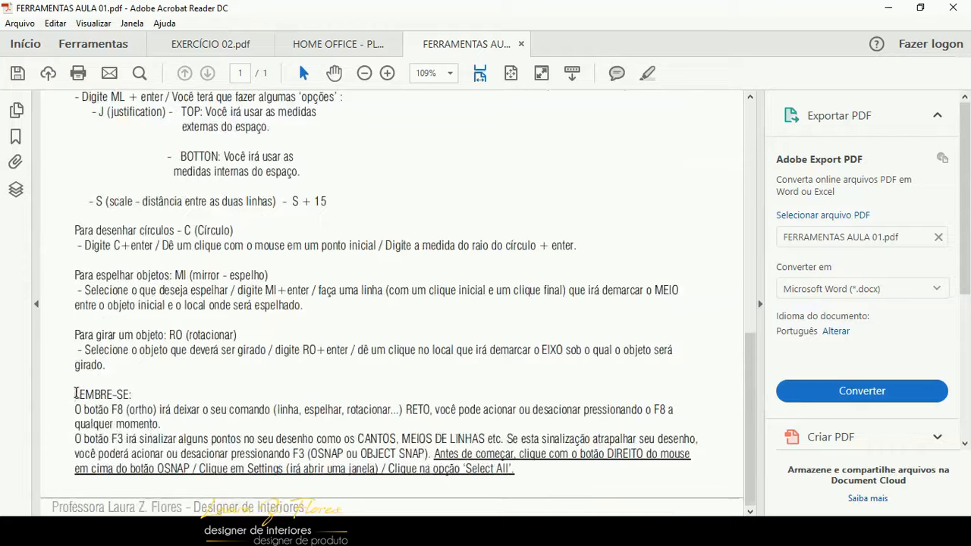
pyautogui.moveTo(100, 394); pyautogui.dragTo(142, 397)
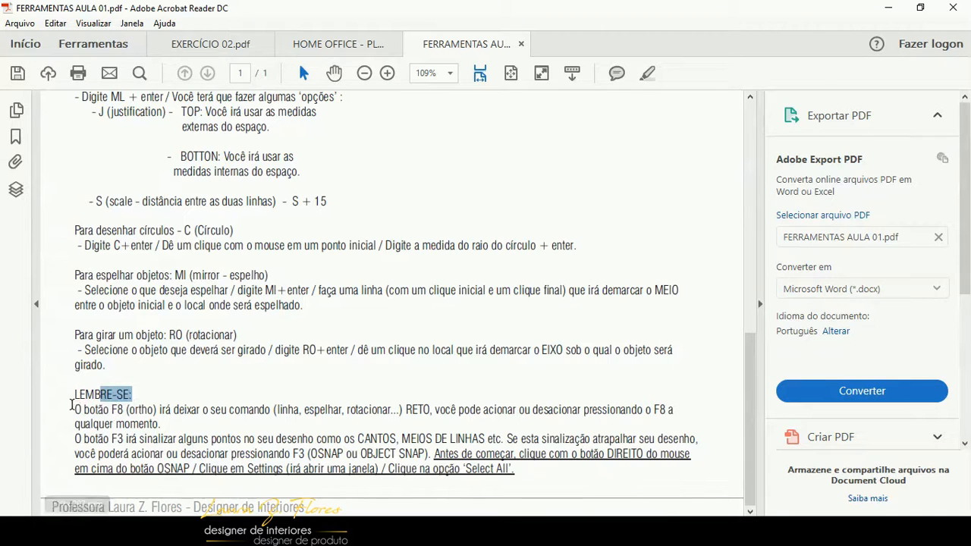
pyautogui.doubleClick(88, 409)
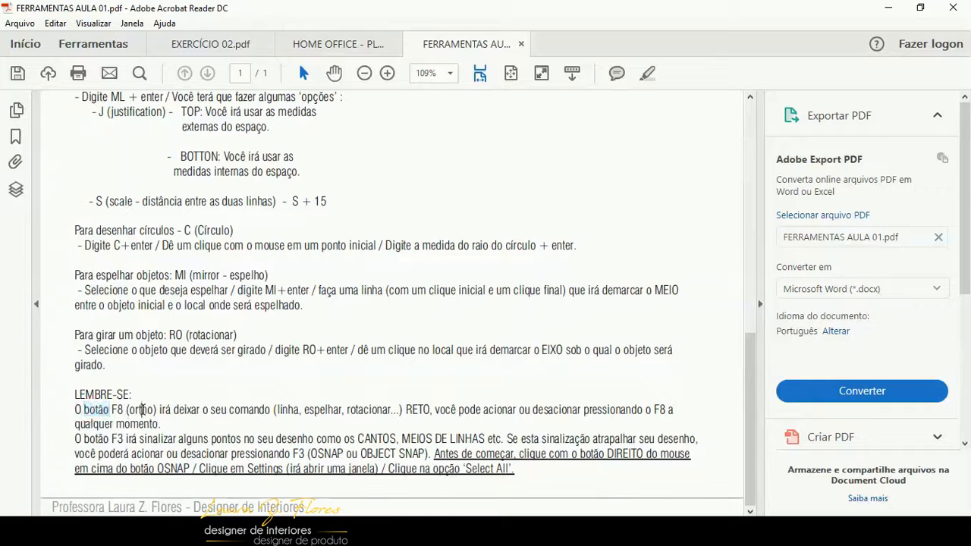
pyautogui.tripleClick(142, 410)
pyautogui.click(145, 421)
pyautogui.doubleClick(148, 425)
pyautogui.click(226, 411)
pyautogui.moveTo(76, 440); pyautogui.dragTo(216, 440)
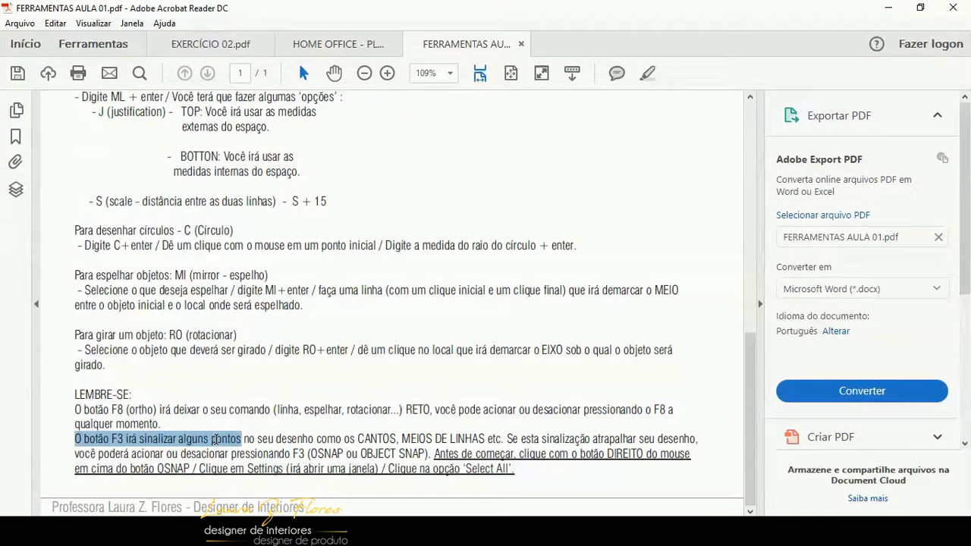
pyautogui.click(224, 439)
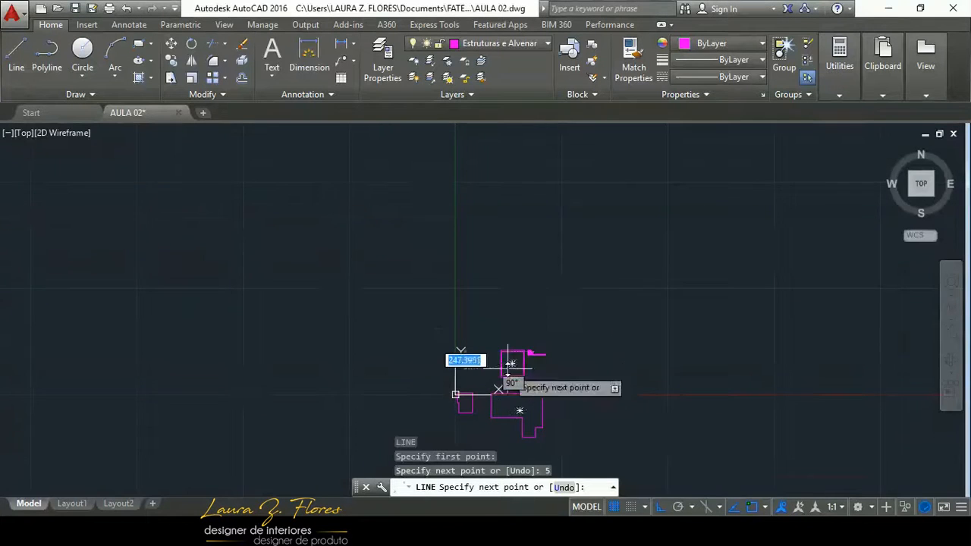
# - End the running Line command in the AULA 02 drawing in AutoCAD and bring the whole plan with its labels into view
pyautogui.scroll(5, 447, 254)
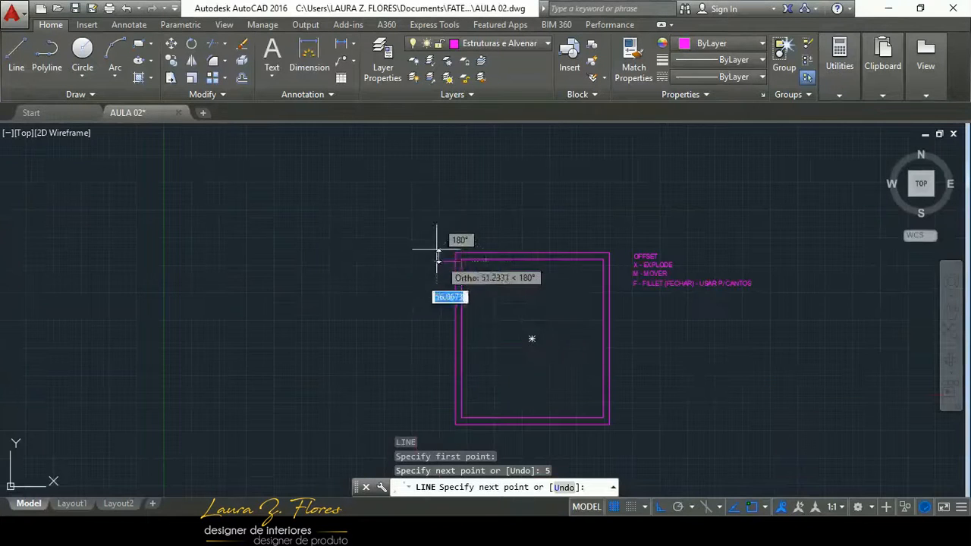
pyautogui.press('Escape')
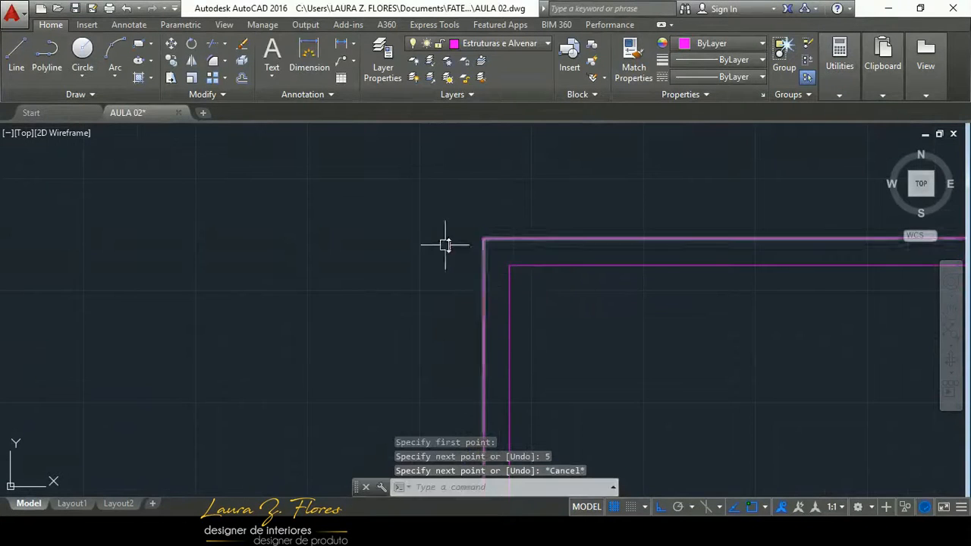
pyautogui.scroll(-5, 455, 288)
pyautogui.scroll(2, 656, 451)
pyautogui.moveTo(634, 382); pyautogui.dragTo(584, 431, button='middle')
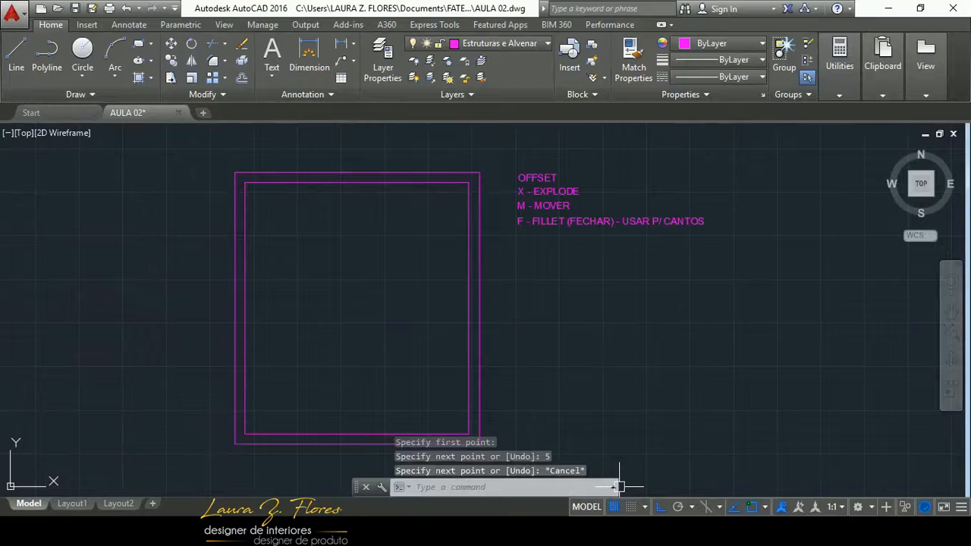
# - Toggle object snap off and on several times, leaving it on
pyautogui.press('F3')
pyautogui.press('F3')
pyautogui.press('F3')
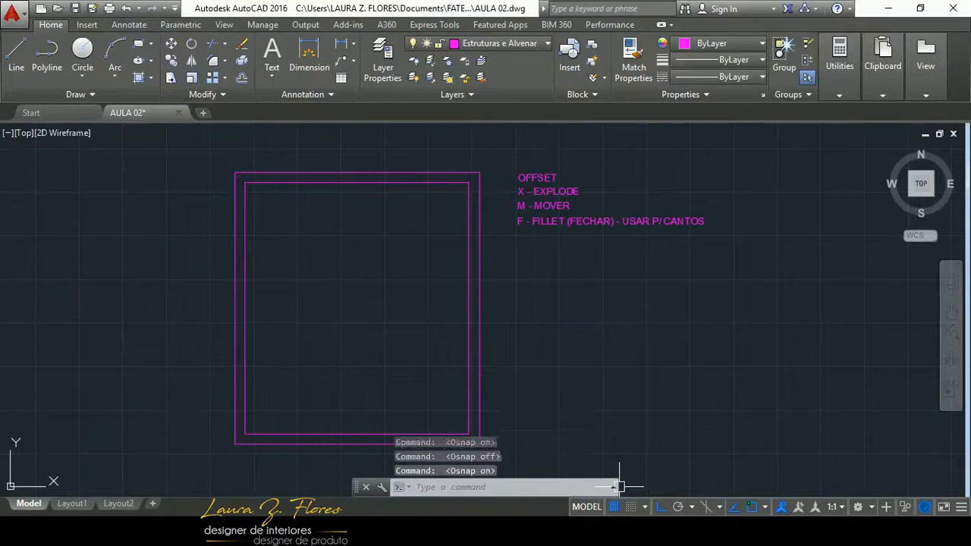
pyautogui.press('F3')
pyautogui.press('F3')
pyautogui.press('F3')
pyautogui.press('F3')
pyautogui.press('F3')
pyautogui.press('F3')
pyautogui.press('F3')
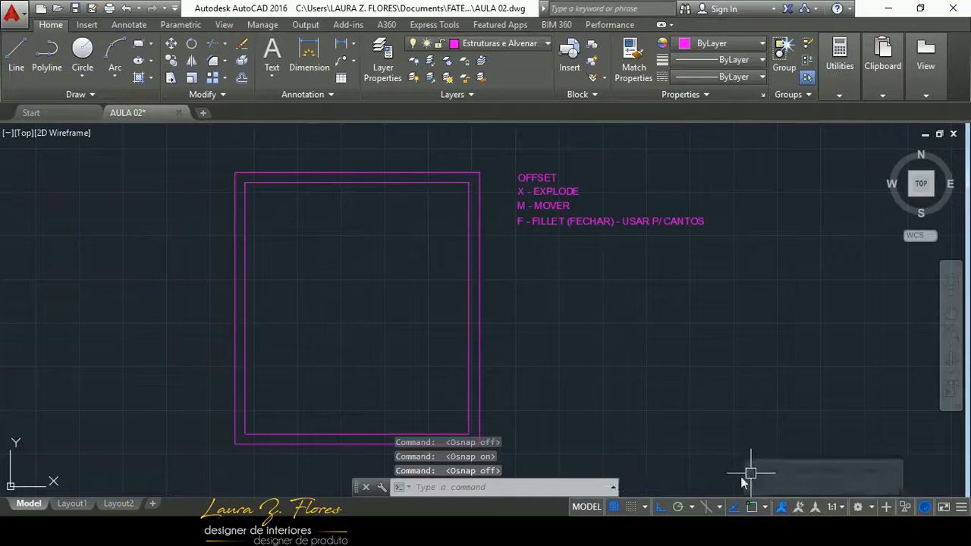
pyautogui.press('F3')
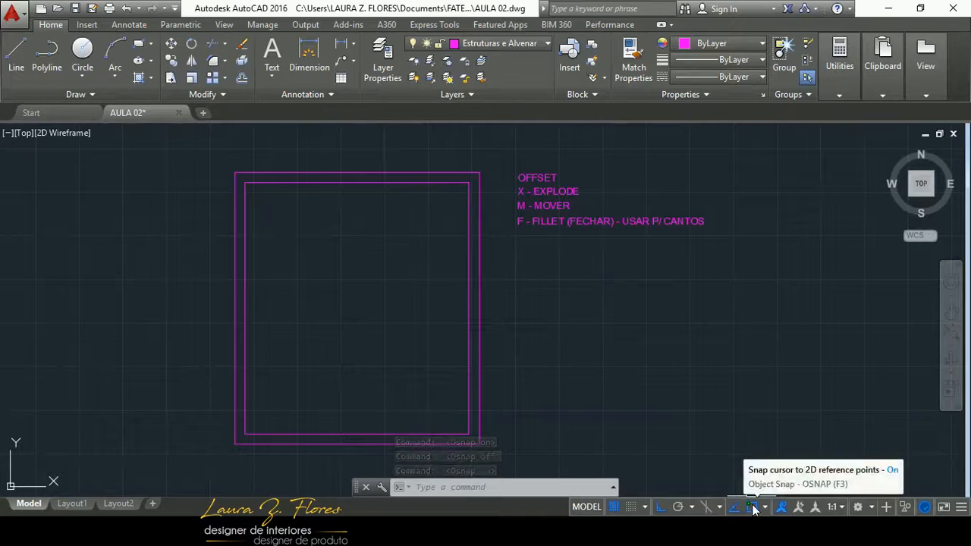
# - Enable all object snap modes in the Drafting Settings and apply them
pyautogui.rightClick(753, 510)
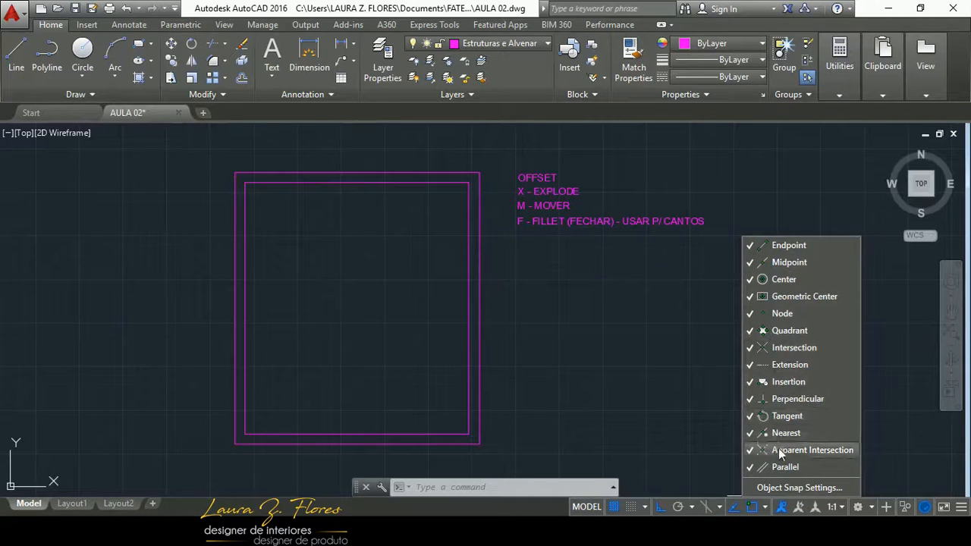
pyautogui.click(792, 487)
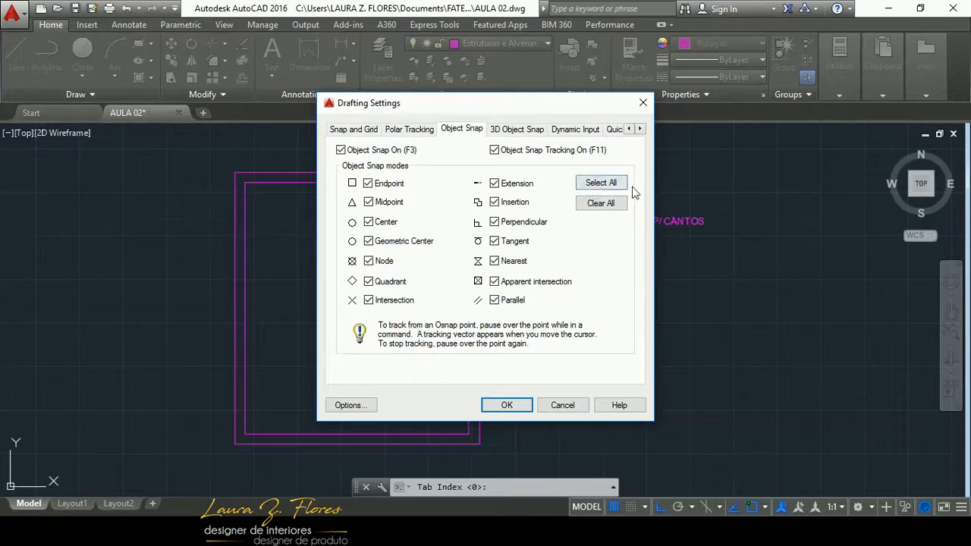
pyautogui.click(612, 185)
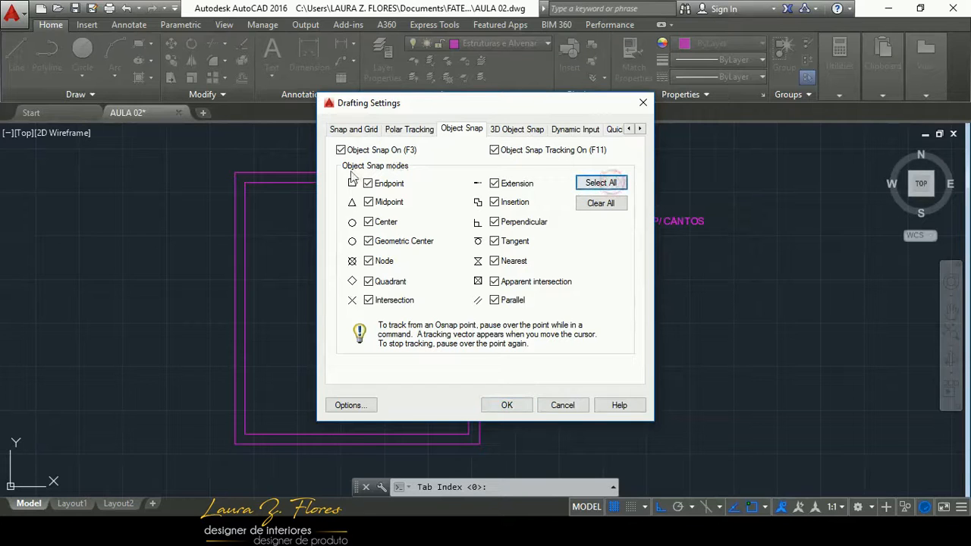
pyautogui.click(503, 405)
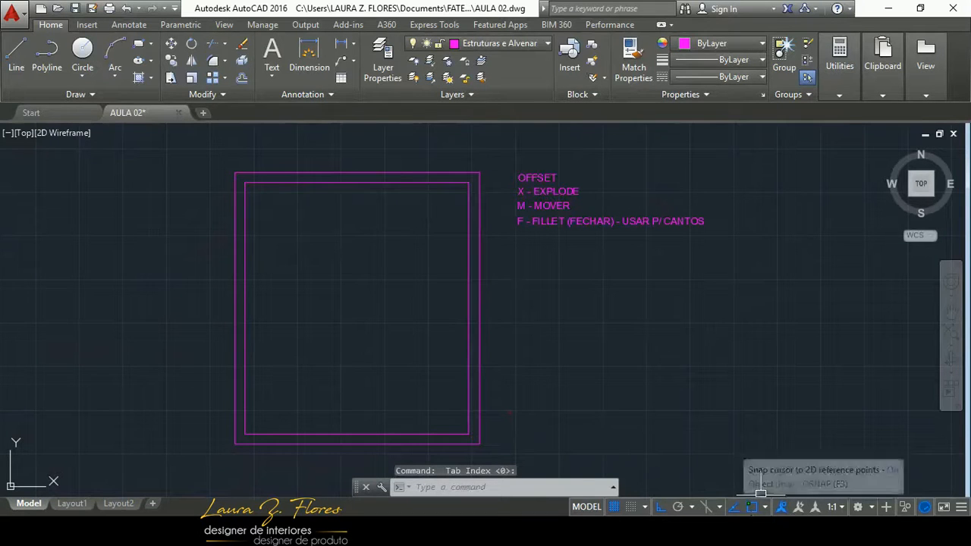
# - Erase the short vertical segment below the inner wall's upper-left corner
pyautogui.scroll(5, 214, 188)
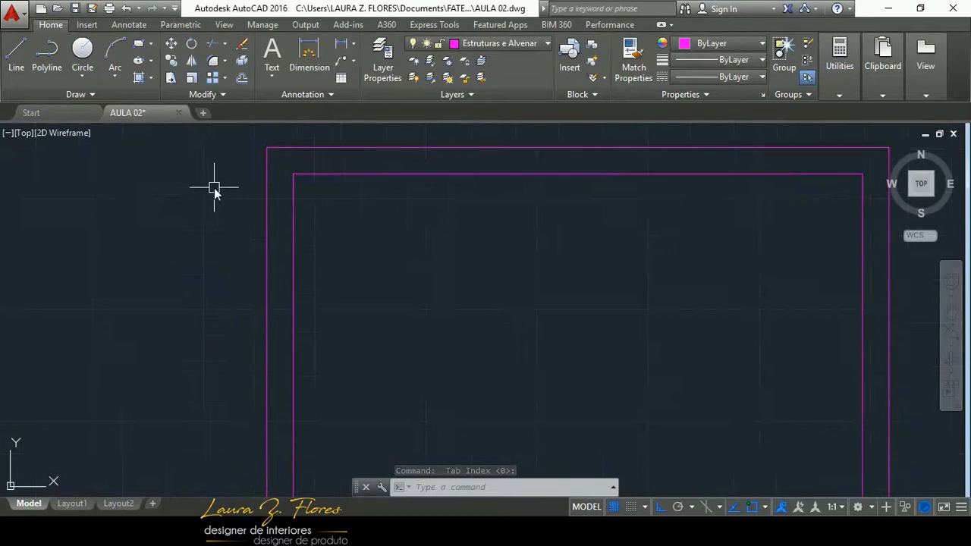
pyautogui.click(292, 183)
pyautogui.press('Delete')
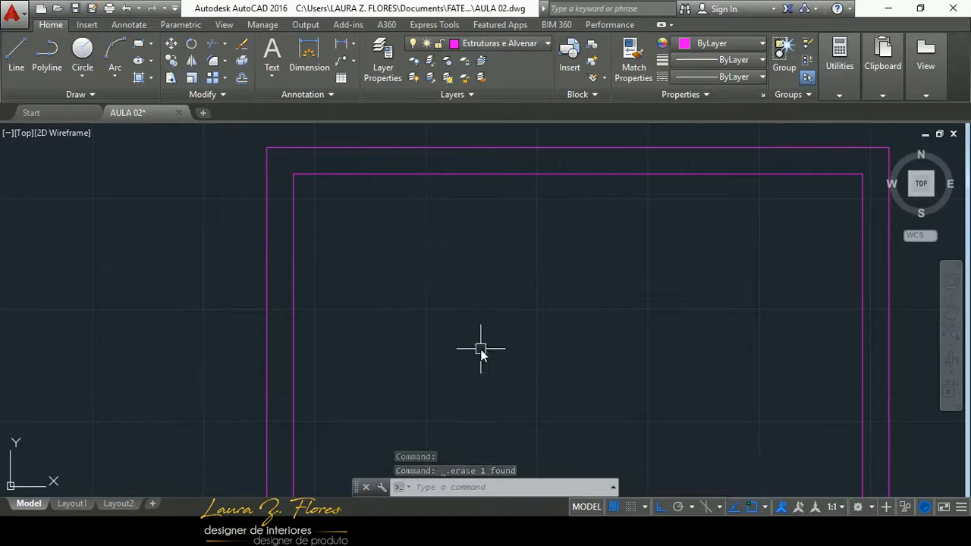
# - Draw a line from the inner wall's upper-left corner 5 units straight down, continuing horizontally left to the outer wall line
pyautogui.write('l')
pyautogui.press('Return')
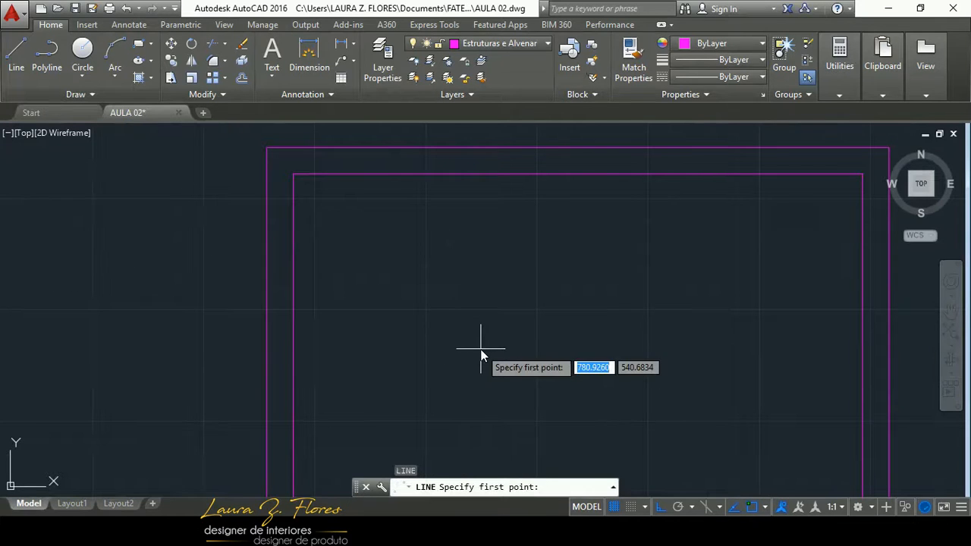
pyautogui.click(294, 176)
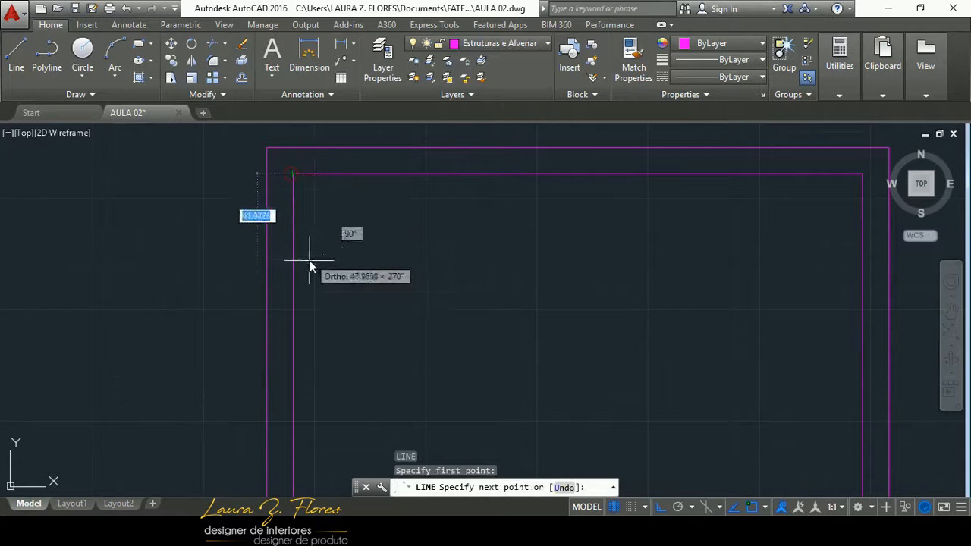
pyautogui.write('5')
pyautogui.press('Return')
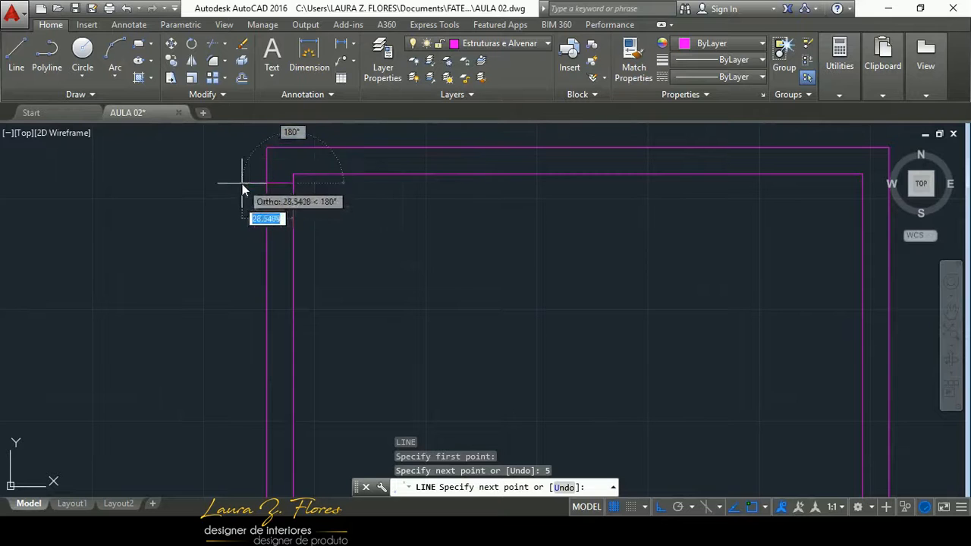
pyautogui.click(266, 184)
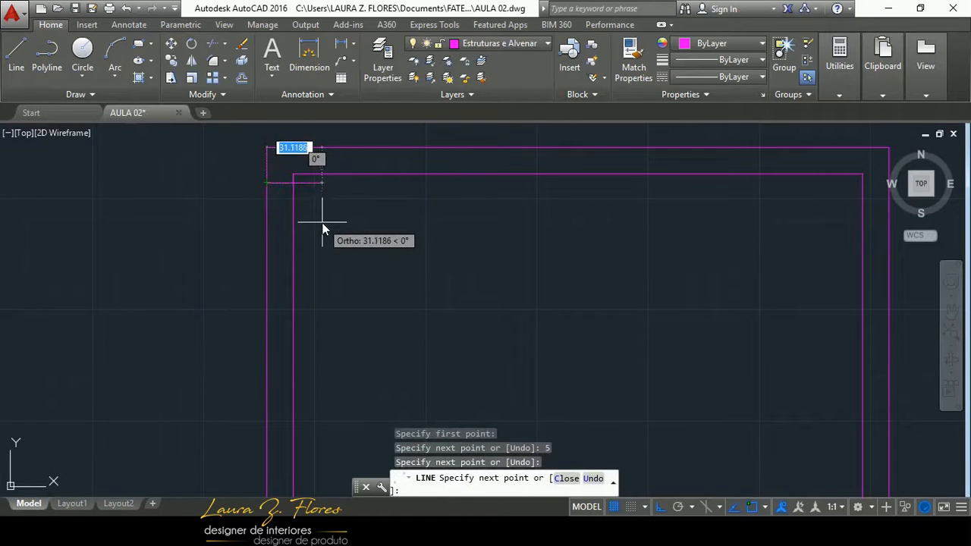
pyautogui.press('Escape')
pyautogui.scroll(3, 237, 183)
pyautogui.scroll(-3, 255, 210)
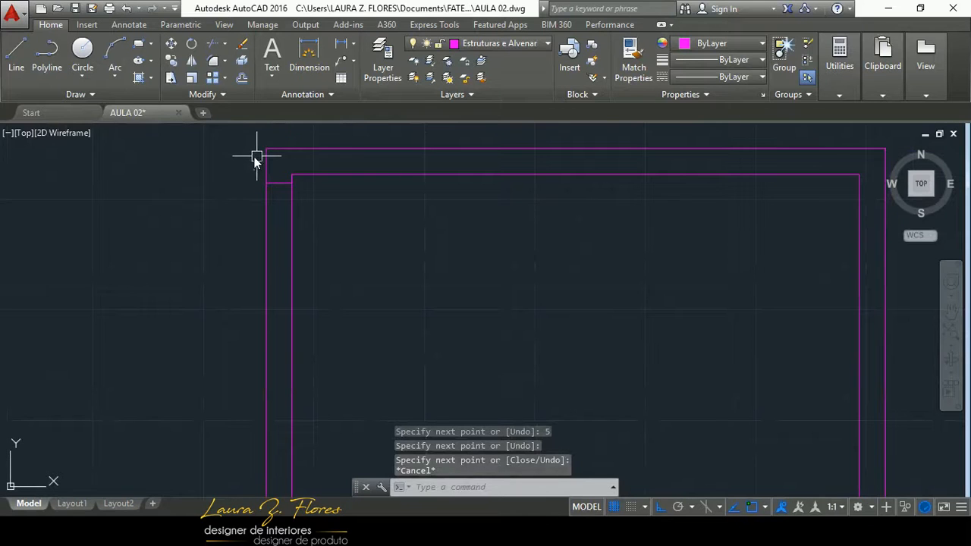
# - Inspect the new door jamb at the upper-left corner and switch to HOME OFFICE - PLANTA 2.pdf in Acrobat Reader to consult the plan's dimensions
pyautogui.scroll(-1, 357, 232)
pyautogui.scroll(1, 340, 223)
pyautogui.scroll(3, 288, 189)
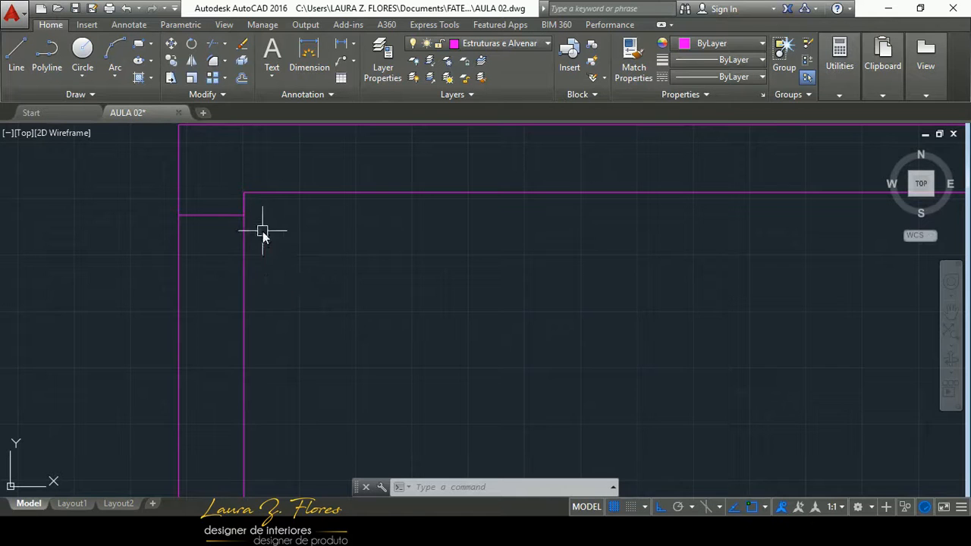
pyautogui.scroll(-3, 260, 229)
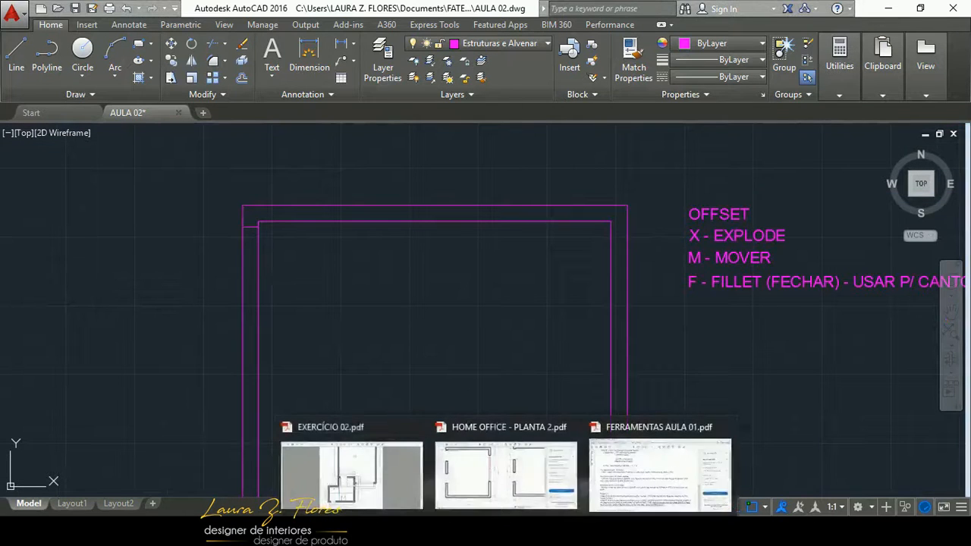
pyautogui.click(488, 462)
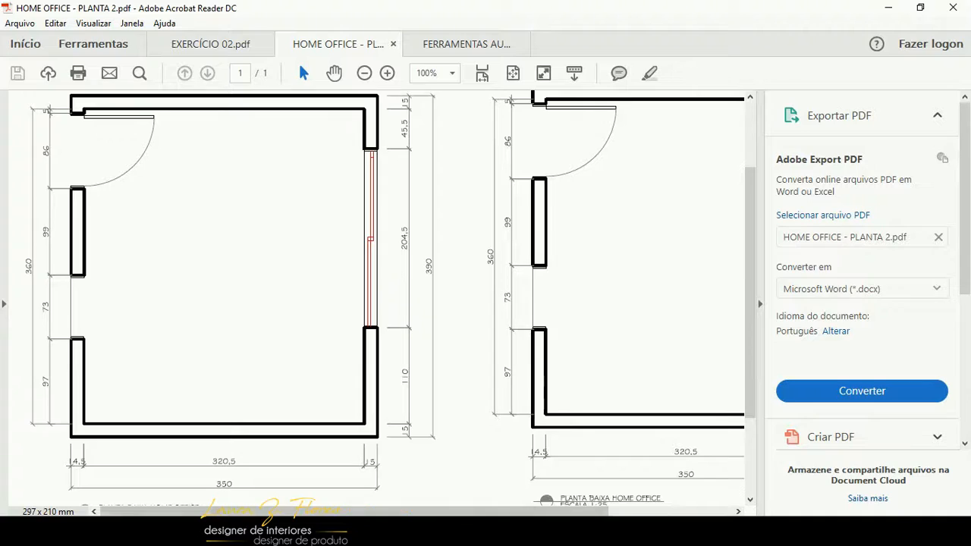
# - Switch to AutoCAD and offset the short line across the left wall downward by 86 to mark the door opening
pyautogui.click(372, 532)
pyautogui.moveTo(293, 334); pyautogui.dragTo(306, 292, button='middle')
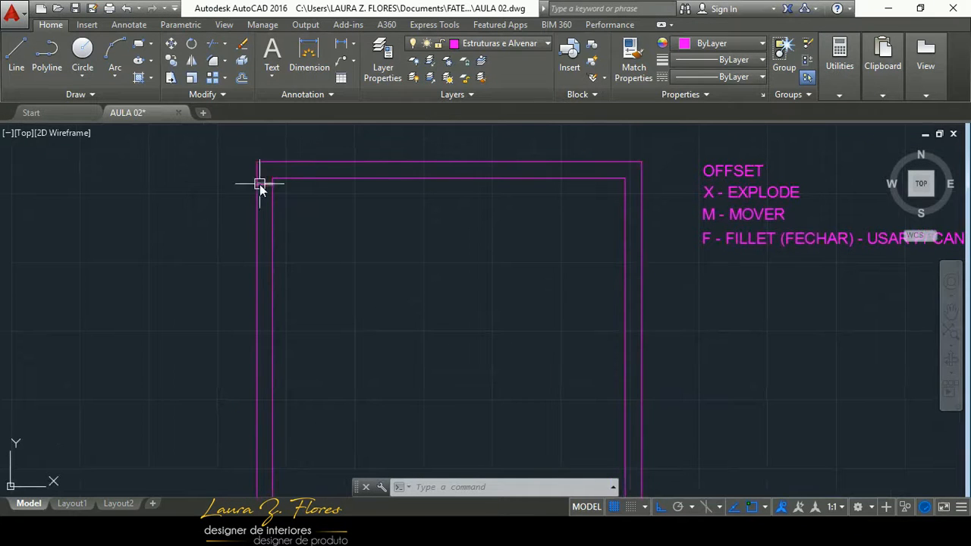
pyautogui.moveTo(508, 253); pyautogui.dragTo(440, 244, button='middle')
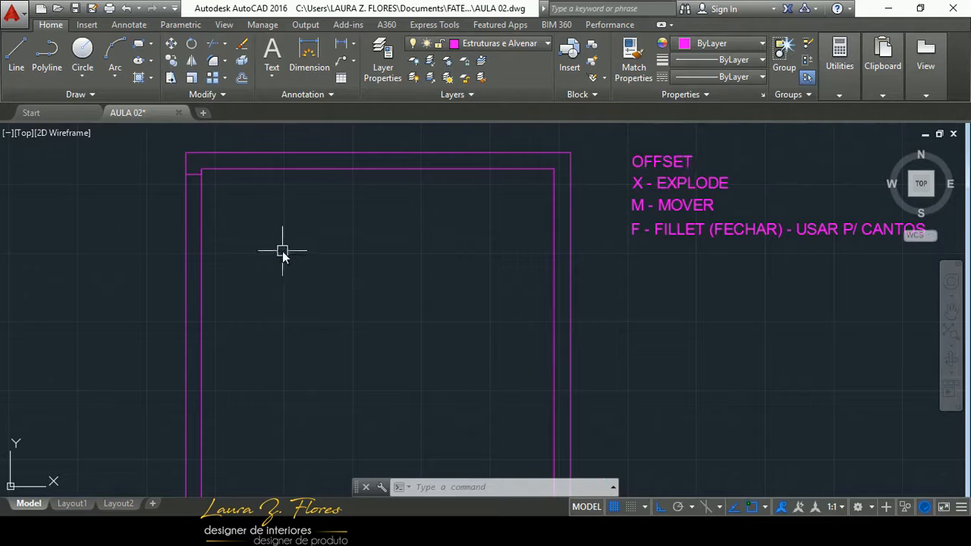
pyautogui.moveTo(282, 251); pyautogui.dragTo(344, 258, button='middle')
pyautogui.write('o')
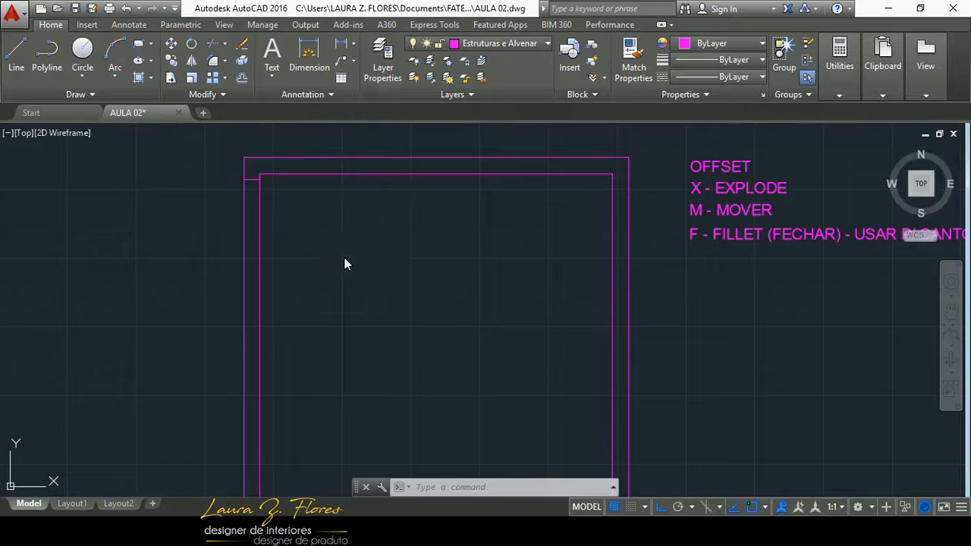
pyautogui.press('Return')
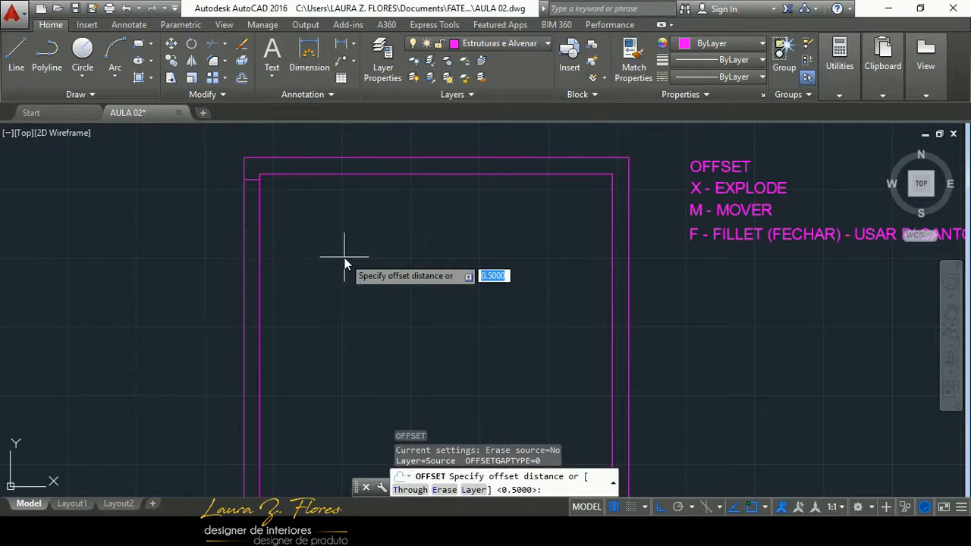
pyautogui.press('Return')
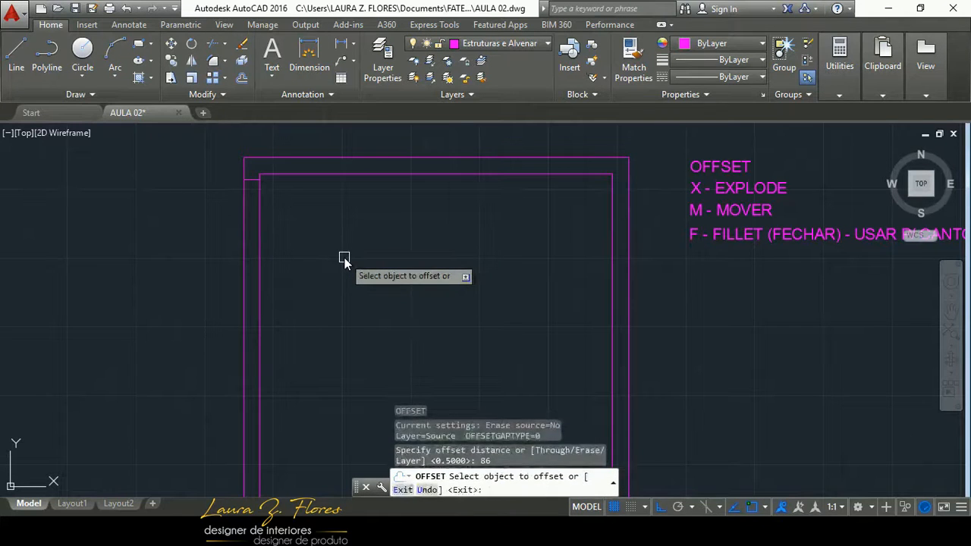
pyautogui.scroll(5, 259, 184)
pyautogui.click(213, 170)
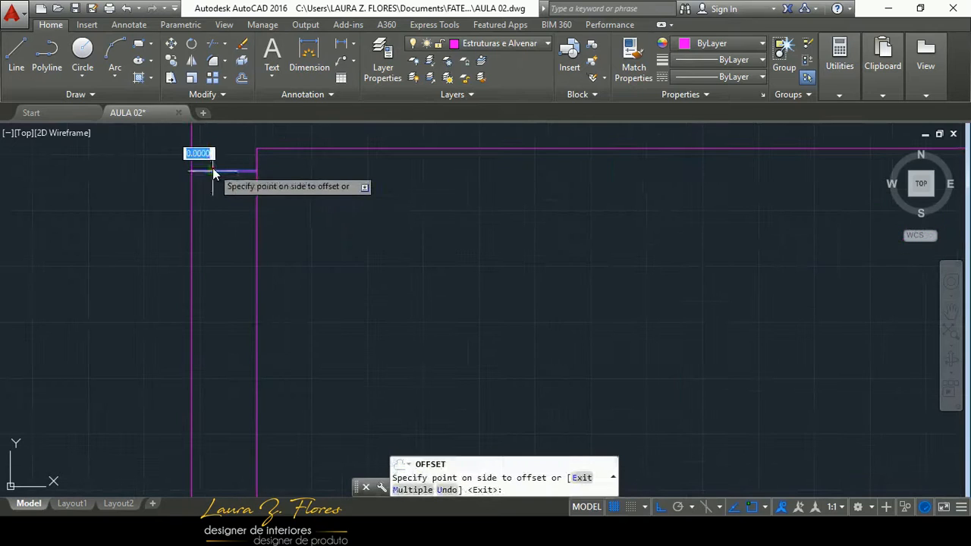
pyautogui.click(238, 298)
pyautogui.scroll(-5, 253, 252)
pyautogui.scroll(4, 281, 241)
pyautogui.press('Escape')
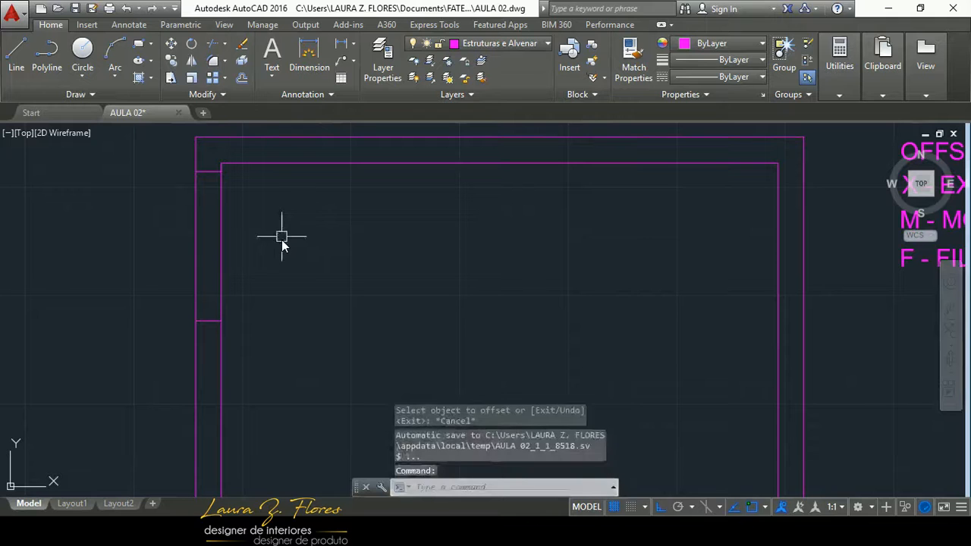
# - Trim the inner and outer left wall lines between the two short cross lines to open the doorway
pyautogui.moveTo(281, 237)
pyautogui.mouseDown(button='middle')
pyautogui.moveTo(331, 232)
pyautogui.moveTo(358, 251)
pyautogui.mouseUp(button='middle')
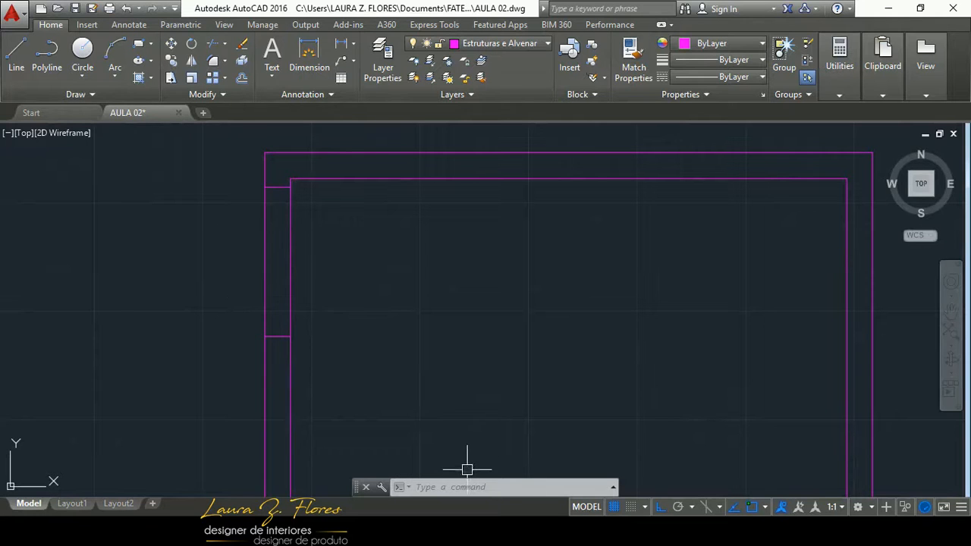
pyautogui.hotkey('alt', 'Tab')
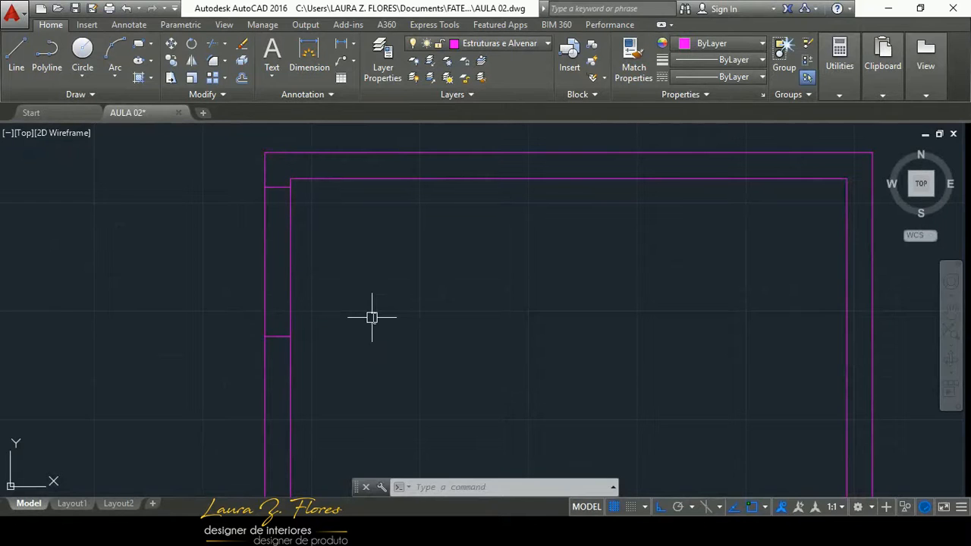
pyautogui.write('TR')
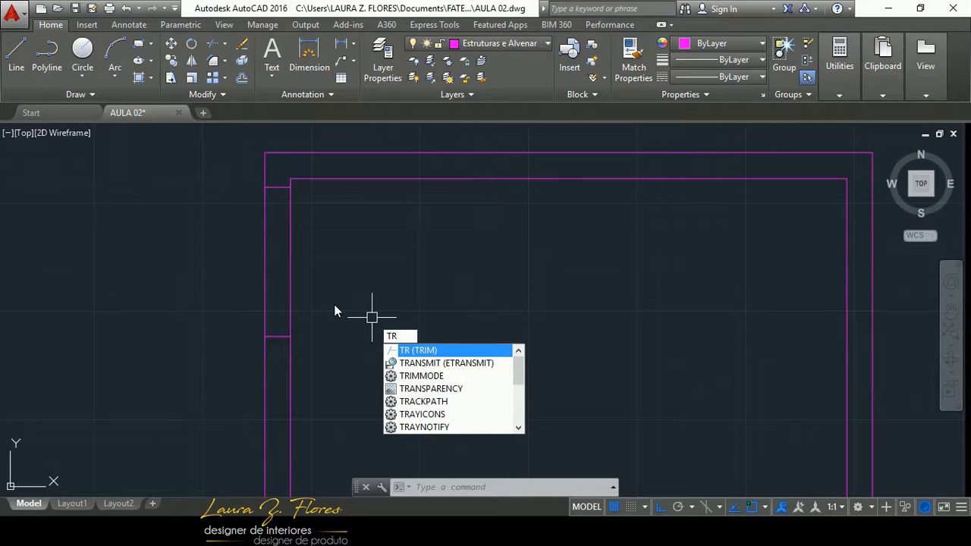
pyautogui.press('Return')
pyautogui.press('Return')
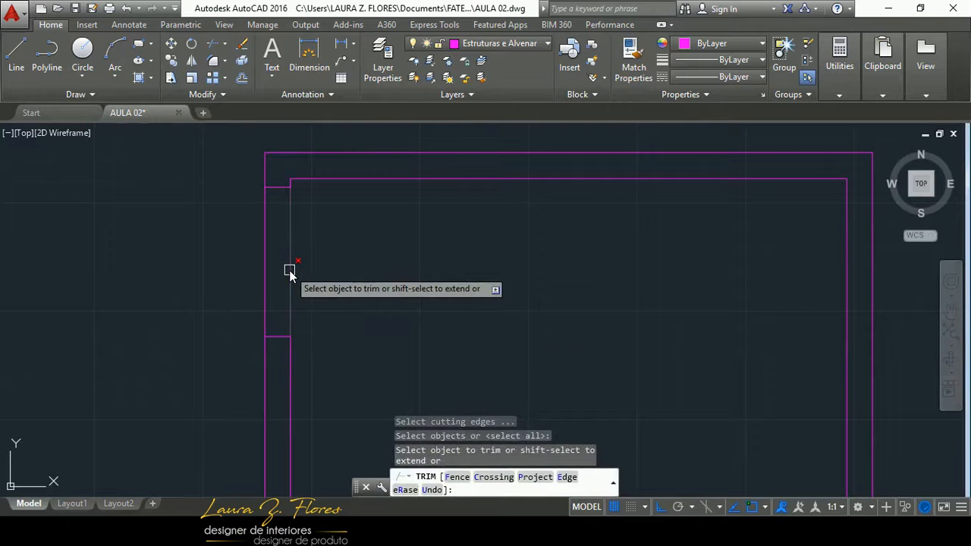
pyautogui.click(290, 278)
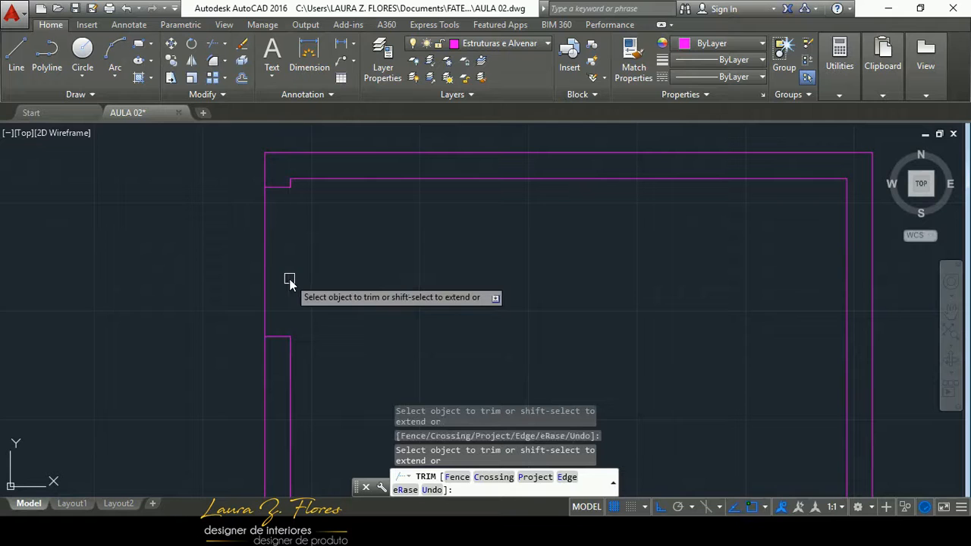
pyautogui.click(265, 252)
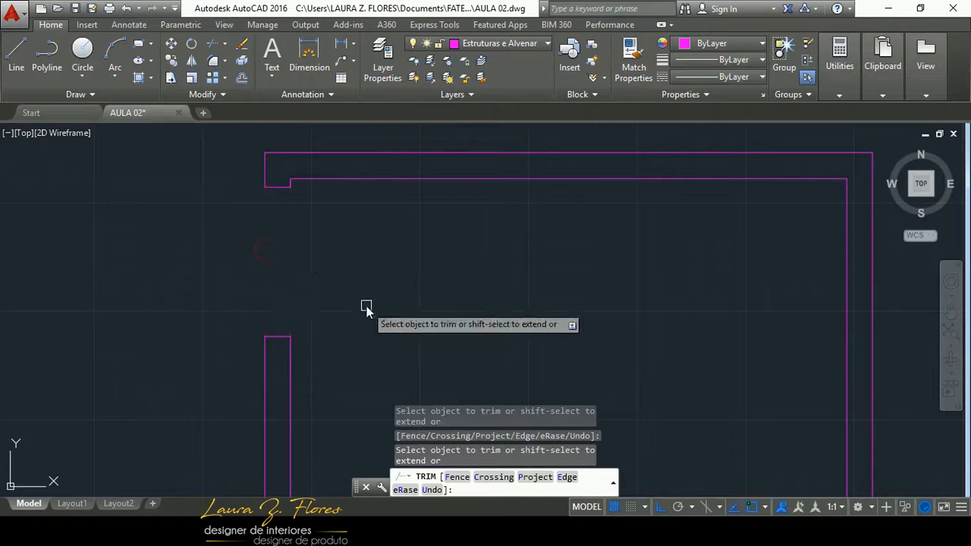
pyautogui.scroll(-6, 340, 230)
pyautogui.scroll(4, 340, 230)
pyautogui.scroll(2, 340, 231)
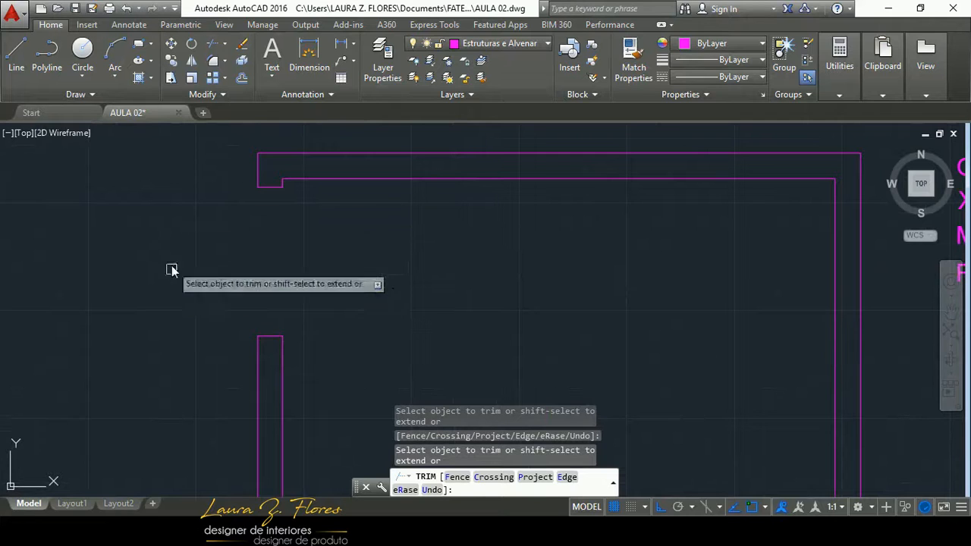
# - Undo both doorway trims, examine where the upper cross line meets the inner wall line, and exit Trim
pyautogui.hotkey('ctrl', 'z')
pyautogui.hotkey('ctrl', 'z')
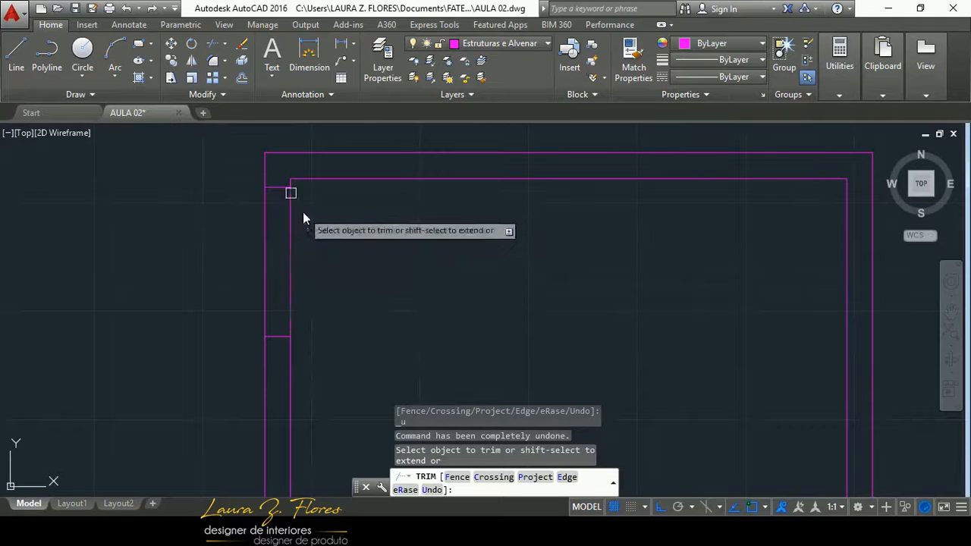
pyautogui.scroll(8, 277, 185)
pyautogui.scroll(4, 367, 190)
pyautogui.scroll(2, 296, 290)
pyautogui.scroll(-3, 301, 245)
pyautogui.scroll(1, 301, 244)
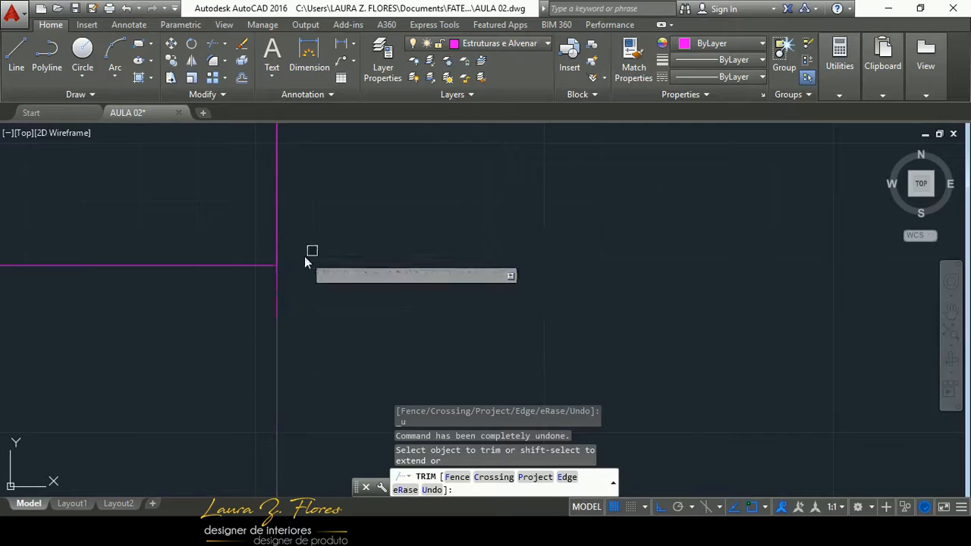
pyautogui.scroll(-4, 347, 190)
pyautogui.scroll(-3, 347, 190)
pyautogui.scroll(3, 362, 281)
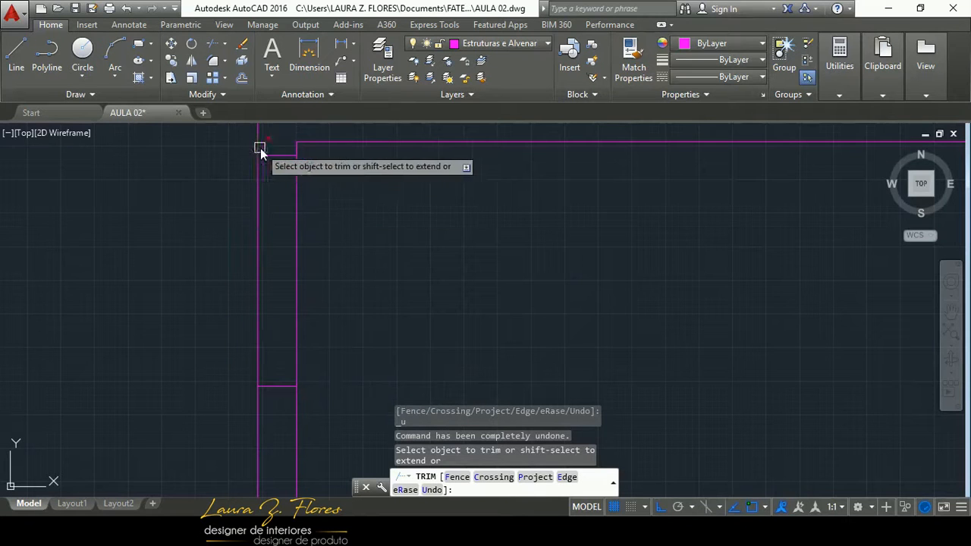
pyautogui.press('Escape')
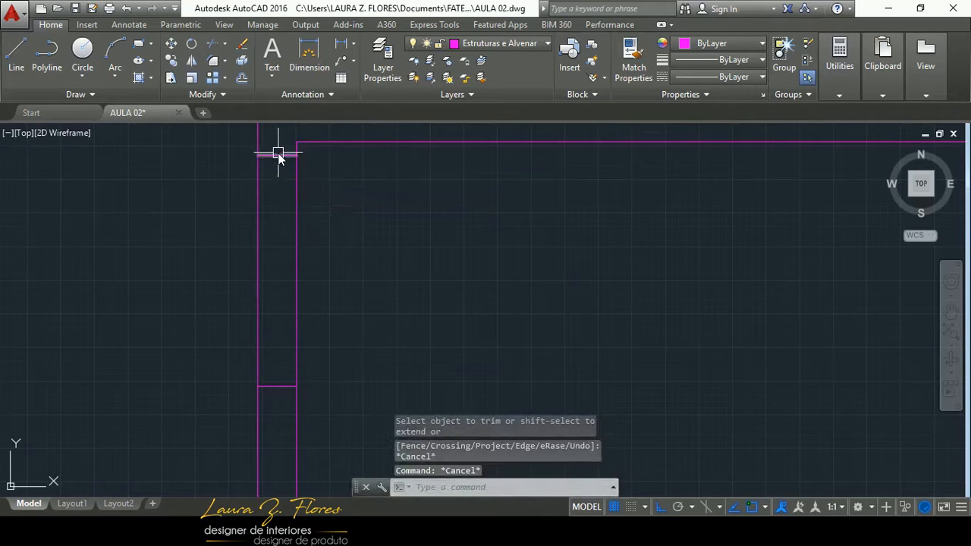
# - Stretch the inner end of the upper cross line back slightly so it stops short of the inner wall line
pyautogui.click(279, 154)
pyautogui.scroll(10, 296, 150)
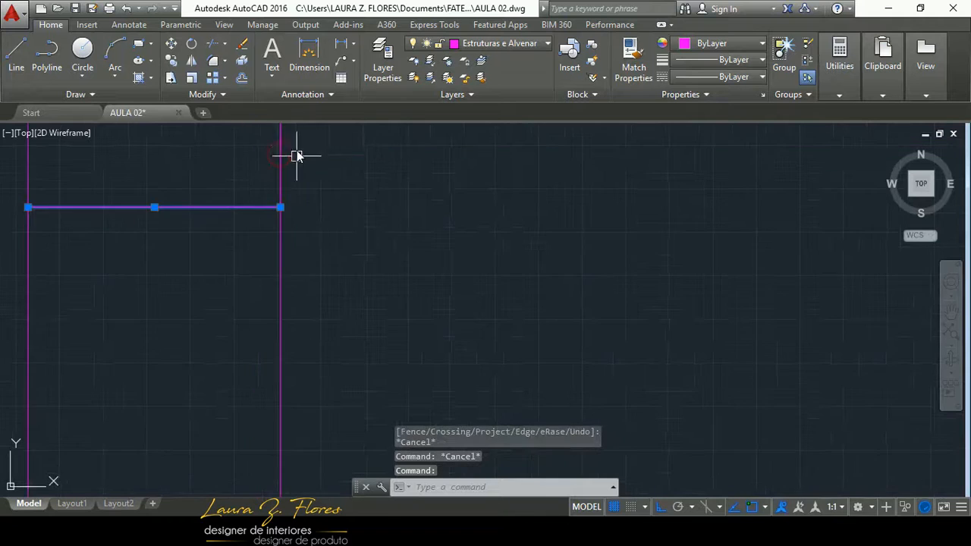
pyautogui.moveTo(269, 211); pyautogui.dragTo(281, 340, button='middle')
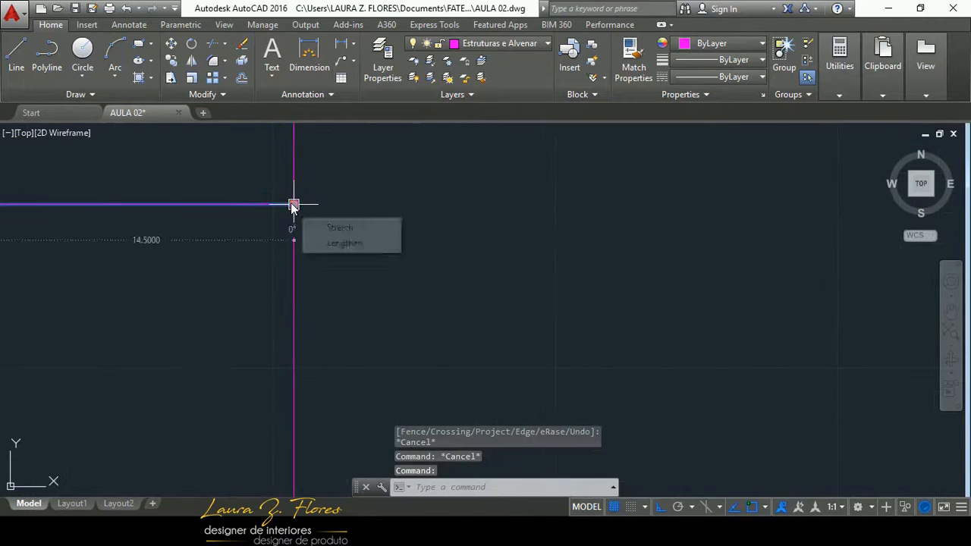
pyautogui.click(293, 204)
pyautogui.click(296, 216)
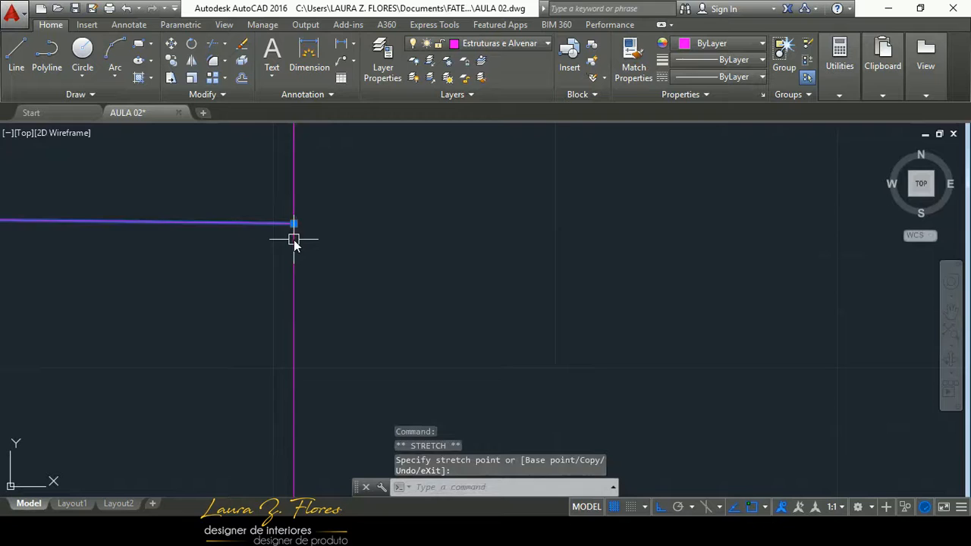
pyautogui.hotkey('ctrl', 'z')
pyautogui.click(288, 204)
pyautogui.click(294, 204)
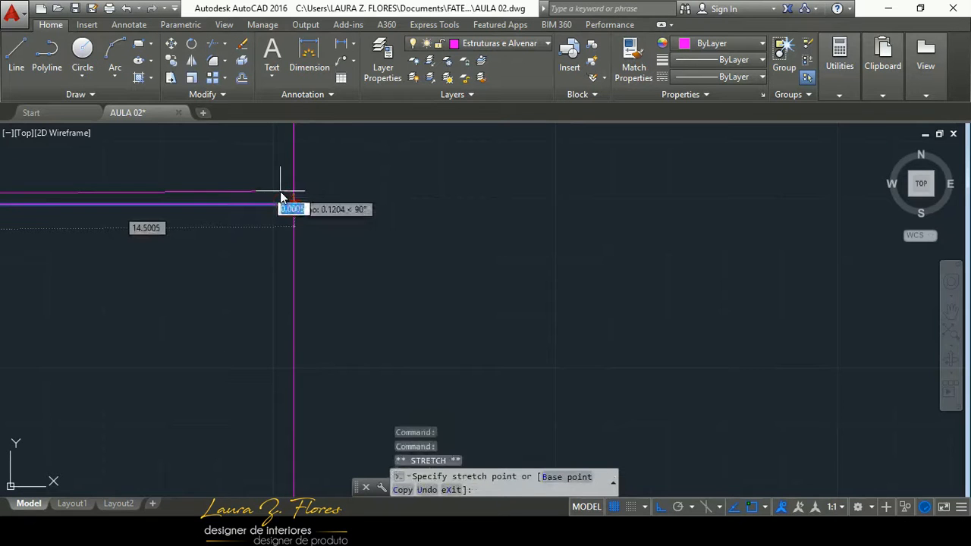
pyautogui.click(277, 205)
pyautogui.press('Escape')
pyautogui.scroll(-8, 320, 182)
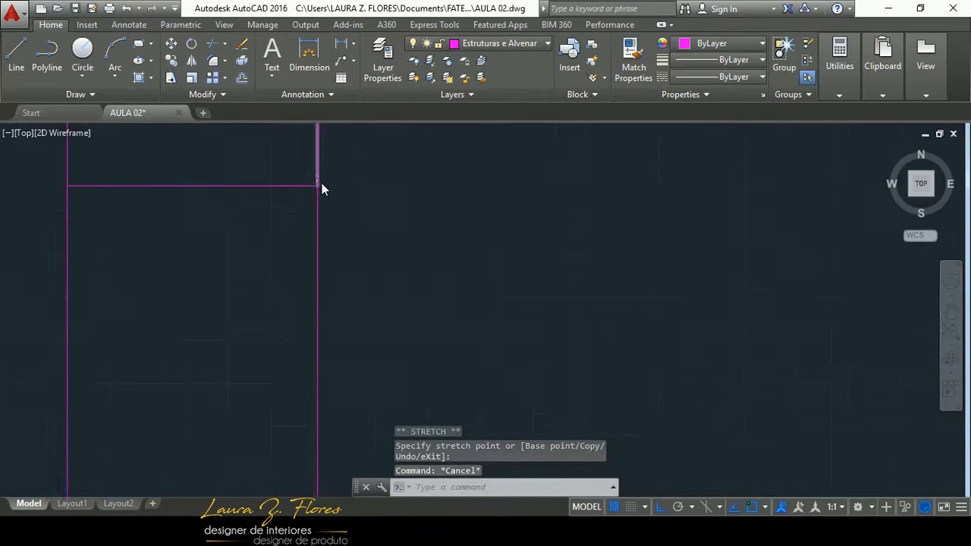
pyautogui.moveTo(405, 330); pyautogui.dragTo(399, 275, button='middle')
pyautogui.scroll(-3, 359, 256)
pyautogui.write('tr')
pyautogui.press('Return')
pyautogui.press('Return')
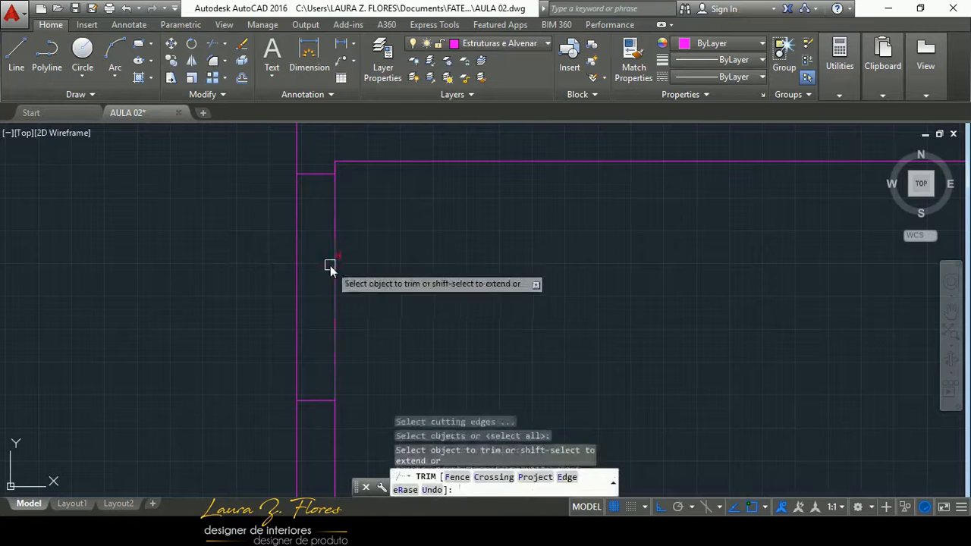
pyautogui.scroll(5, 321, 180)
pyautogui.scroll(2, 425, 234)
pyautogui.scroll(-5, 359, 217)
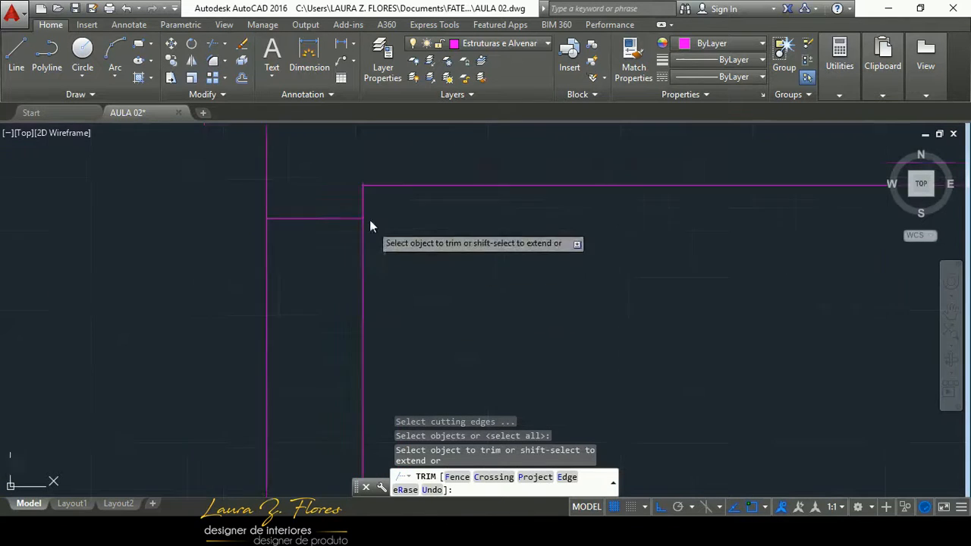
pyautogui.scroll(-3, 369, 220)
pyautogui.scroll(2, 364, 285)
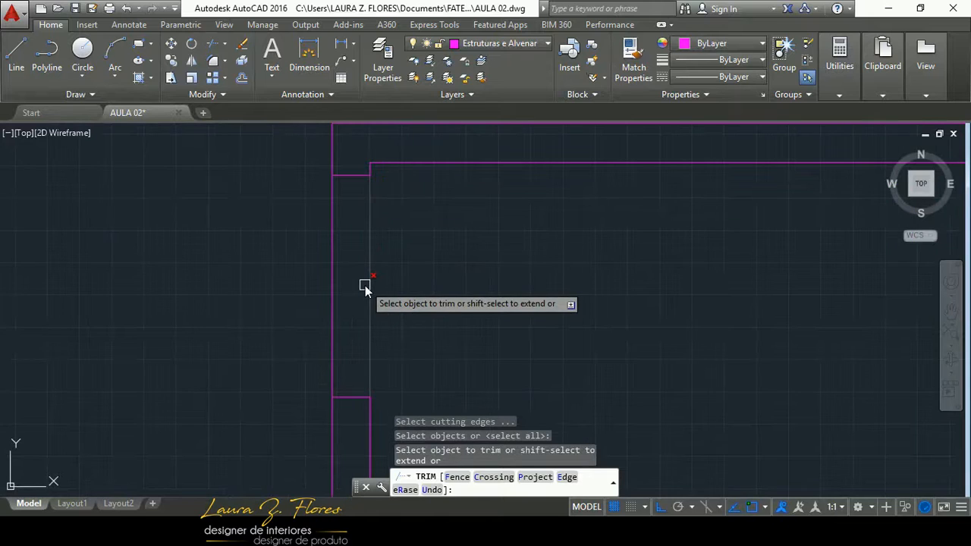
pyautogui.scroll(5, 364, 163)
pyautogui.press('Escape')
# - Delete the overlapping short segment of the inner wall line above the upper cross line
pyautogui.click(384, 194)
pyautogui.press('Delete')
pyautogui.scroll(4, 386, 217)
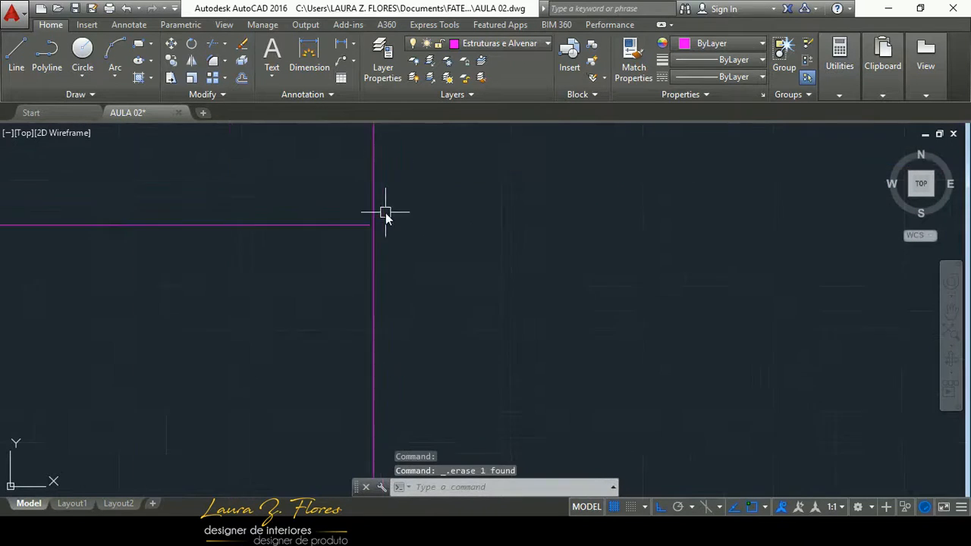
pyautogui.scroll(-6, 366, 169)
pyautogui.scroll(-1, 366, 165)
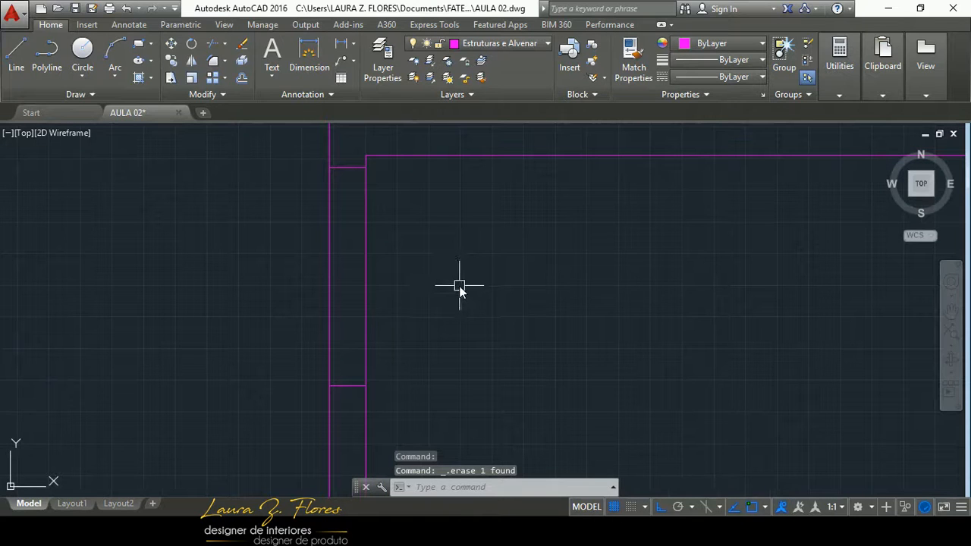
# - Trim the inner left wall line above the lower cross line and examine the corner beside the shortened cross line
pyautogui.write('TR')
pyautogui.press('Return')
pyautogui.press('Return')
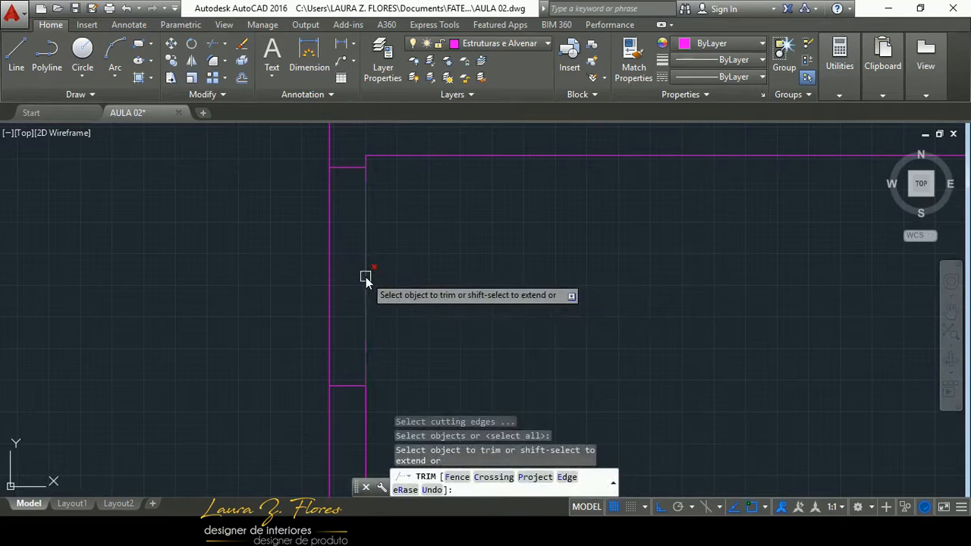
pyautogui.click(366, 277)
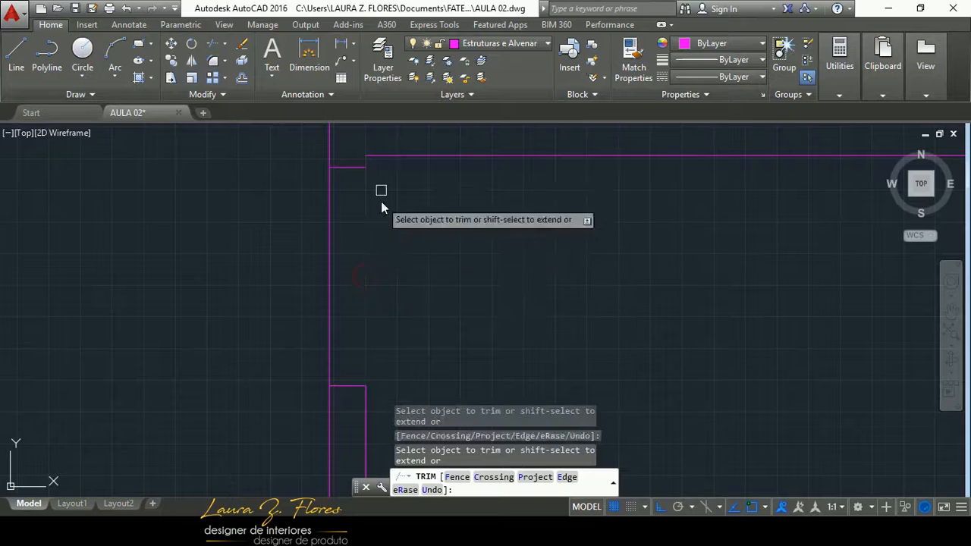
pyautogui.scroll(8, 357, 152)
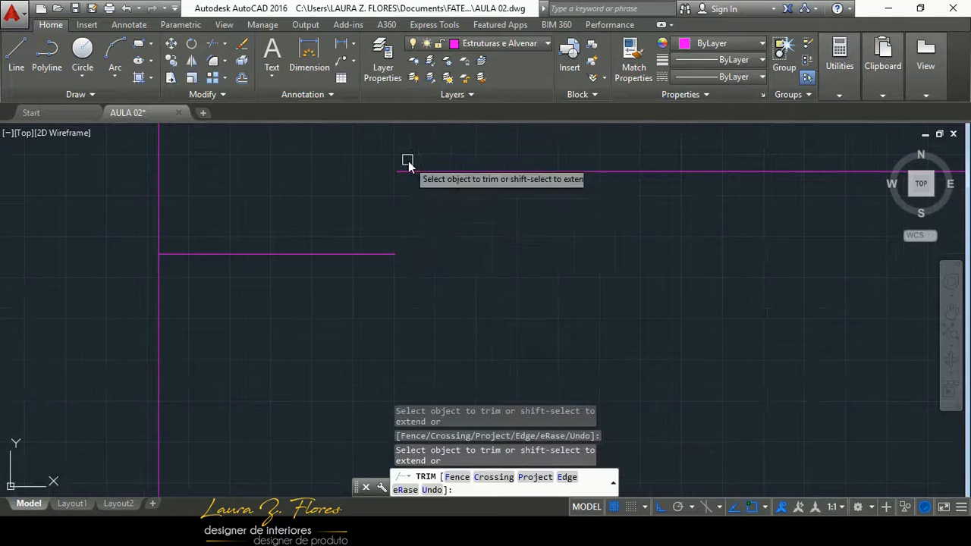
pyautogui.scroll(-2, 383, 155)
pyautogui.scroll(-3, 406, 250)
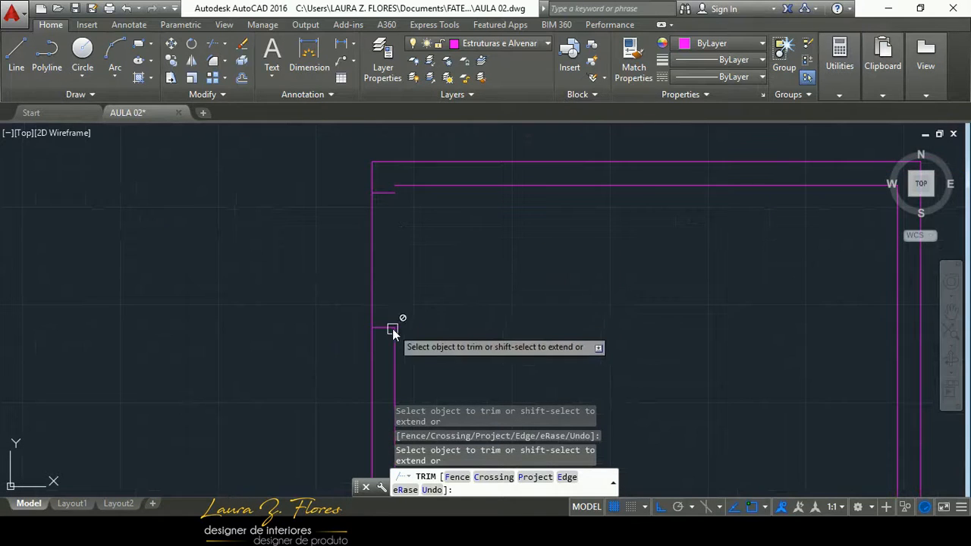
pyautogui.scroll(4, 393, 194)
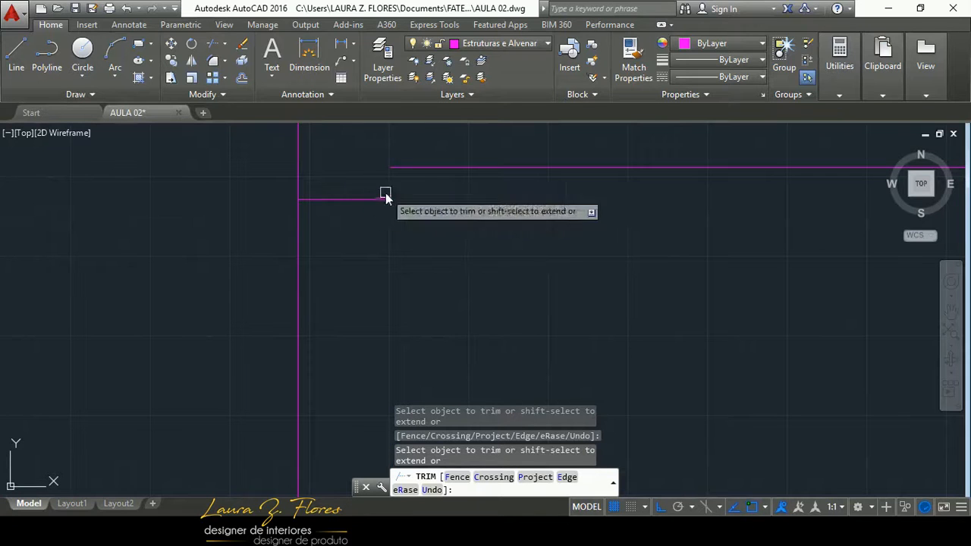
# - Undo the last trim of the inner left wall line
pyautogui.hotkey('ctrl', 'z')
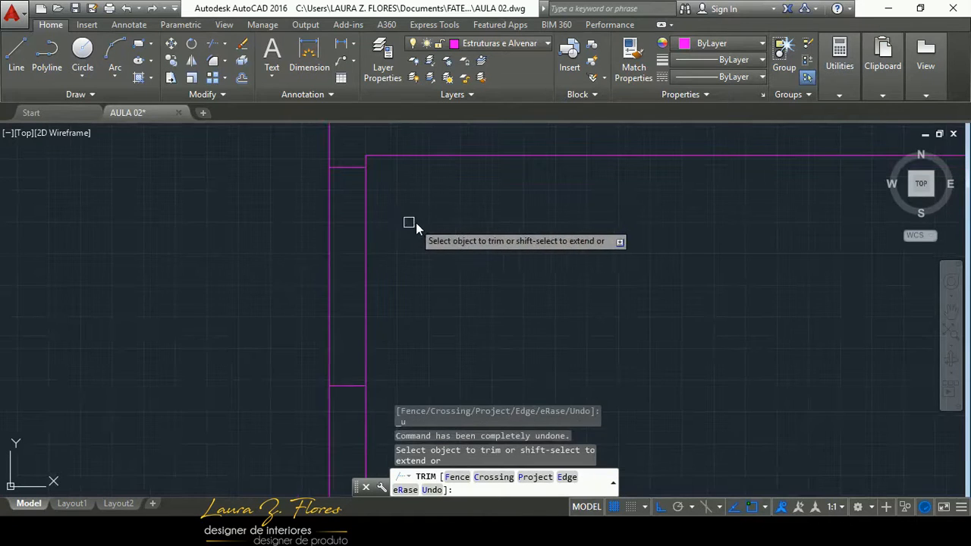
pyautogui.scroll(3, 365, 165)
pyautogui.scroll(-3, 341, 156)
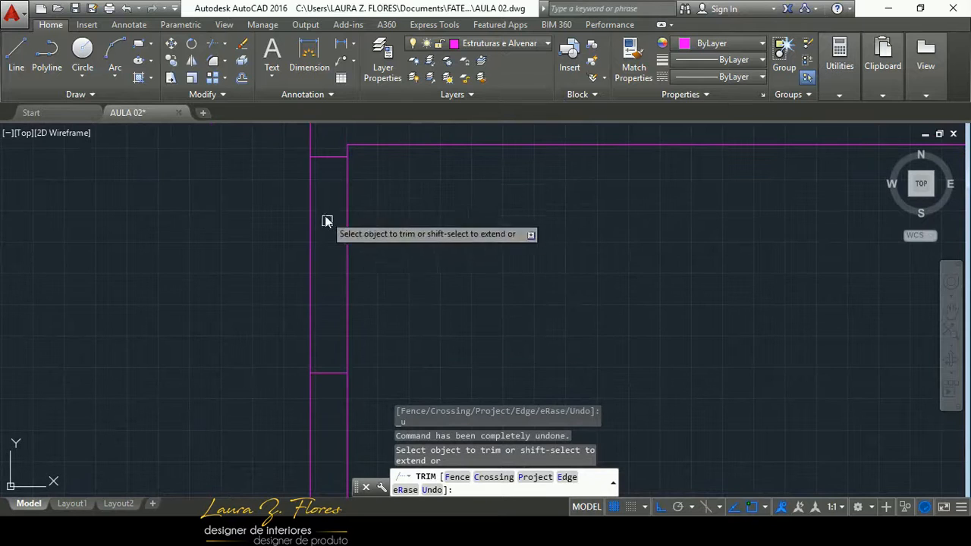
# - Extend the upper cross line of the door opening to the inner left wall line
pyautogui.press('Escape')
pyautogui.scroll(4, 351, 159)
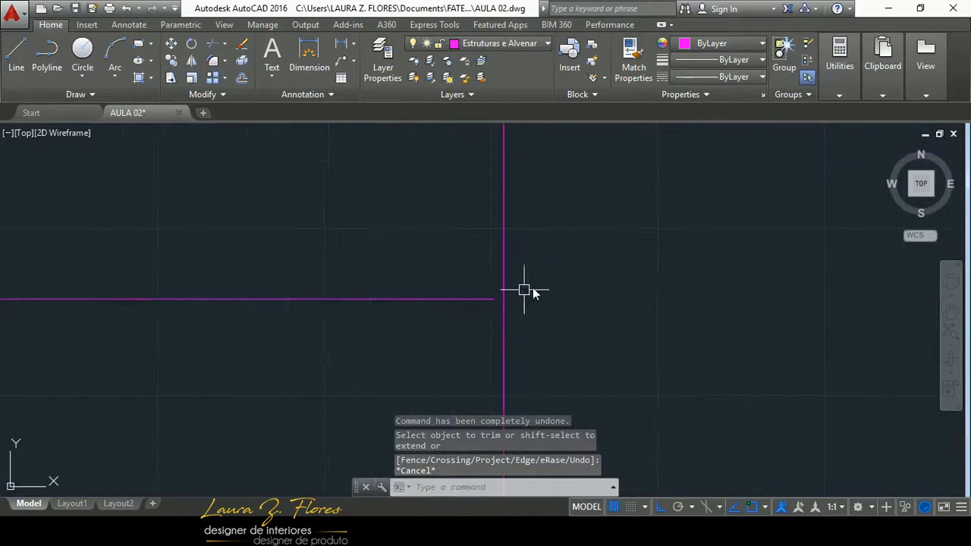
pyautogui.write('ex')
pyautogui.press('Return')
pyautogui.press('Return')
pyautogui.click(469, 299)
pyautogui.press('Return')
pyautogui.scroll(-10, 500, 181)
pyautogui.moveTo(553, 256); pyautogui.dragTo(472, 261, button='middle')
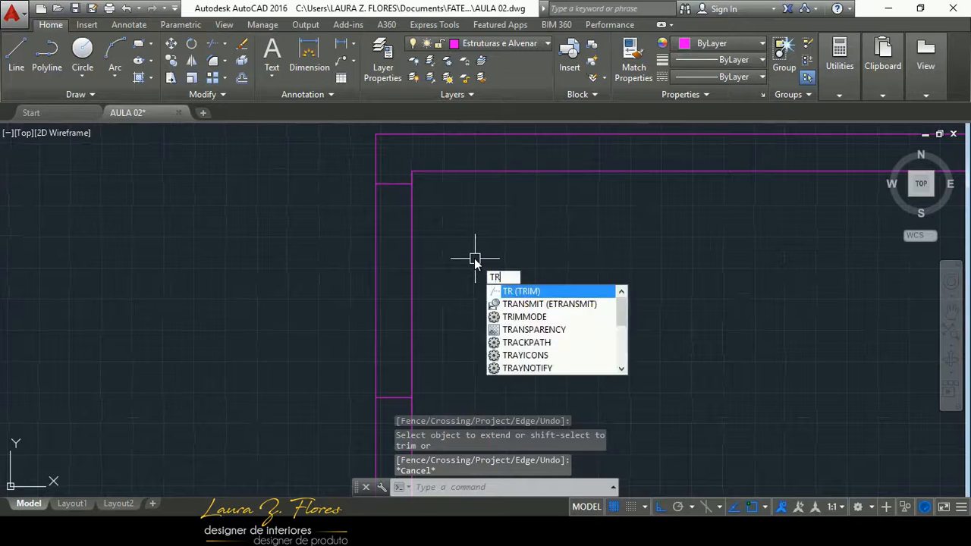
# - Trim the inner and outer left wall lines between the two cross lines to open the doorway
pyautogui.press('Return')
pyautogui.press('Return')
pyautogui.click(409, 246)
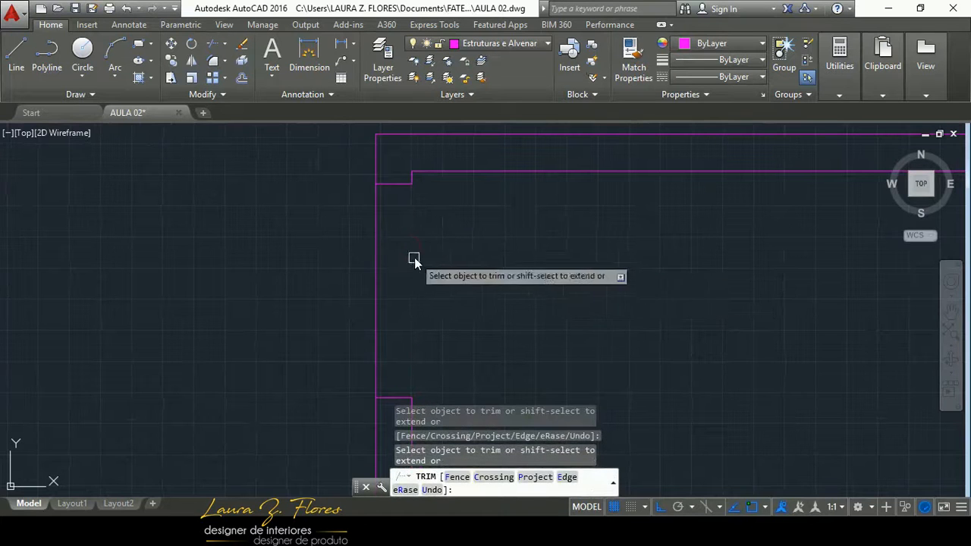
pyautogui.scroll(-5, 409, 235)
pyautogui.scroll(2, 426, 231)
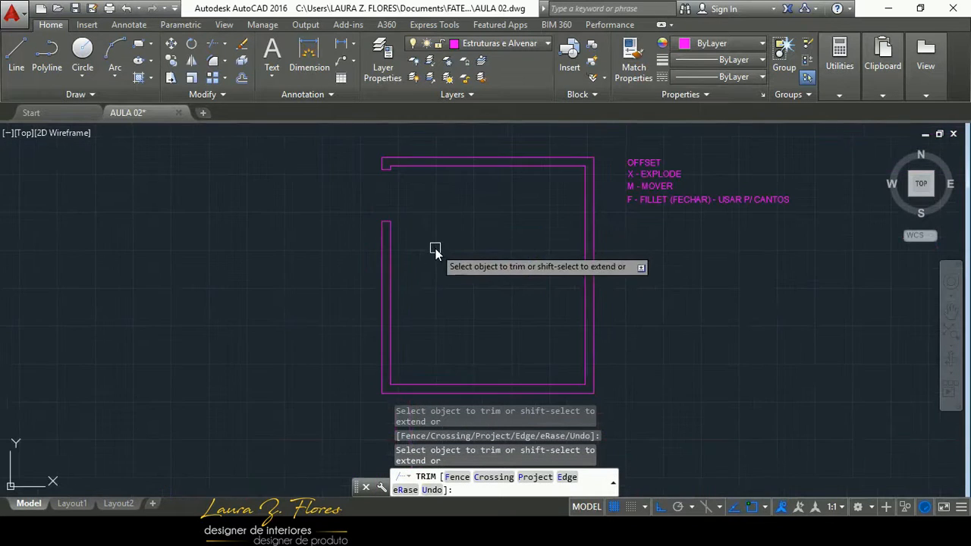
pyautogui.press('Escape')
pyautogui.moveTo(448, 303); pyautogui.dragTo(377, 314, button='middle')
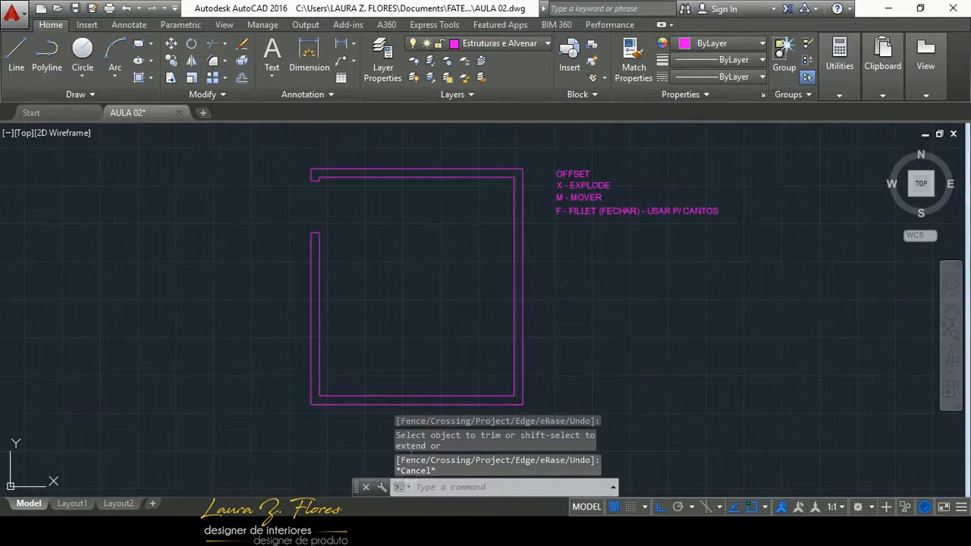
# - Check the home office plan PDF, then offset the cross line below the doorway 99 downward in AutoCAD
pyautogui.click(509, 491)
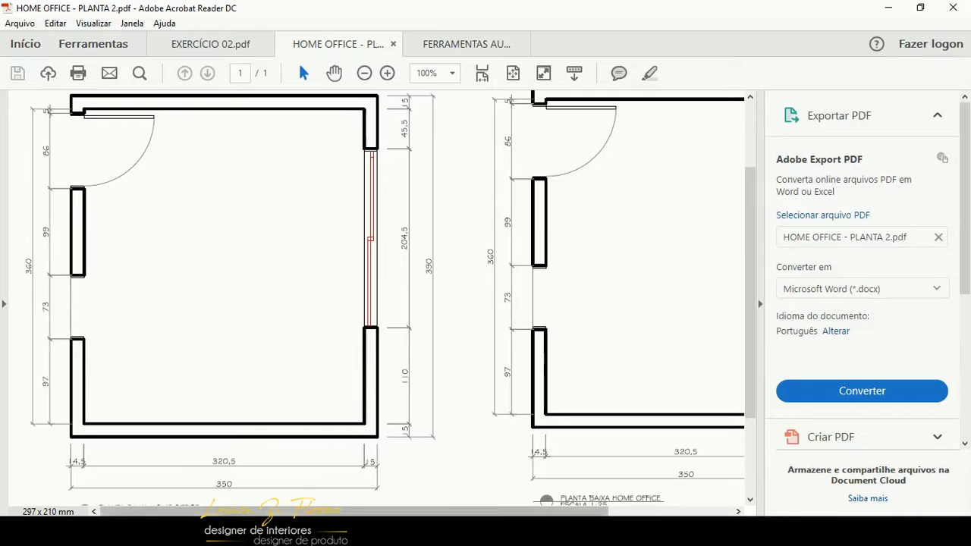
pyautogui.click(472, 531)
pyautogui.scroll(2, 318, 255)
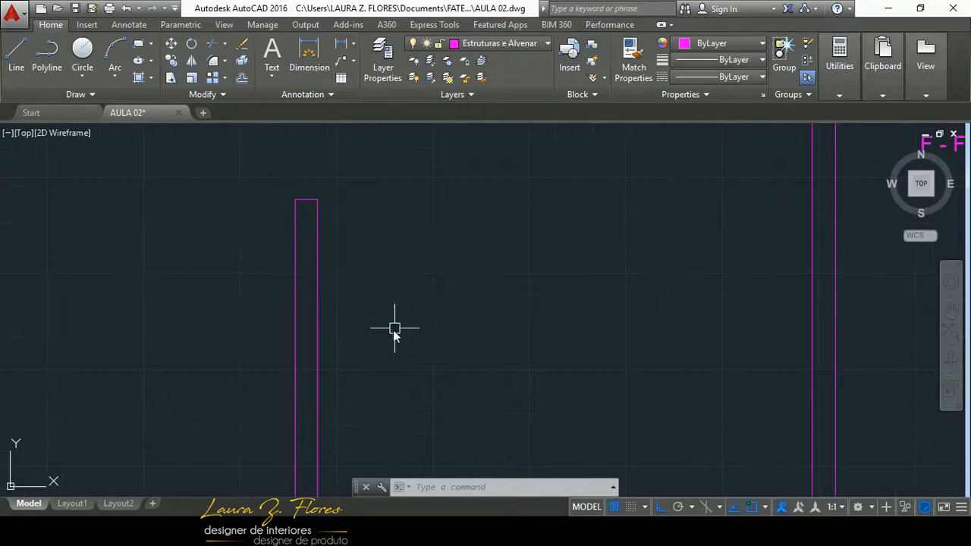
pyautogui.scroll(-3, 386, 287)
pyautogui.write('o')
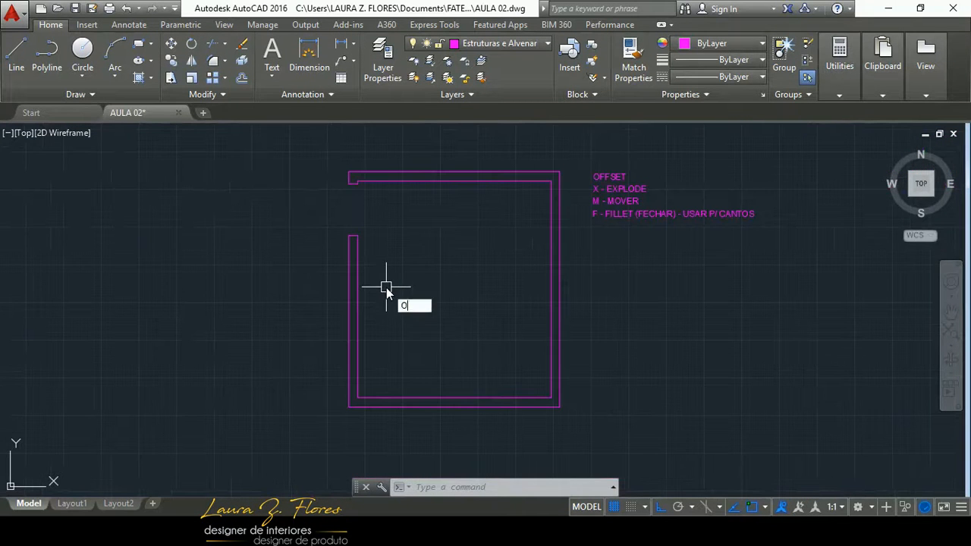
pyautogui.press('Return')
pyautogui.write('99')
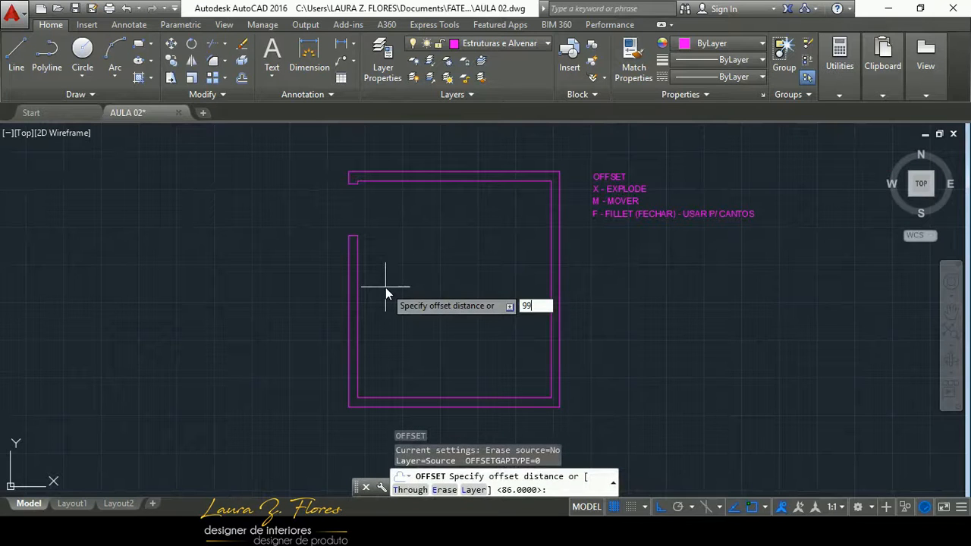
pyautogui.press('Return')
pyautogui.scroll(2, 339, 228)
pyautogui.scroll(2, 339, 228)
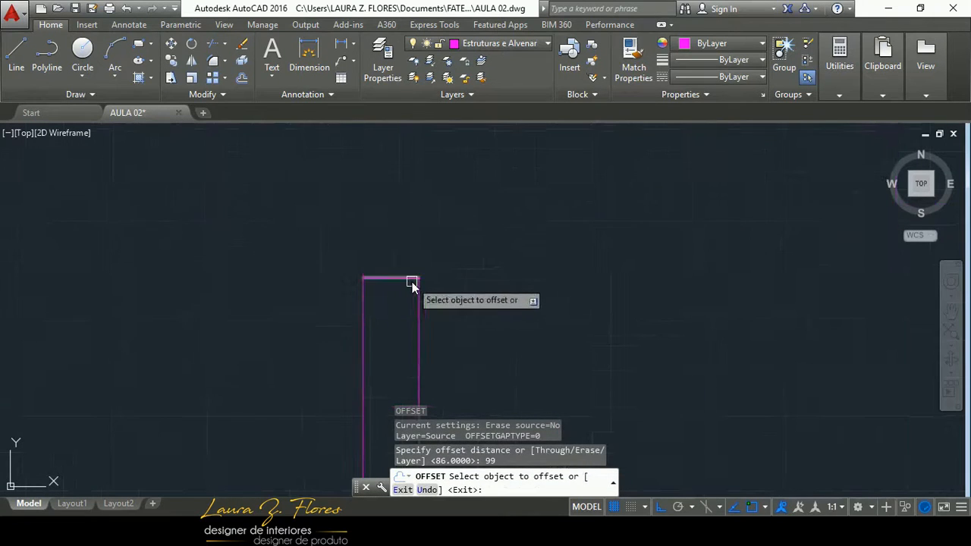
pyautogui.click(405, 277)
pyautogui.scroll(-1, 393, 197)
pyautogui.scroll(-3, 392, 197)
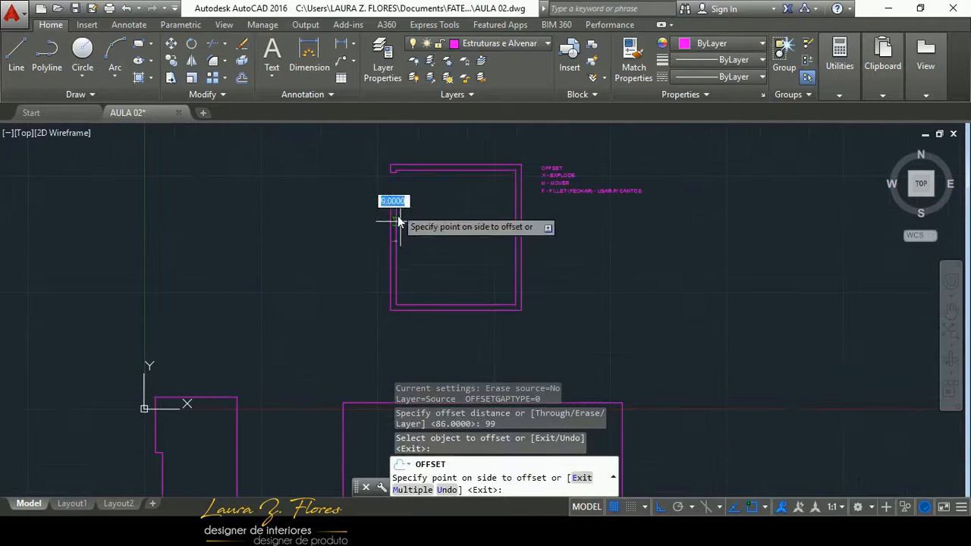
pyautogui.click(430, 274)
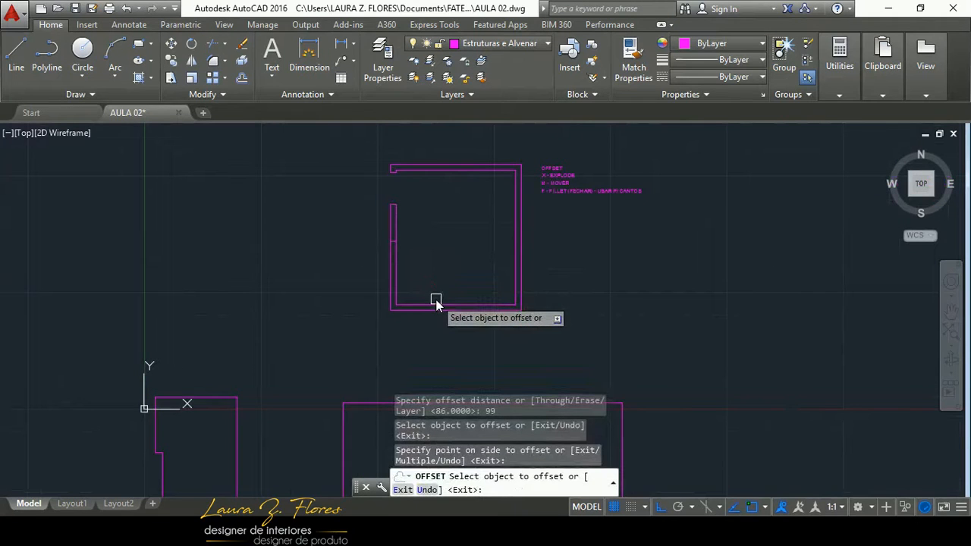
pyautogui.press('Escape')
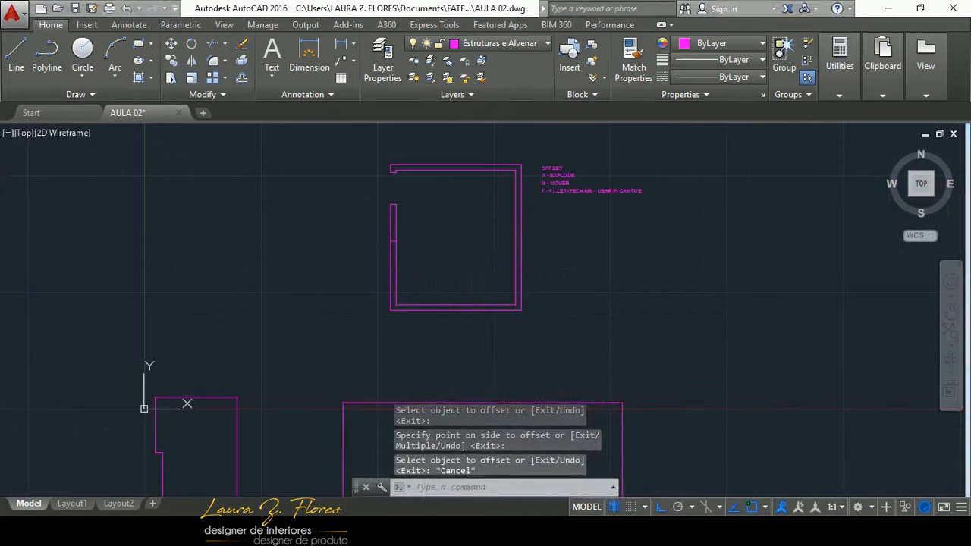
# - Review the Fillet and Offset instructions in FERRAMENTAS AULA 01.pdf
pyautogui.moveTo(506, 531)
pyautogui.scroll(7, 261, 286)
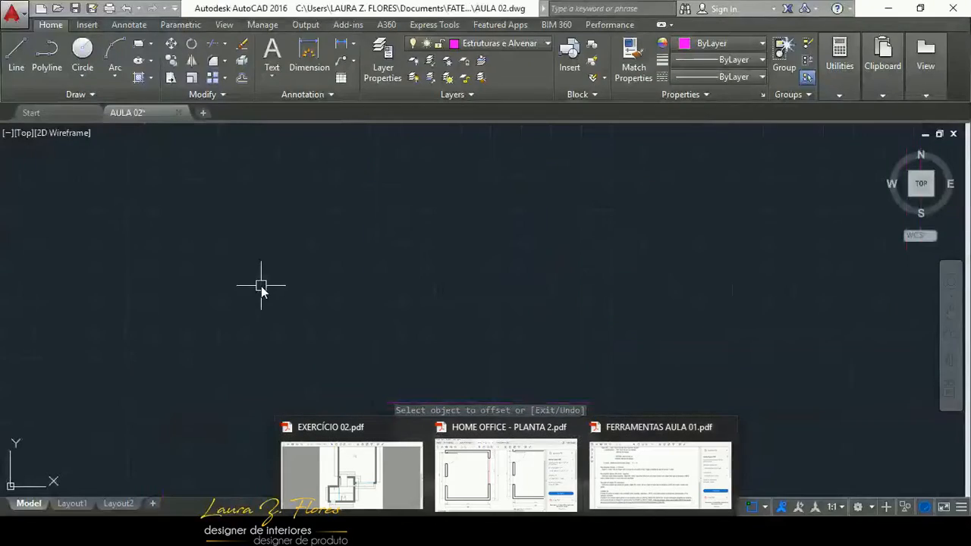
pyautogui.click(616, 453)
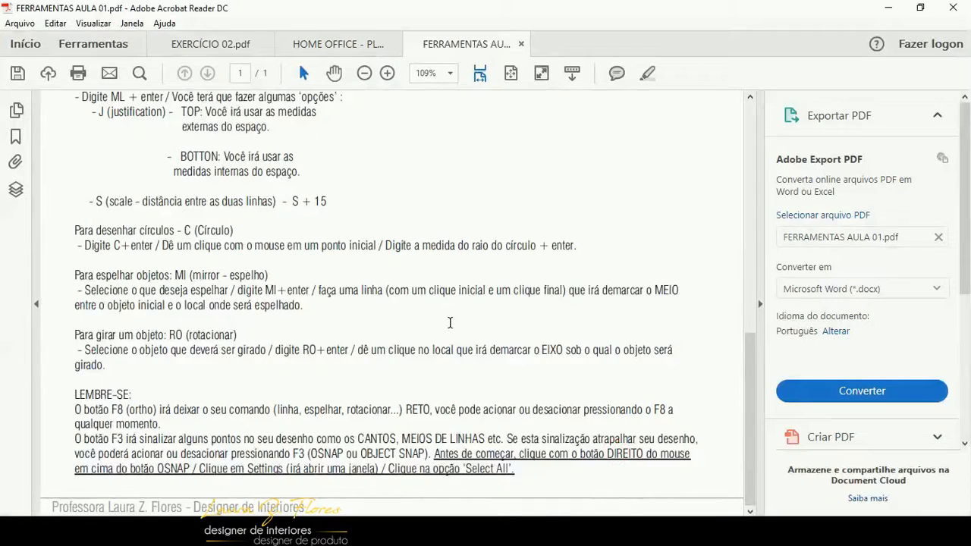
pyautogui.scroll(10, 549, 402)
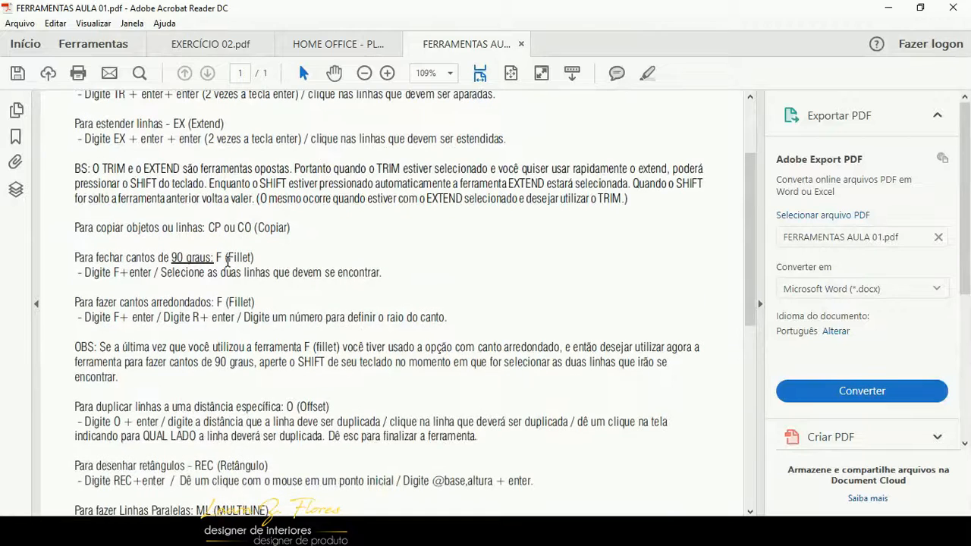
pyautogui.scroll(-2, 236, 248)
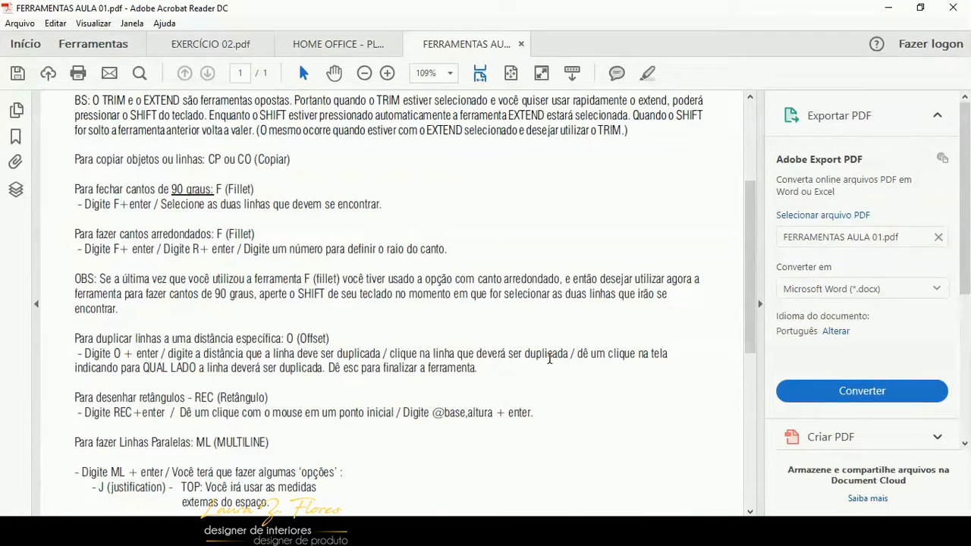
pyautogui.moveTo(472, 533)
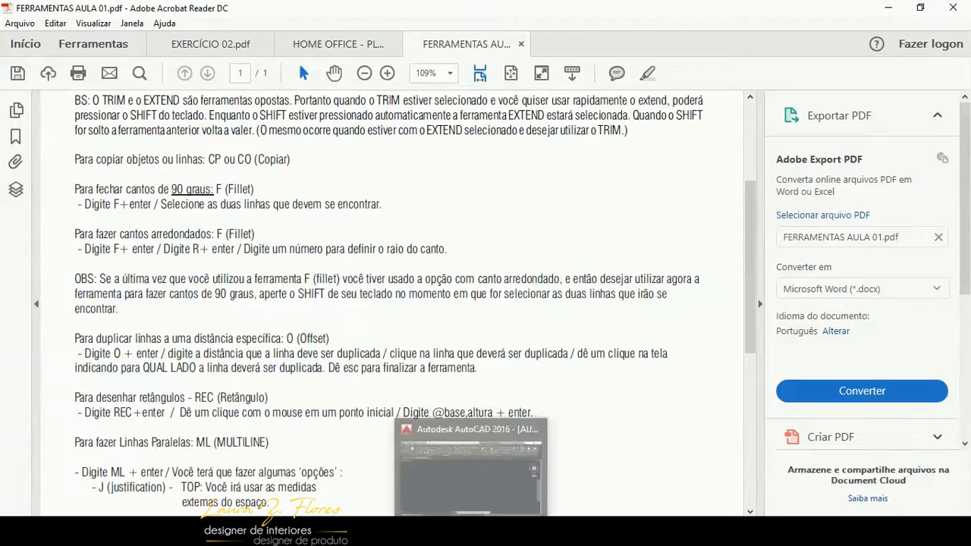
# - Return to AutoCAD and delete the offset cross line inside the left wall
pyautogui.click(473, 481)
pyautogui.scroll(-3, 369, 365)
pyautogui.scroll(6, 472, 327)
pyautogui.click(301, 393)
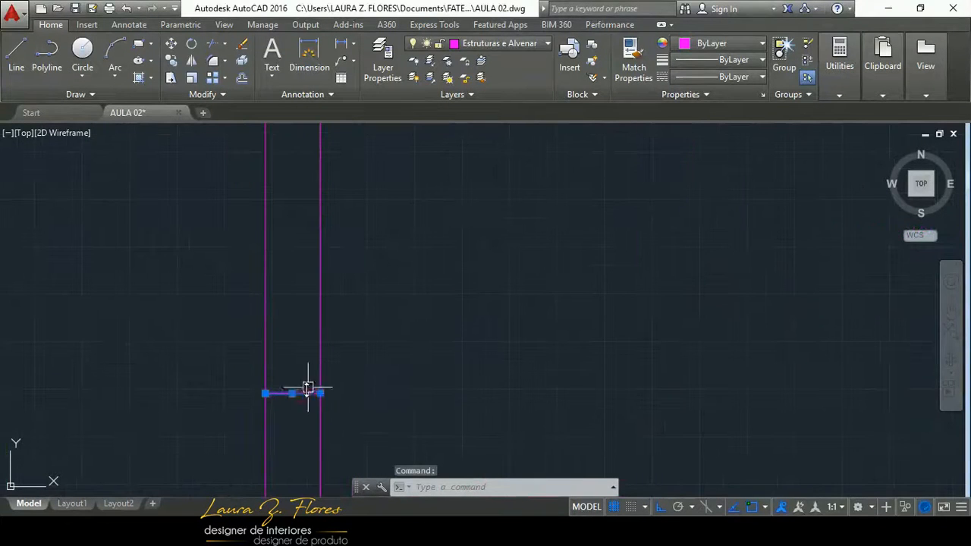
pyautogui.press('Delete')
pyautogui.scroll(-3, 396, 347)
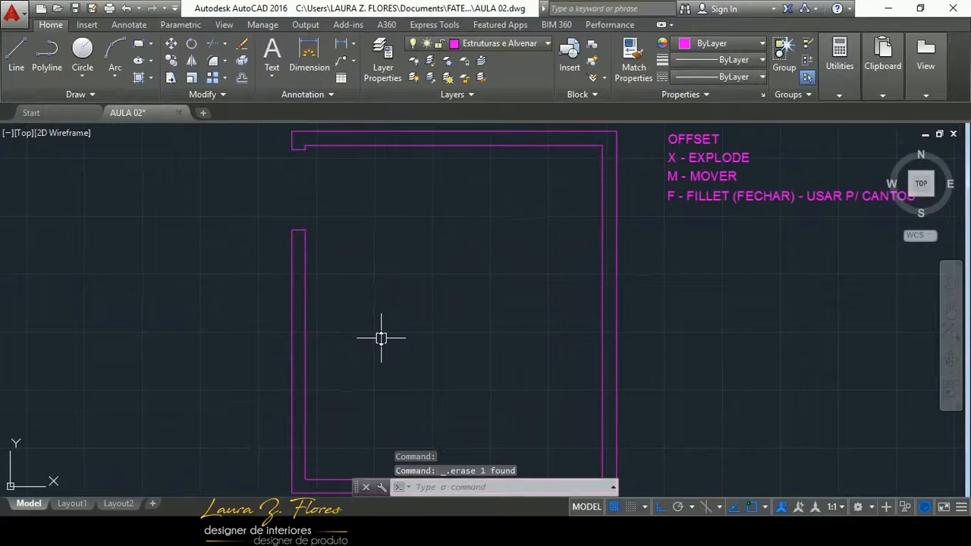
# - Offset the end line at the doorway's lower edge by 99 toward the bottom wall
pyautogui.press('Return')
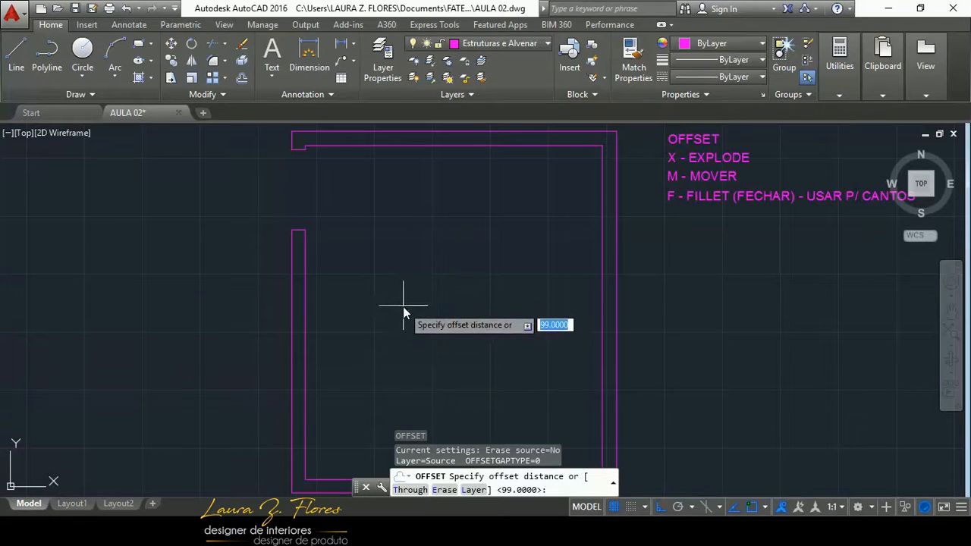
pyautogui.write('99')
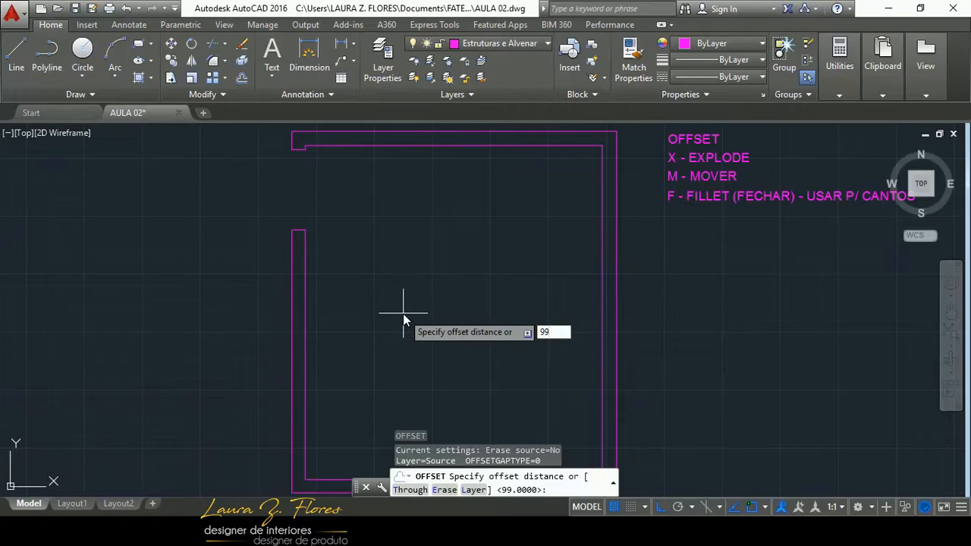
pyautogui.press('Return')
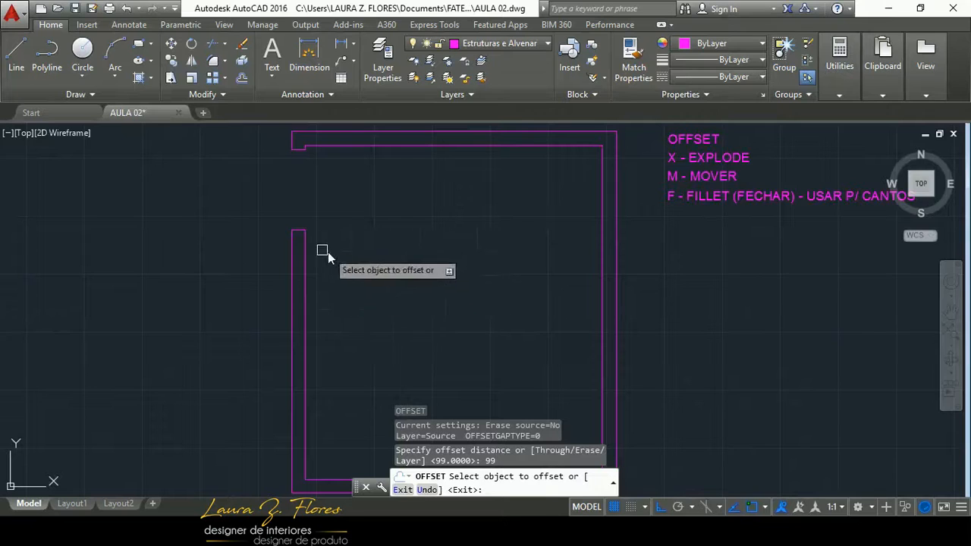
pyautogui.scroll(5, 326, 251)
pyautogui.click(307, 237)
pyautogui.scroll(-4, 307, 242)
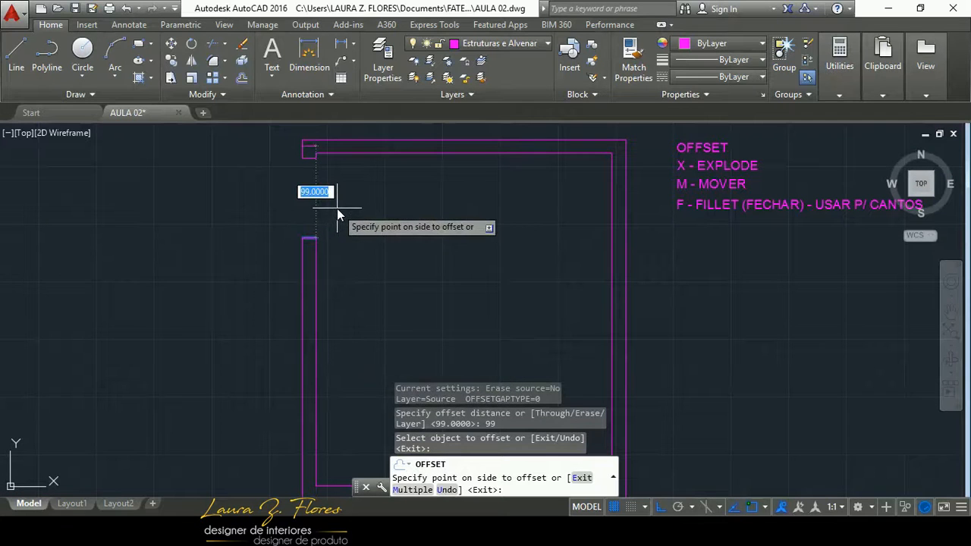
pyautogui.click(353, 371)
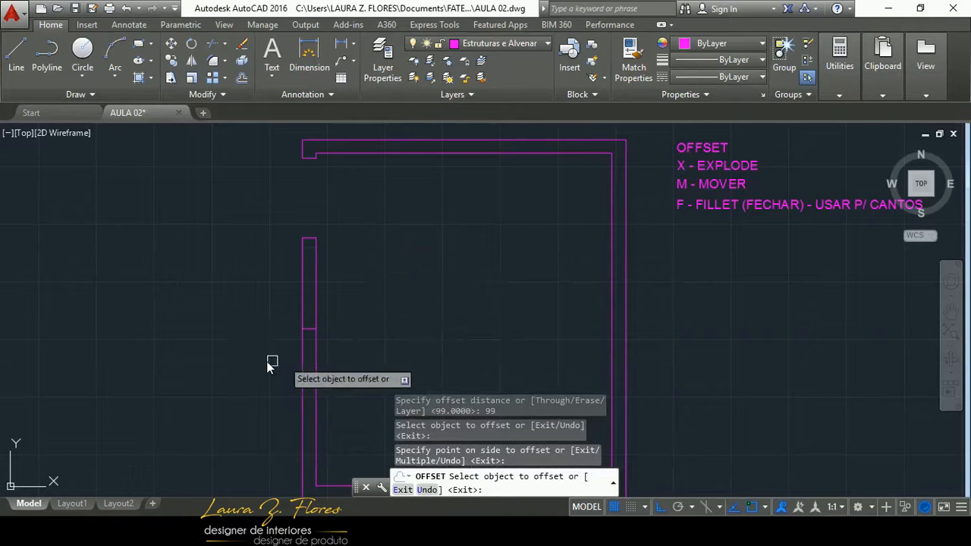
pyautogui.press('Escape')
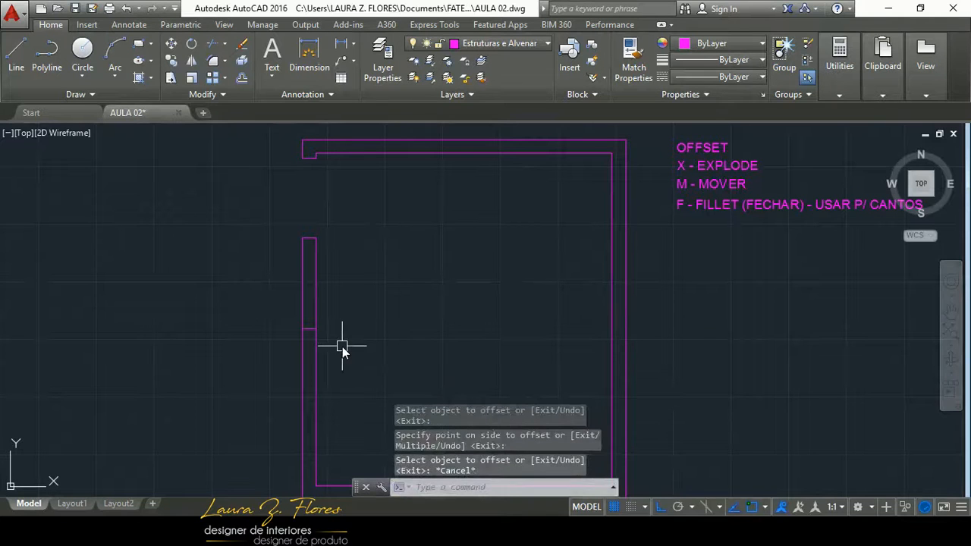
# - Check the size of the second left-wall opening in HOME OFFICE - PLANTA 2.pdf and return to AutoCAD
pyautogui.scroll(-2, 347, 298)
pyautogui.moveTo(396, 378); pyautogui.dragTo(333, 364, button='middle')
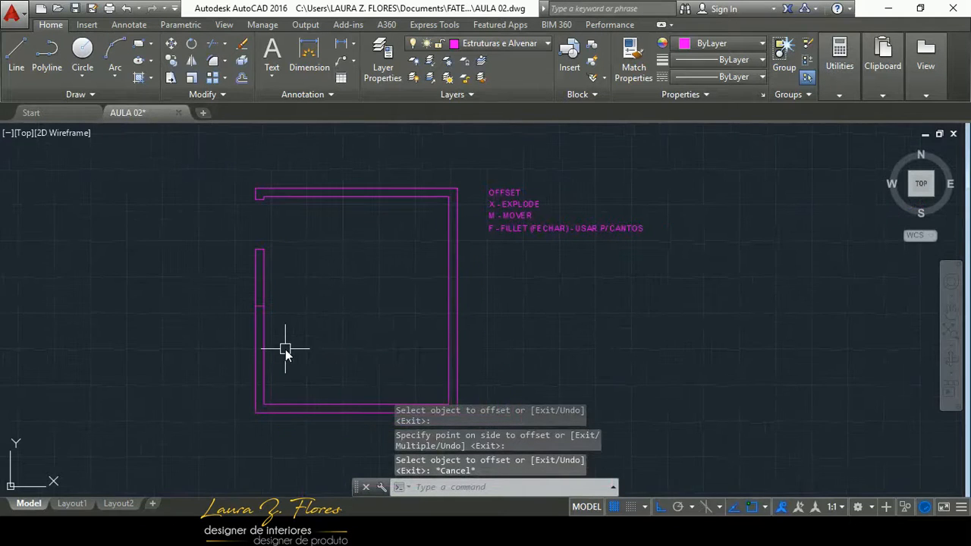
pyautogui.scroll(2, 285, 349)
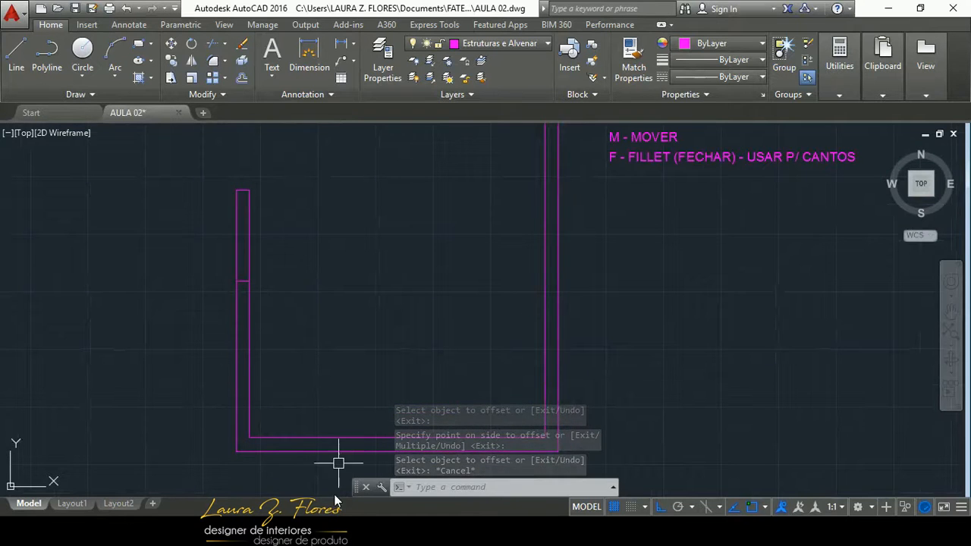
pyautogui.click(506, 531)
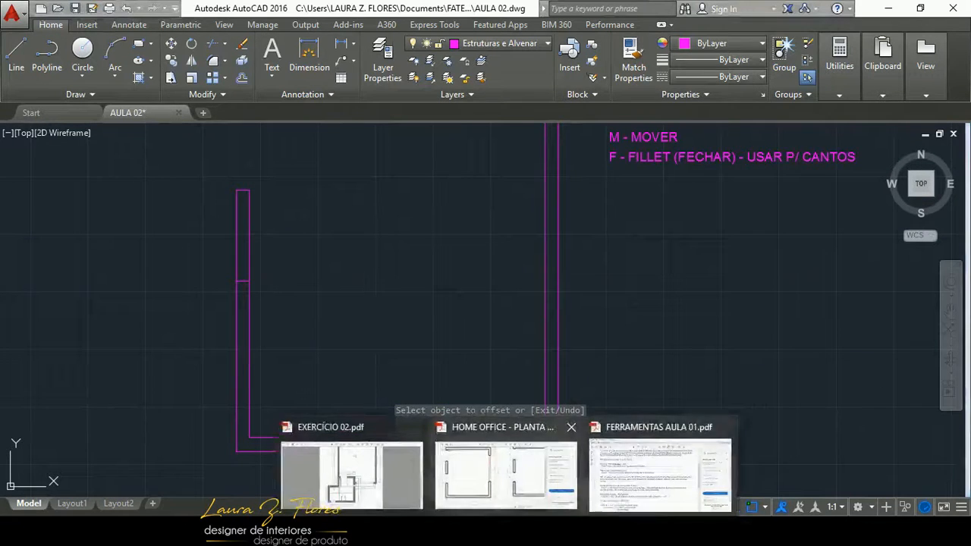
pyautogui.click(498, 502)
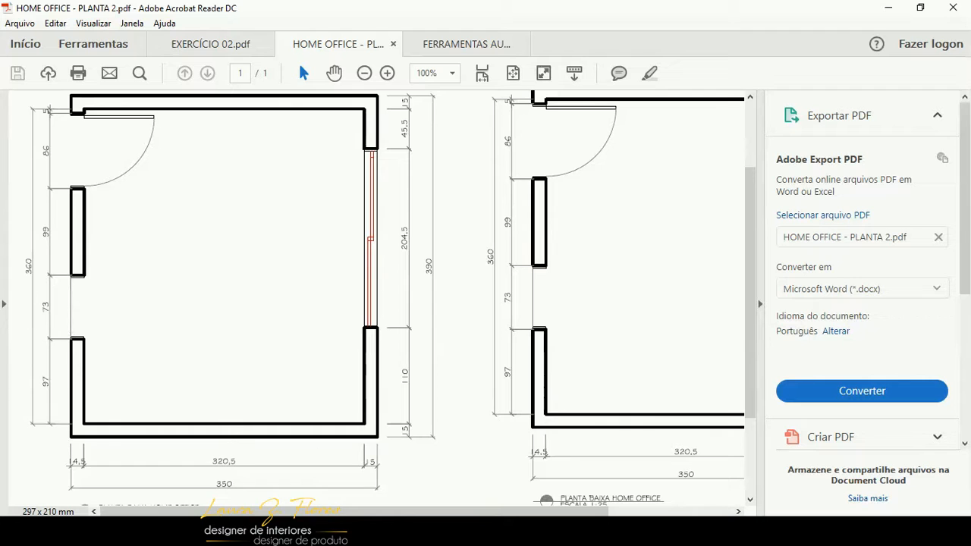
pyautogui.hotkey('alt', 'Tab')
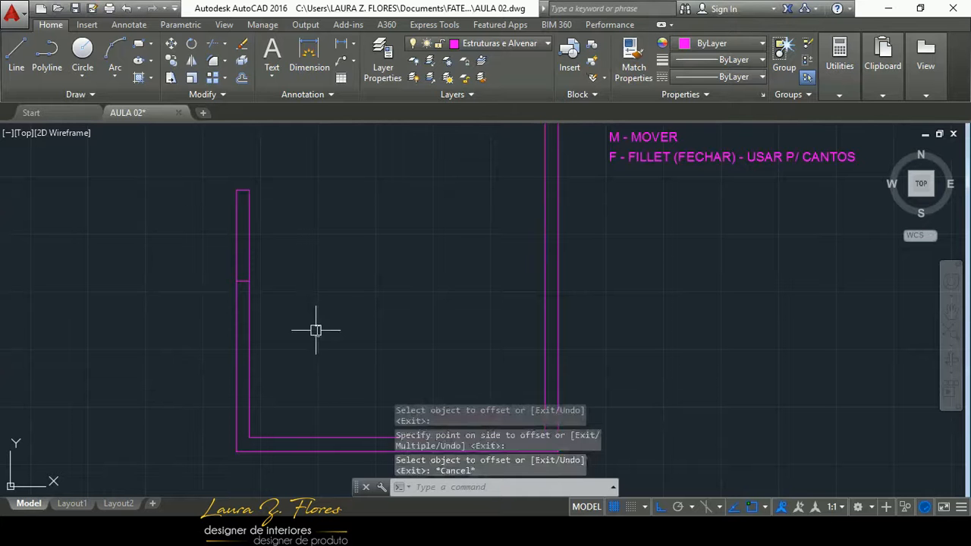
# - Offset the new cross line in the left wall 73 downward to mark the second opening
pyautogui.press('Return')
pyautogui.write('73')
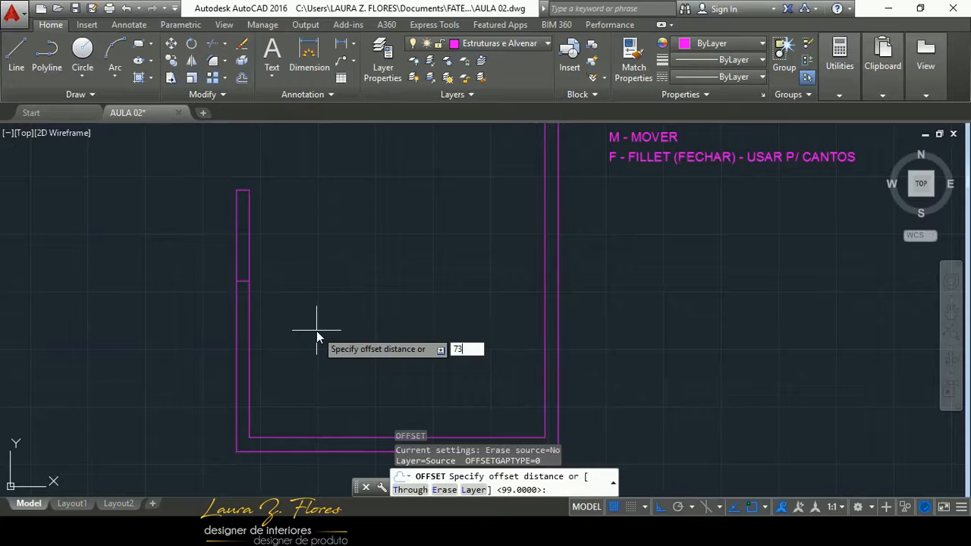
pyautogui.press('Return')
pyautogui.scroll(4, 228, 274)
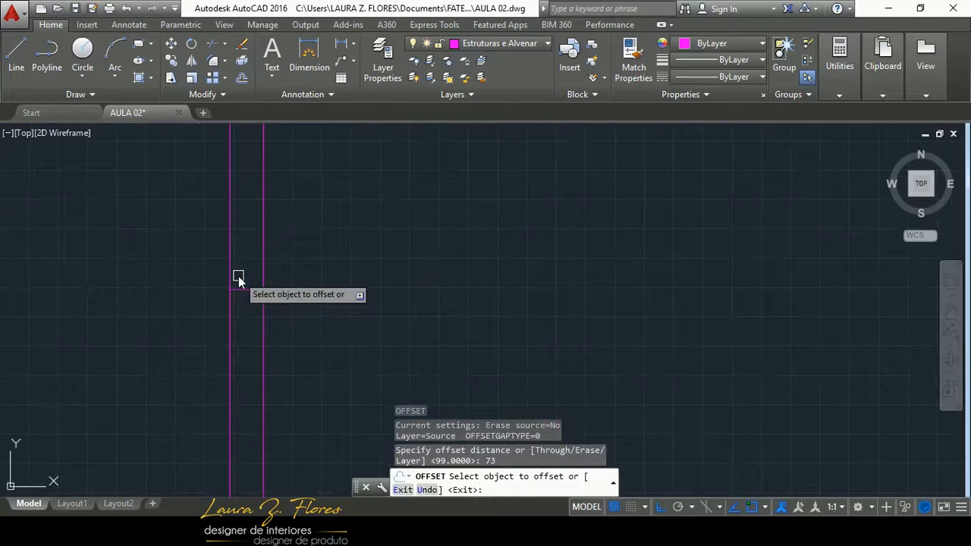
pyautogui.click(251, 290)
pyautogui.scroll(-4, 251, 291)
pyautogui.click(285, 340)
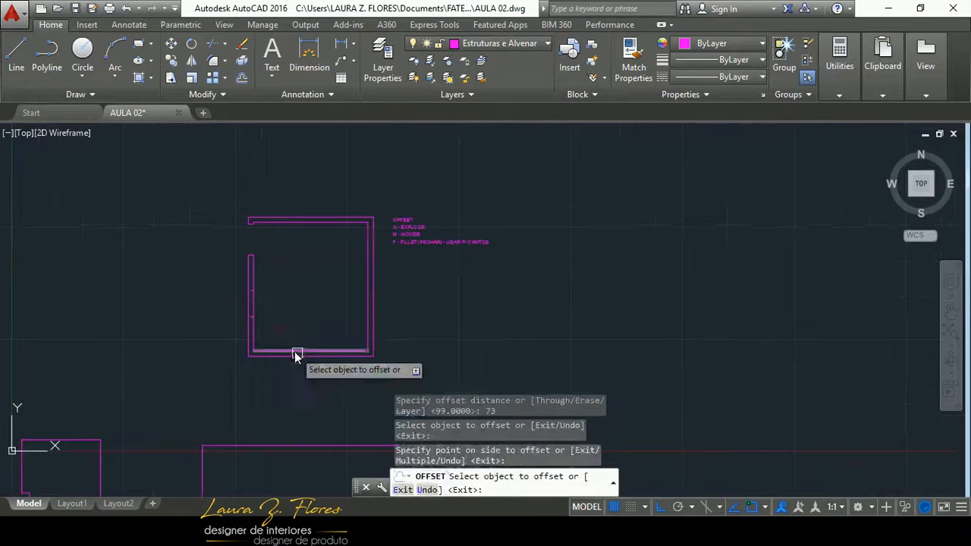
pyautogui.scroll(3, 264, 334)
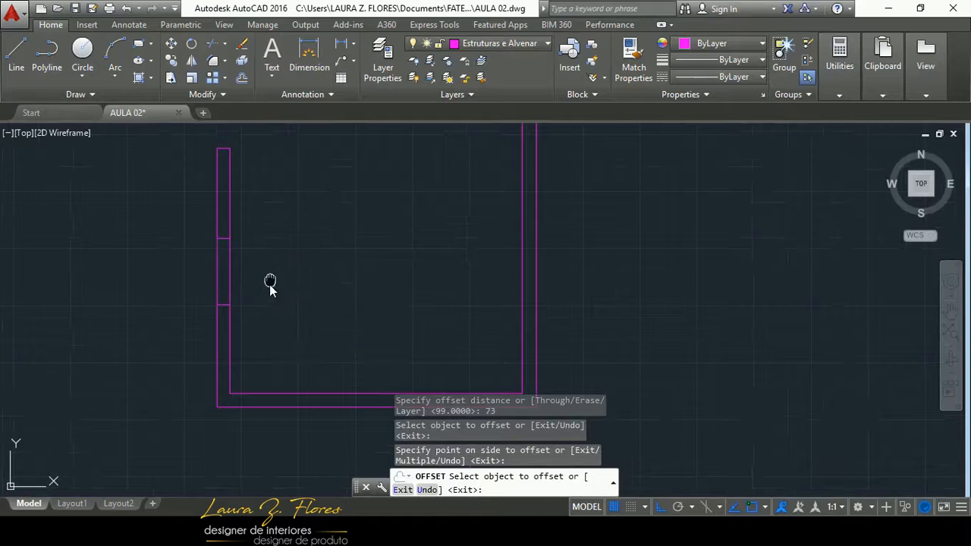
# - Trim both left-wall lines between the two lower cross lines to cut the second opening
pyautogui.scroll(-1, 267, 281)
pyautogui.press('Return')
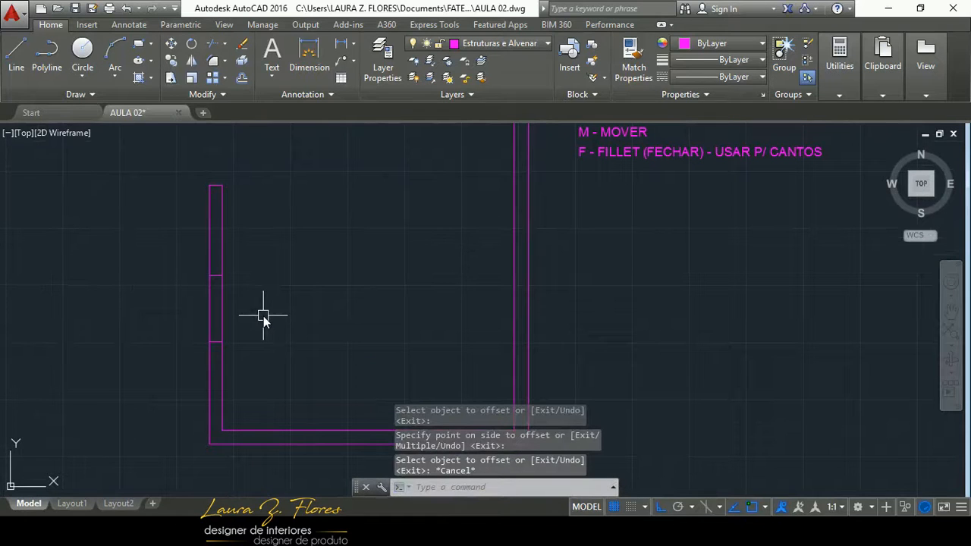
pyautogui.write('TR')
pyautogui.press('Return')
pyautogui.press('Return')
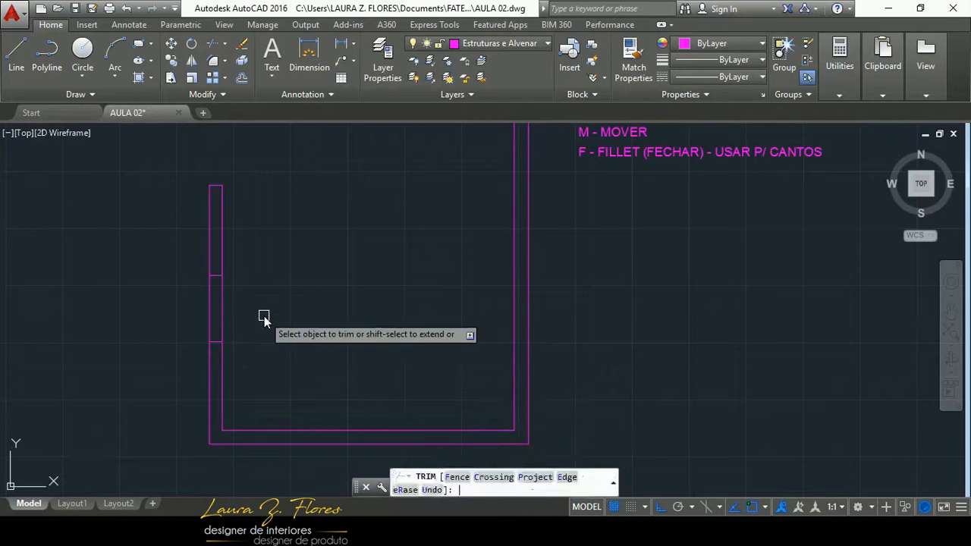
pyautogui.click(224, 295)
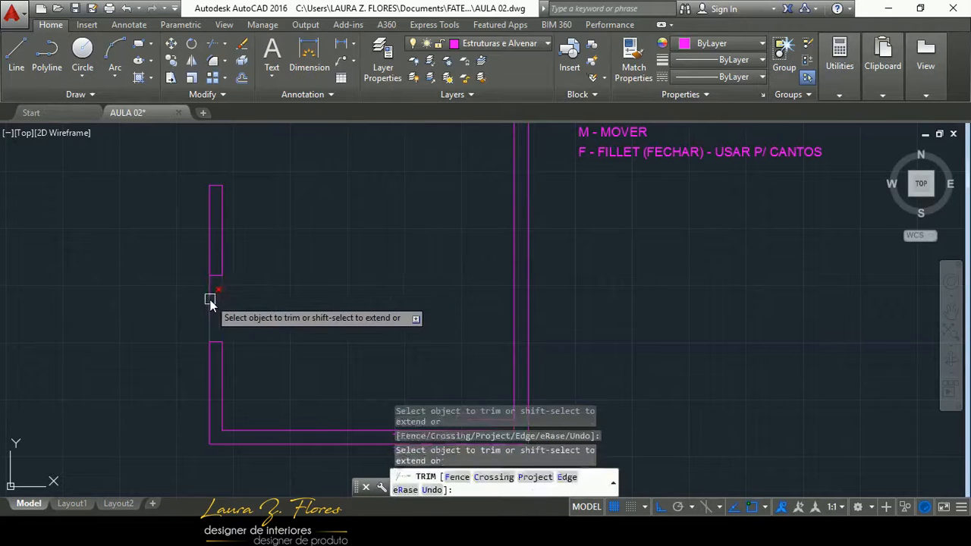
pyautogui.click(210, 299)
pyautogui.press('Escape')
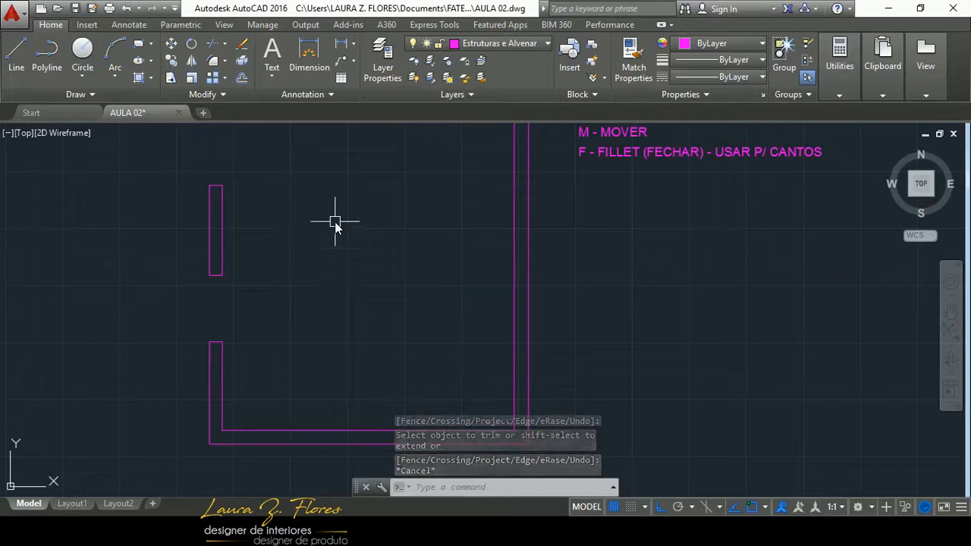
# - Paste a copy of the FILLET note directly below the existing command notes
pyautogui.moveTo(396, 204); pyautogui.dragTo(316, 277, button='middle')
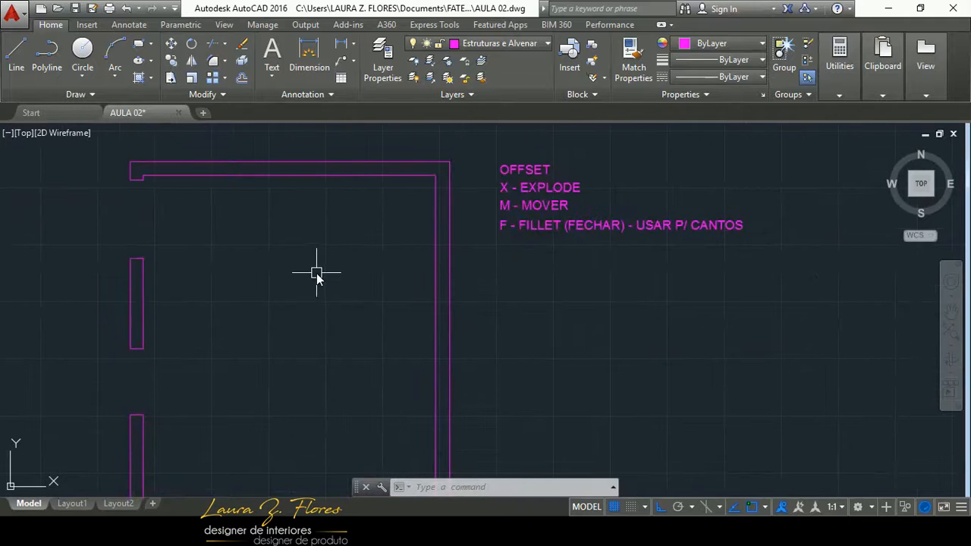
pyautogui.click(538, 228)
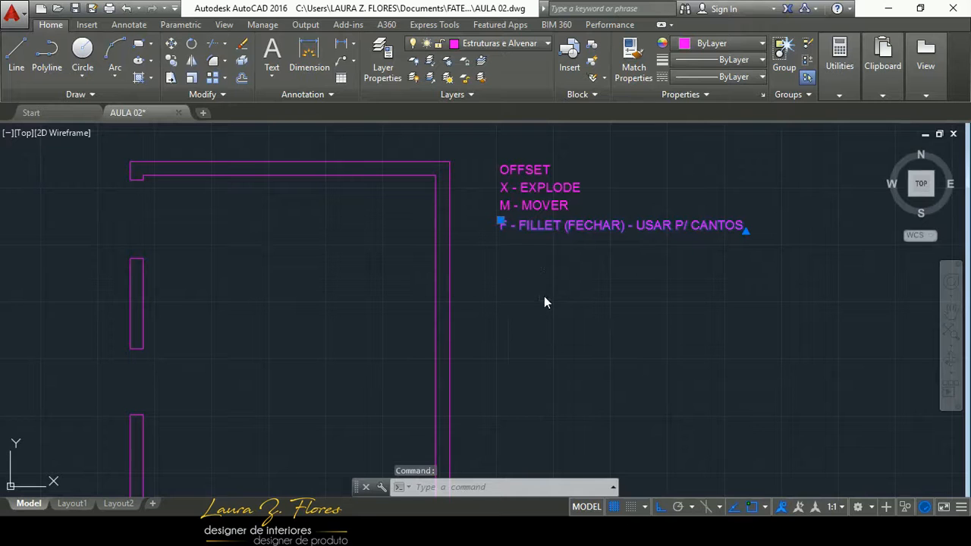
pyautogui.hotkey('ctrl', 'v')
pyautogui.scroll(4, 489, 241)
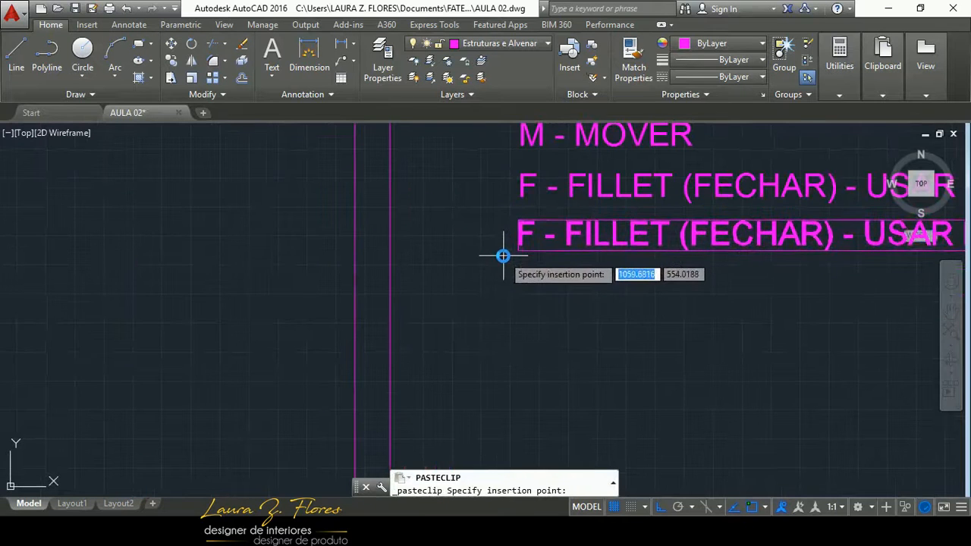
pyautogui.click(503, 256)
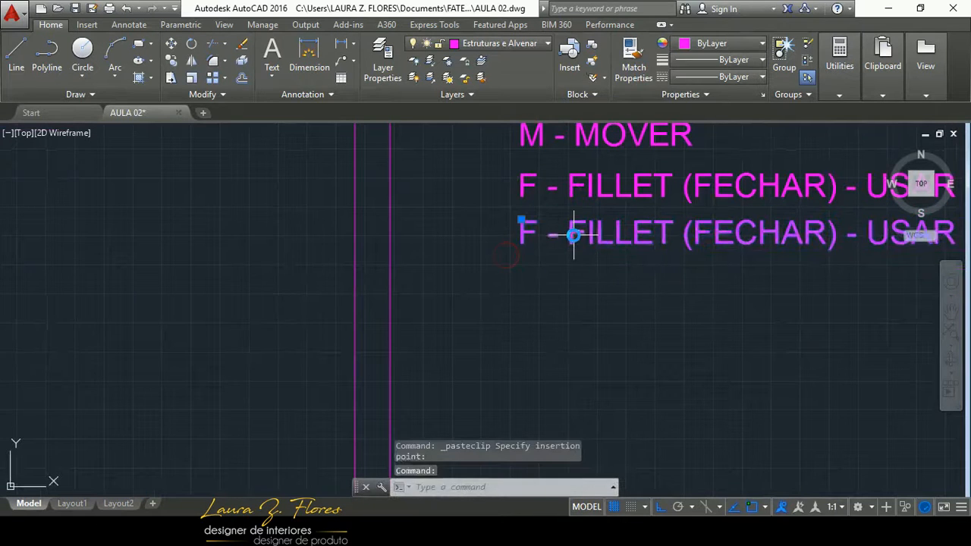
# - Replace the copied note's text with "TR - TRIM (TESOURA OU BORRACHA FINA)"
pyautogui.doubleClick(574, 235)
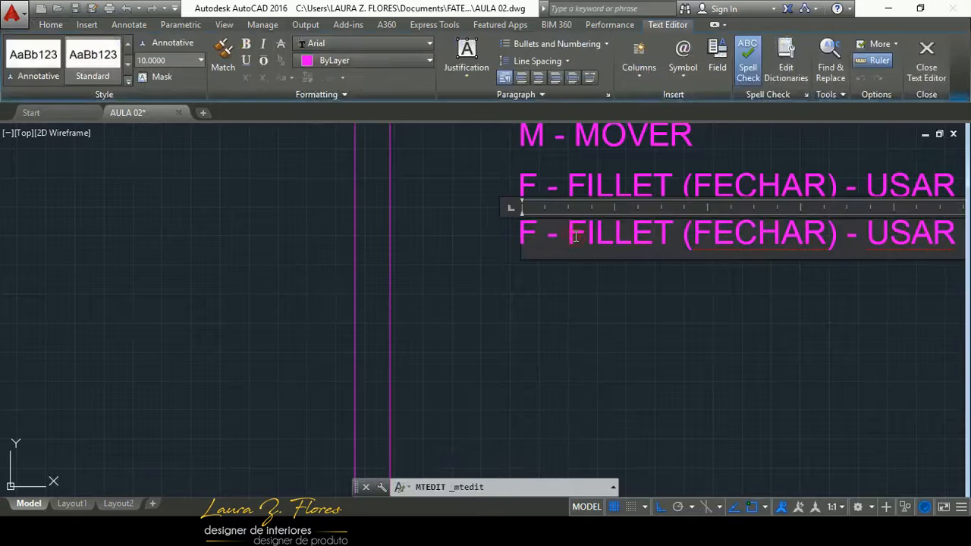
pyautogui.tripleClick(604, 240)
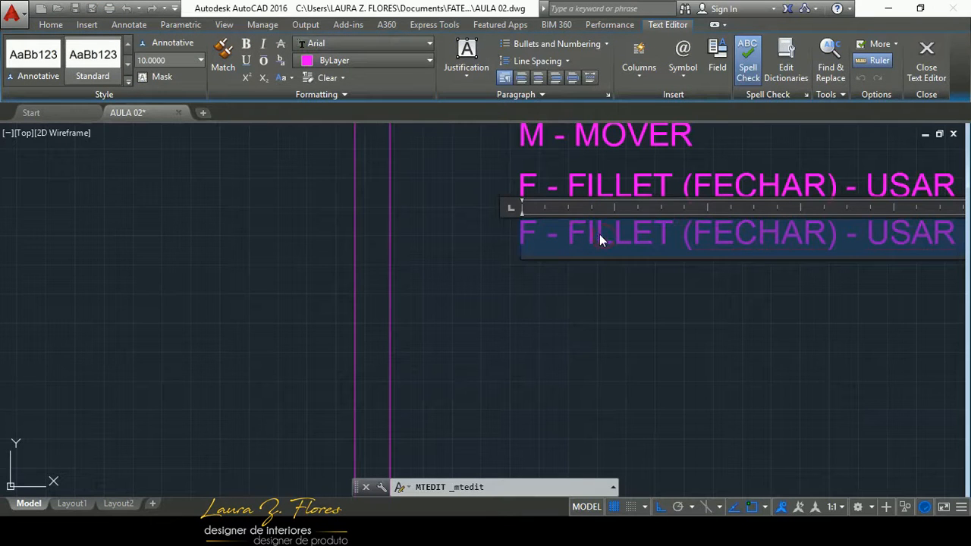
pyautogui.write('TR - T')
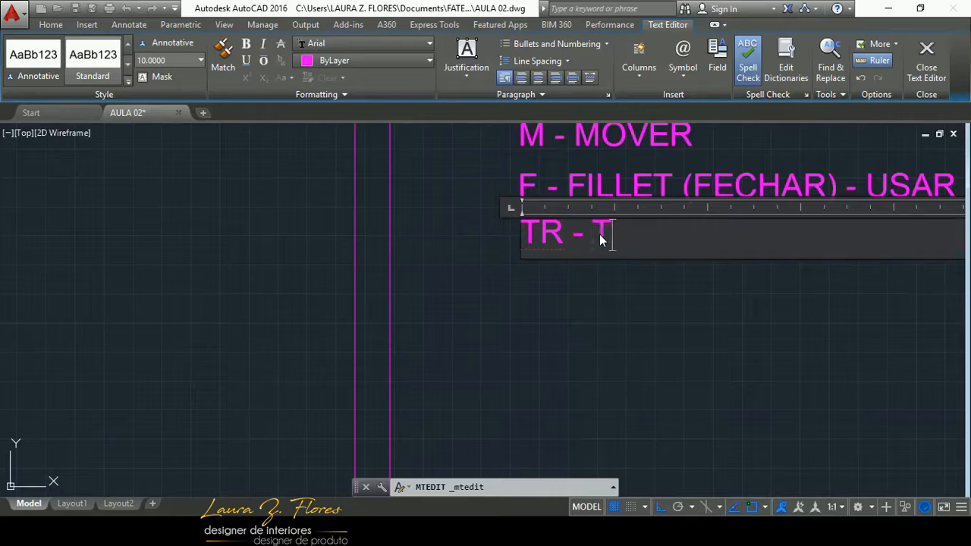
pyautogui.write('RIM (T')
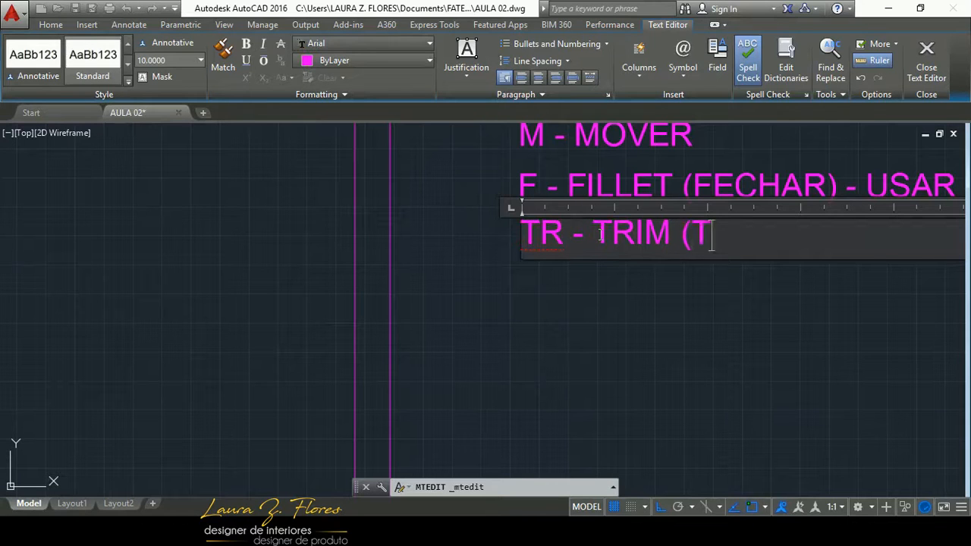
pyautogui.write('ESOURA OU BORRACHA FINA')
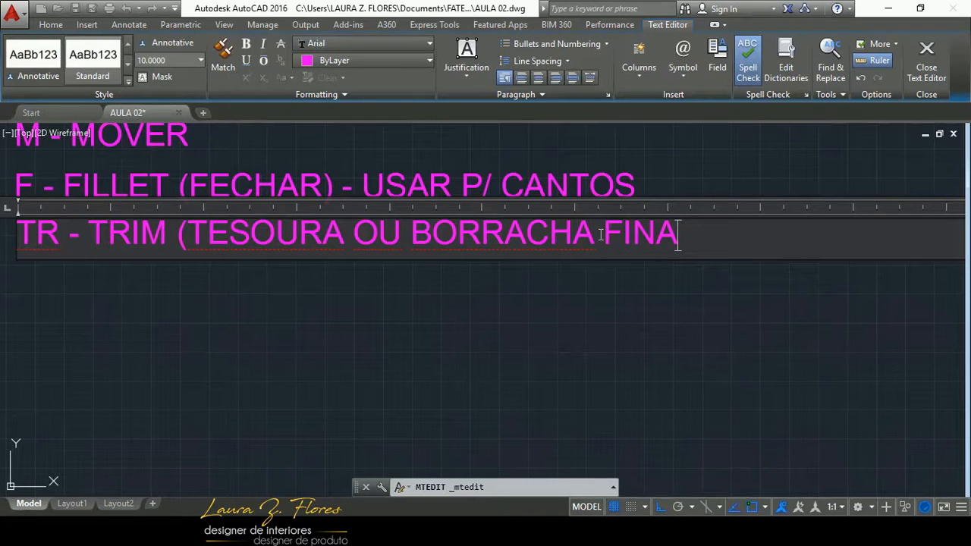
pyautogui.click(575, 323)
pyautogui.scroll(-5, 537, 255)
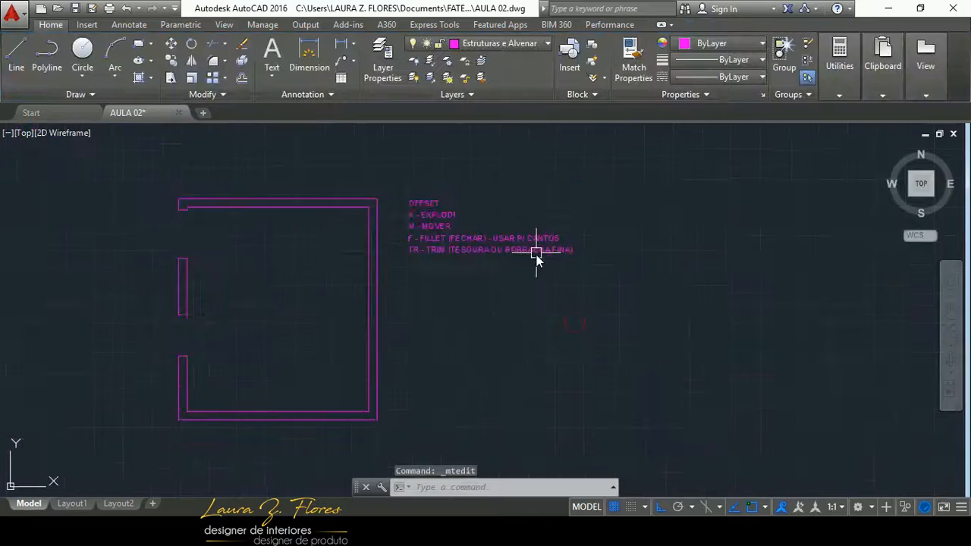
# - Check the right-wall window dimensions in HOME OFFICE - PLANTA 2.pdf and return to AutoCAD
pyautogui.scroll(2, 429, 283)
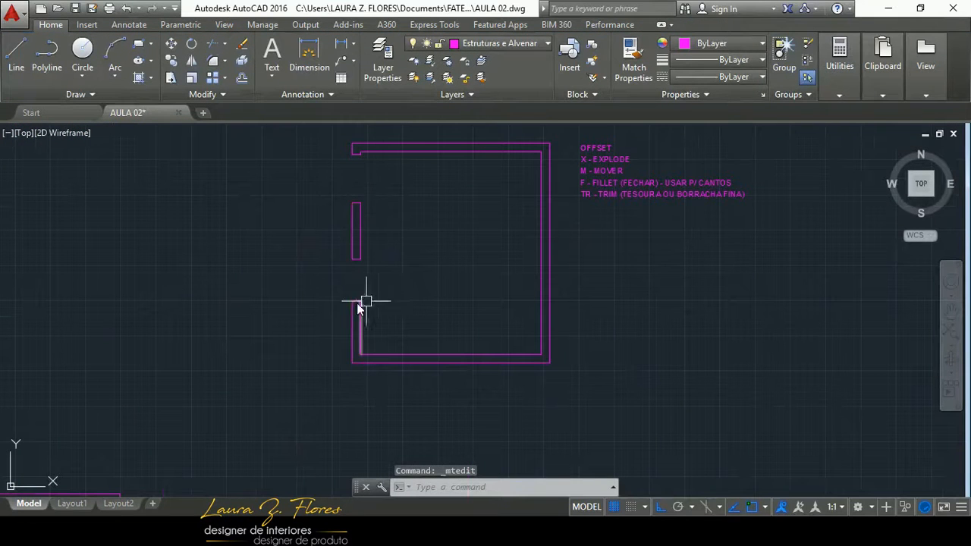
pyautogui.moveTo(468, 238); pyautogui.dragTo(429, 288, button='middle')
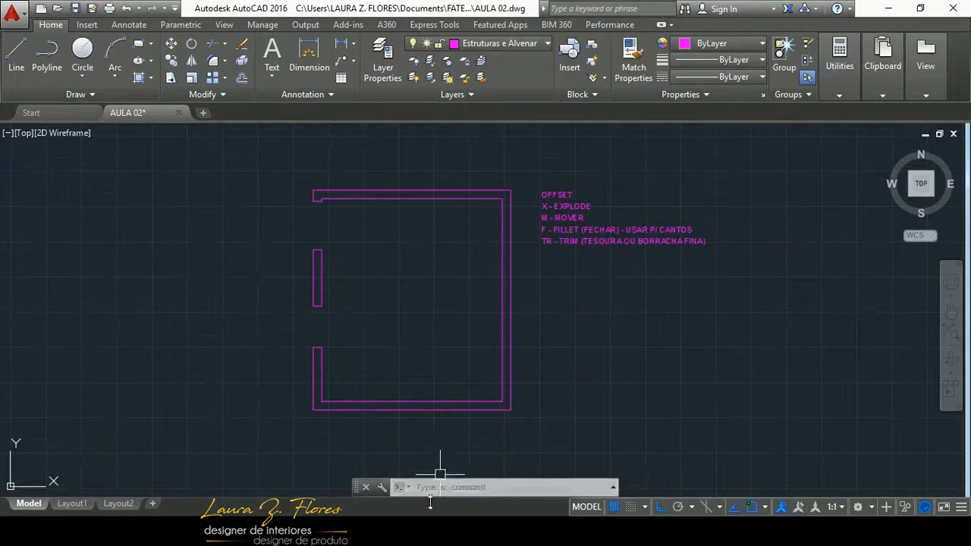
pyautogui.click(442, 531)
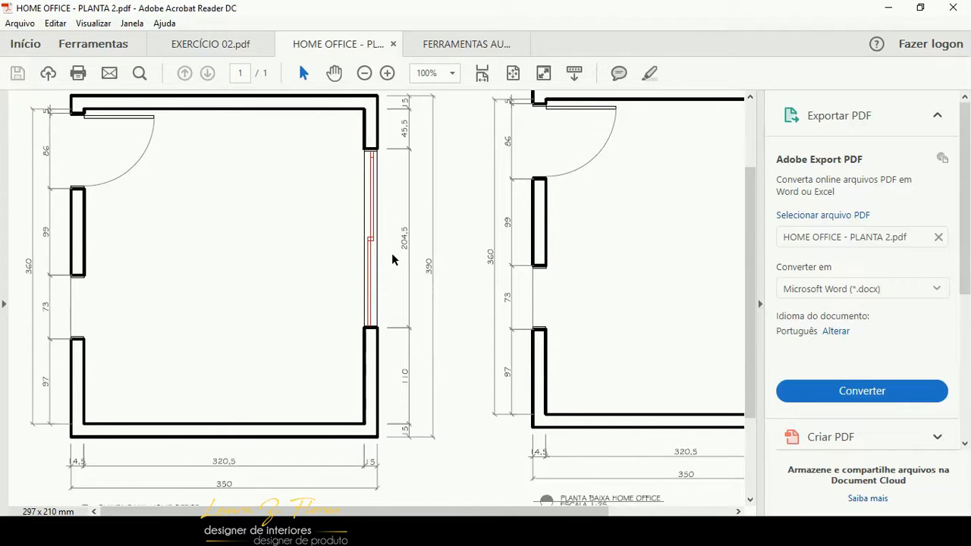
pyautogui.click(393, 531)
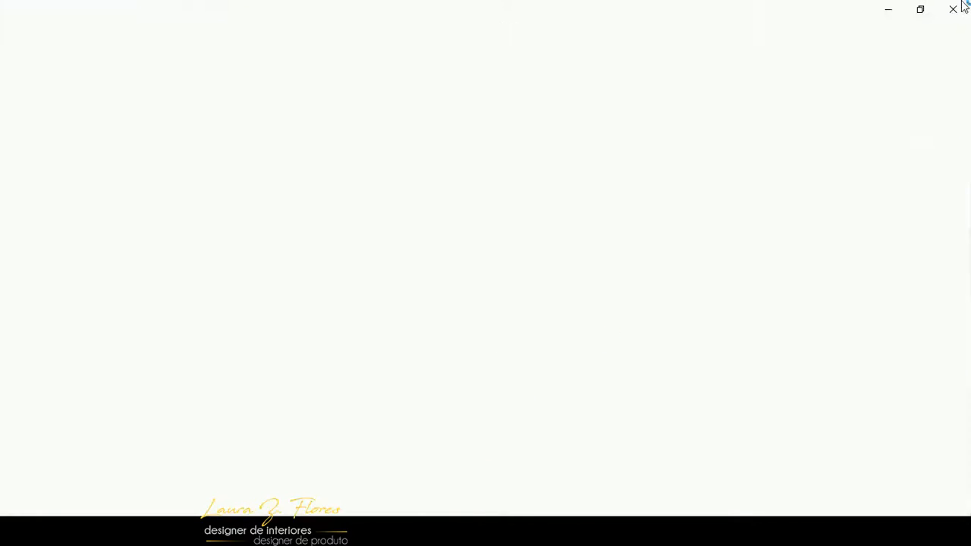
pyautogui.click(953, 10)
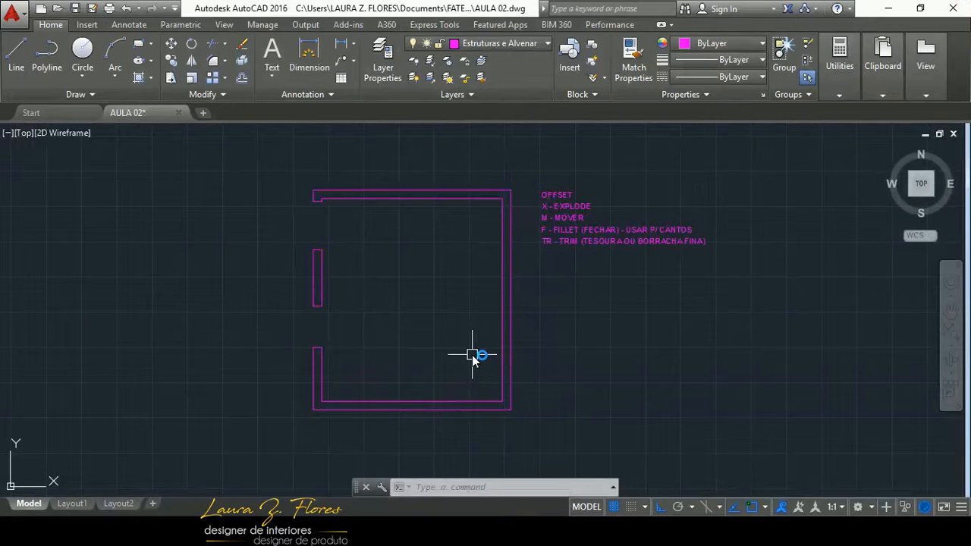
pyautogui.write('l')
pyautogui.press('Return')
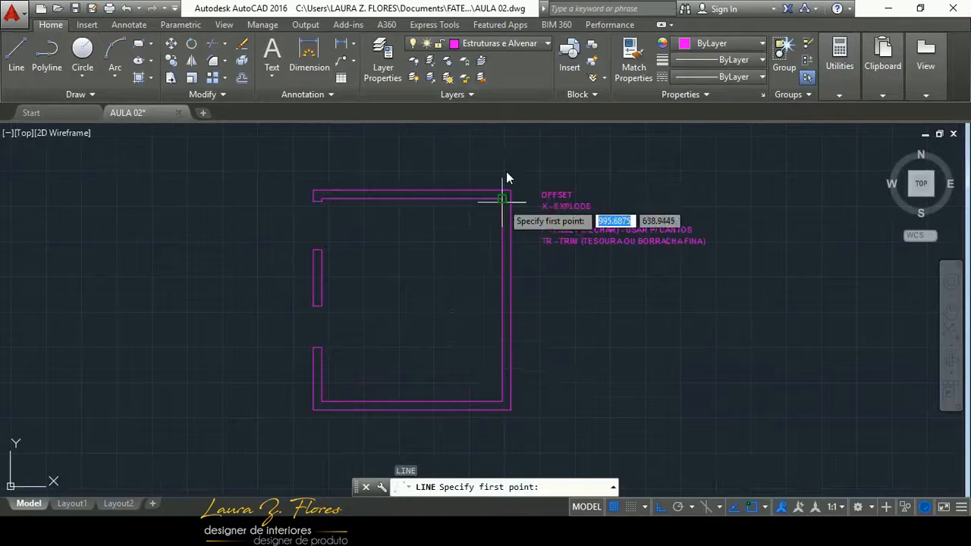
pyautogui.scroll(5, 510, 193)
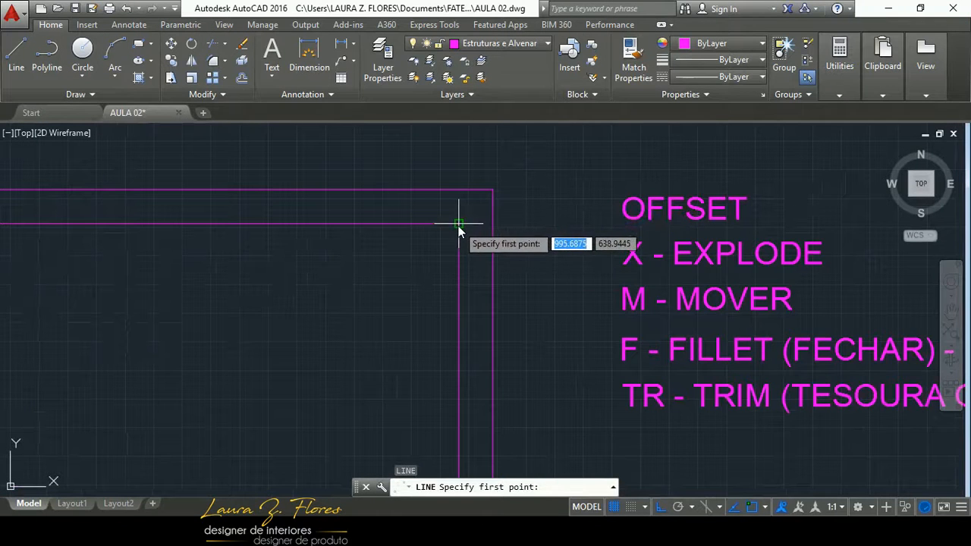
pyautogui.click(459, 224)
pyautogui.scroll(-3, 459, 230)
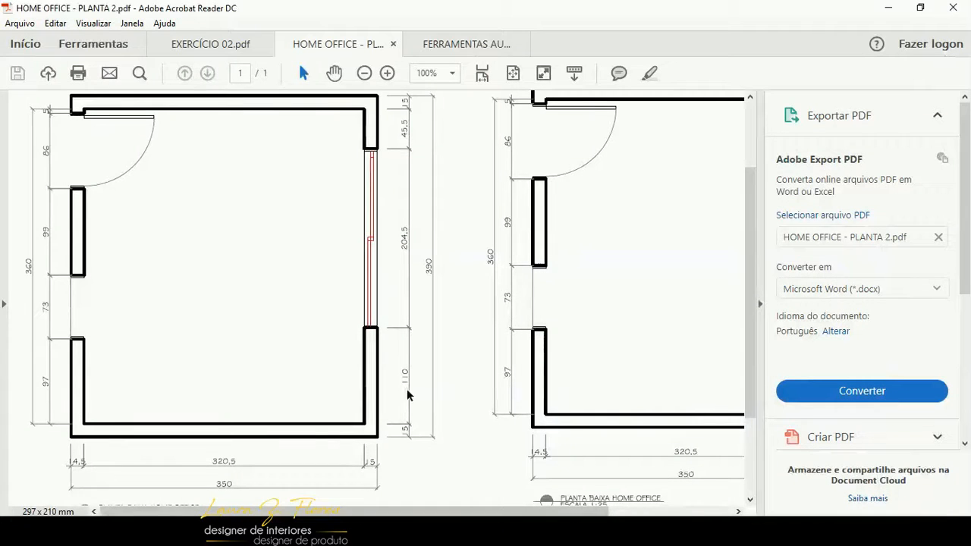
pyautogui.click(455, 531)
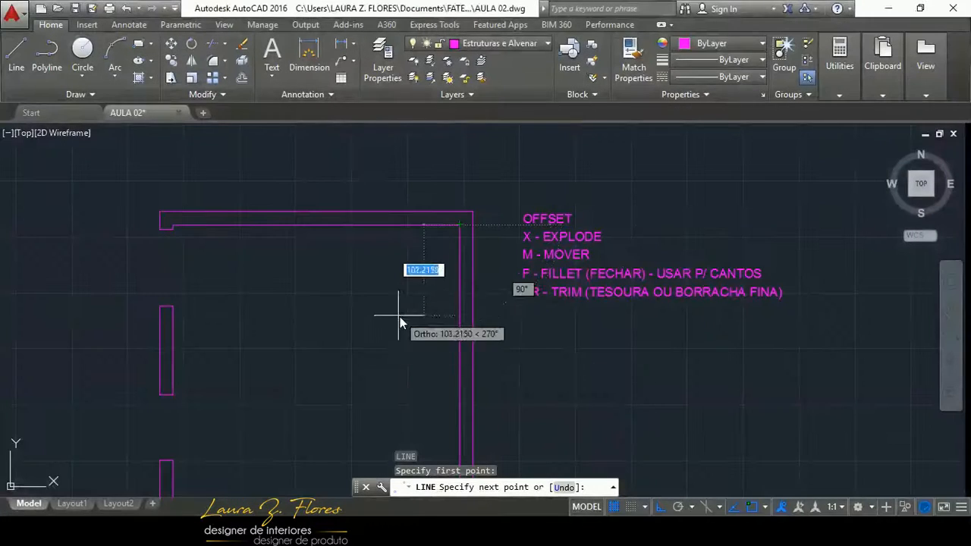
pyautogui.write('45')
pyautogui.press('Tab')
pyautogui.write('5')
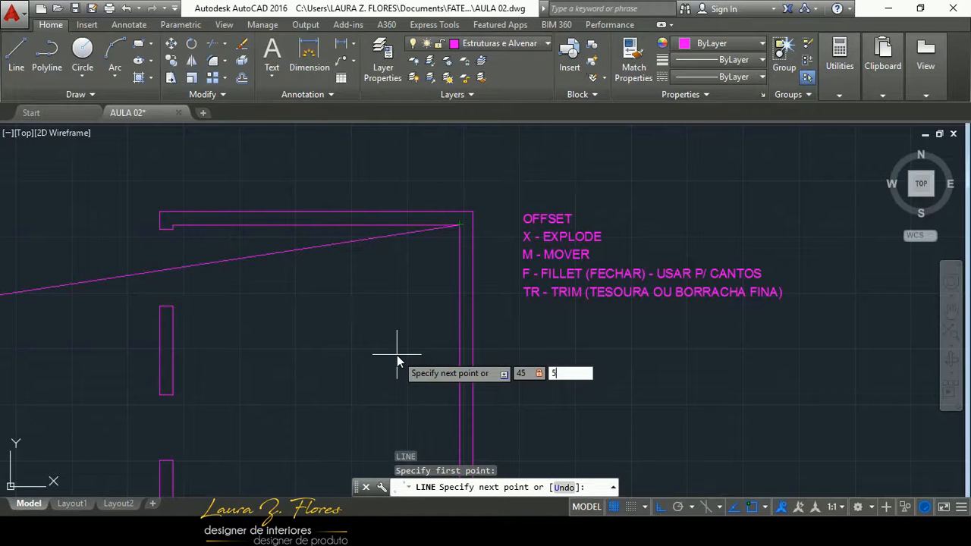
pyautogui.press('Escape')
# - Draw a line 45.5 down the right wall's inner face from its upper corner, then across to the outer face
pyautogui.press('l')
pyautogui.press('Return')
pyautogui.click(459, 225)
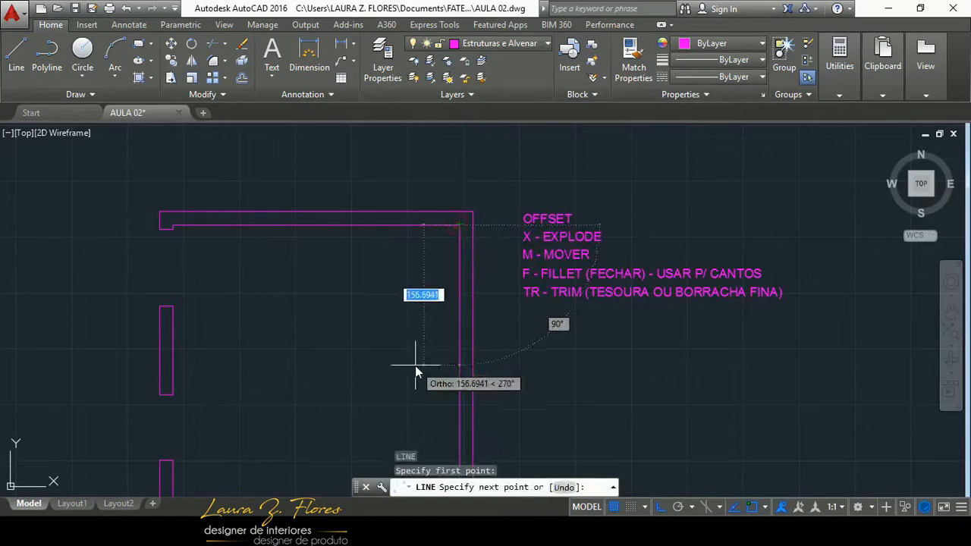
pyautogui.write('45.5')
pyautogui.press('Return')
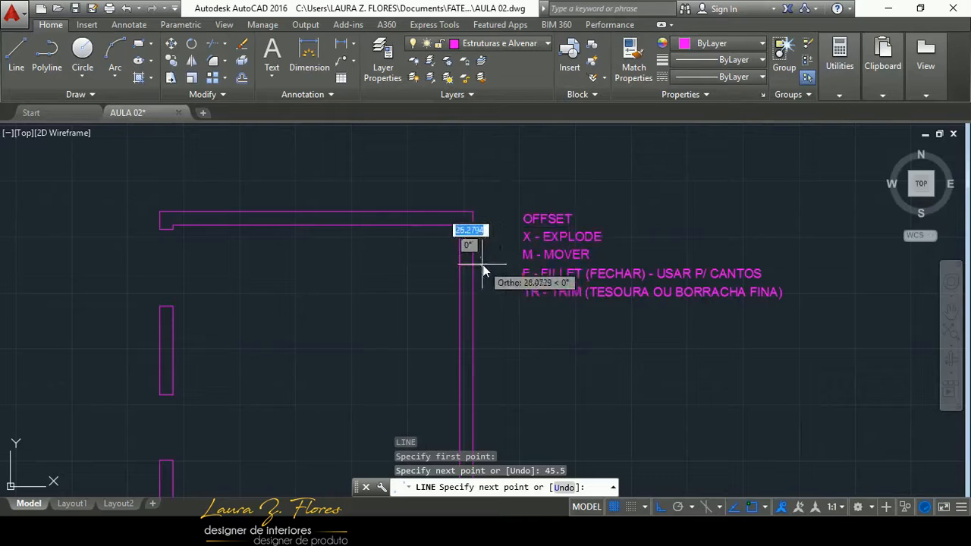
pyautogui.click(471, 264)
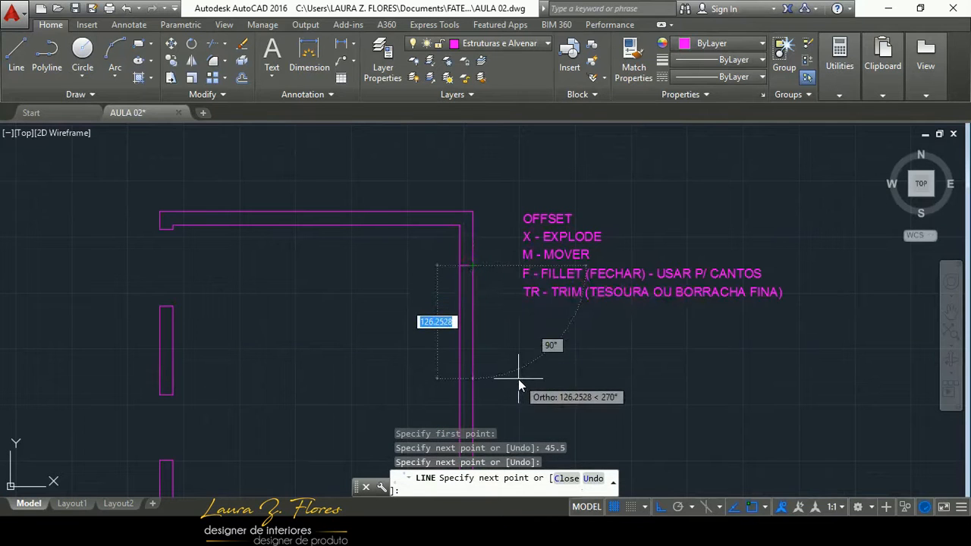
pyautogui.press('Escape')
# - Undo the lines drawn for the window's upper edge in the right wall
pyautogui.scroll(-2, 461, 195)
pyautogui.scroll(-2, 477, 281)
pyautogui.scroll(4, 482, 236)
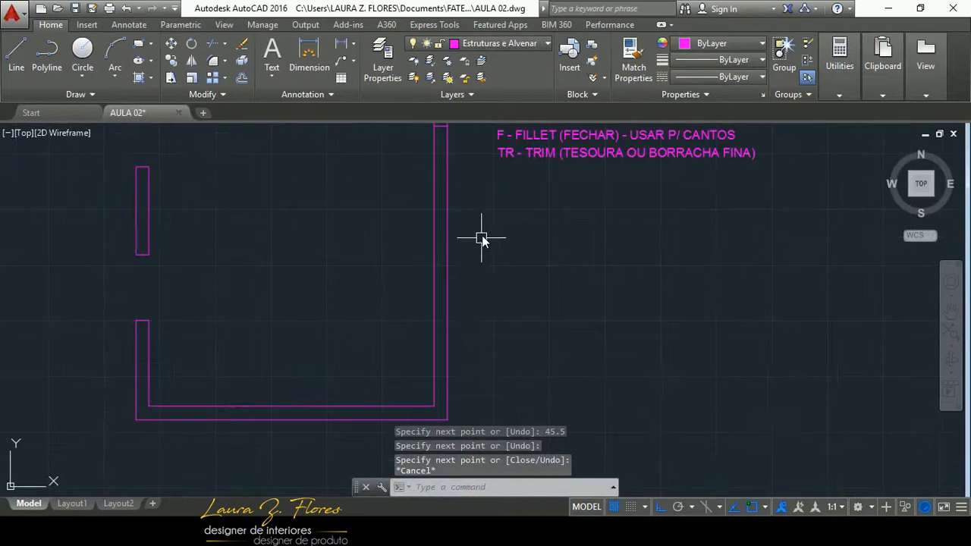
pyautogui.scroll(-1, 470, 273)
pyautogui.scroll(-2, 446, 235)
pyautogui.scroll(2, 445, 245)
pyautogui.scroll(-2, 445, 245)
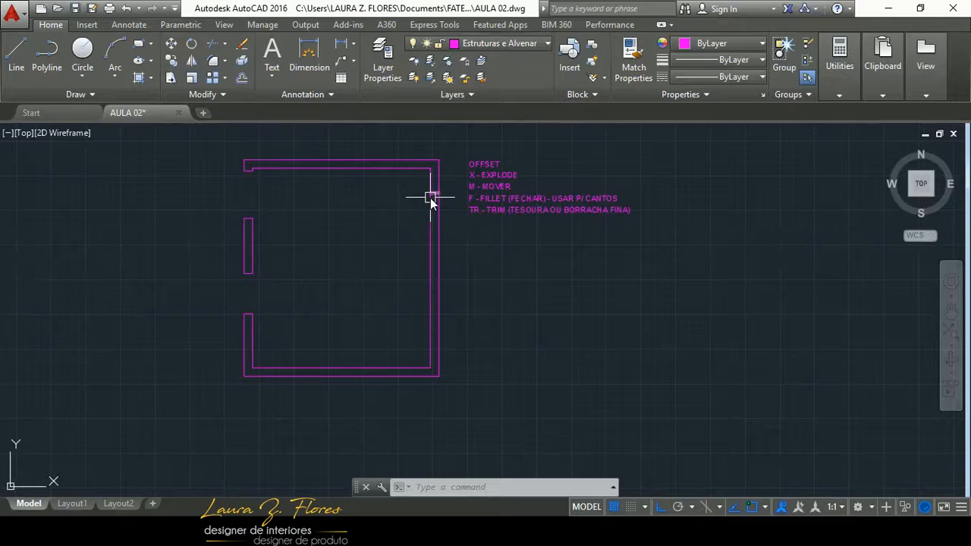
pyautogui.hotkey('ctrl', 'z')
pyautogui.hotkey('ctrl', 'z')
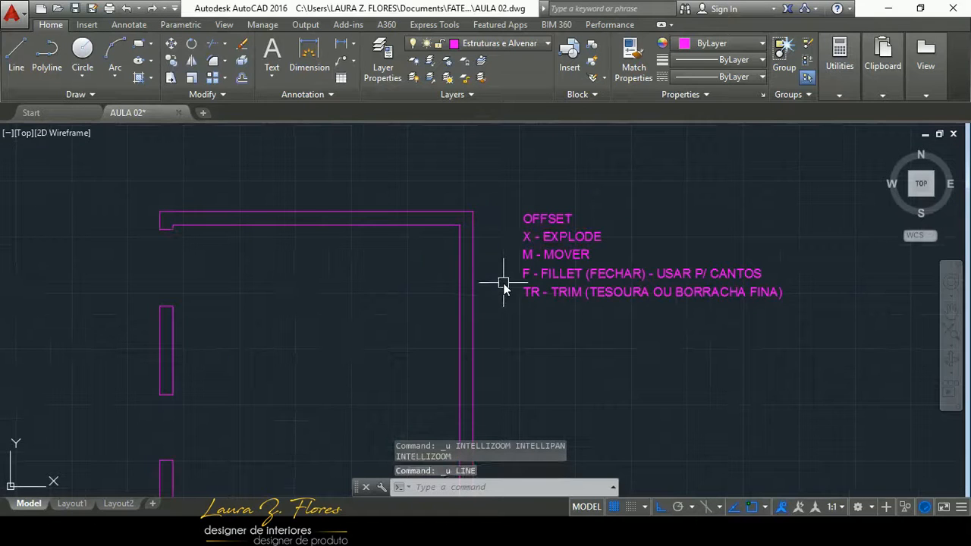
pyautogui.hotkey('ctrl', 'z')
pyautogui.moveTo(520, 292); pyautogui.dragTo(459, 275, button='middle')
# - Draw a line 45.5 down the right wall's inner face from its upper corner, then 15 across to the outer face
pyautogui.write('l')
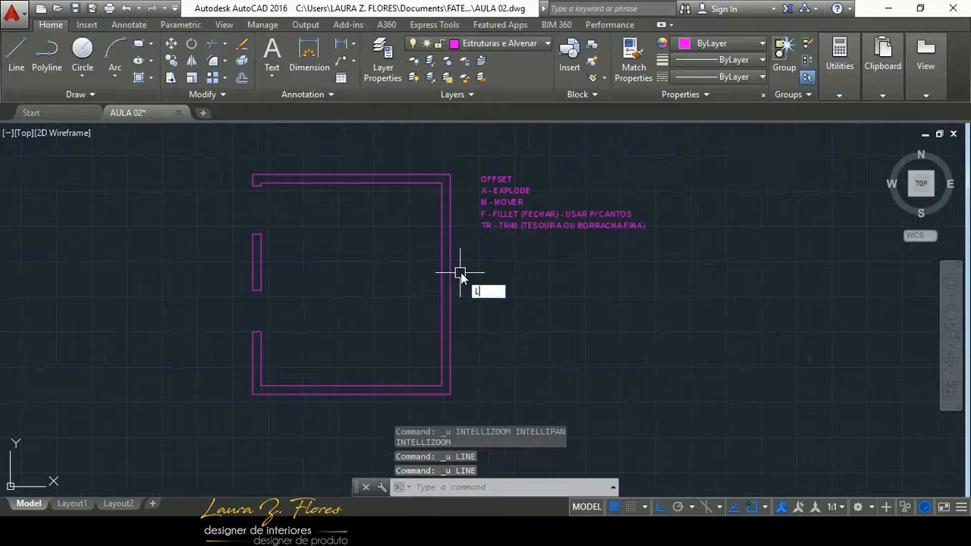
pyautogui.press('Return')
pyautogui.click(441, 184)
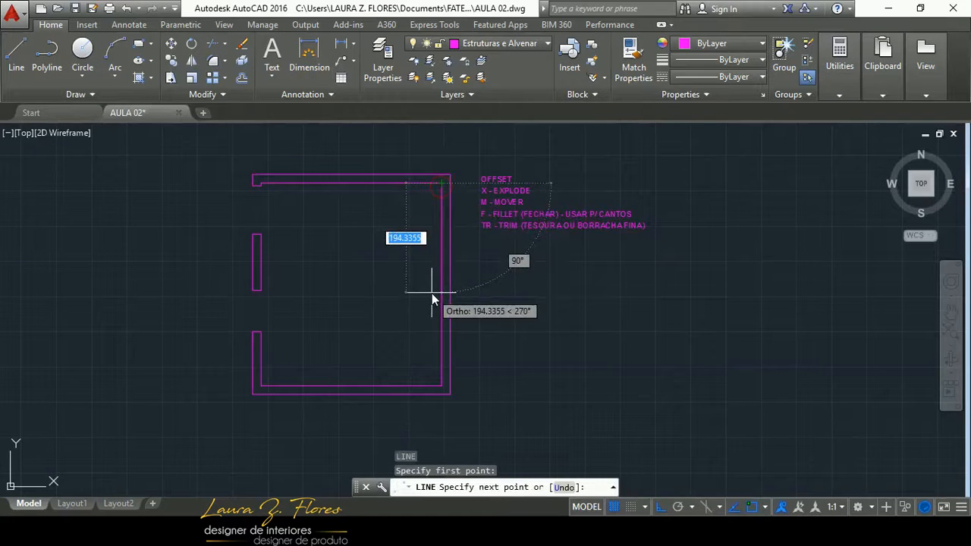
pyautogui.write('45,')
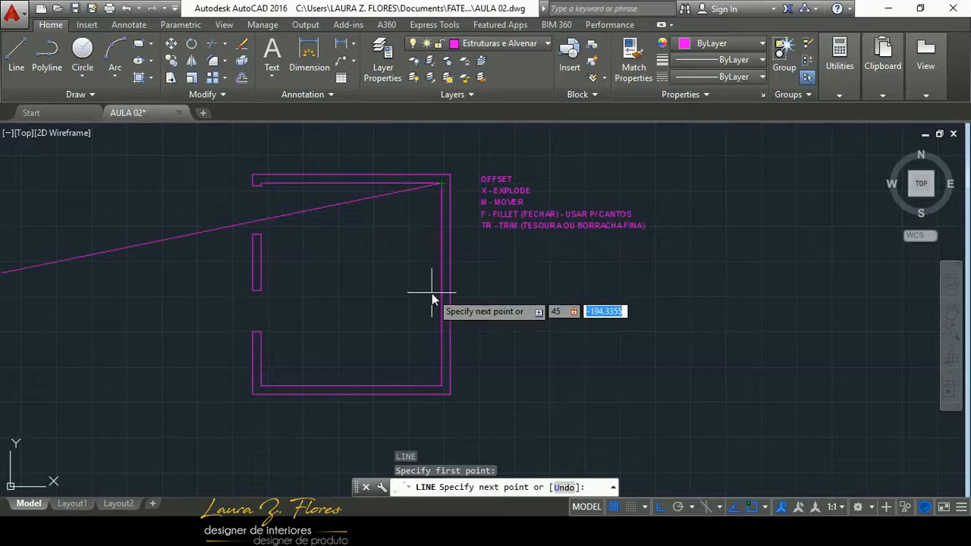
pyautogui.hotkey('ctrl', 'z')
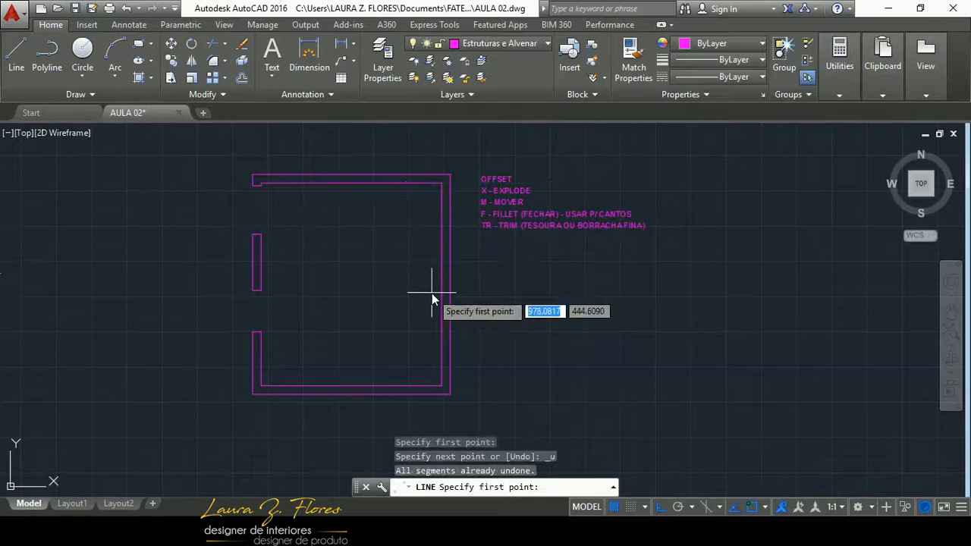
pyautogui.click(446, 188)
pyautogui.write('45.5')
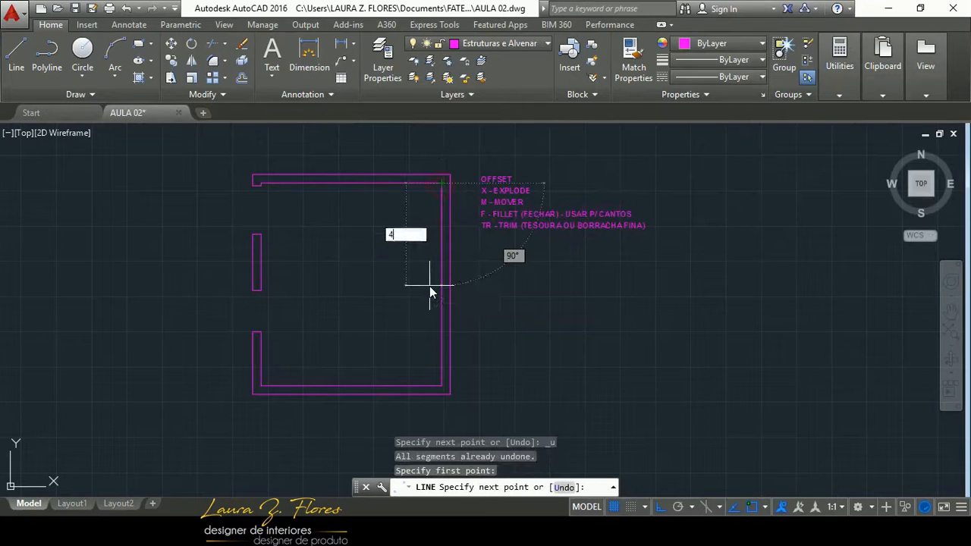
pyautogui.press('Return')
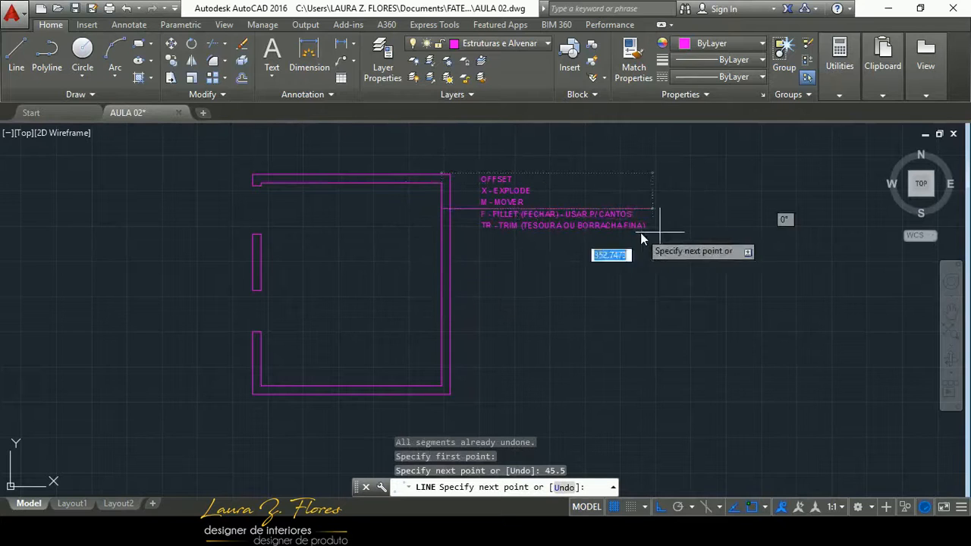
pyautogui.write('15')
pyautogui.press('Return')
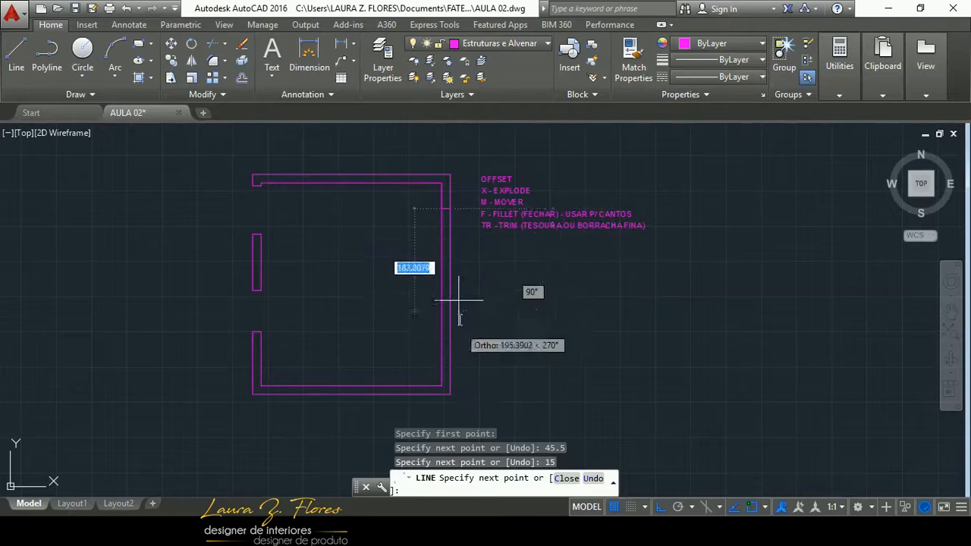
# - Check the window length in HOME OFFICE - PLANTA 2.pdf, then continue the line 204.5 down the outer face and 15 back to the inner face
pyautogui.hotkey('alt', 'Tab')
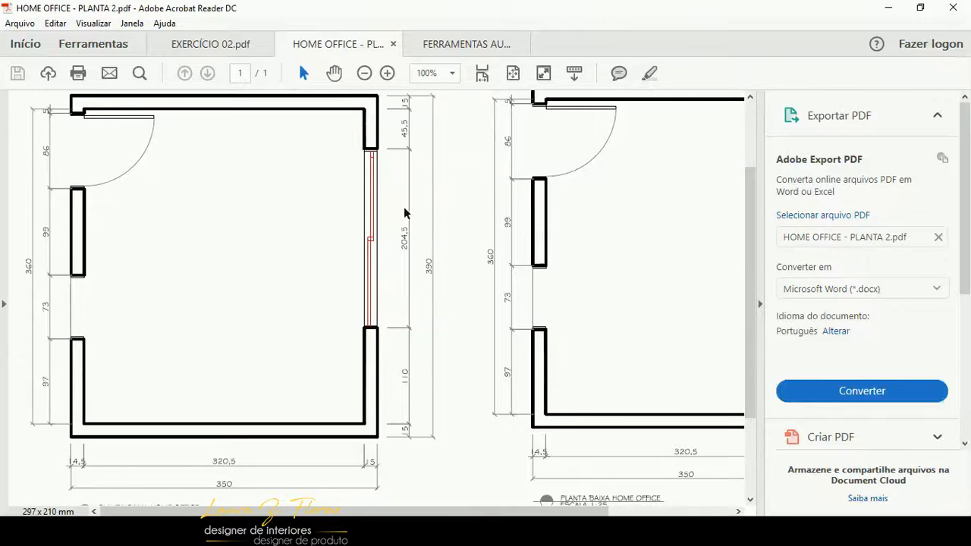
pyautogui.hotkey('alt', 'Tab')
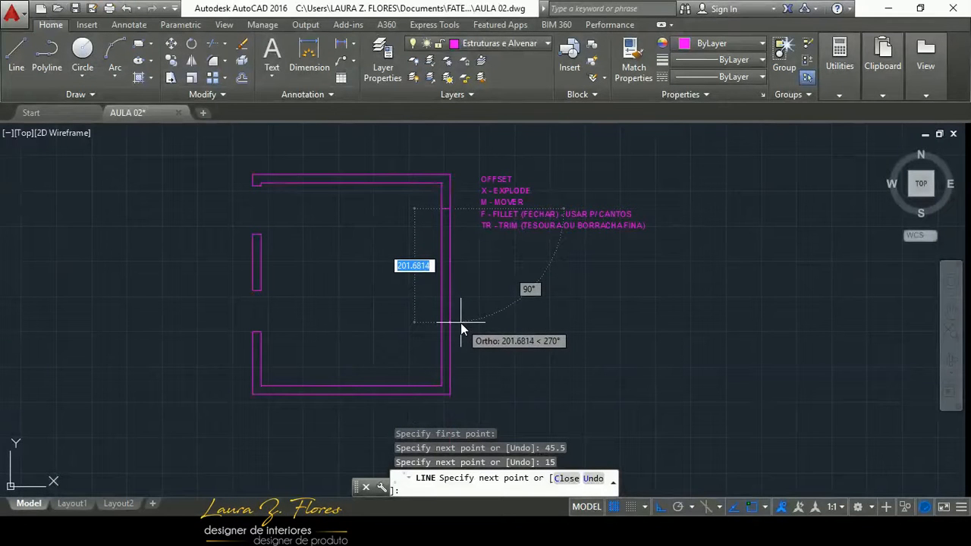
pyautogui.write('204')
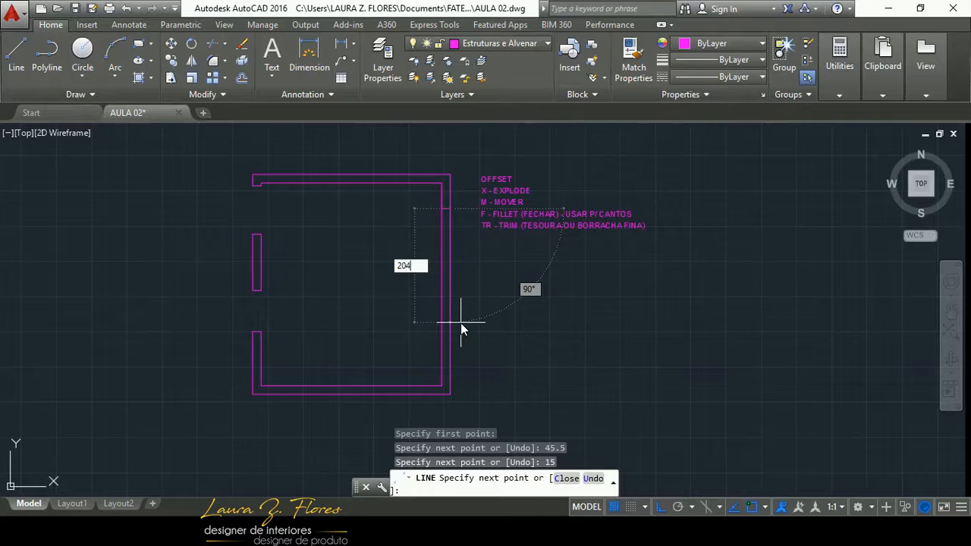
pyautogui.write('.5')
pyautogui.press('Return')
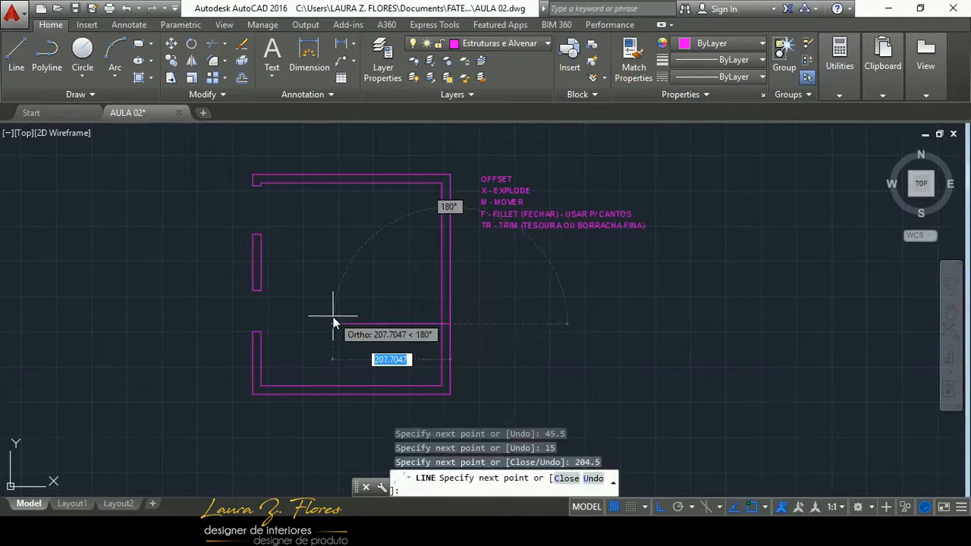
pyautogui.write('15')
pyautogui.press('Return')
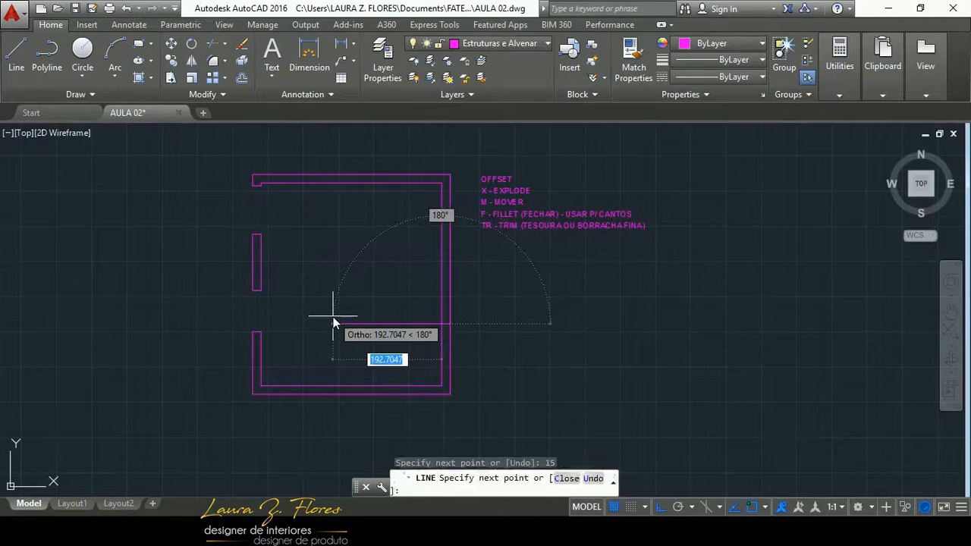
pyautogui.press('Escape')
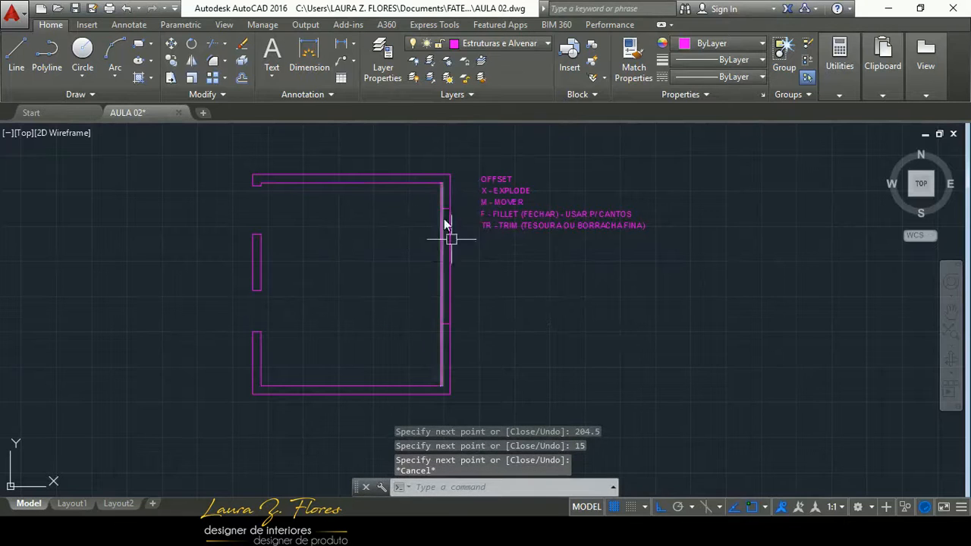
# - Trim the right wall's inner face between the two window edges and try trimming the outer face
pyautogui.scroll(3, 410, 285)
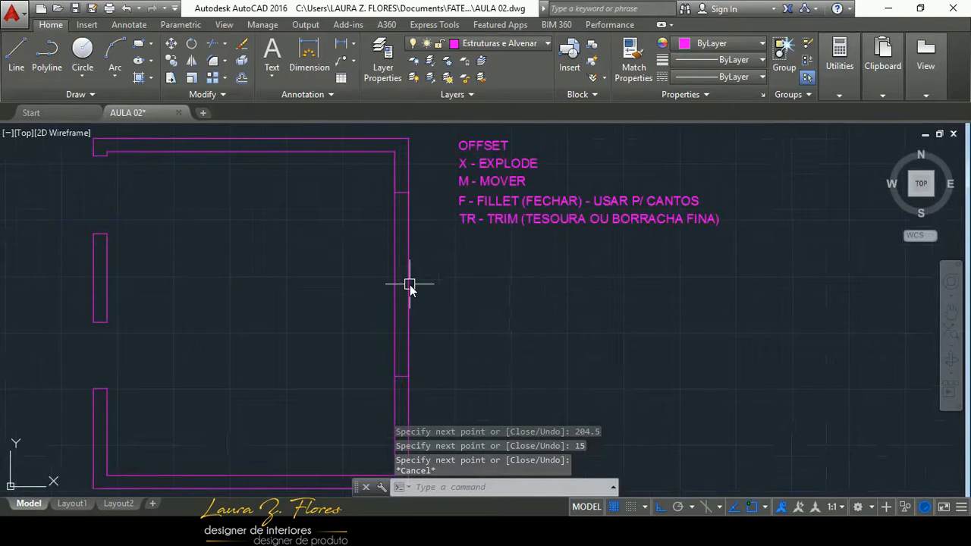
pyautogui.write('TR')
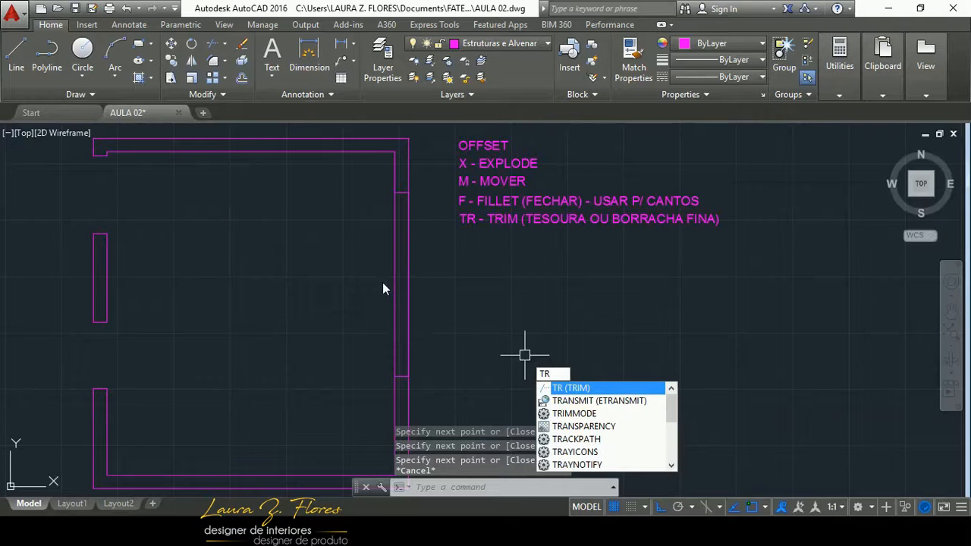
pyautogui.press('Return')
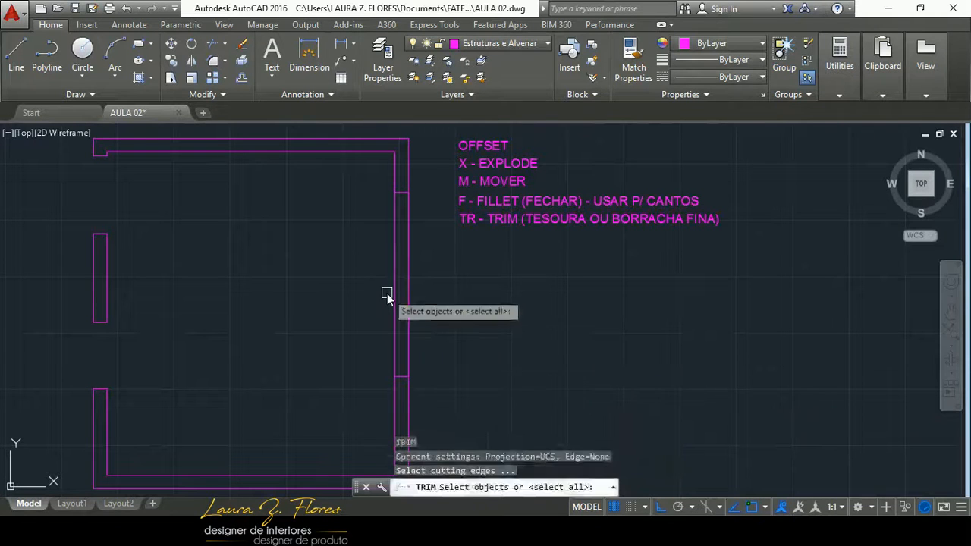
pyautogui.press('Return')
pyautogui.click(395, 277)
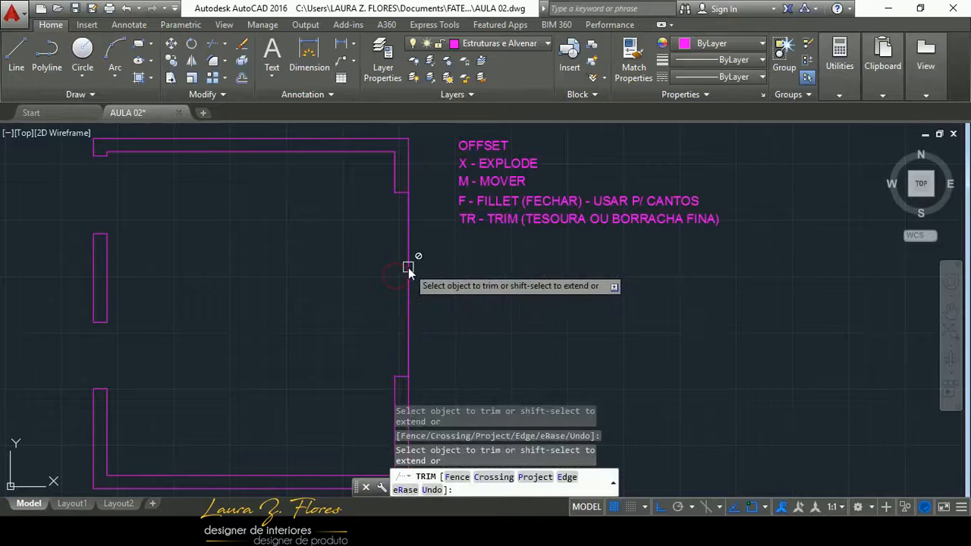
pyautogui.click(407, 260)
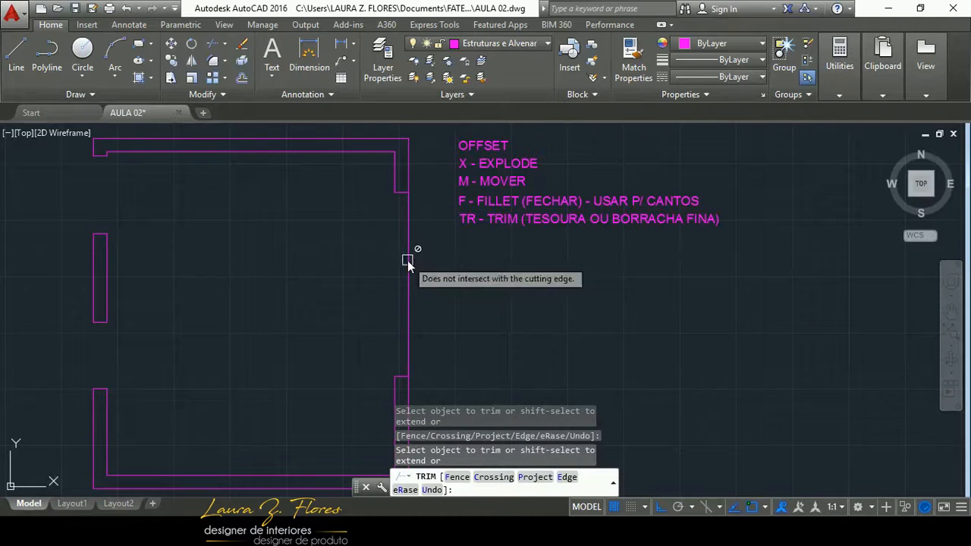
# - Inspect the outer face at the window opening and delete the 204.5 line overlapping it
pyautogui.scroll(5, 437, 133)
pyautogui.moveTo(445, 178); pyautogui.dragTo(442, 295, button='middle')
pyautogui.scroll(5, 429, 246)
pyautogui.scroll(-6, 417, 258)
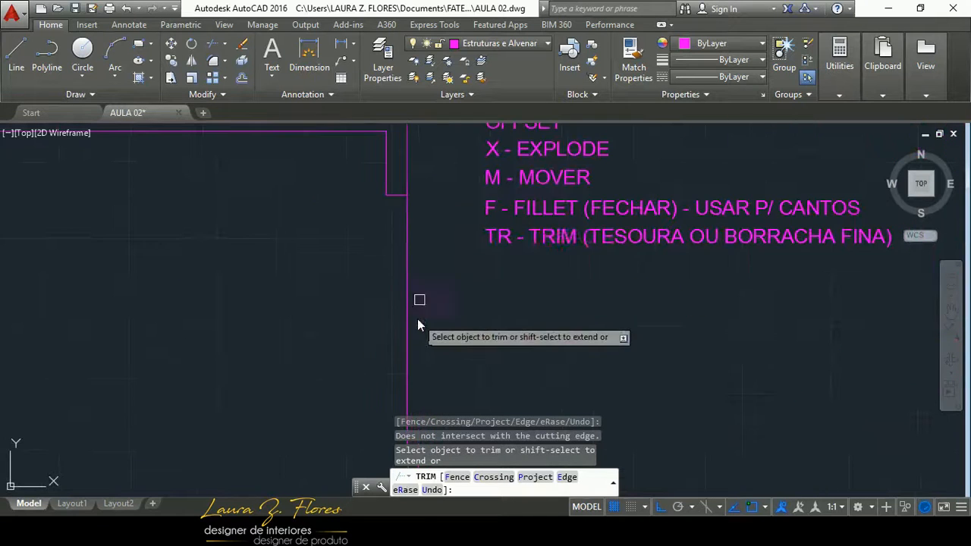
pyautogui.scroll(5, 403, 265)
pyautogui.scroll(8, 409, 275)
pyautogui.scroll(-12, 402, 350)
pyautogui.scroll(-3, 400, 311)
pyautogui.scroll(5, 399, 319)
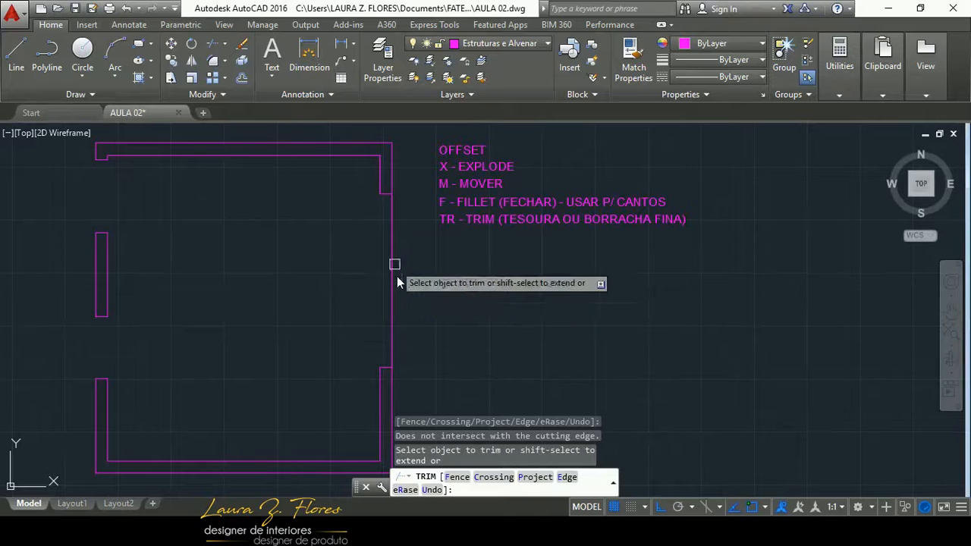
pyautogui.press('Escape')
pyautogui.click(391, 243)
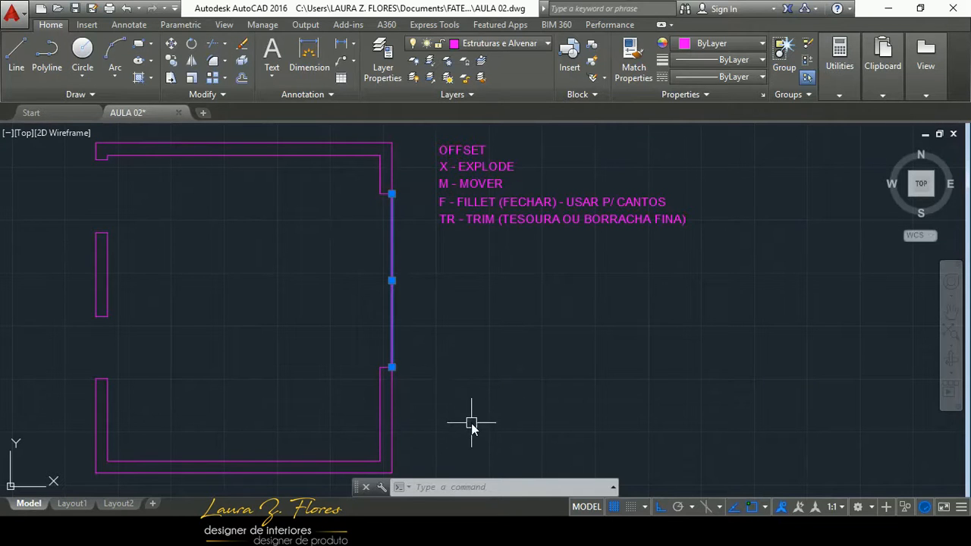
pyautogui.press('Delete')
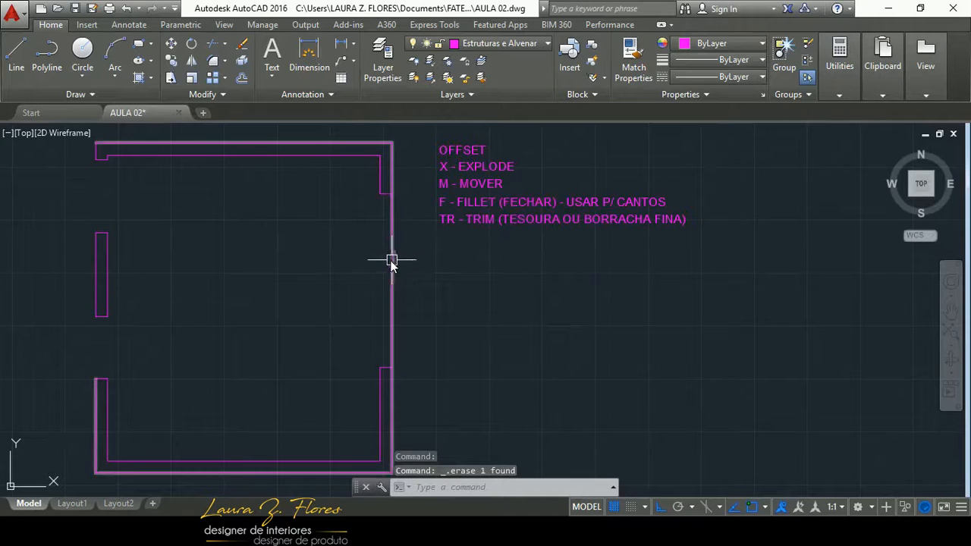
# - Trim the right wall's outer face between the two window edges
pyautogui.write('TR')
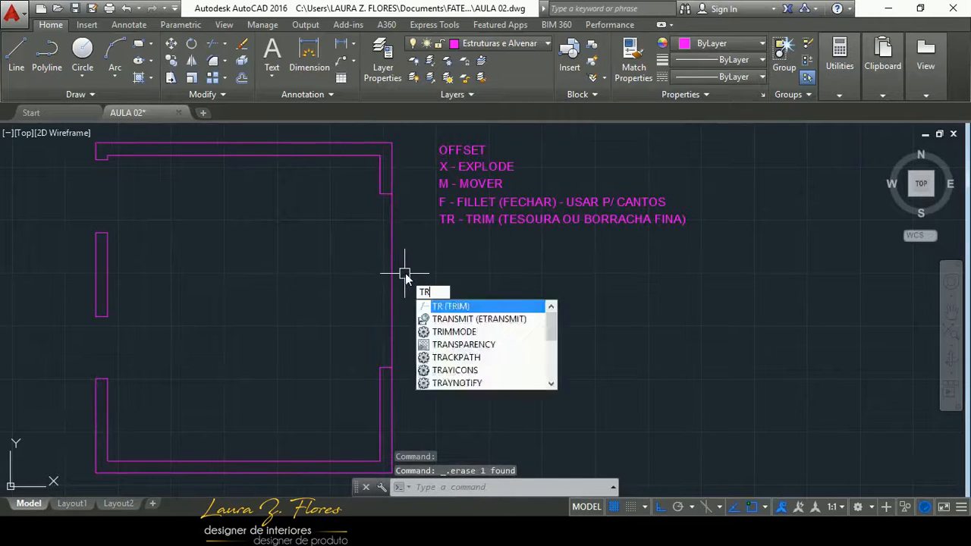
pyautogui.press('Return')
pyautogui.press('Return')
pyautogui.click(392, 266)
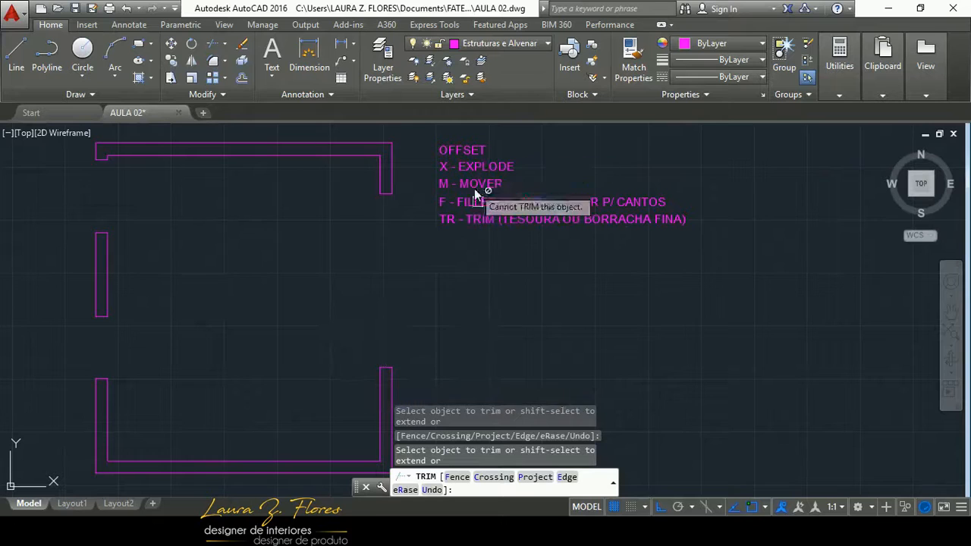
pyautogui.press('Escape')
pyautogui.press('Escape')
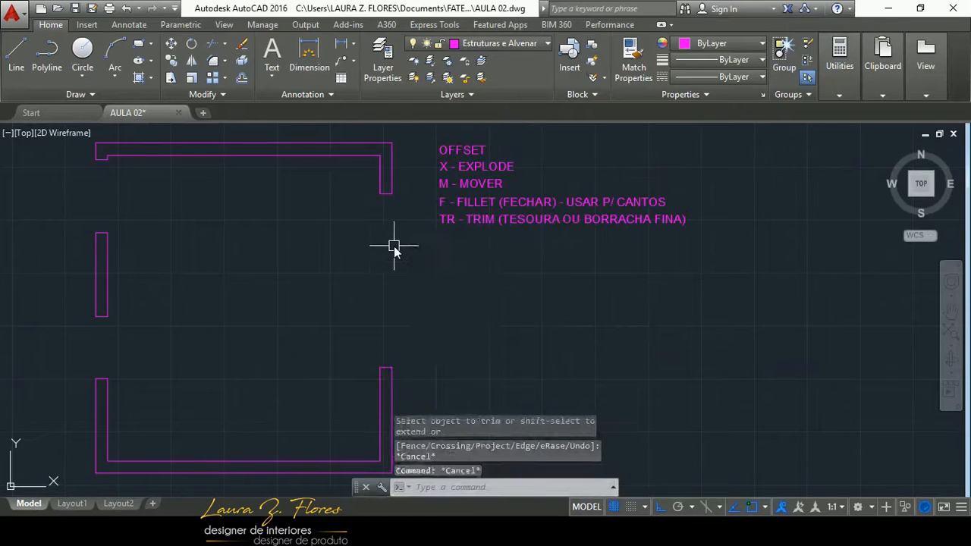
# - Make Móveis Distantes the current layer
pyautogui.scroll(-4, 392, 247)
pyautogui.scroll(3, 364, 308)
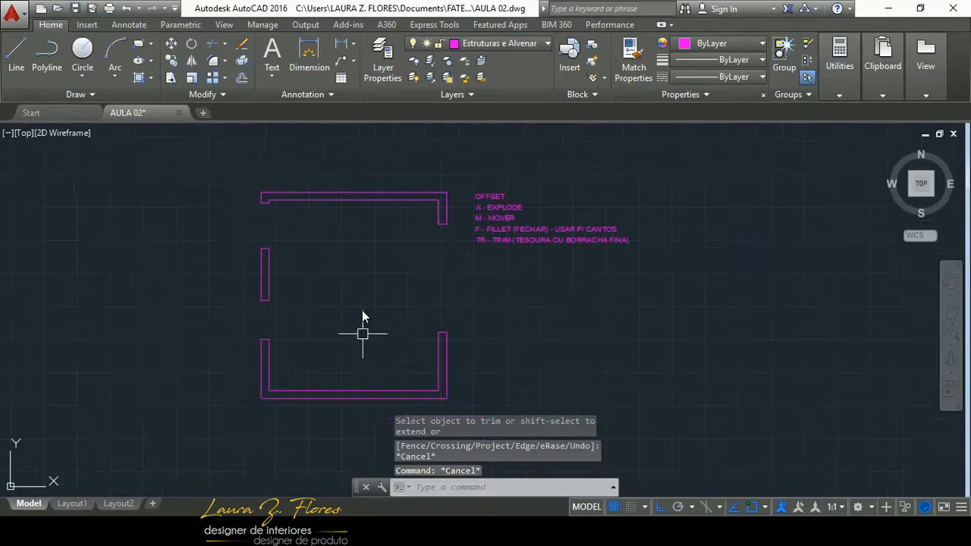
pyautogui.click(418, 532)
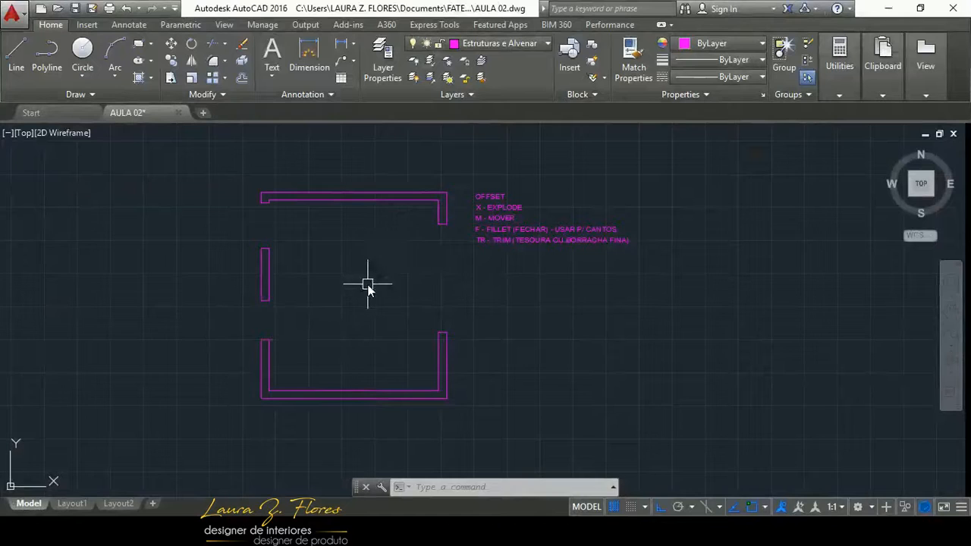
pyautogui.moveTo(366, 281); pyautogui.dragTo(416, 311, button='middle')
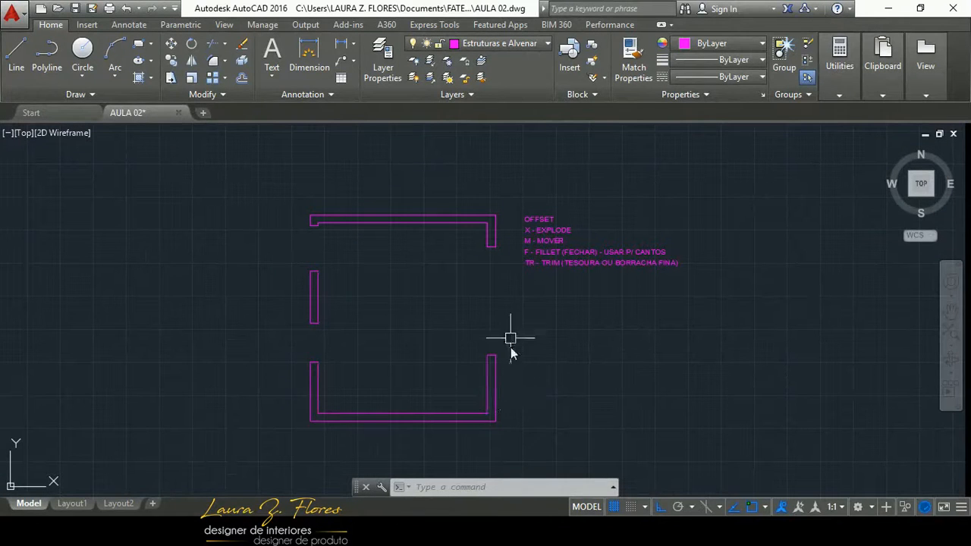
pyautogui.click(526, 47)
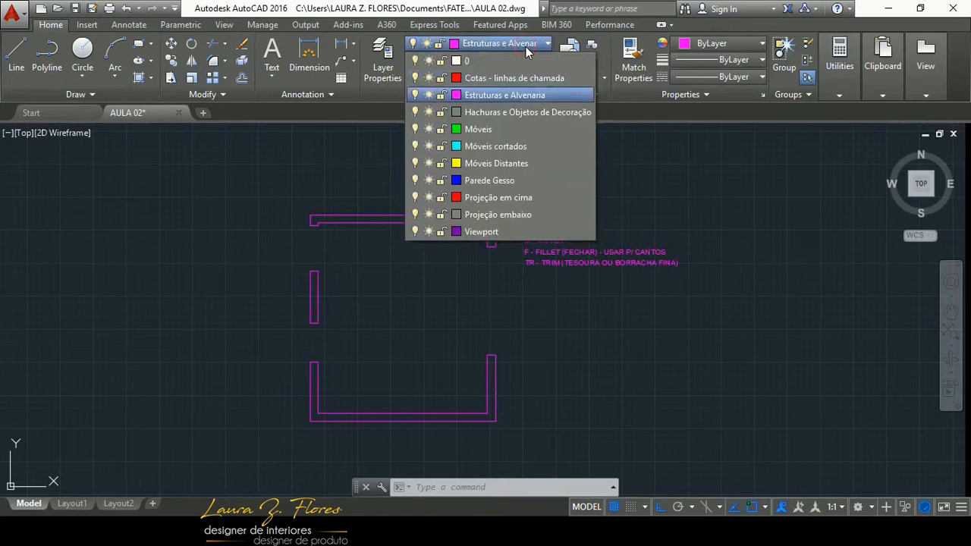
pyautogui.click(508, 164)
# - Check how the right-wall window is drawn in HOME OFFICE - PLANTA 2.pdf and return to AutoCAD
pyautogui.moveTo(502, 525)
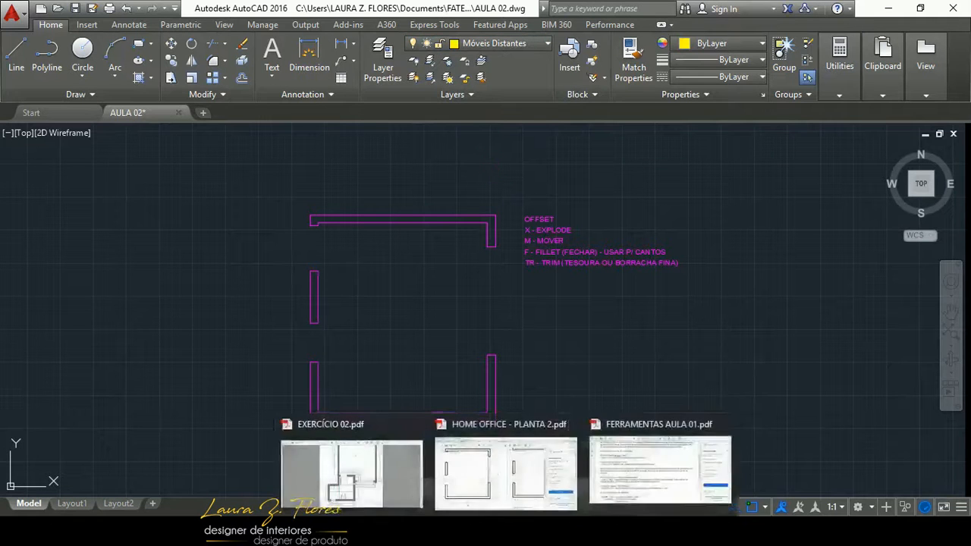
pyautogui.moveTo(502, 476)
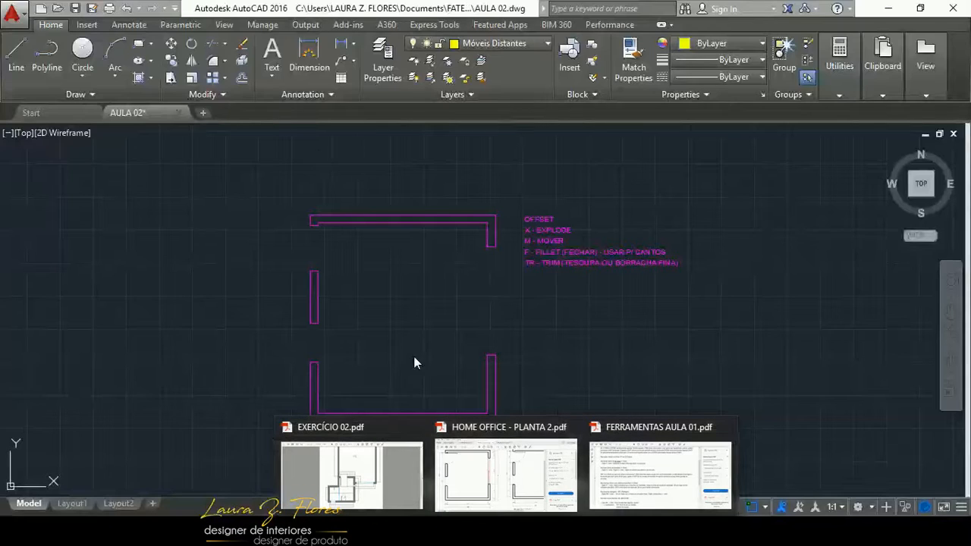
pyautogui.click(506, 472)
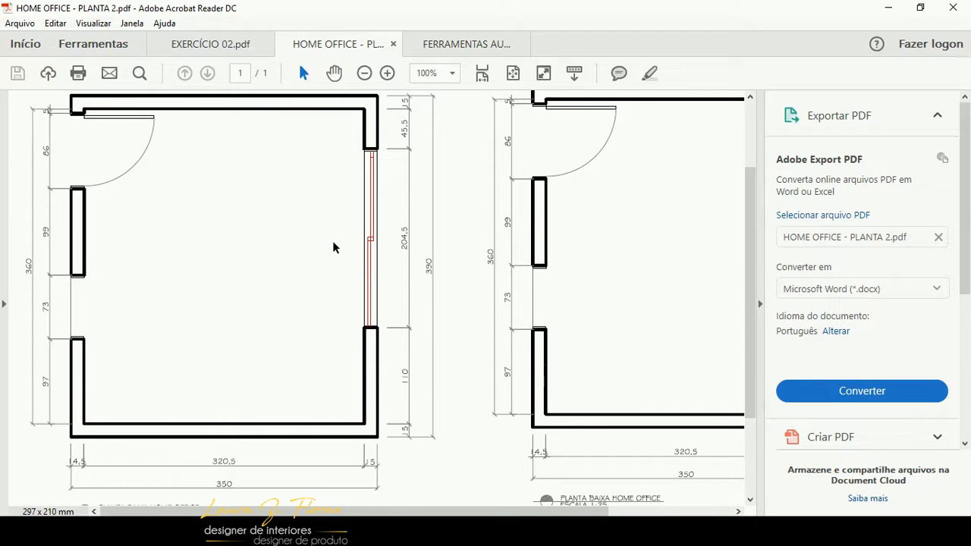
pyautogui.moveTo(470, 532)
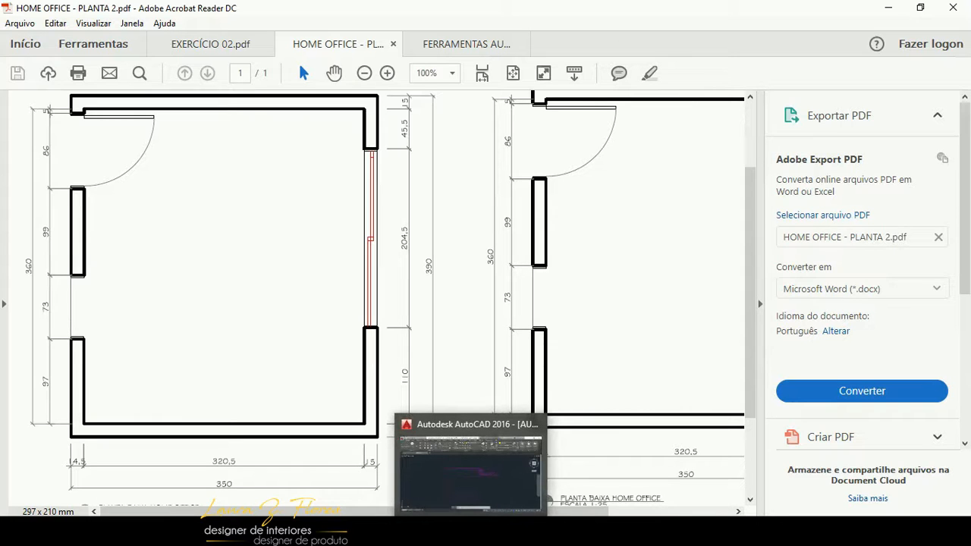
pyautogui.click(475, 488)
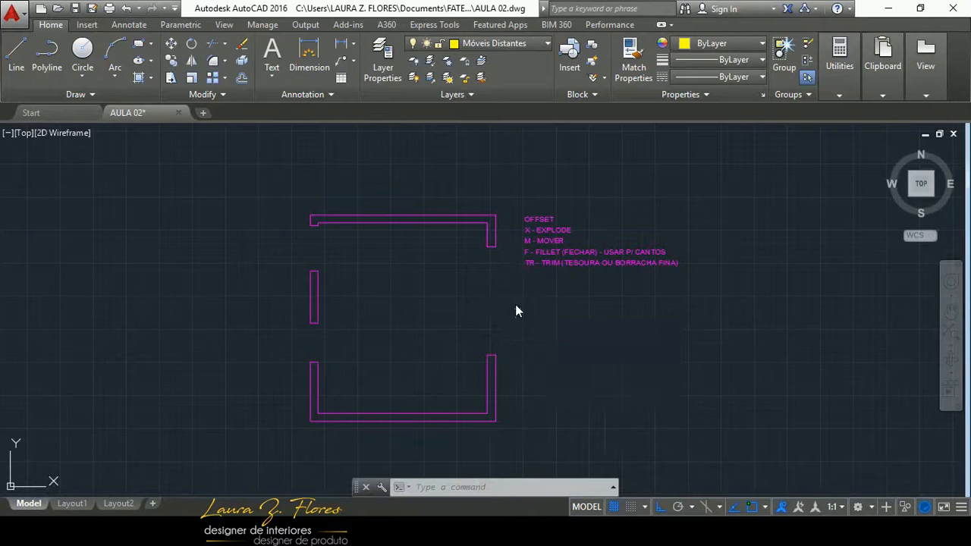
# - Draw a line along the right wall's inner face from the upper to the lower edge of the window opening
pyautogui.press('Return')
pyautogui.scroll(2, 493, 324)
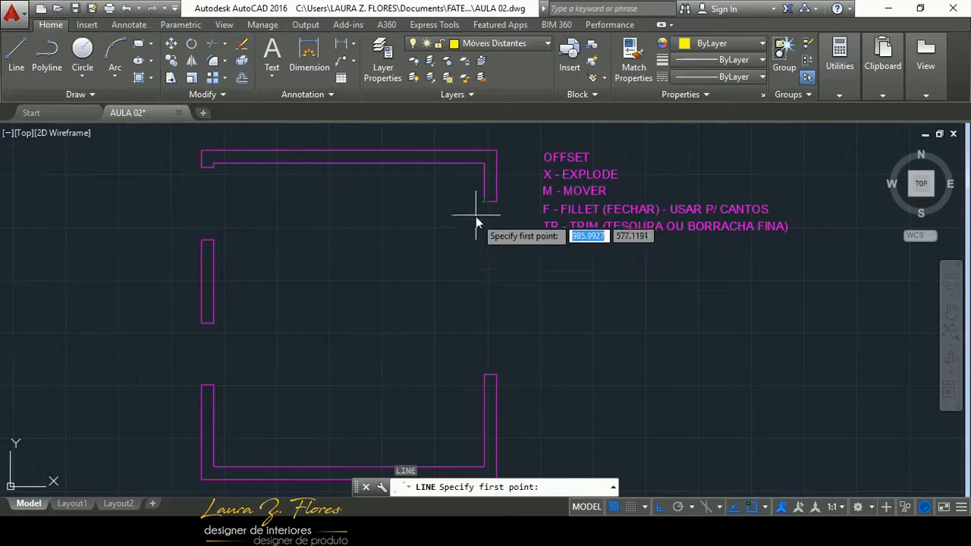
pyautogui.scroll(3, 469, 210)
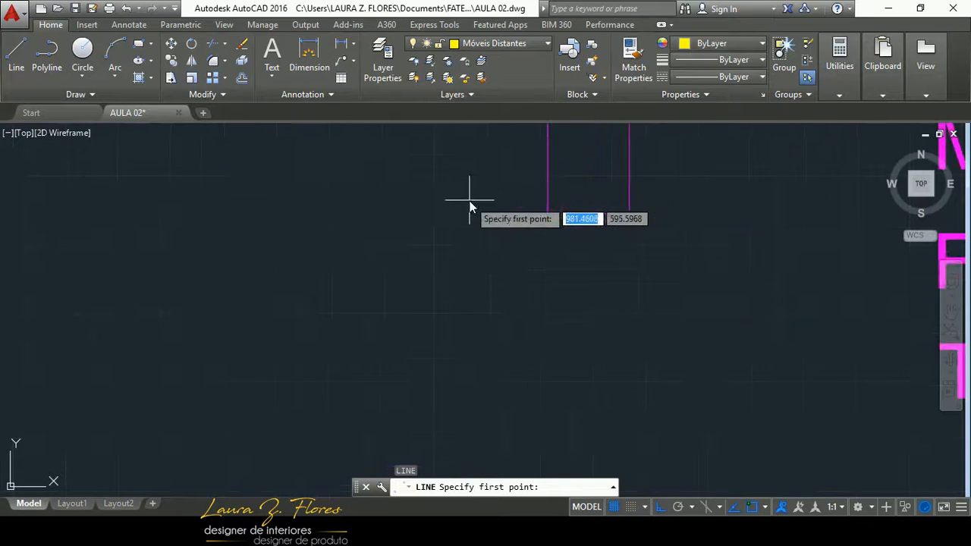
pyautogui.scroll(-4, 547, 215)
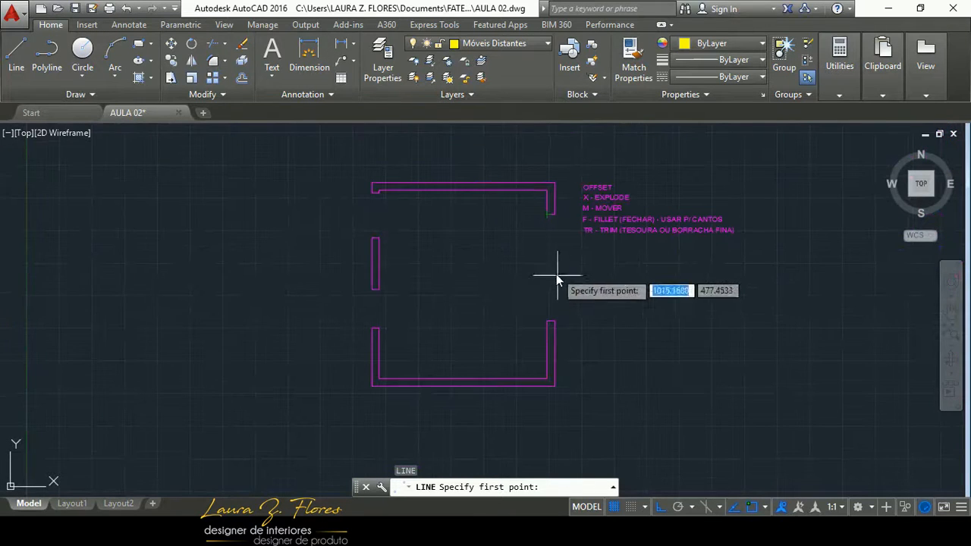
pyautogui.scroll(4, 559, 273)
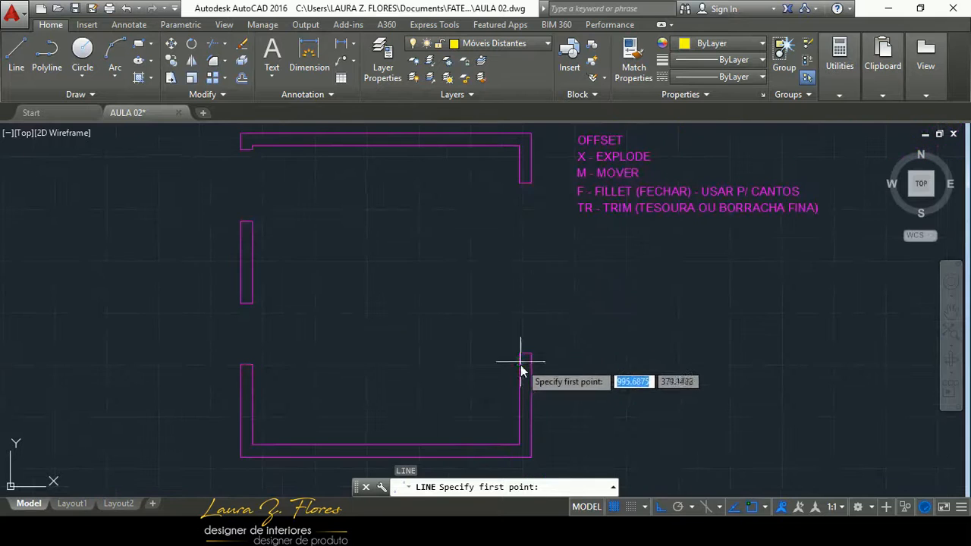
pyautogui.click(520, 185)
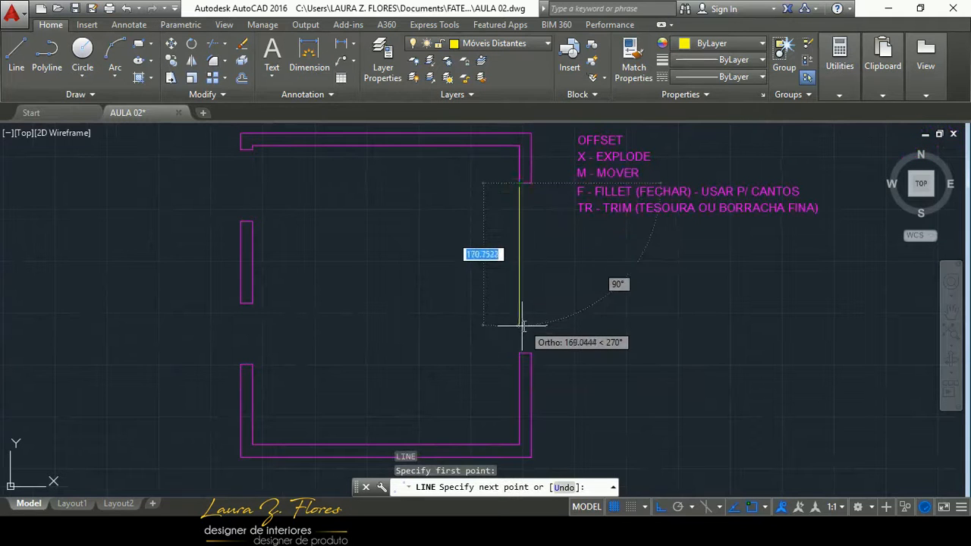
pyautogui.click(519, 352)
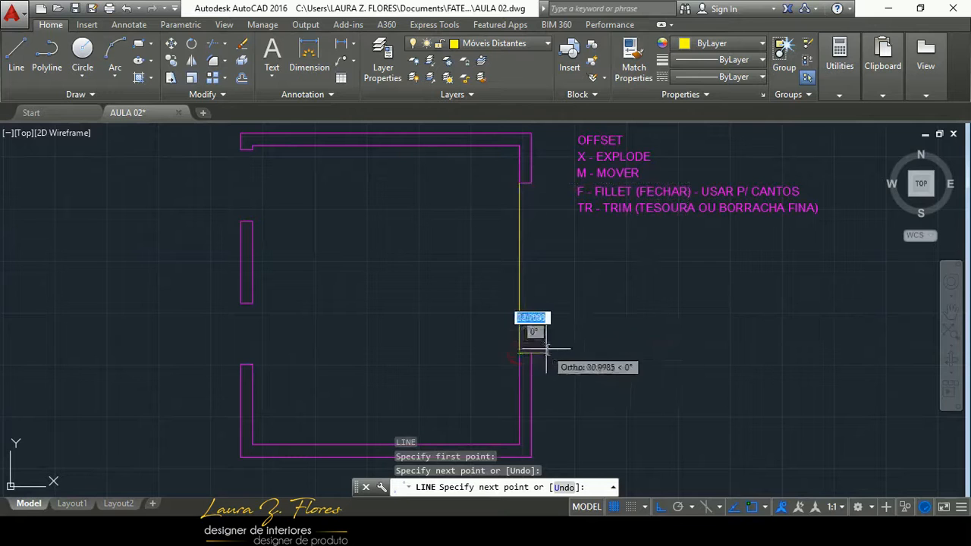
# - Continue the line across the lower wall end, up the outer face and back across the upper end to close the window outline
pyautogui.scroll(8, 534, 348)
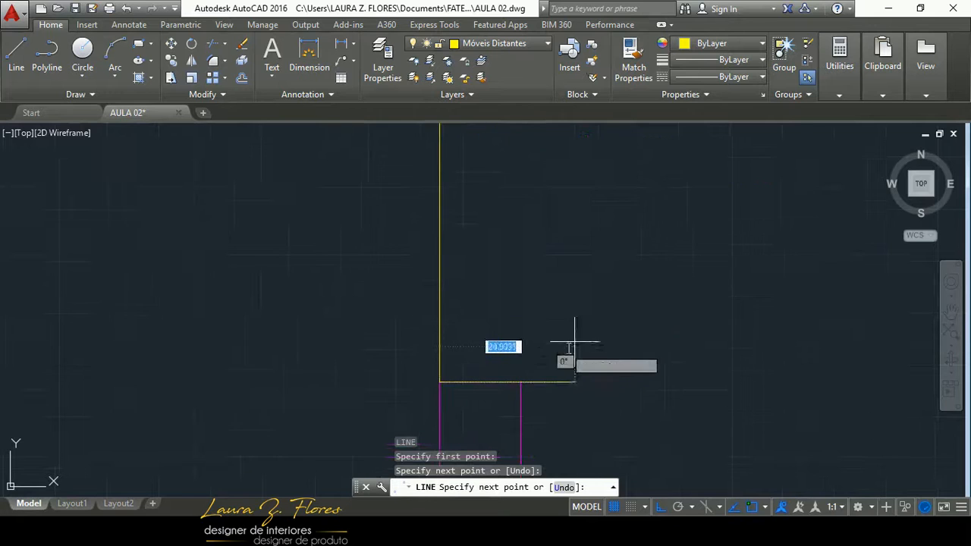
pyautogui.click(521, 384)
pyautogui.scroll(-6, 525, 378)
pyautogui.scroll(-5, 525, 355)
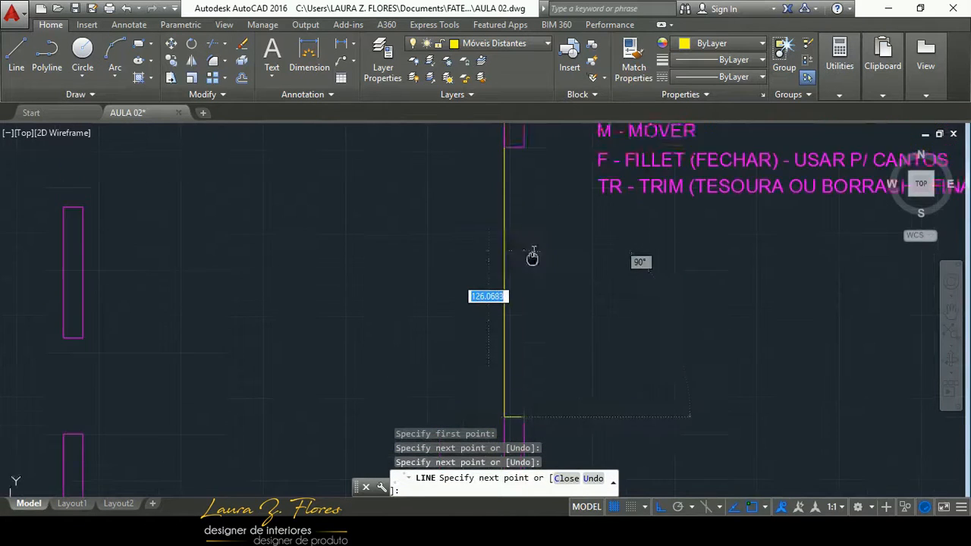
pyautogui.click(516, 300)
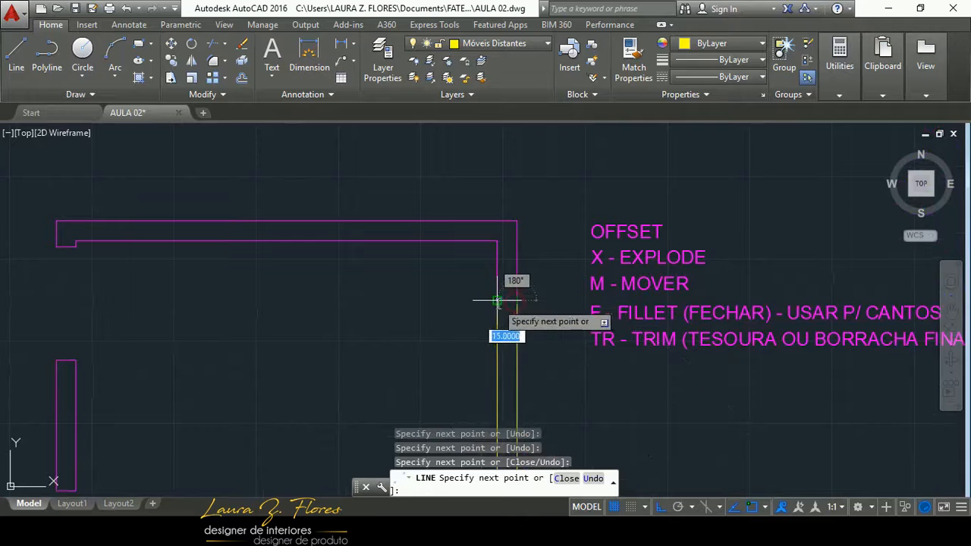
pyautogui.click(497, 301)
pyautogui.press('Escape')
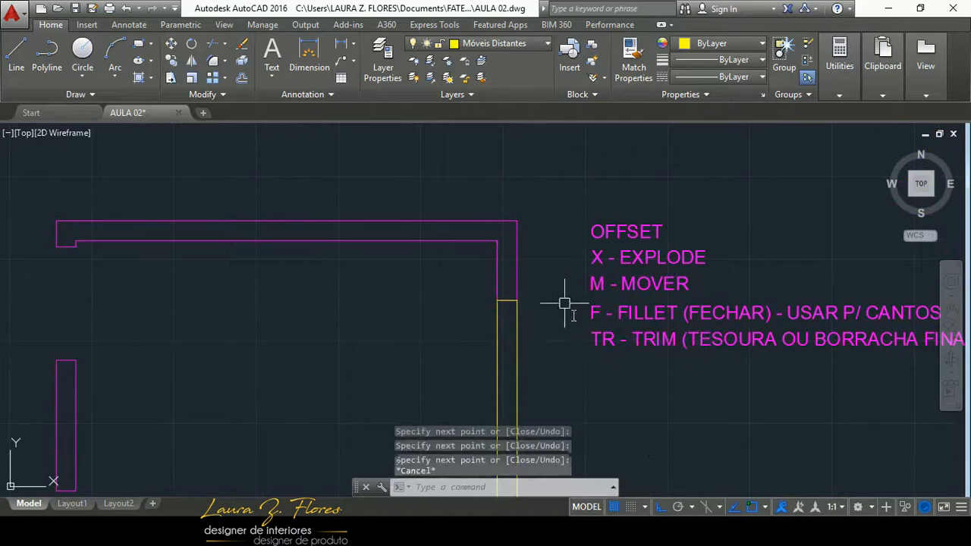
# - Compare the window outline with the right-wall window in HOME OFFICE - PLANTA 2.pdf, return to AutoCAD and clear the selection
pyautogui.scroll(-4, 481, 163)
pyautogui.scroll(4, 492, 240)
pyautogui.scroll(-3, 471, 217)
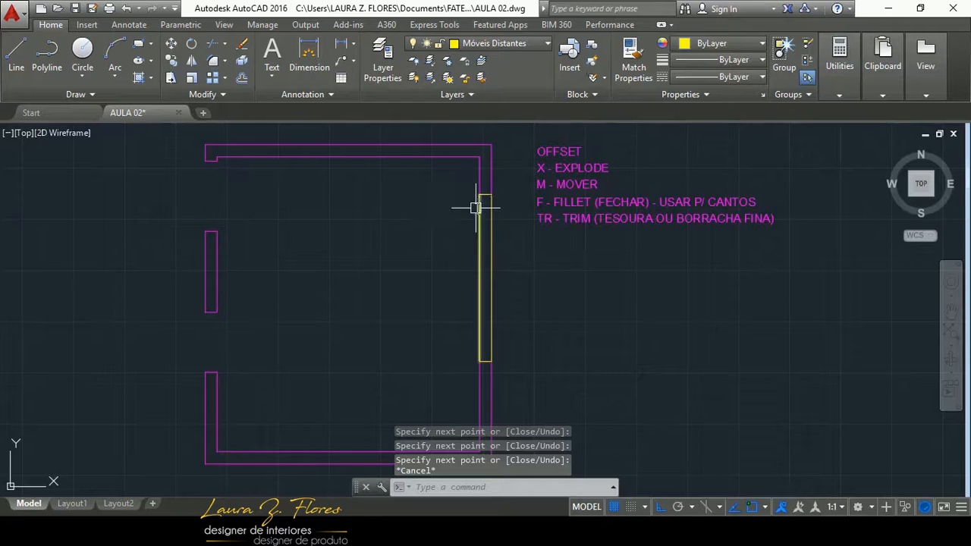
pyautogui.scroll(4, 474, 205)
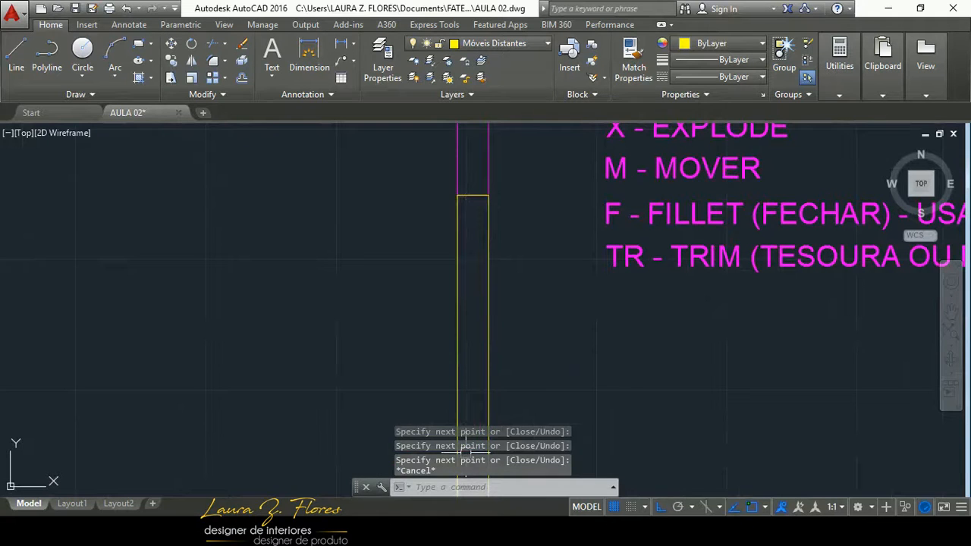
pyautogui.click(485, 474)
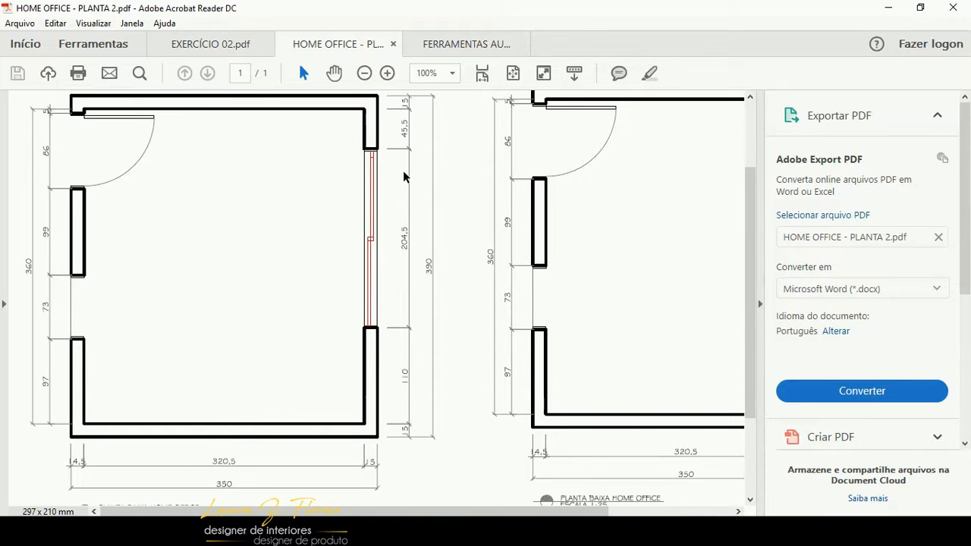
pyautogui.click(486, 531)
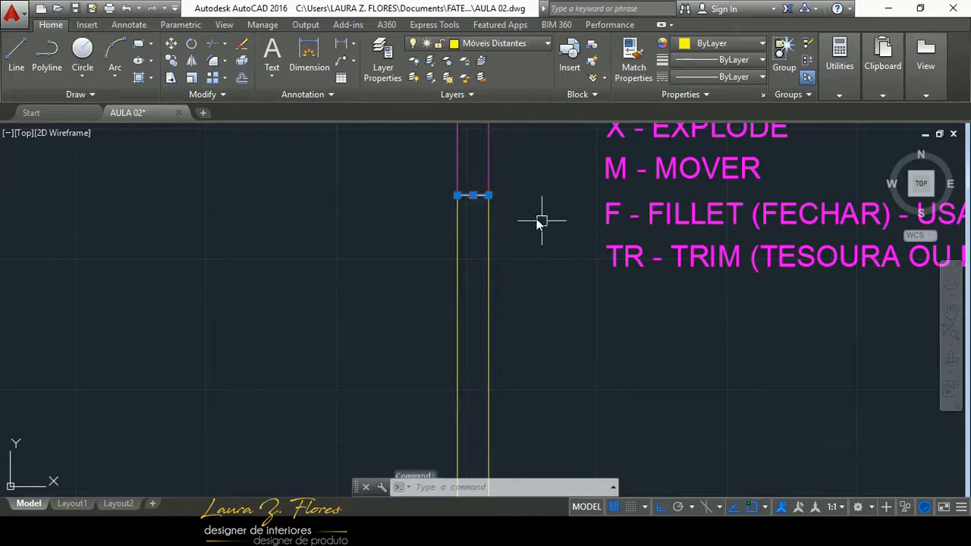
pyautogui.press('Escape')
pyautogui.press('Escape')
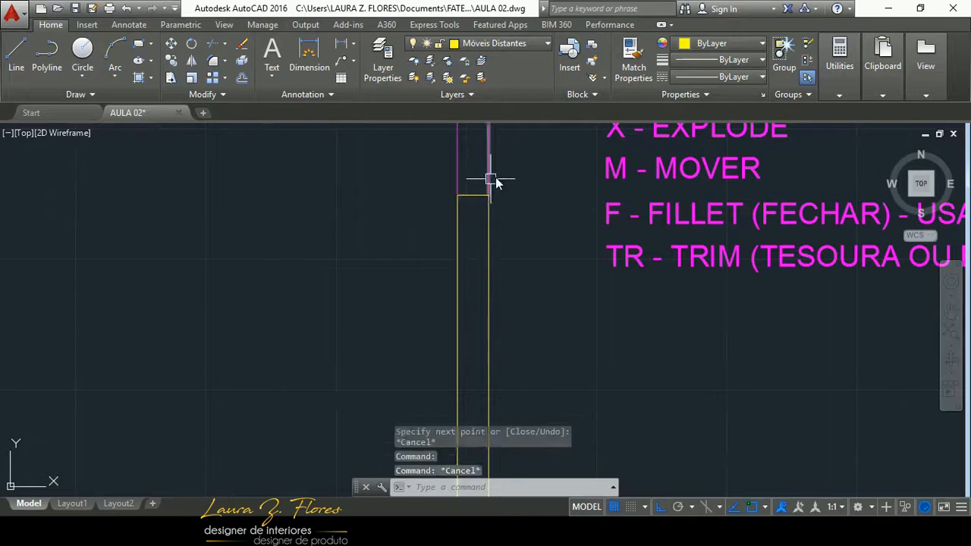
pyautogui.scroll(-3, 486, 182)
pyautogui.scroll(2, 507, 231)
pyautogui.moveTo(505, 271)
pyautogui.mouseDown(button='middle')
pyautogui.moveTo(536, 219)
pyautogui.moveTo(543, 250)
pyautogui.mouseUp(button='middle')
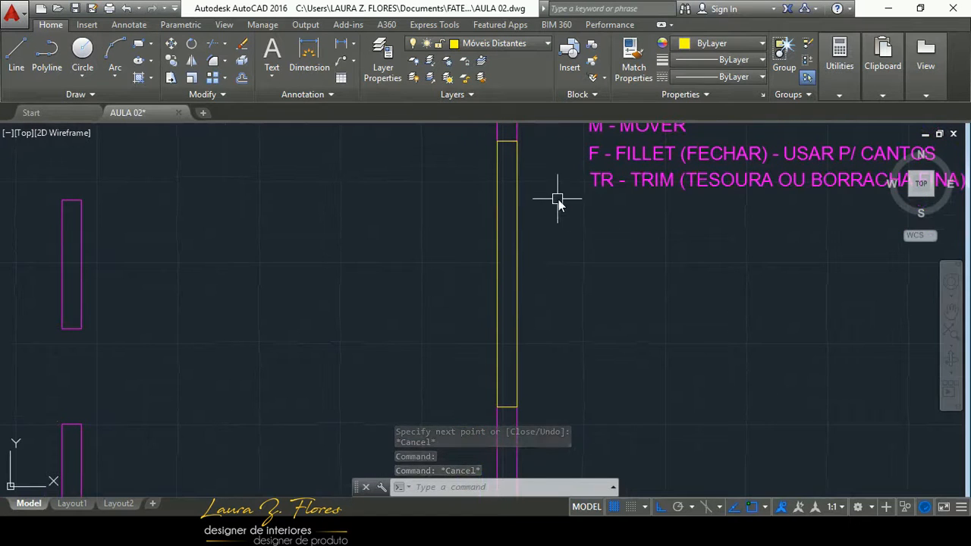
pyautogui.scroll(-3, 558, 201)
pyautogui.scroll(2, 551, 258)
pyautogui.moveTo(552, 258); pyautogui.dragTo(557, 273, button='middle')
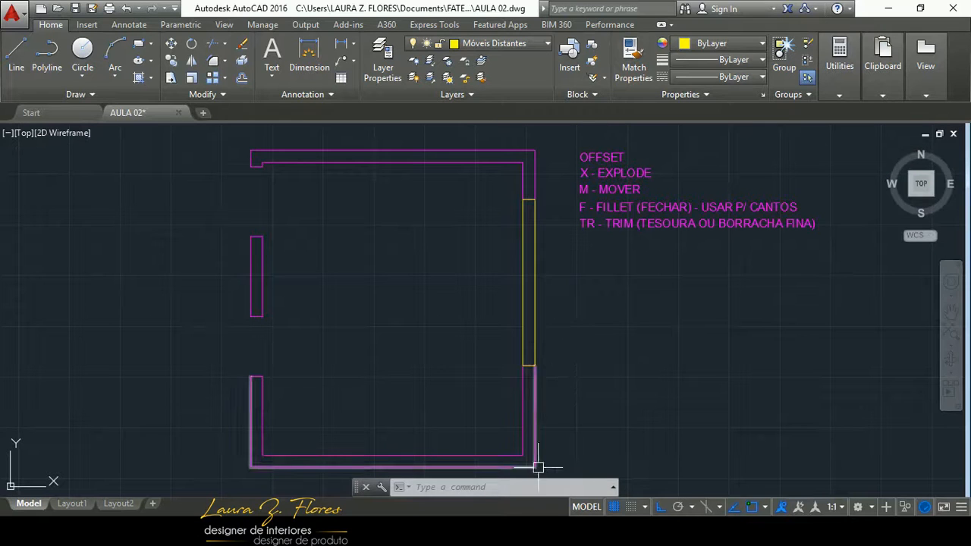
# - Enlarge HOME OFFICE - PLANTA 2.pdf to 150%, examine the window's end details and return to AutoCAD
pyautogui.moveTo(531, 535)
pyautogui.click(528, 509)
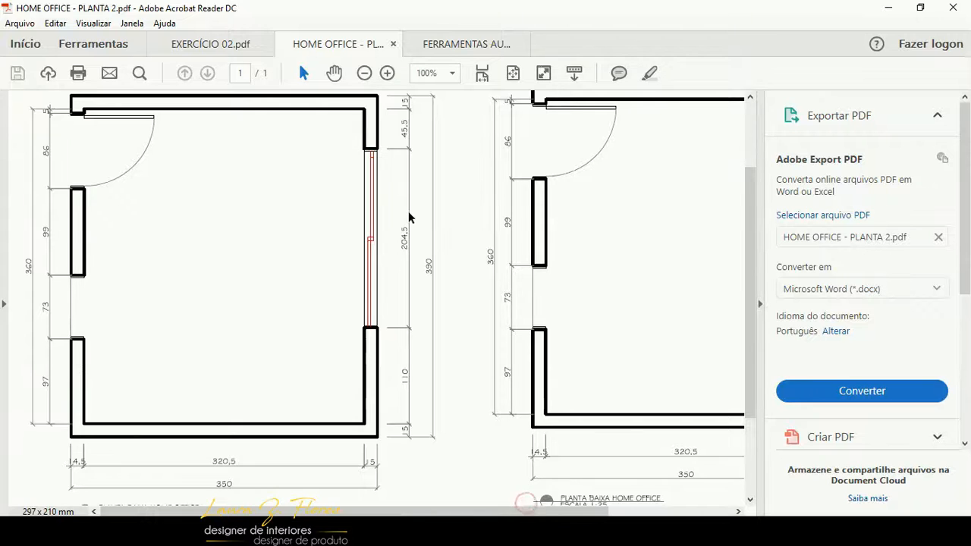
pyautogui.click(386, 74)
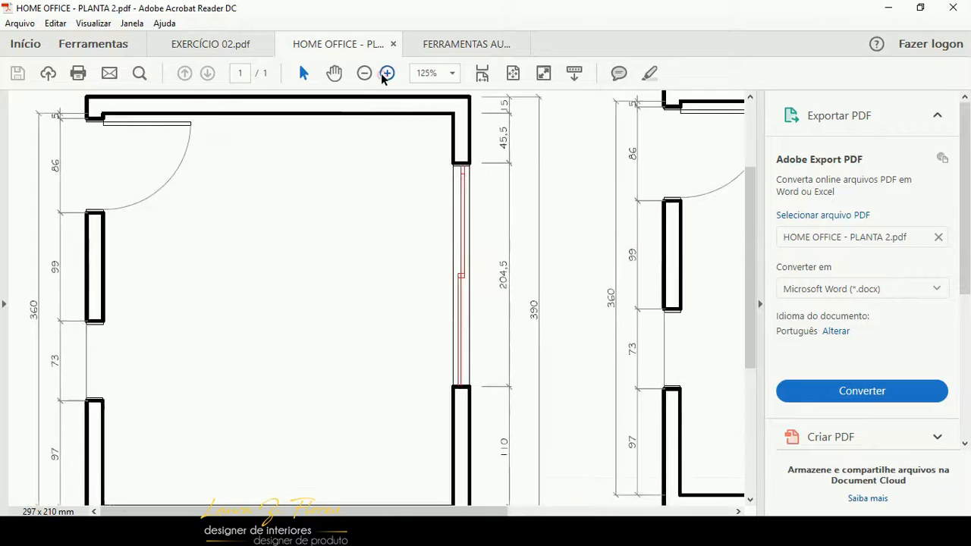
pyautogui.click(387, 73)
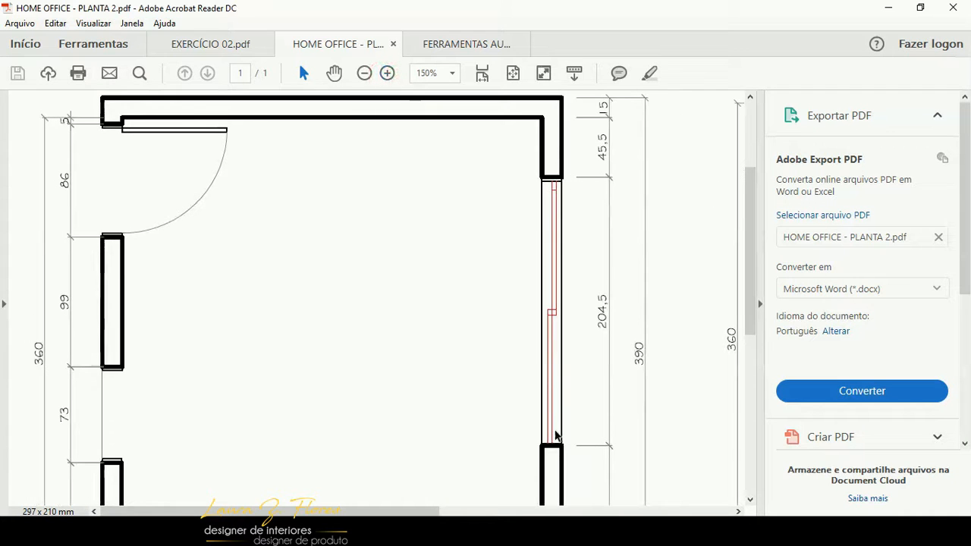
pyautogui.hotkey('alt', 'Tab')
# - Offset the window outline's upper end line by 2 toward the inside of the opening
pyautogui.moveTo(592, 318); pyautogui.dragTo(539, 324, button='middle')
pyautogui.scroll(2, 502, 317)
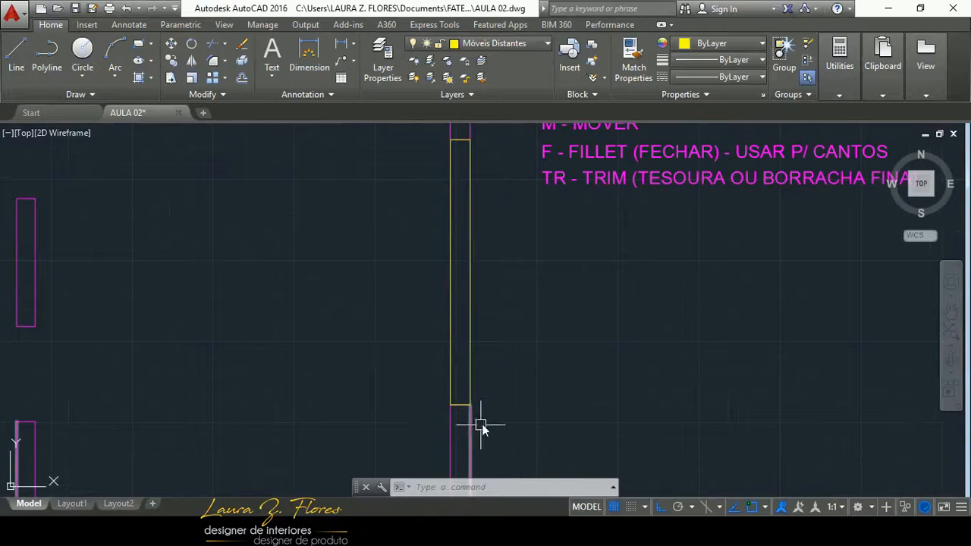
pyautogui.moveTo(514, 376); pyautogui.dragTo(517, 407, button='middle')
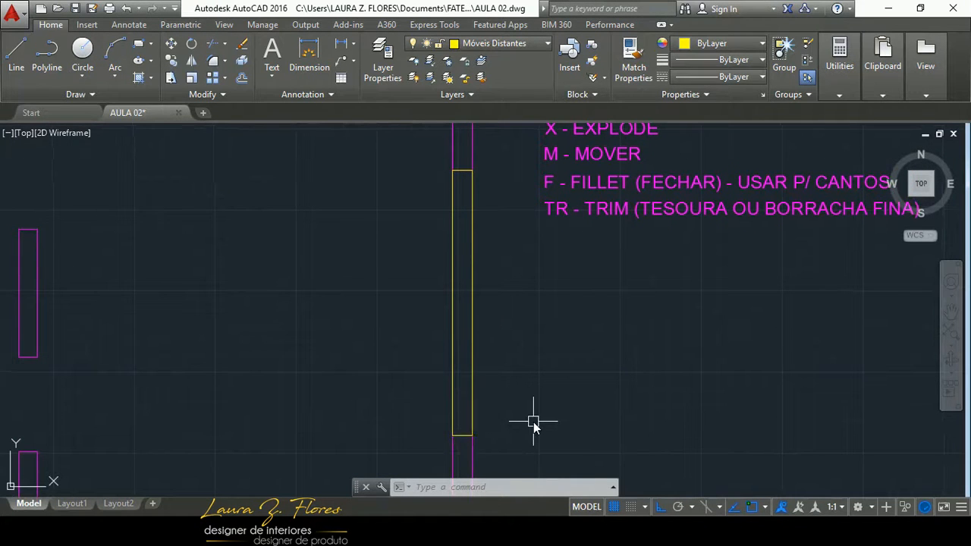
pyautogui.write('o')
pyautogui.press('Return')
pyautogui.write('2')
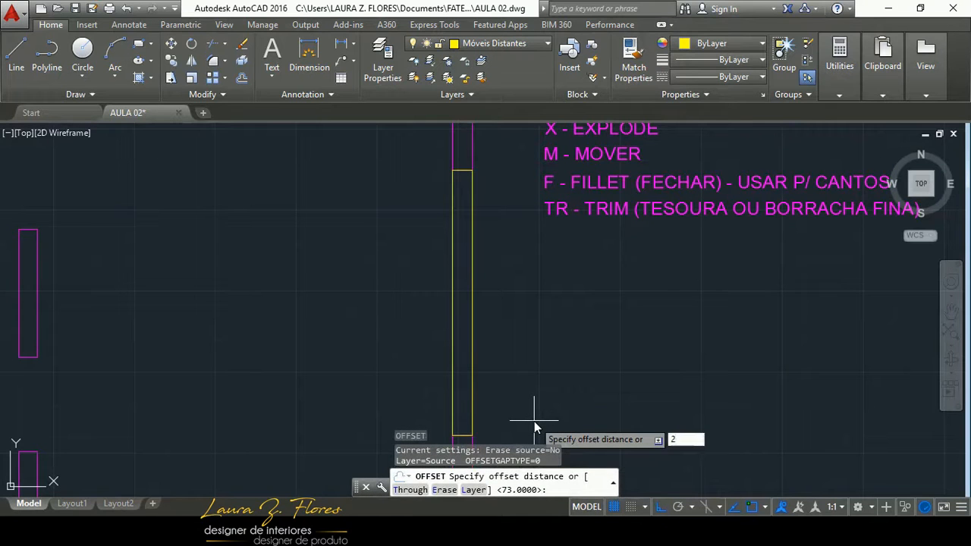
pyautogui.press('Return')
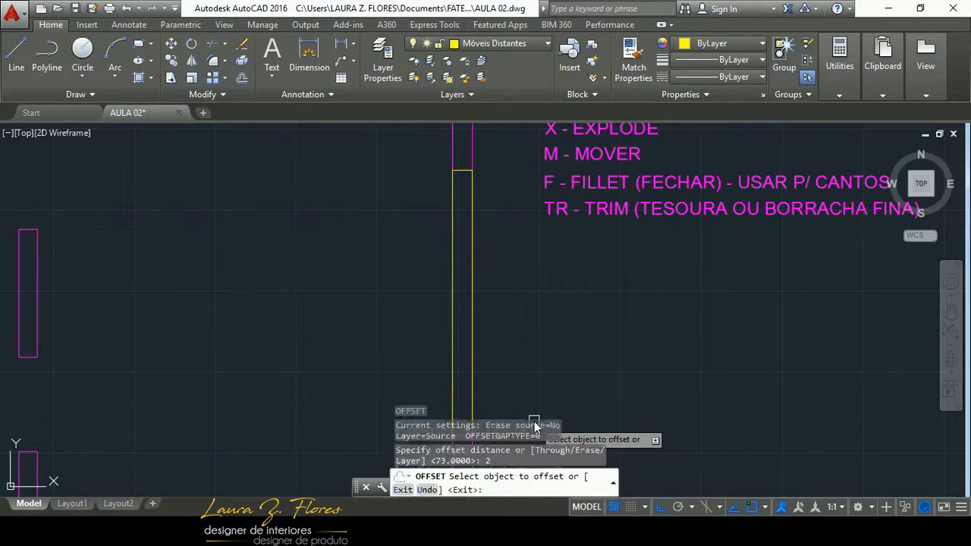
pyautogui.click(464, 169)
pyautogui.click(573, 311)
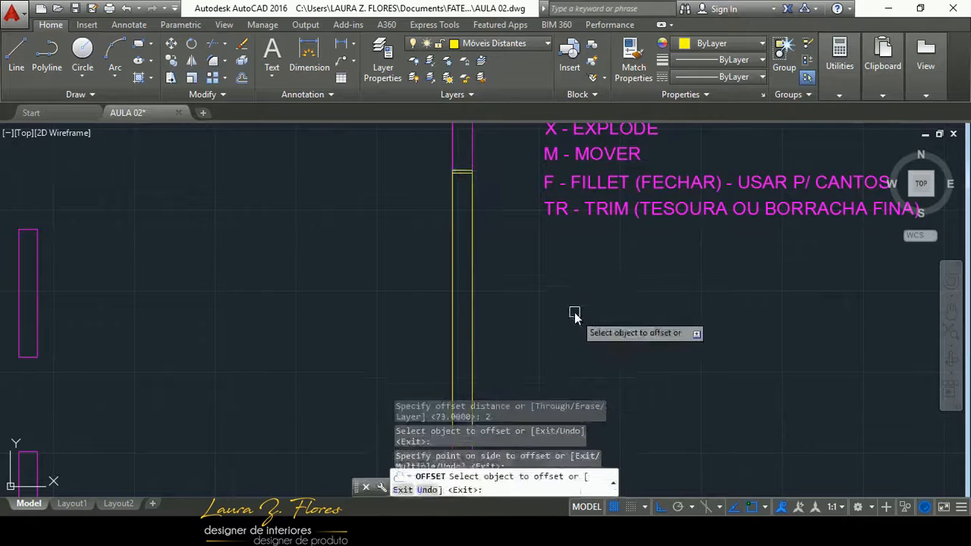
# - Offset the window outline's lower end line by the same distance toward the inside of the opening and end the Offset command
pyautogui.scroll(-2, 495, 156)
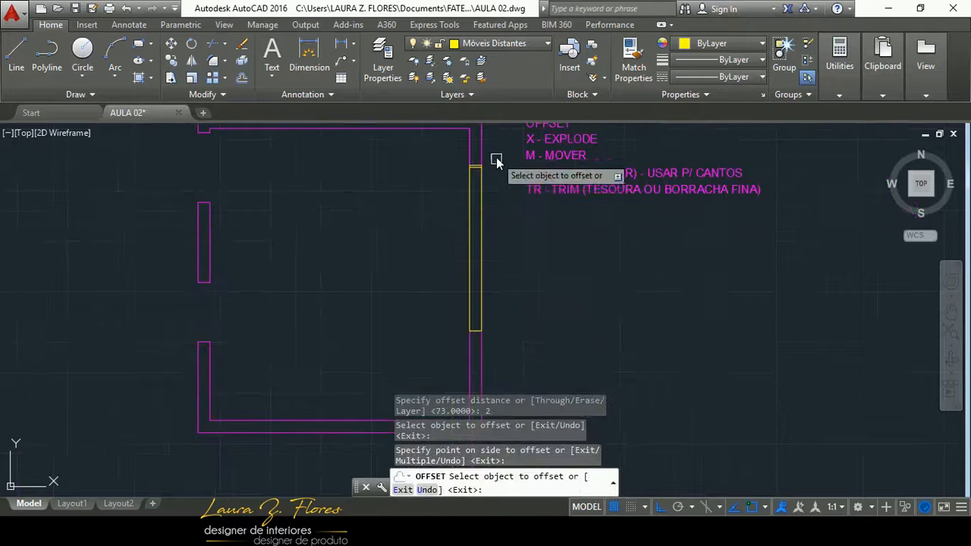
pyautogui.click(476, 332)
pyautogui.click(508, 200)
pyautogui.scroll(2, 526, 286)
pyautogui.scroll(-3, 508, 273)
pyautogui.press('Escape')
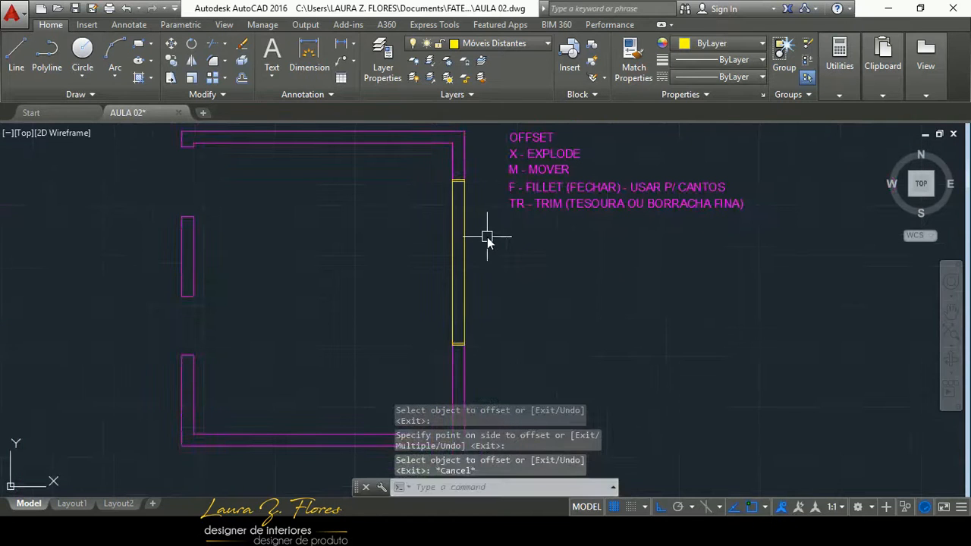
# - Check how the sliding panels inside the right-wall window are drawn in HOME OFFICE - PLANTA 2.pdf and return to AutoCAD
pyautogui.moveTo(521, 325)
pyautogui.mouseDown(button='middle')
pyautogui.moveTo(618, 332)
pyautogui.moveTo(519, 328)
pyautogui.mouseUp(button='middle')
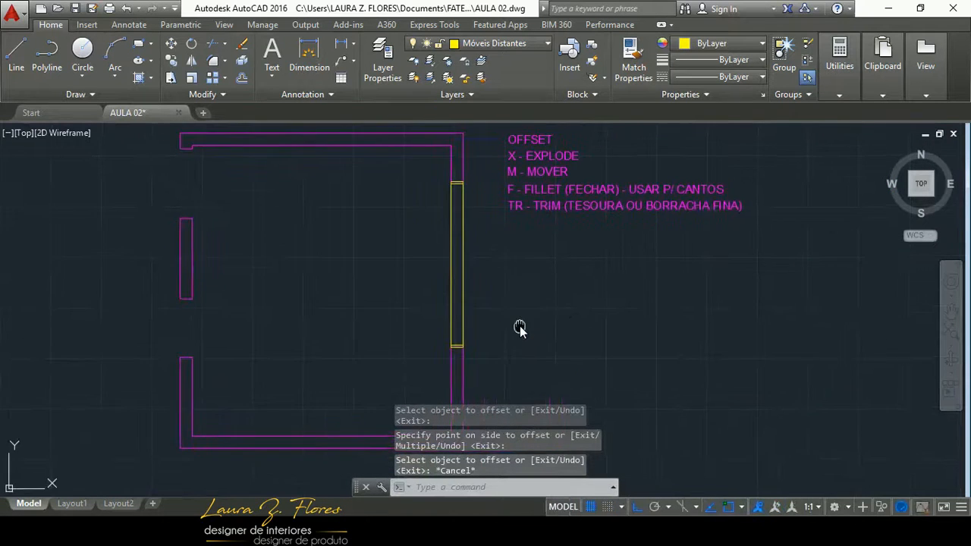
pyautogui.scroll(2, 494, 290)
pyautogui.scroll(-2, 492, 307)
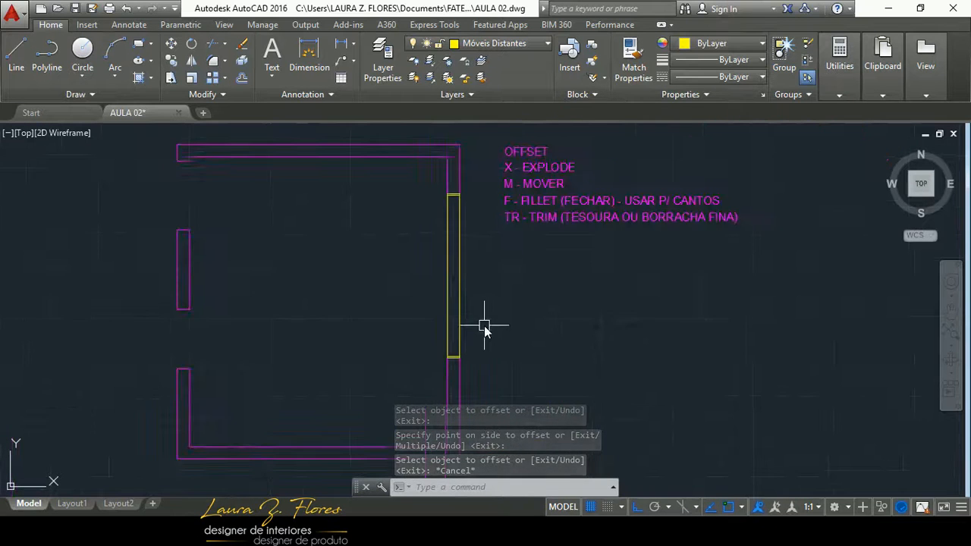
pyautogui.scroll(2, 448, 210)
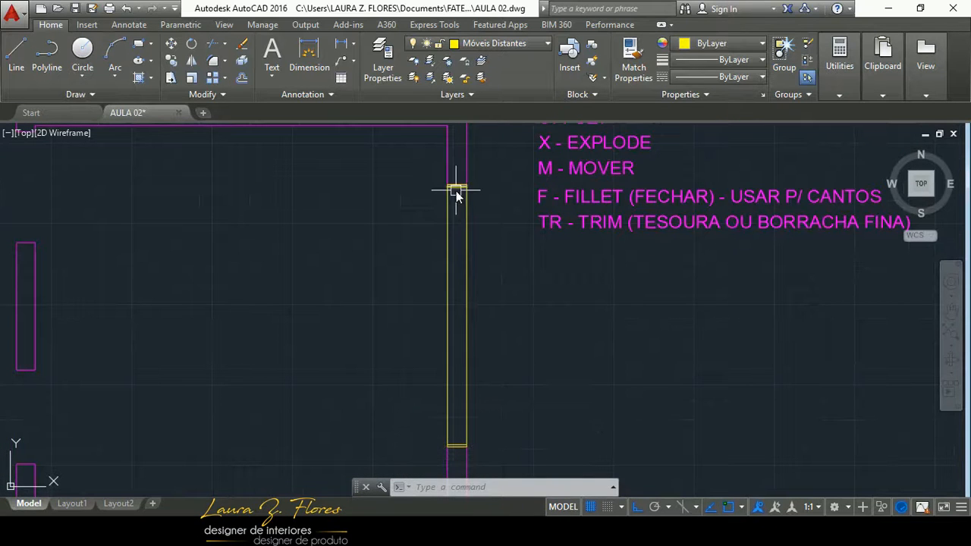
pyautogui.click(503, 476)
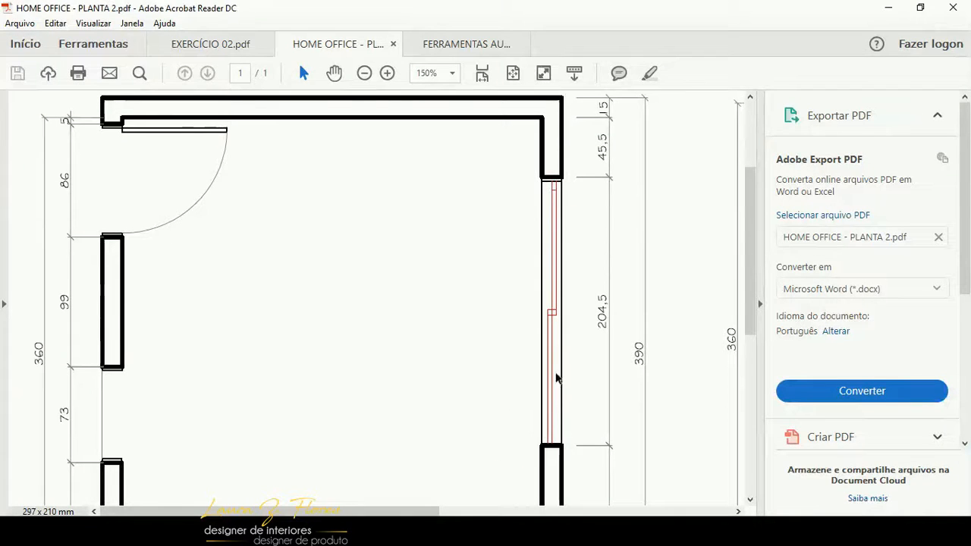
pyautogui.click(511, 531)
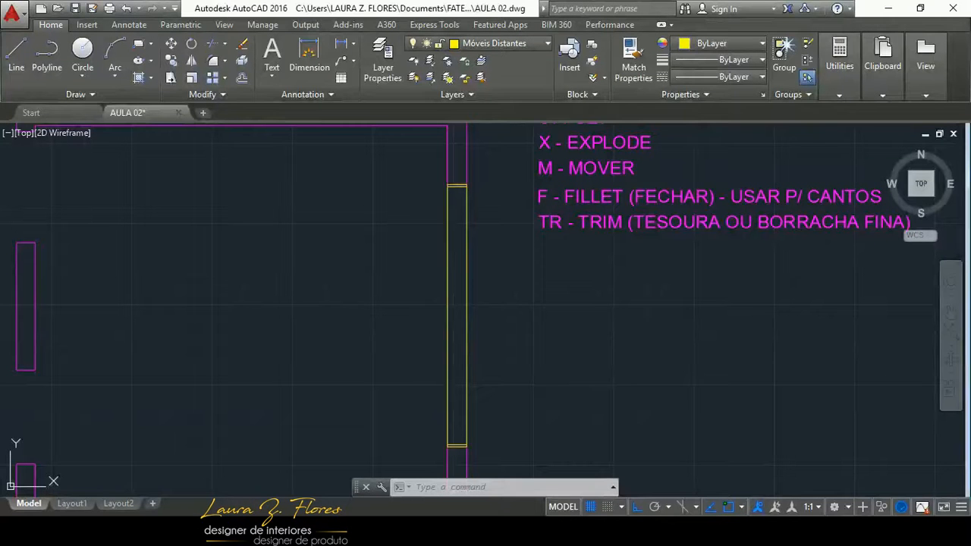
# - Make Hachuras e Objetos de Decoração the current layer
pyautogui.moveTo(511, 394); pyautogui.dragTo(494, 389, button='middle')
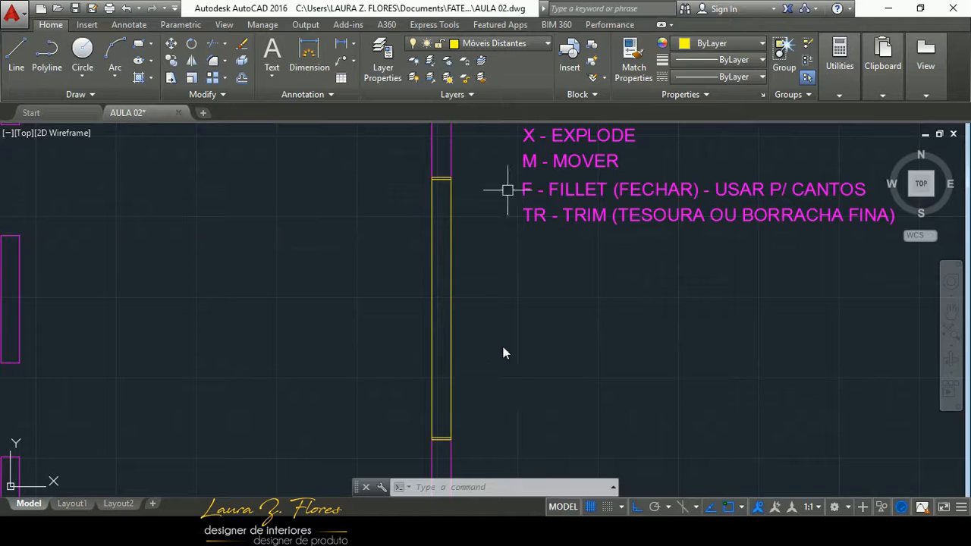
pyautogui.click(504, 46)
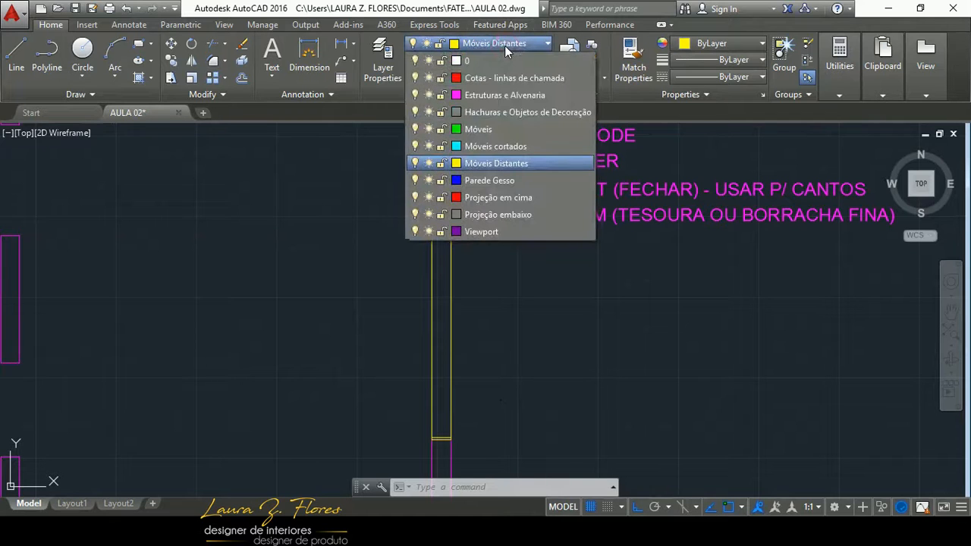
pyautogui.click(532, 114)
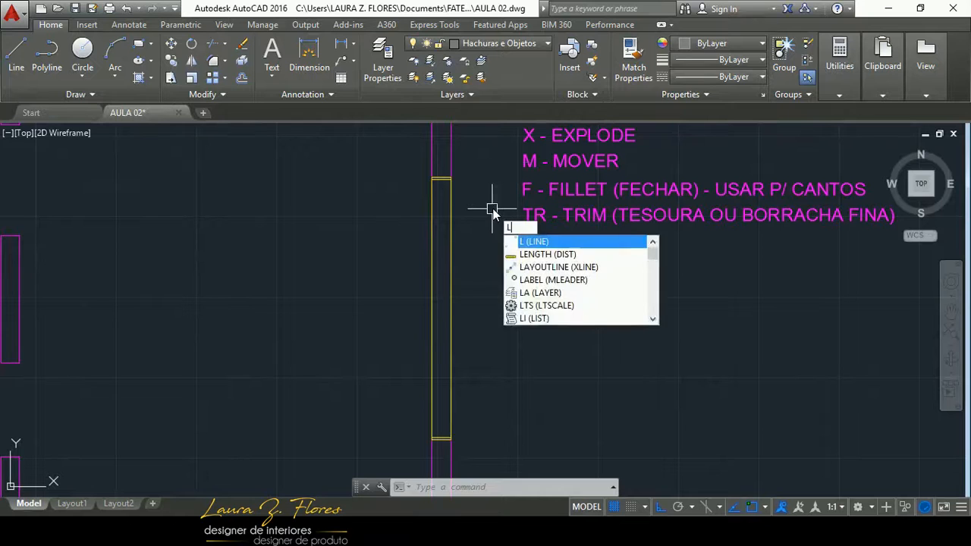
pyautogui.press('Return')
pyautogui.scroll(-2, 493, 215)
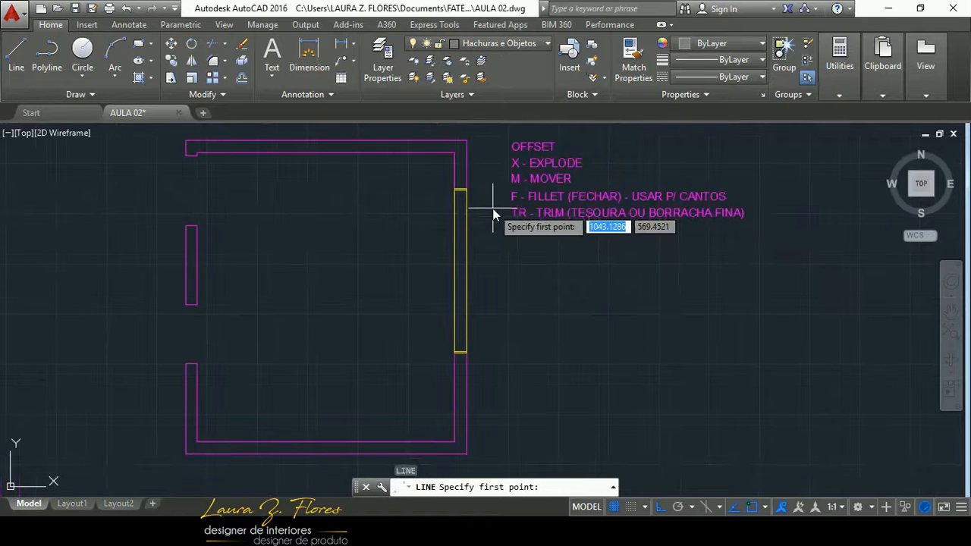
pyautogui.scroll(2, 493, 214)
pyautogui.scroll(5, 443, 173)
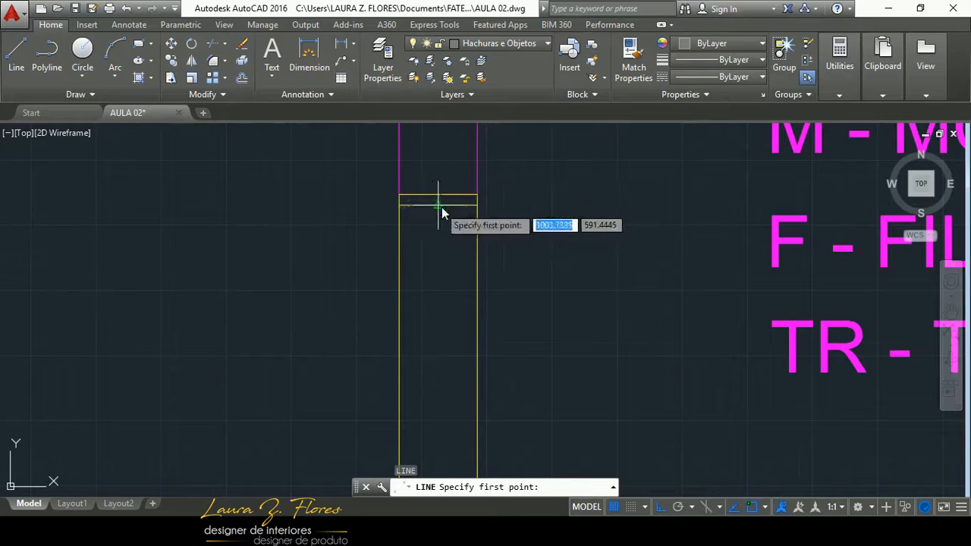
pyautogui.click(438, 205)
pyautogui.scroll(-5, 437, 206)
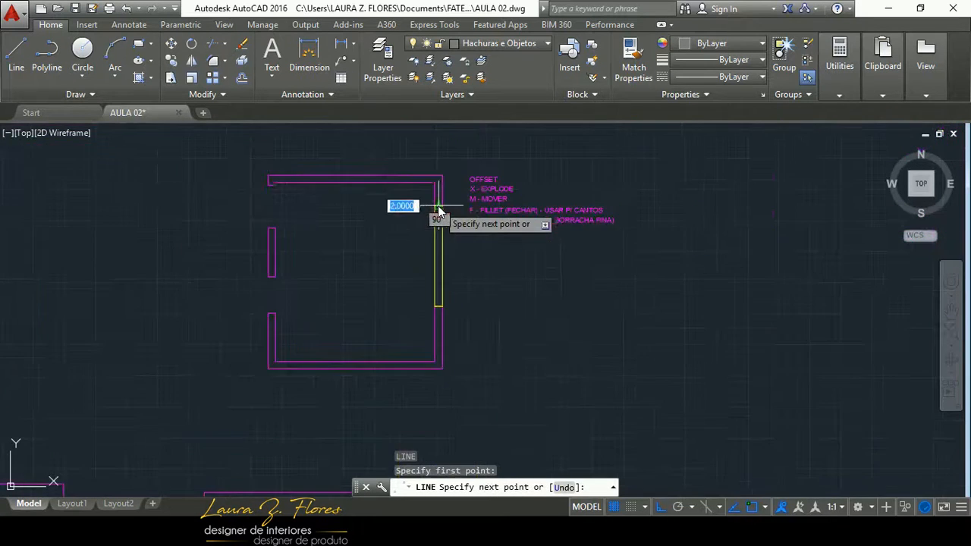
pyautogui.scroll(6, 440, 298)
pyautogui.scroll(4, 448, 337)
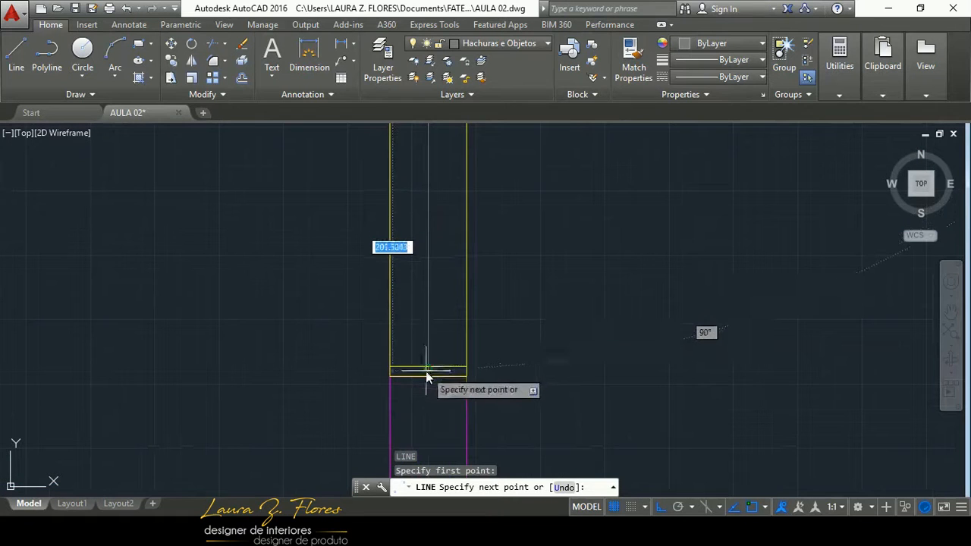
pyautogui.scroll(-5, 430, 368)
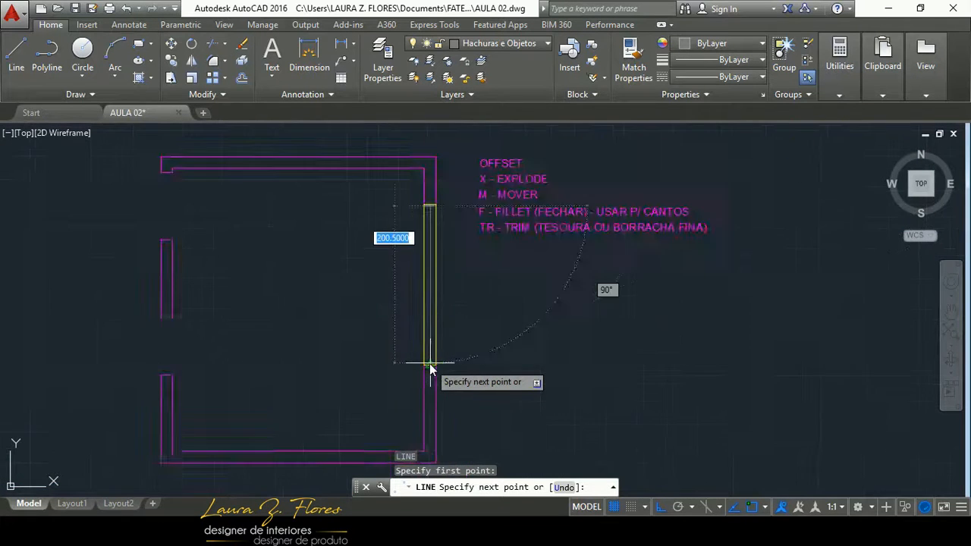
pyautogui.scroll(5, 429, 363)
pyautogui.scroll(-5, 429, 364)
pyautogui.scroll(5, 427, 288)
pyautogui.scroll(5, 410, 416)
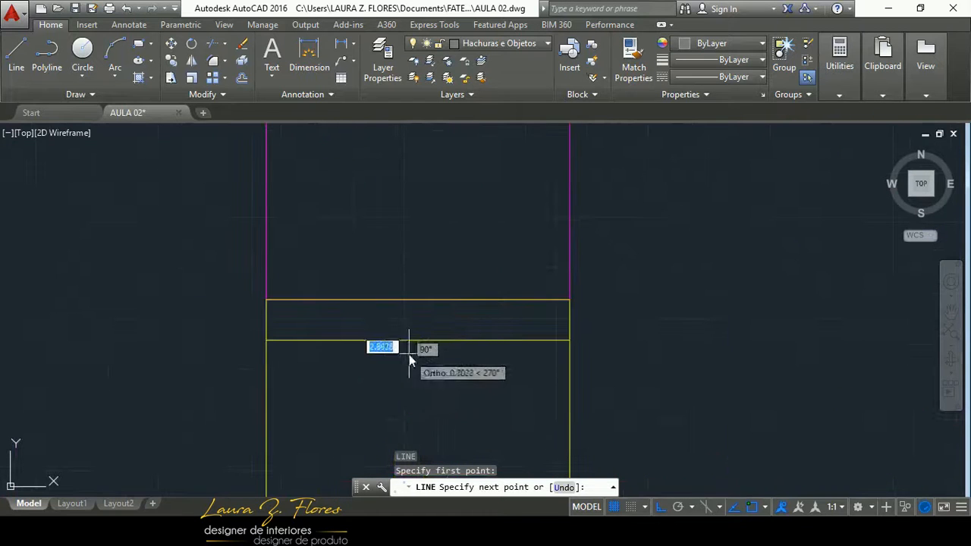
pyautogui.scroll(-1, 409, 353)
pyautogui.scroll(-5, 416, 286)
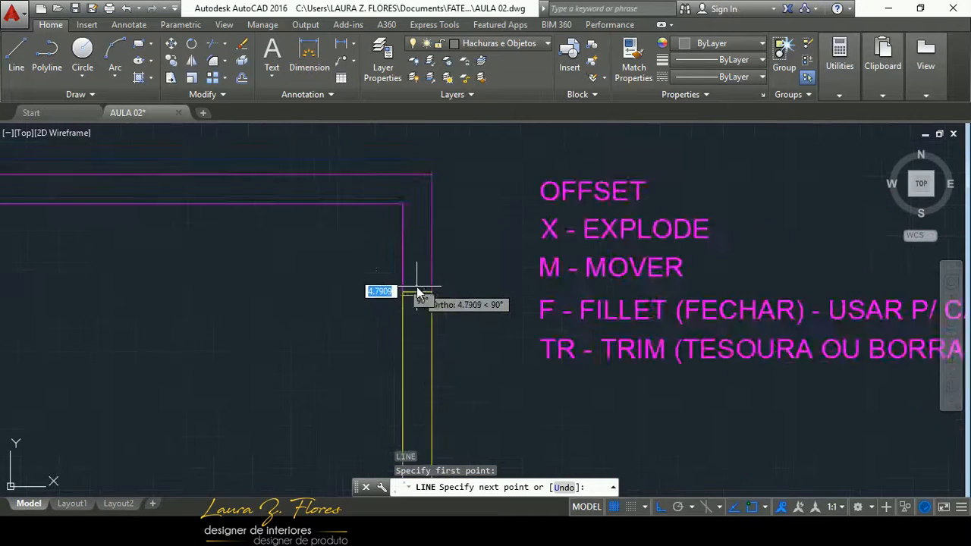
pyautogui.scroll(5, 418, 349)
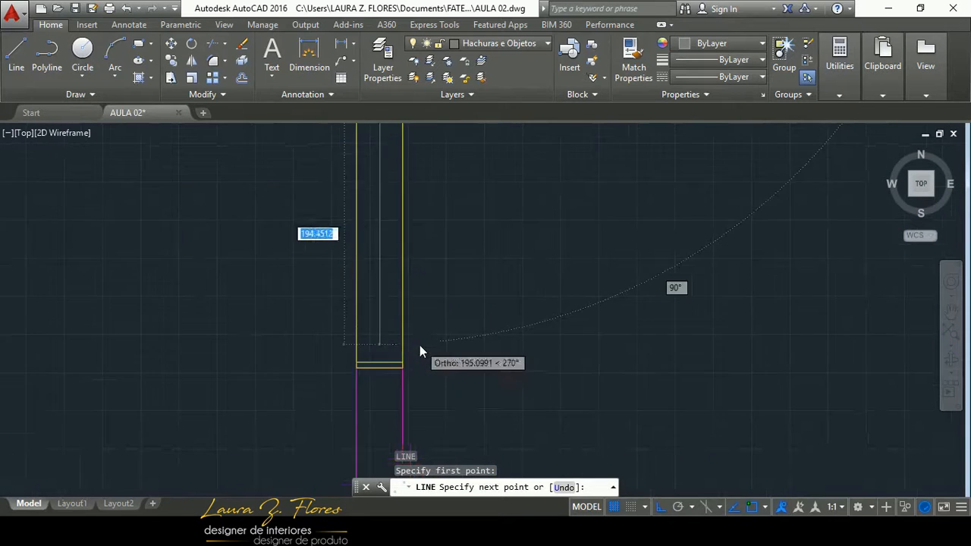
pyautogui.scroll(2, 341, 390)
pyautogui.scroll(-4, 433, 336)
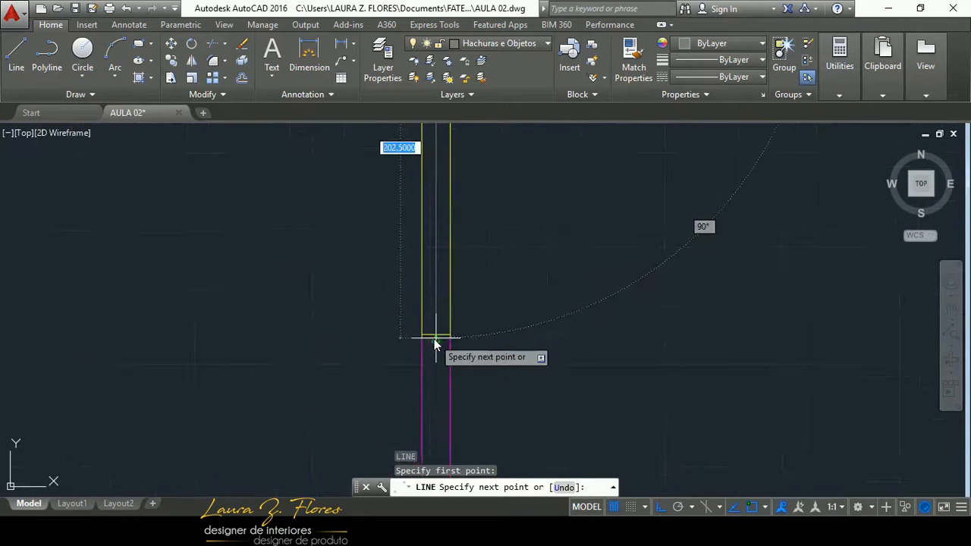
pyautogui.scroll(2, 433, 336)
pyautogui.scroll(4, 433, 341)
pyautogui.scroll(-5, 433, 342)
pyautogui.scroll(5, 434, 345)
pyautogui.scroll(2, 449, 356)
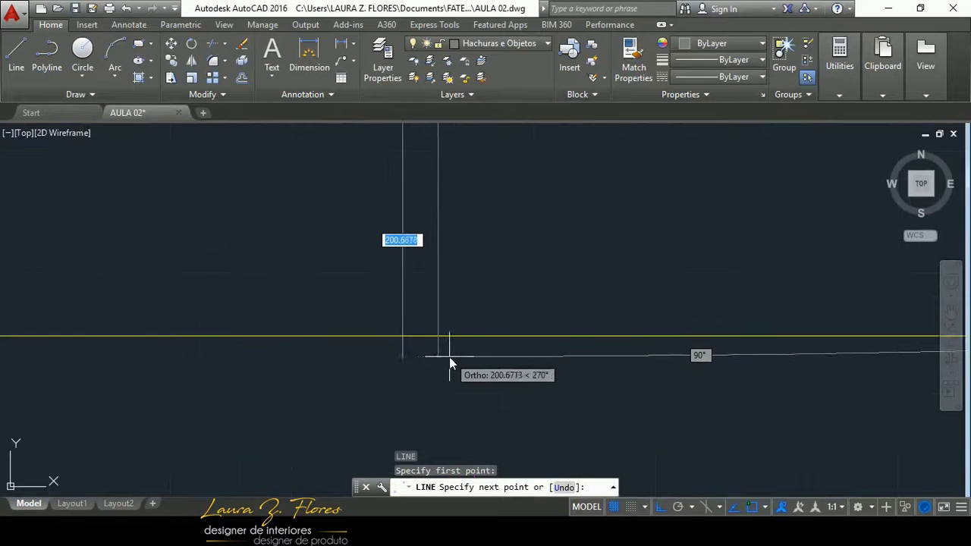
pyautogui.scroll(-6, 449, 356)
pyautogui.scroll(-6, 448, 357)
pyautogui.scroll(11, 448, 356)
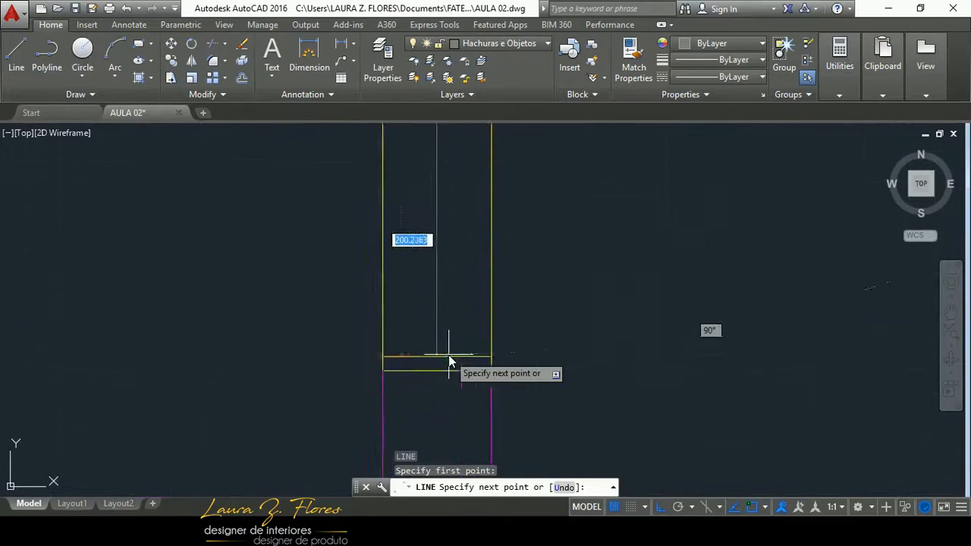
pyautogui.scroll(-8, 448, 362)
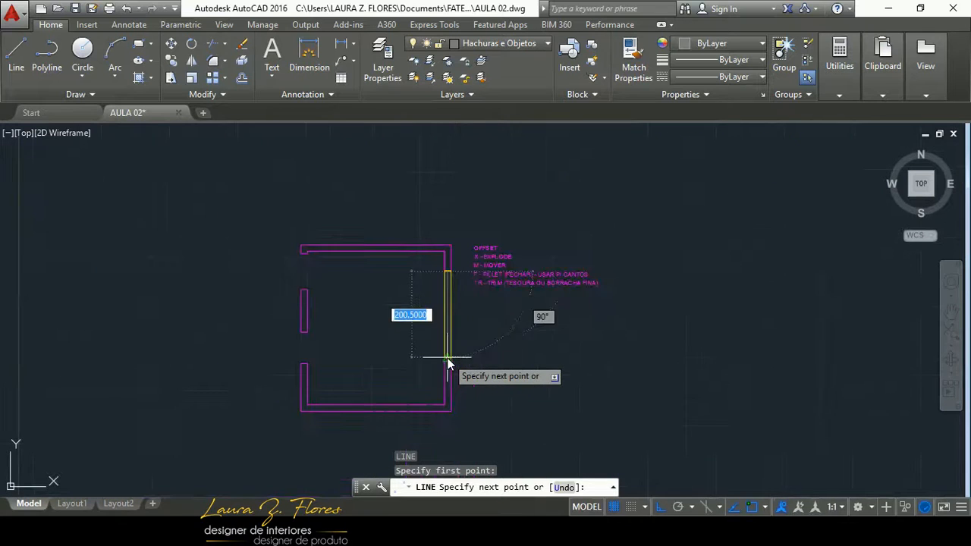
pyautogui.press('Escape')
# - Draw a vertical center line inside the right-wall window, from the midpoint of the upper inner frame line to the lower inner frame line
pyautogui.scroll(8, 440, 280)
pyautogui.write('l')
pyautogui.press('Return')
pyautogui.scroll(6, 462, 243)
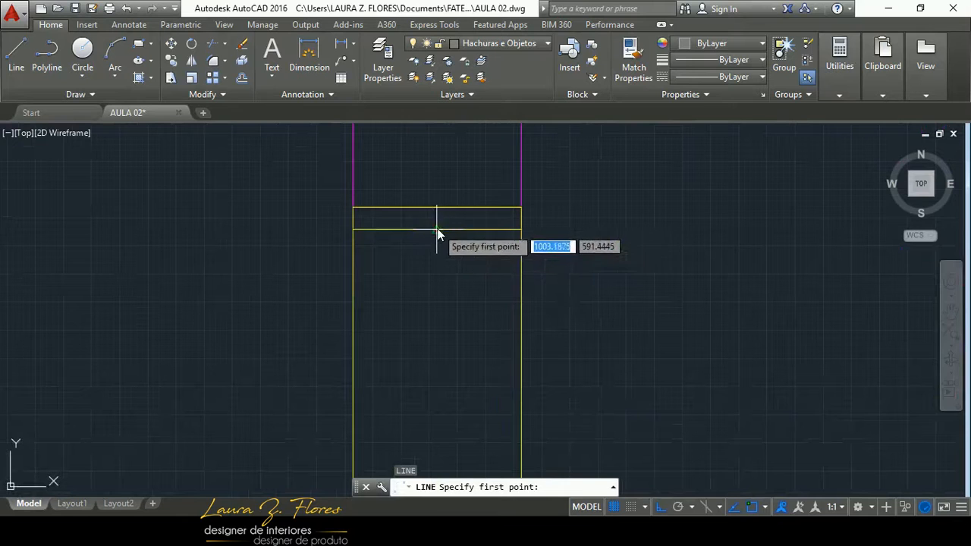
pyautogui.click(438, 237)
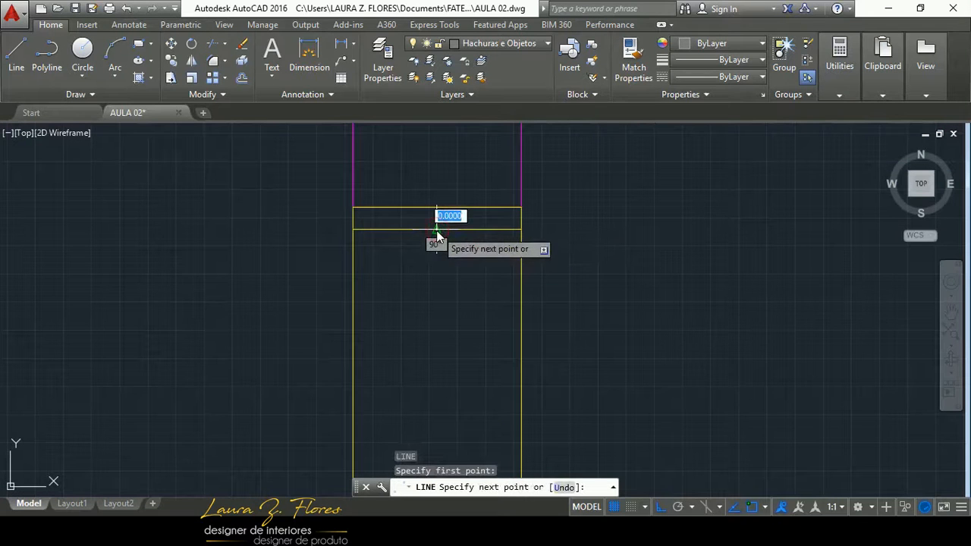
pyautogui.scroll(-4, 436, 272)
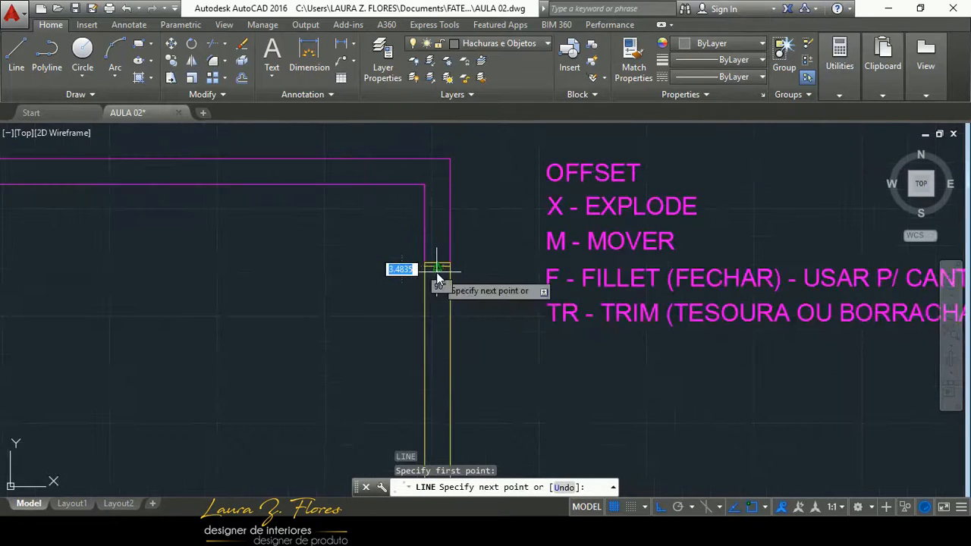
pyautogui.scroll(-5, 437, 434)
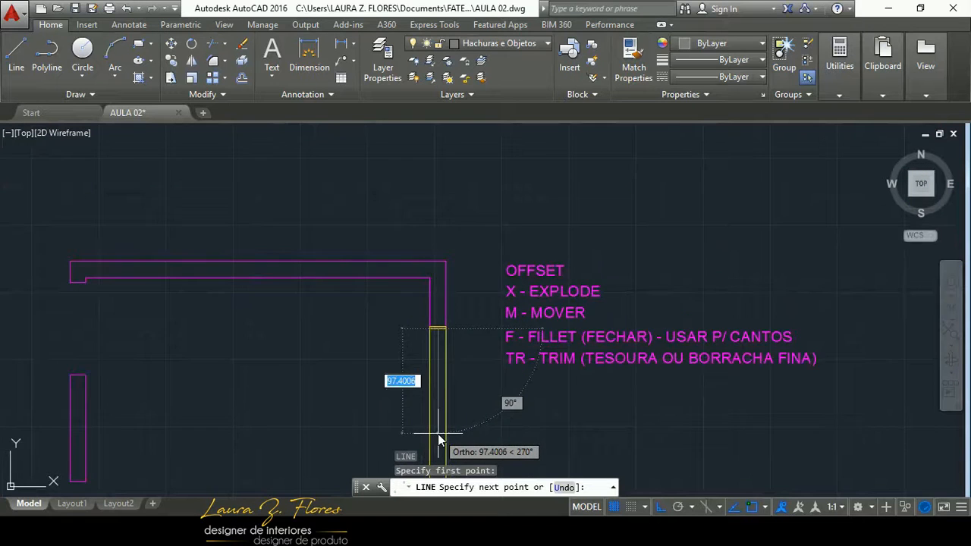
pyautogui.scroll(-2, 437, 433)
pyautogui.scroll(6, 429, 421)
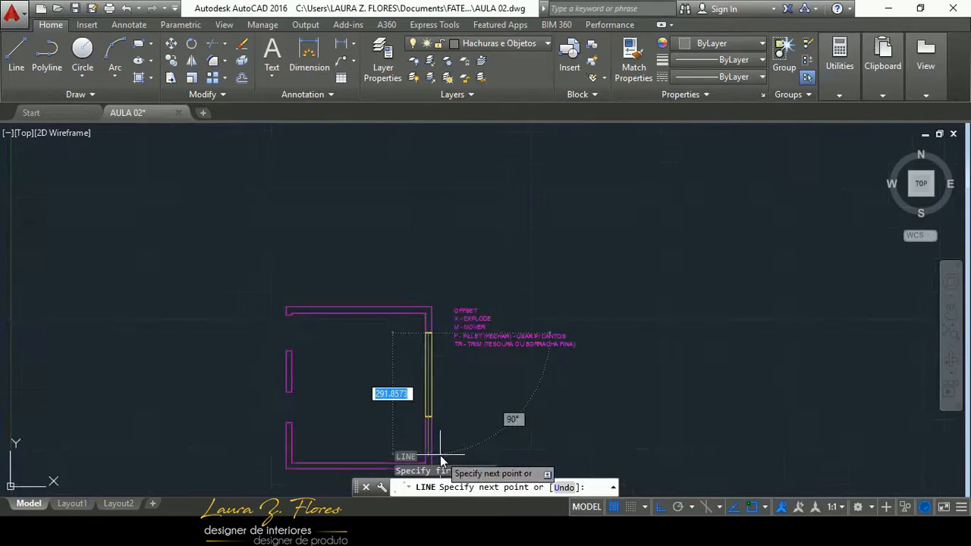
pyautogui.scroll(8, 413, 361)
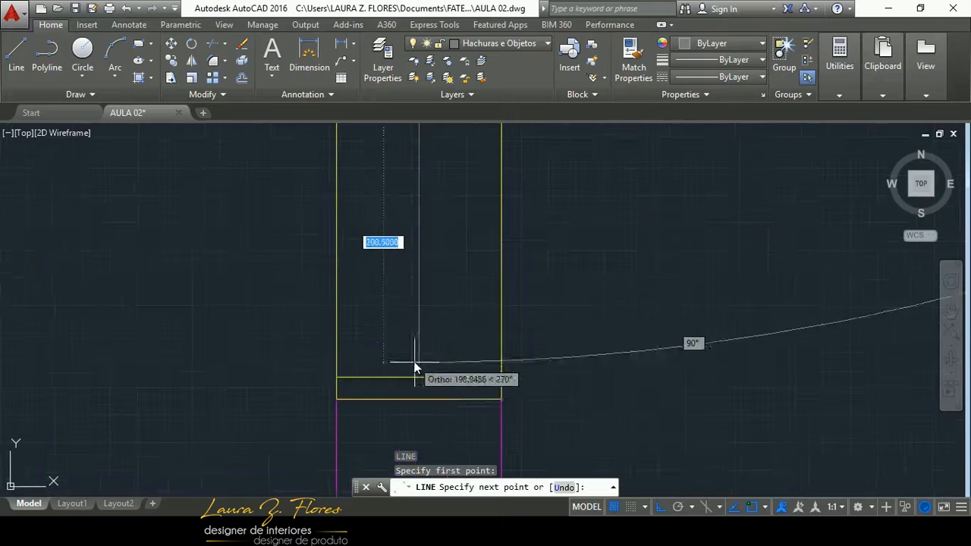
pyautogui.scroll(5, 419, 382)
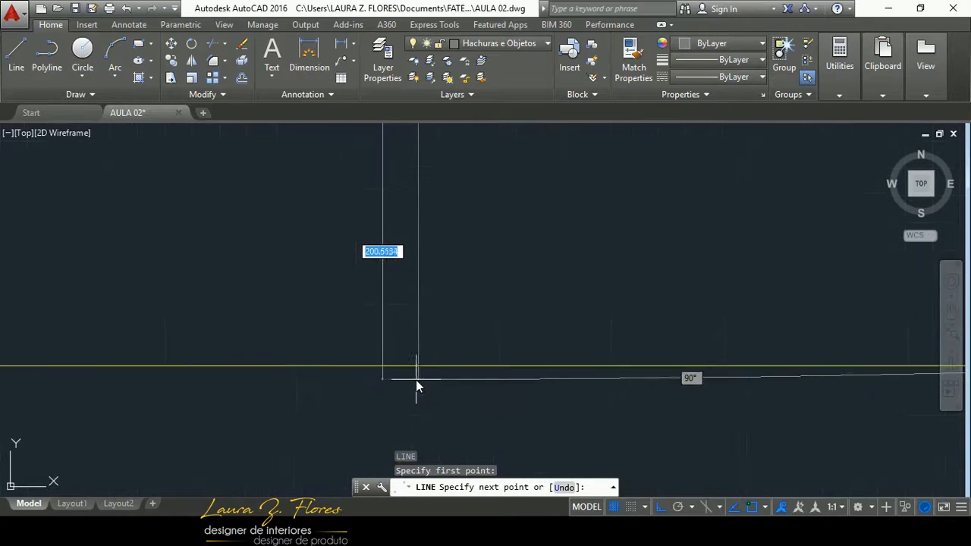
pyautogui.scroll(3, 419, 376)
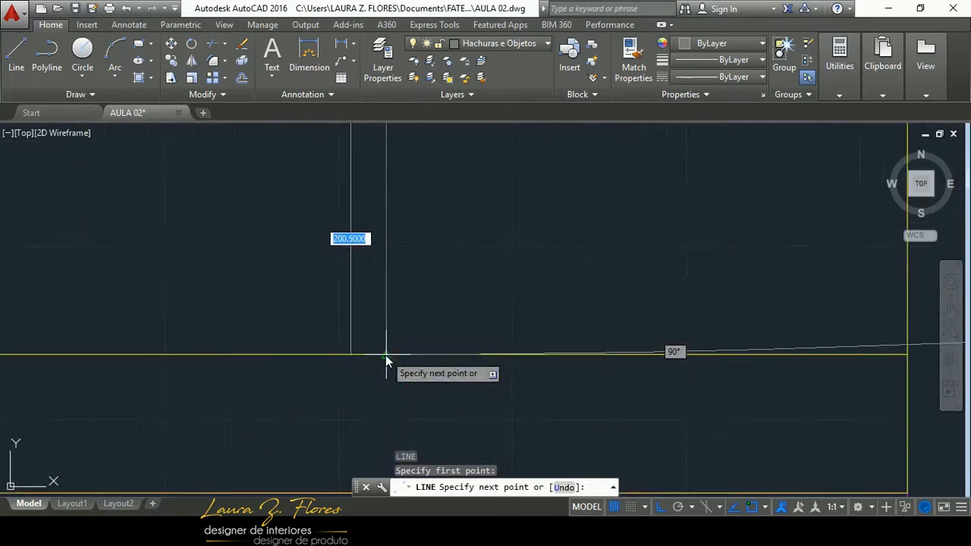
pyautogui.click(387, 355)
pyautogui.press('Escape')
# - Offset the window's vertical center line by 2 to each side and end the Offset command
pyautogui.scroll(-5, 468, 379)
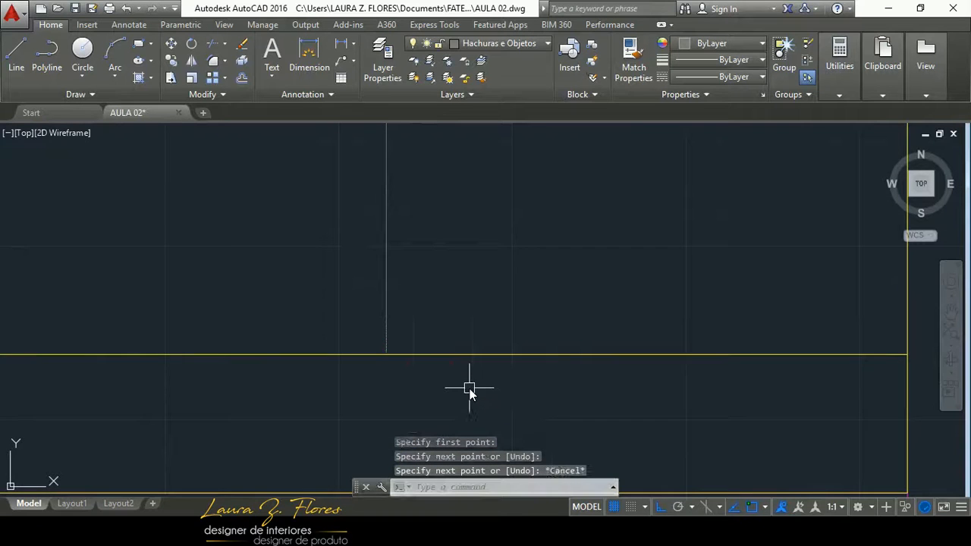
pyautogui.moveTo(531, 339)
pyautogui.mouseDown(button='middle')
pyautogui.moveTo(502, 377)
pyautogui.moveTo(472, 370)
pyautogui.mouseUp(button='middle')
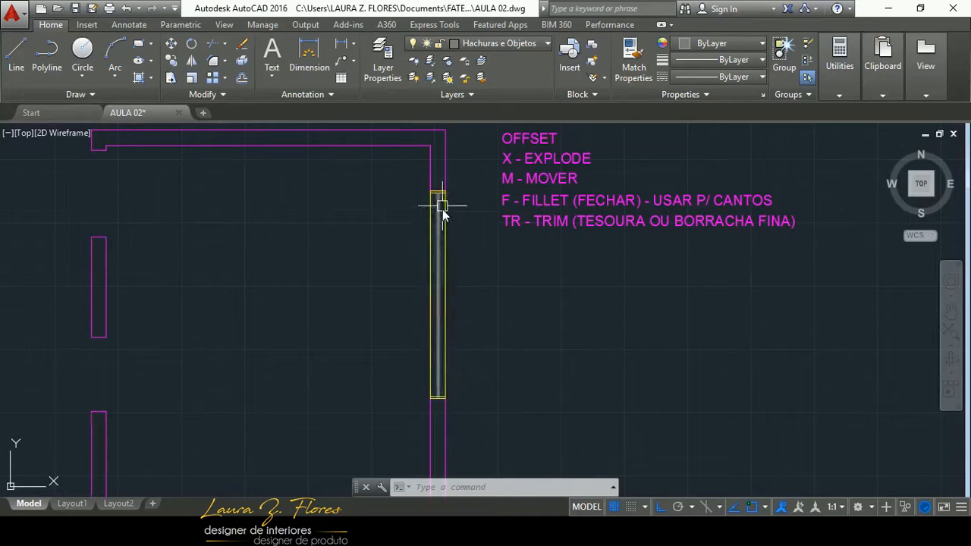
pyautogui.scroll(4, 439, 204)
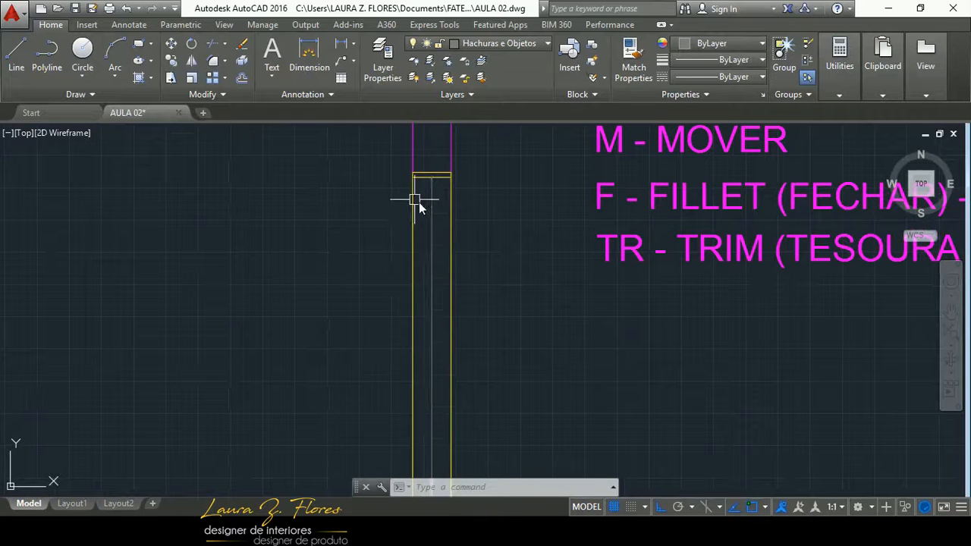
pyautogui.moveTo(576, 227); pyautogui.dragTo(510, 372, button='middle')
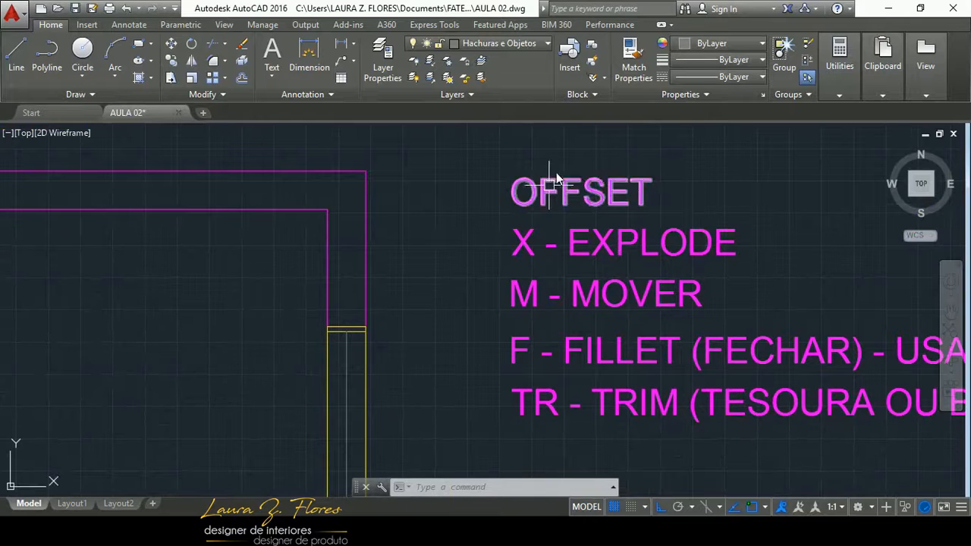
pyautogui.moveTo(446, 358); pyautogui.dragTo(466, 228, button='middle')
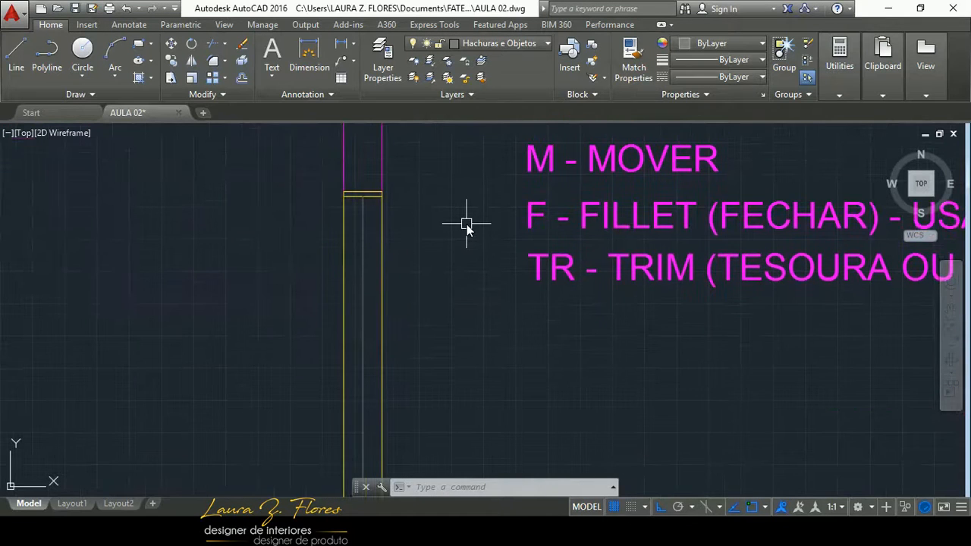
pyautogui.write('o')
pyautogui.press('Return')
pyautogui.write('2')
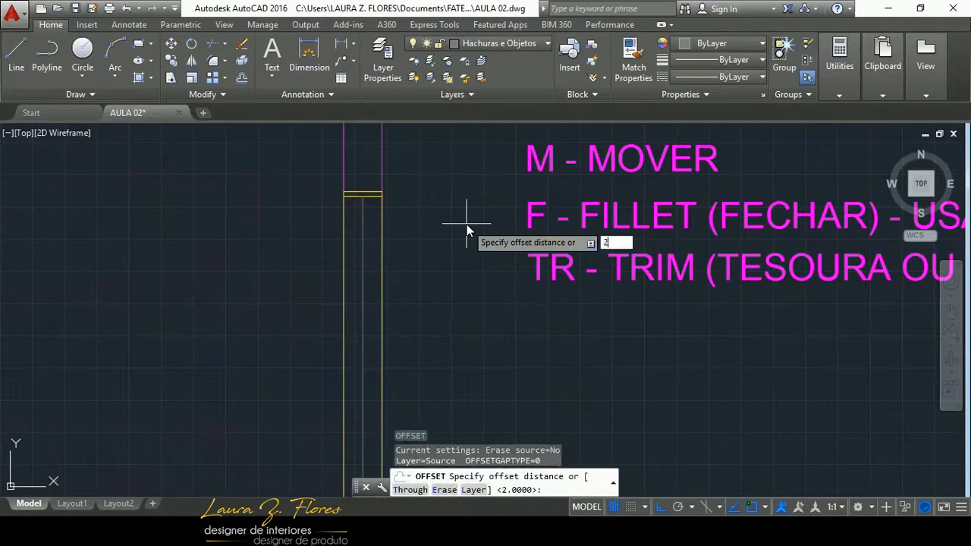
pyautogui.press('Return')
pyautogui.click(362, 228)
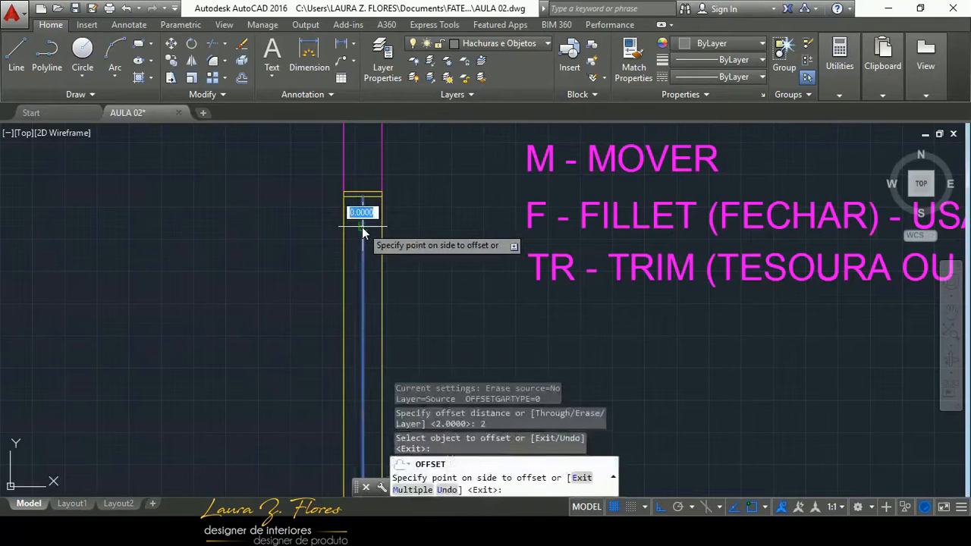
pyautogui.click(477, 219)
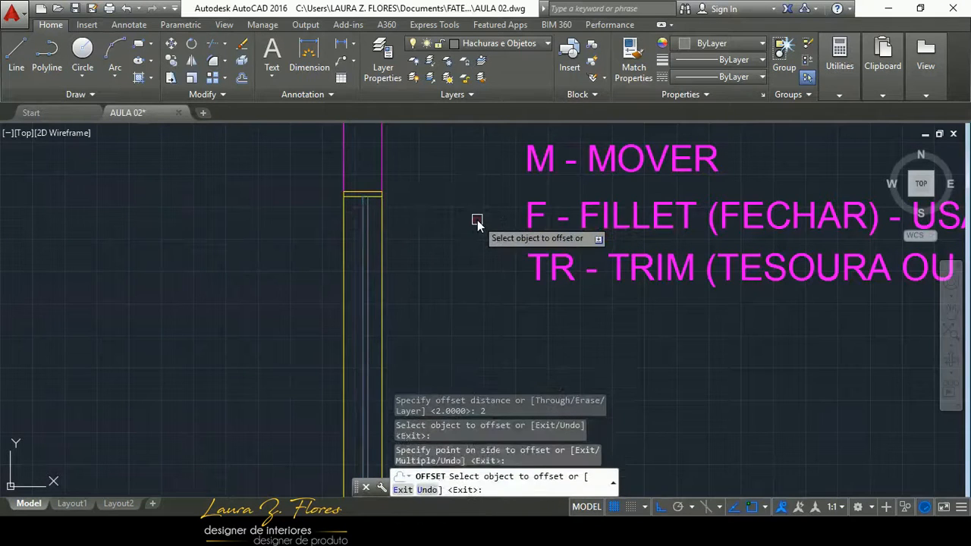
pyautogui.click(361, 217)
pyautogui.click(191, 205)
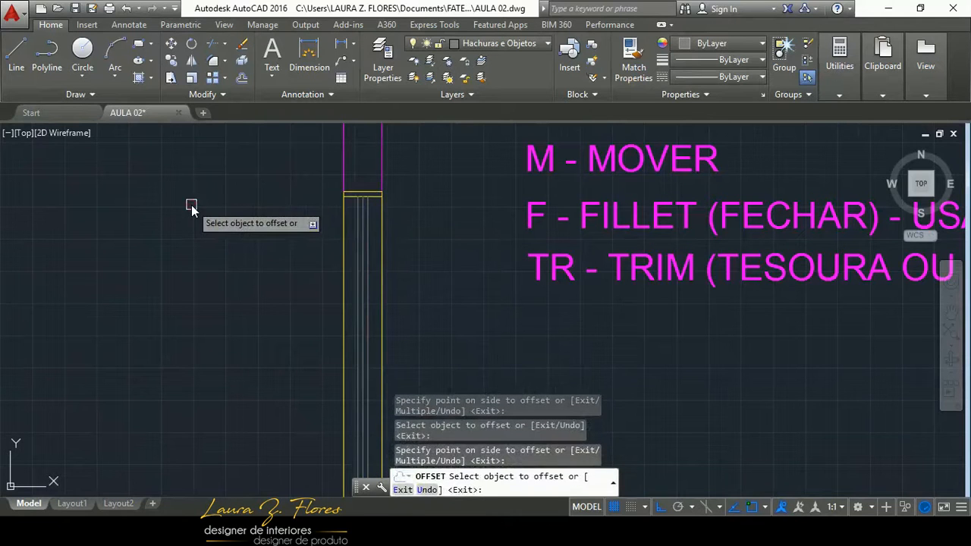
pyautogui.press('Escape')
# - Inspect the window's lower end, compare its sliding panels with HOME OFFICE - PLANTA 2.pdf in Acrobat Reader, and return to AutoCAD
pyautogui.moveTo(323, 281); pyautogui.dragTo(344, 128, button='middle')
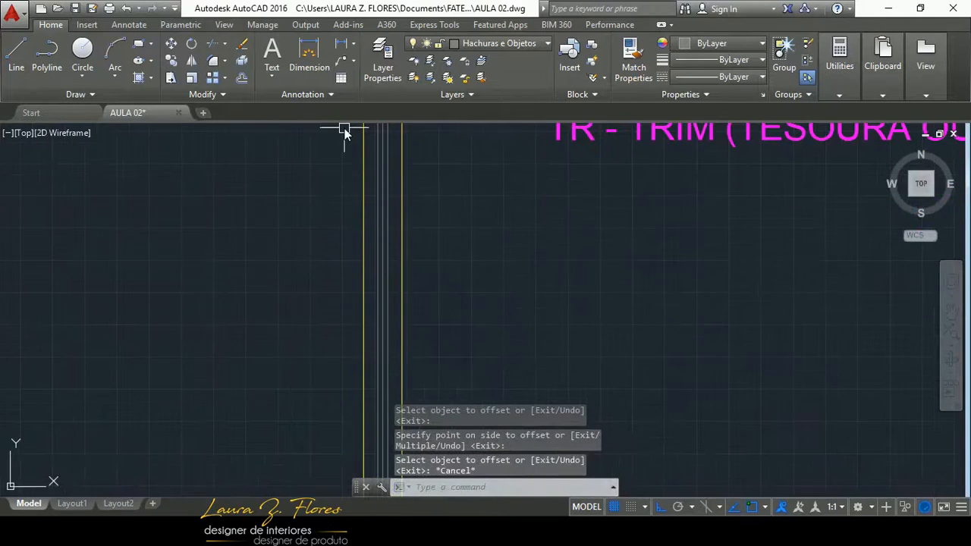
pyautogui.scroll(-4, 385, 205)
pyautogui.scroll(4, 379, 336)
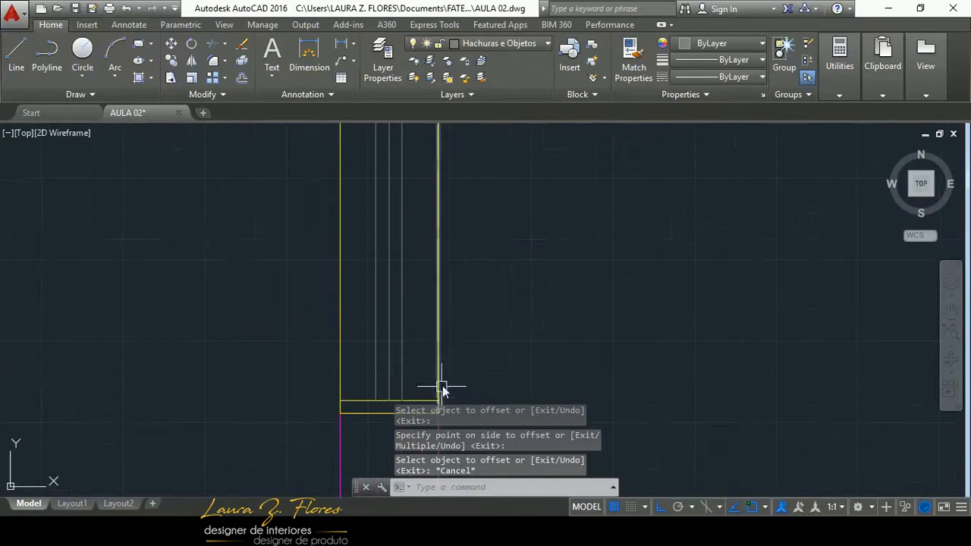
pyautogui.scroll(-4, 443, 390)
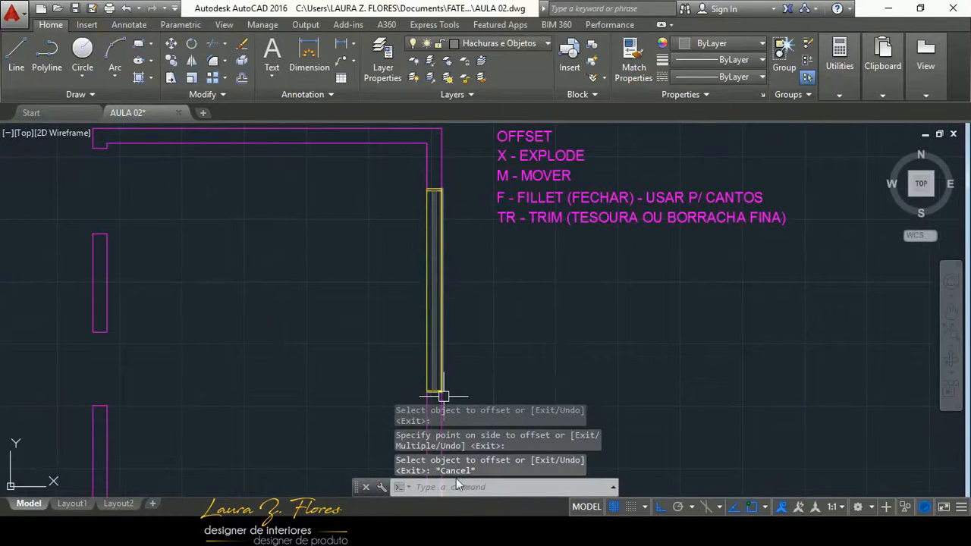
pyautogui.click(518, 483)
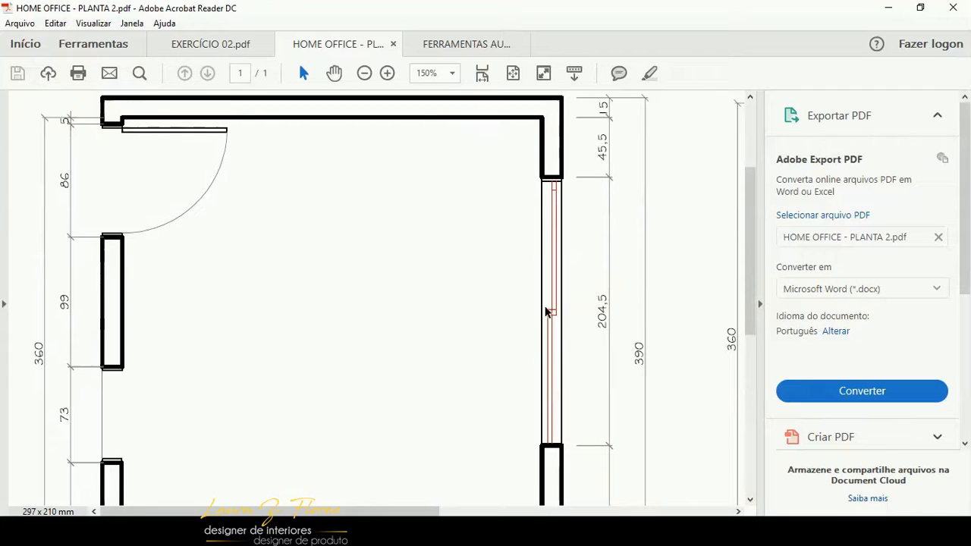
pyautogui.click(523, 532)
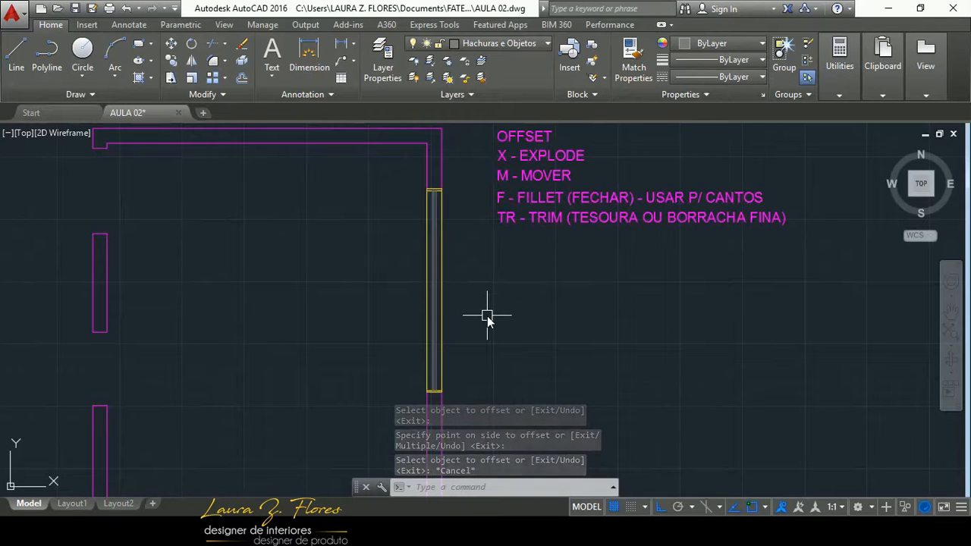
# - Draw a short horizontal line across the right-wall window's sliding panels, from the midpoint of the right panel line to the left panel line
pyautogui.write('L')
pyautogui.press('Return')
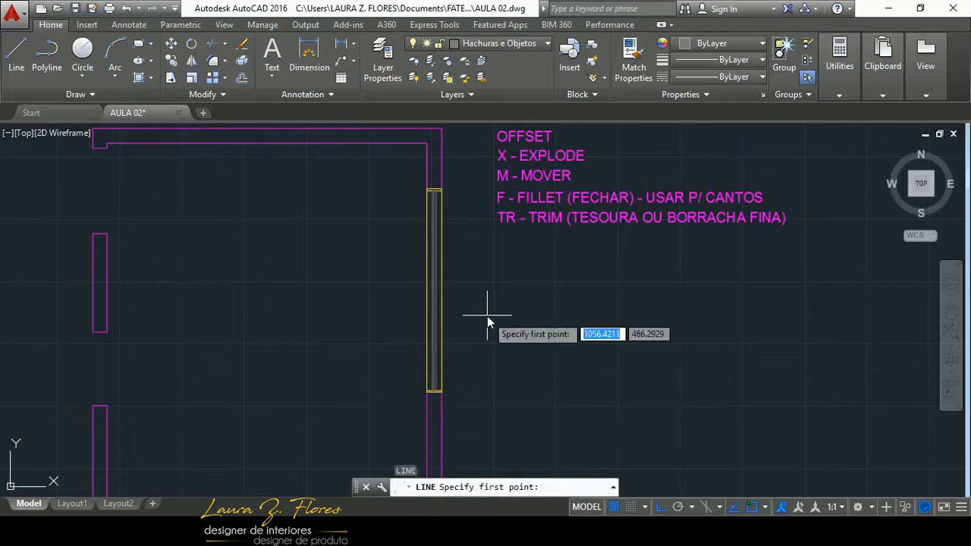
pyautogui.scroll(4, 434, 297)
pyautogui.scroll(2, 434, 297)
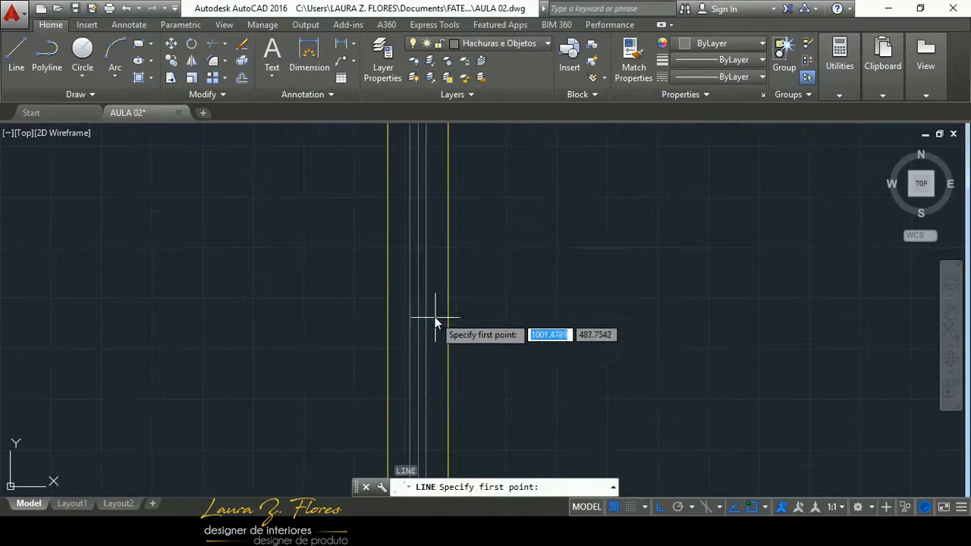
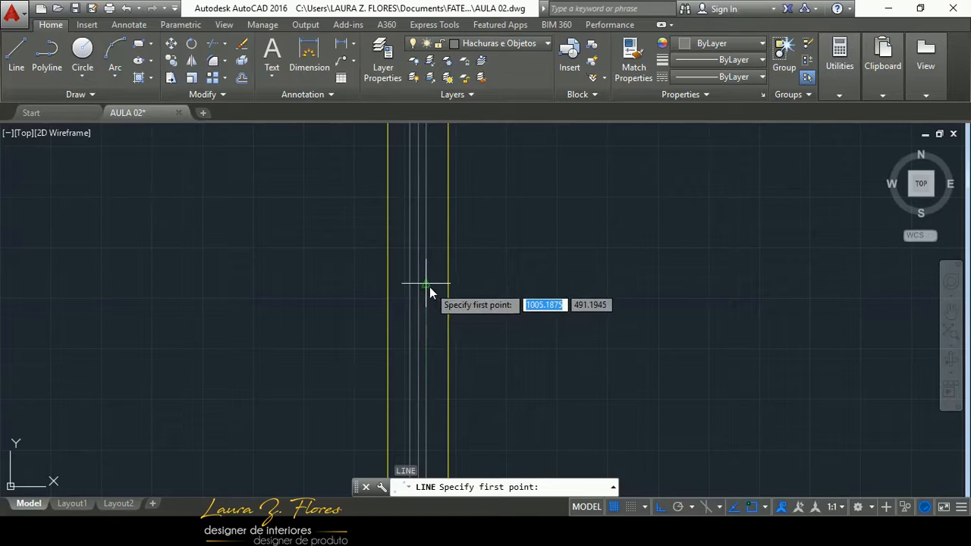
pyautogui.scroll(4, 430, 287)
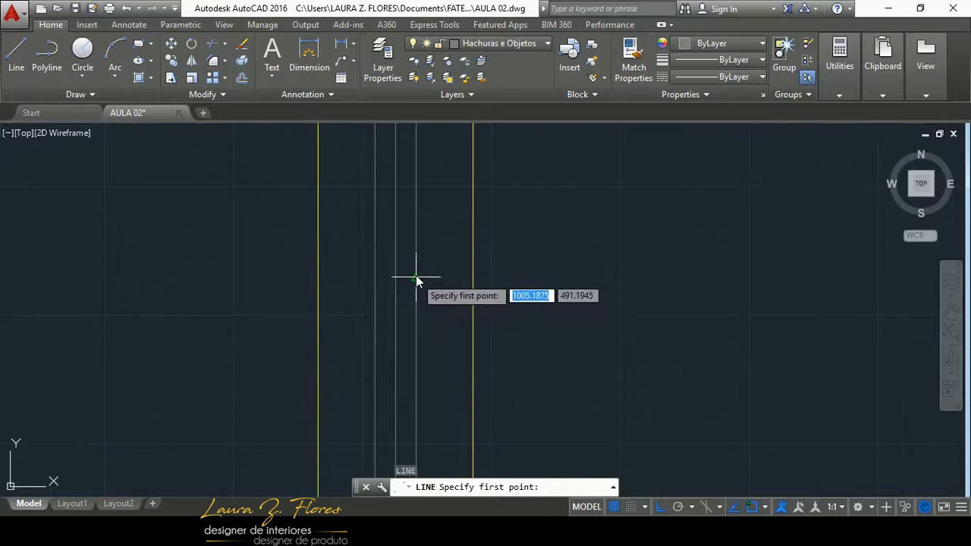
pyautogui.click(416, 279)
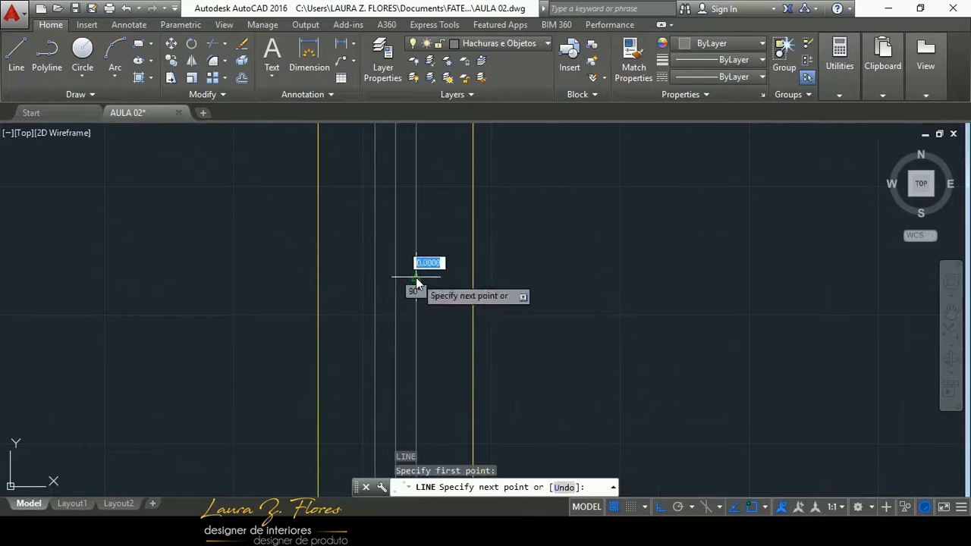
pyautogui.click(373, 277)
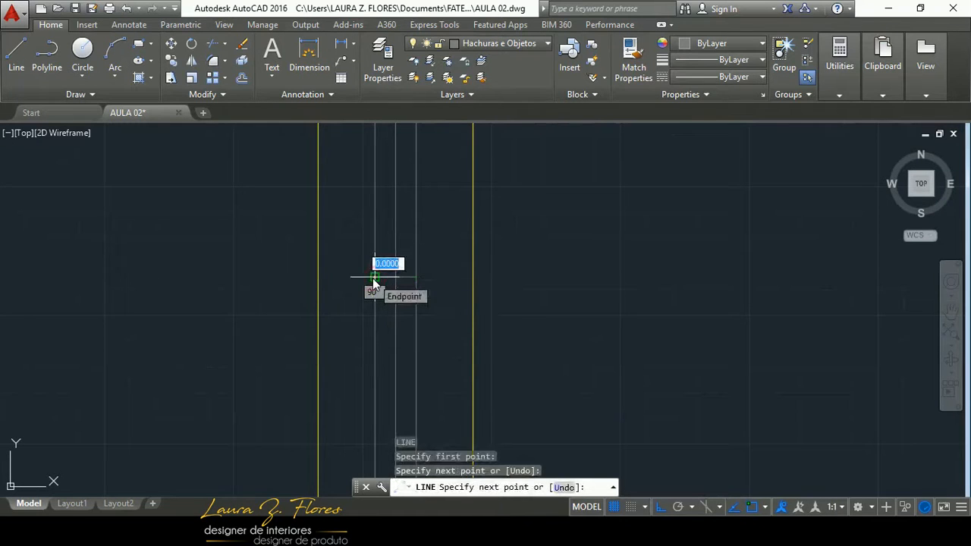
pyautogui.press('Escape')
pyautogui.scroll(-3, 481, 283)
pyautogui.scroll(-3, 481, 282)
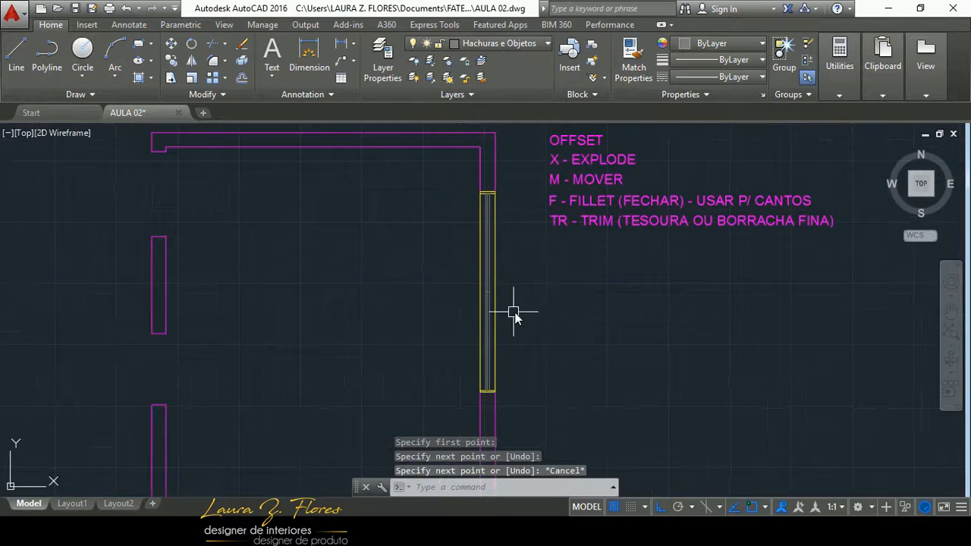
# - Try trimming the window's right panel line above the short middle line and the left one below it, and undo both trims
pyautogui.moveTo(519, 316); pyautogui.dragTo(476, 318, button='middle')
pyautogui.write('TR')
pyautogui.press('Return')
pyautogui.press('Return')
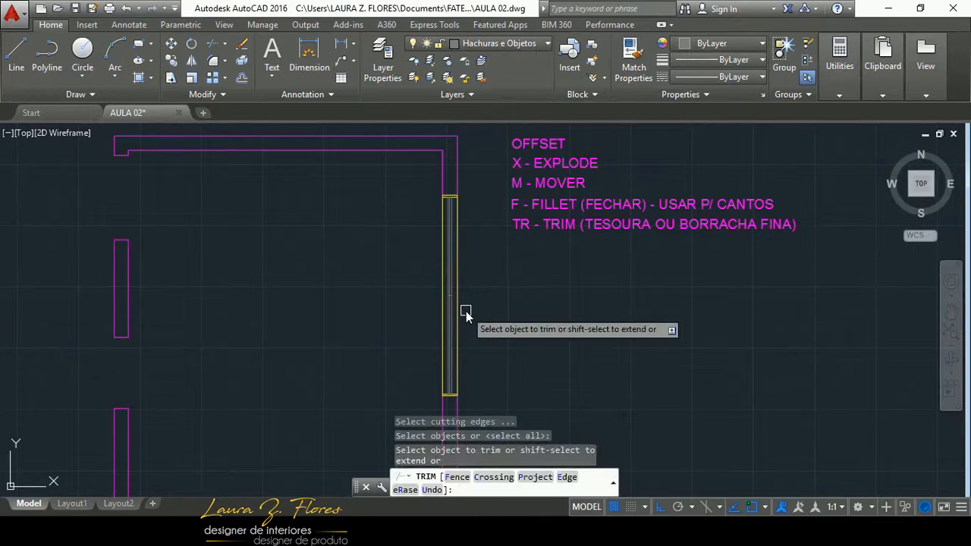
pyautogui.scroll(3, 465, 311)
pyautogui.moveTo(464, 310); pyautogui.dragTo(408, 241, button='middle')
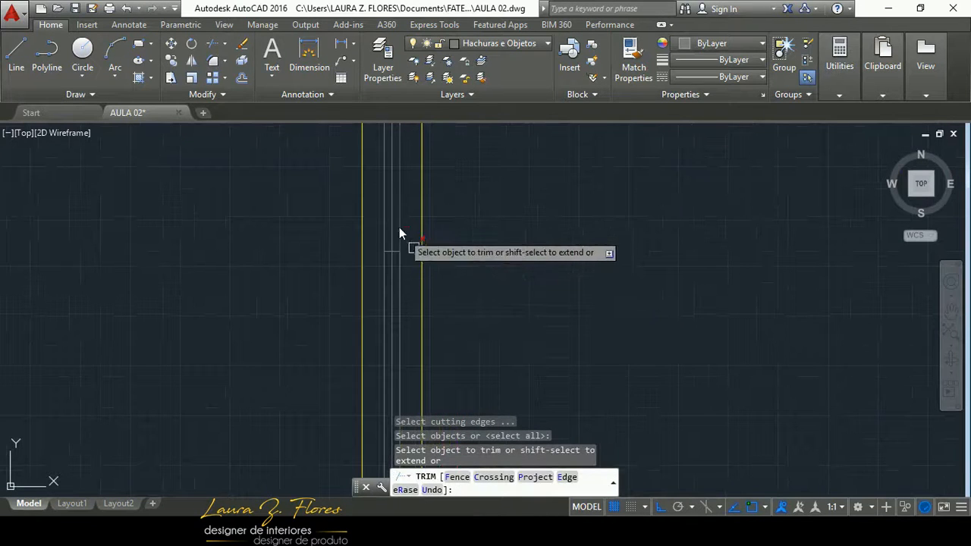
pyautogui.click(398, 235)
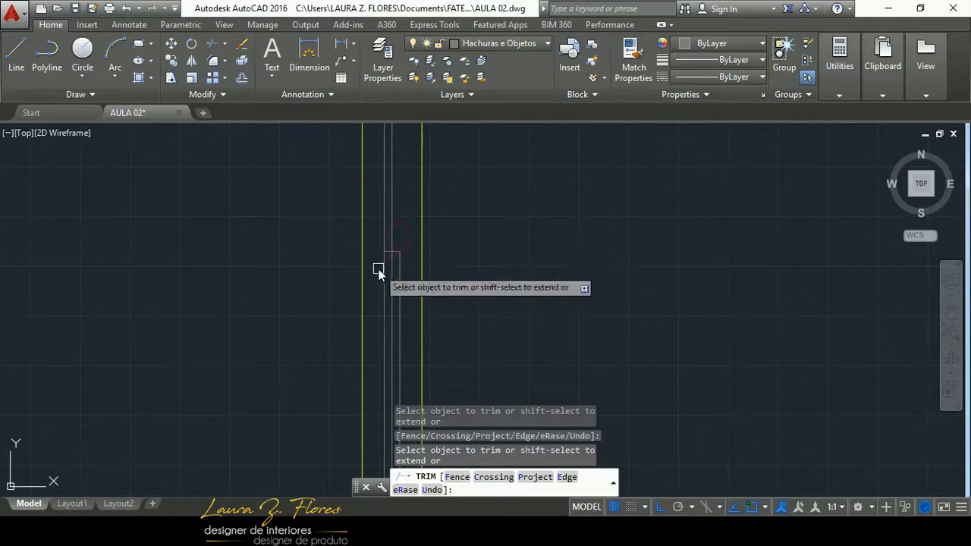
pyautogui.scroll(-4, 470, 272)
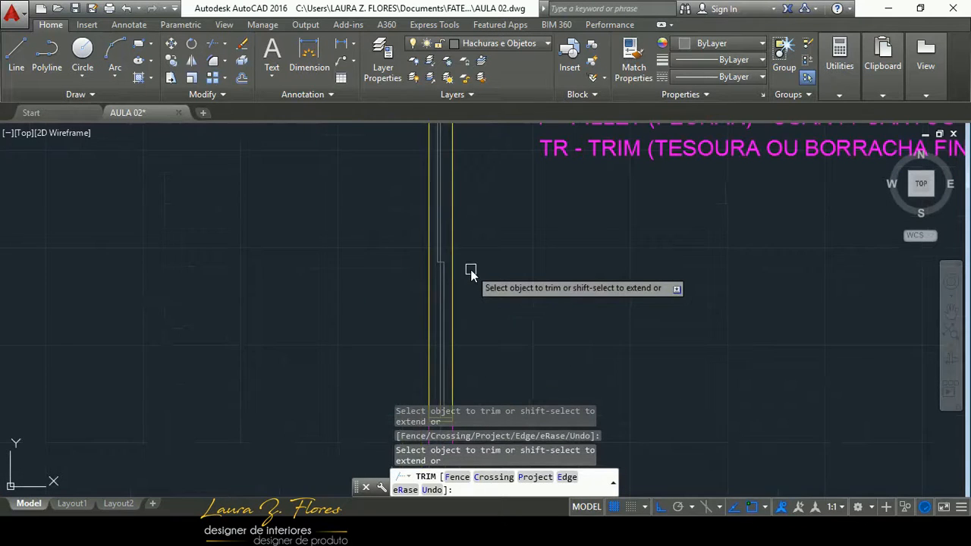
pyautogui.scroll(-3, 471, 272)
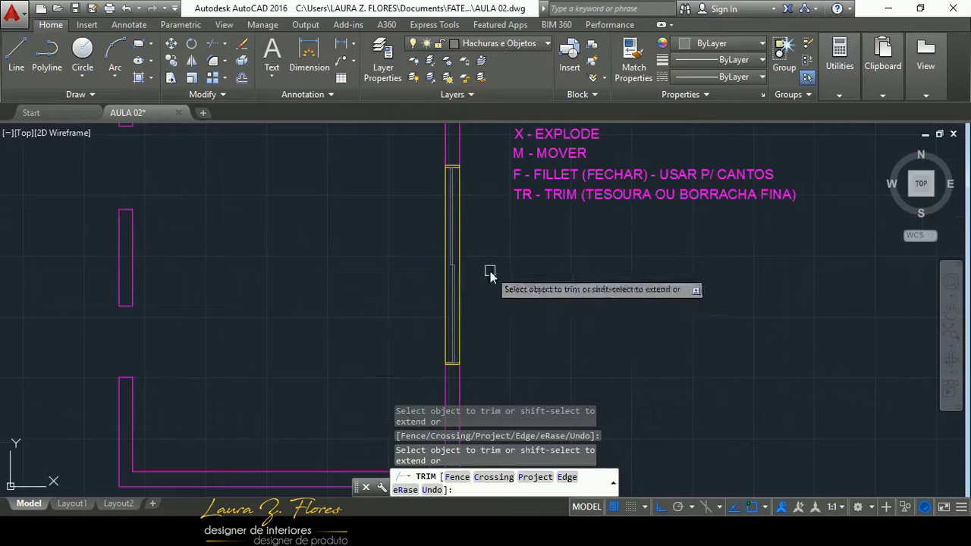
pyautogui.hotkey('ctrl', 'z')
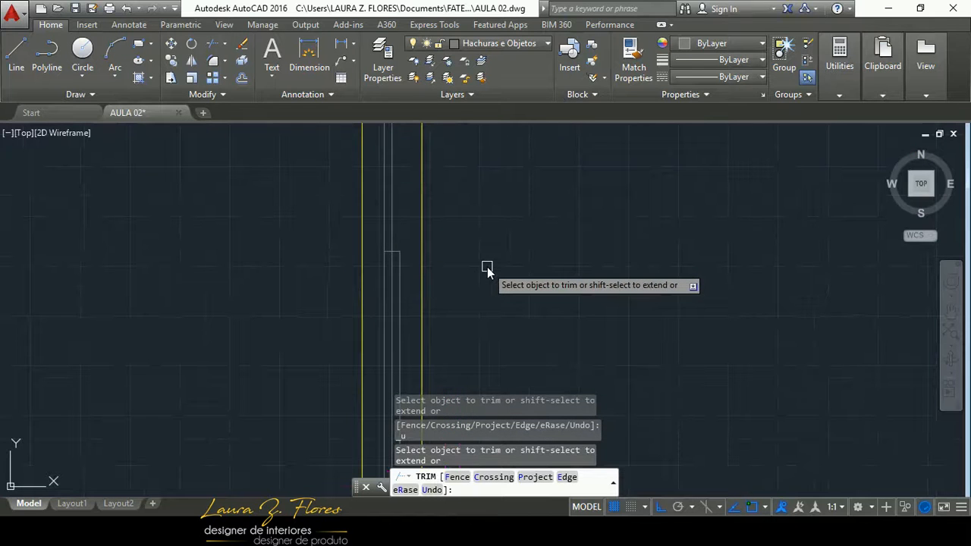
pyautogui.hotkey('ctrl', 'z')
# - Trim the window's right panel line above the short middle line and its left panel line below it, and end the Trim command
pyautogui.scroll(5, 448, 303)
pyautogui.scroll(-3, 465, 311)
pyautogui.click(455, 285)
pyautogui.click(421, 339)
pyautogui.press('Escape')
pyautogui.scroll(-5, 491, 264)
pyautogui.moveTo(588, 302)
pyautogui.mouseDown(button='middle')
pyautogui.moveTo(531, 371)
pyautogui.moveTo(556, 310)
pyautogui.mouseUp(button='middle')
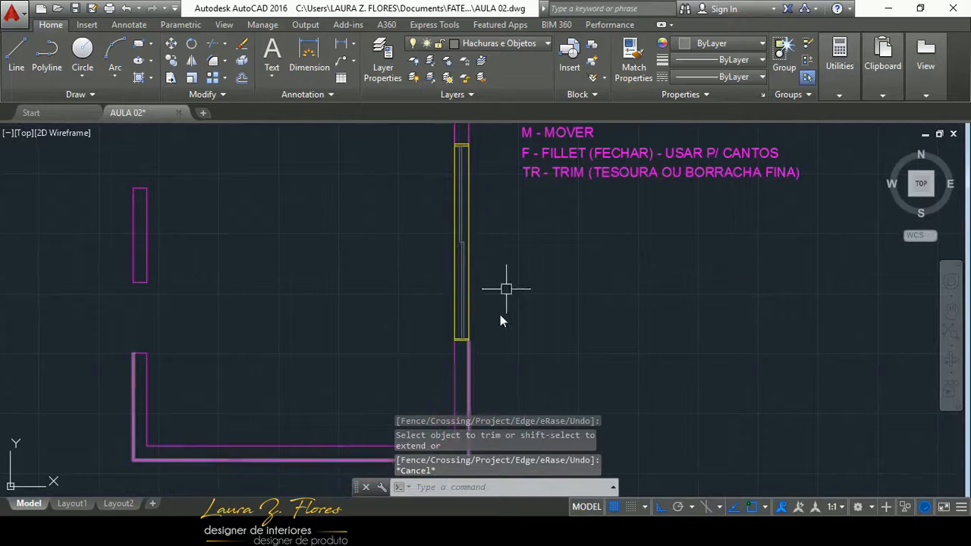
# - Make Móveis Distantes the current layer for the upper opening in the left wall
pyautogui.moveTo(258, 236)
pyautogui.mouseDown(button='middle')
pyautogui.moveTo(379, 329)
pyautogui.moveTo(448, 352)
pyautogui.mouseUp(button='middle')
pyautogui.scroll(4, 436, 258)
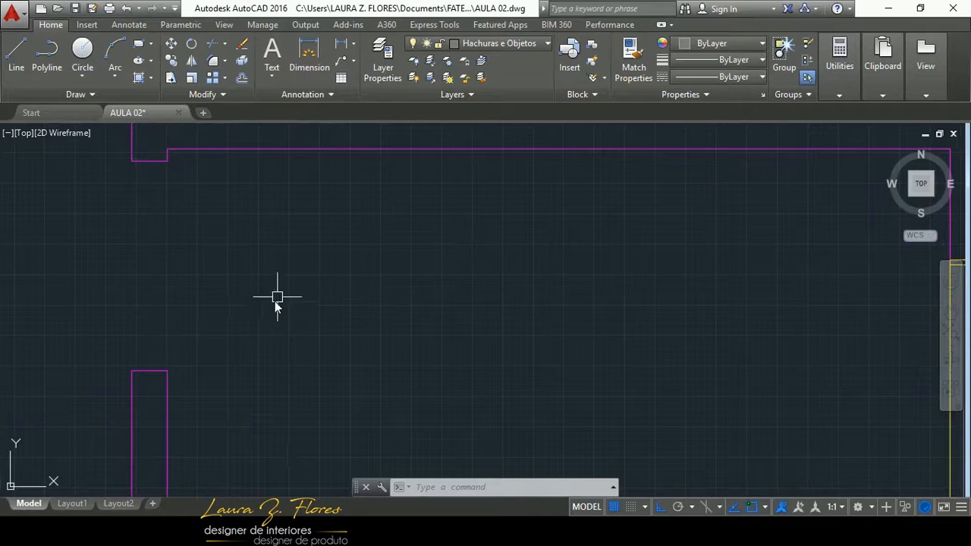
pyautogui.click(500, 47)
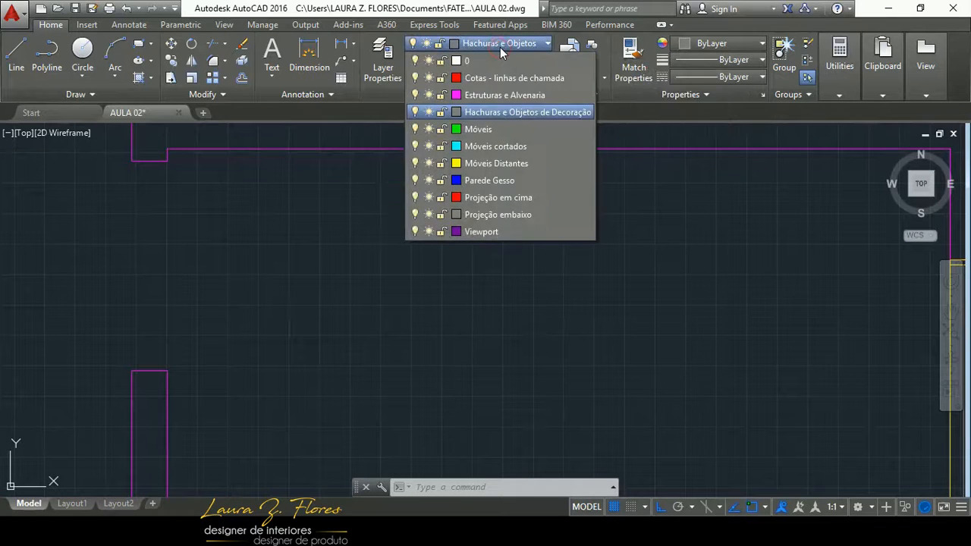
pyautogui.click(505, 163)
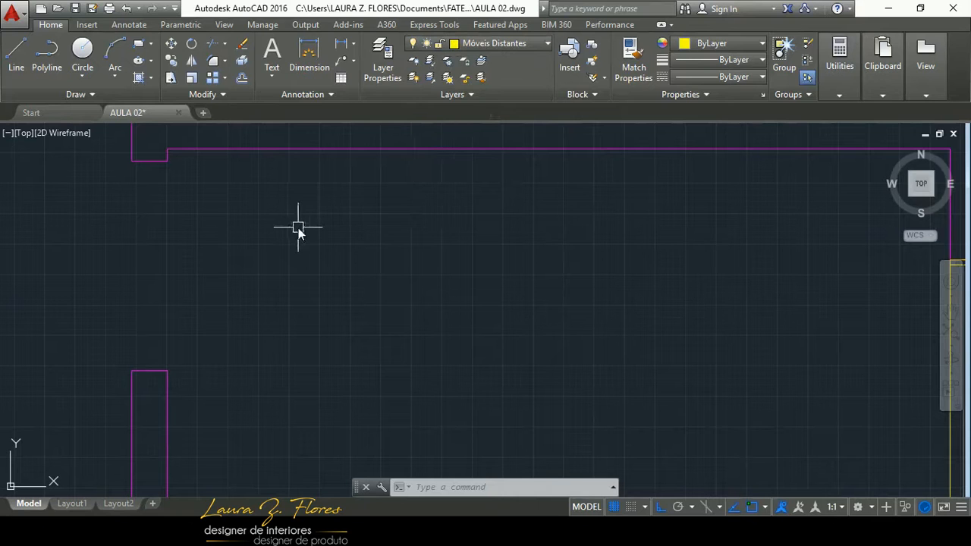
# - Check the left wall's upper opening in the HOME OFFICE - PLANTA PDF in Acrobat Reader, and return to that opening in AutoCAD
pyautogui.moveTo(506, 543)
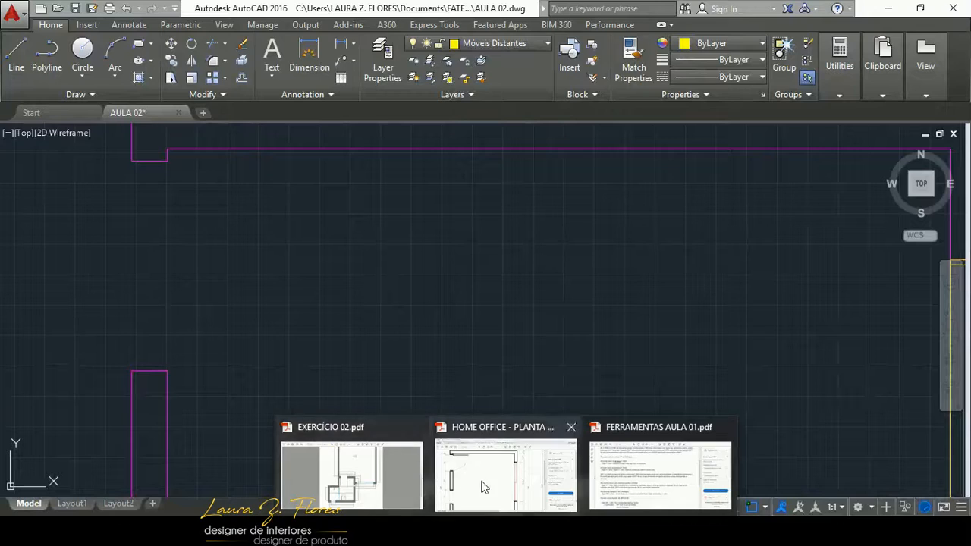
pyautogui.click(495, 483)
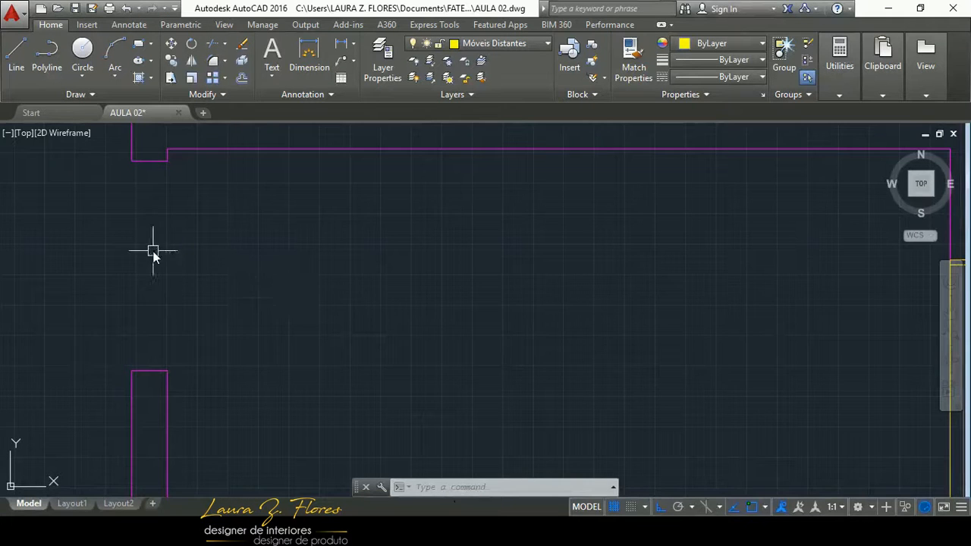
pyautogui.moveTo(152, 252); pyautogui.dragTo(299, 317, button='middle')
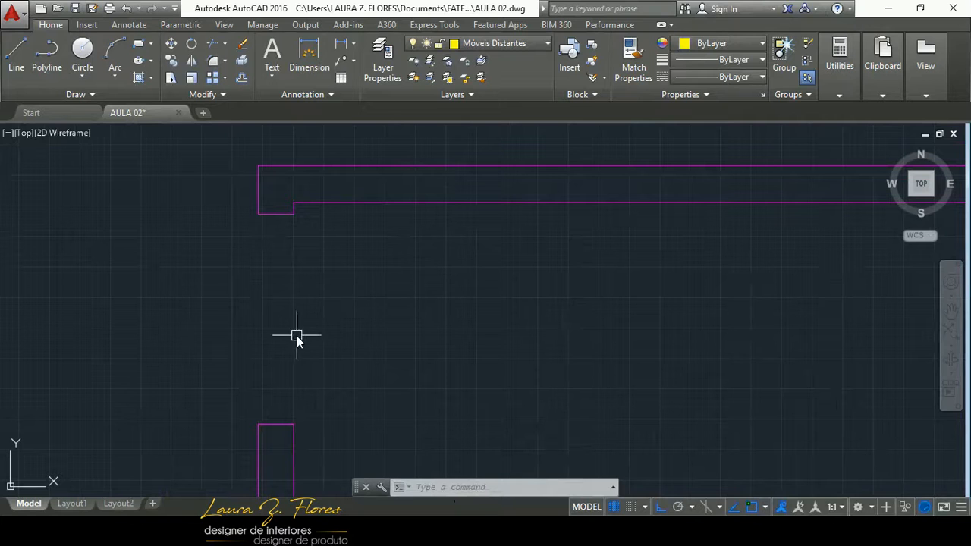
pyautogui.scroll(-6, 263, 269)
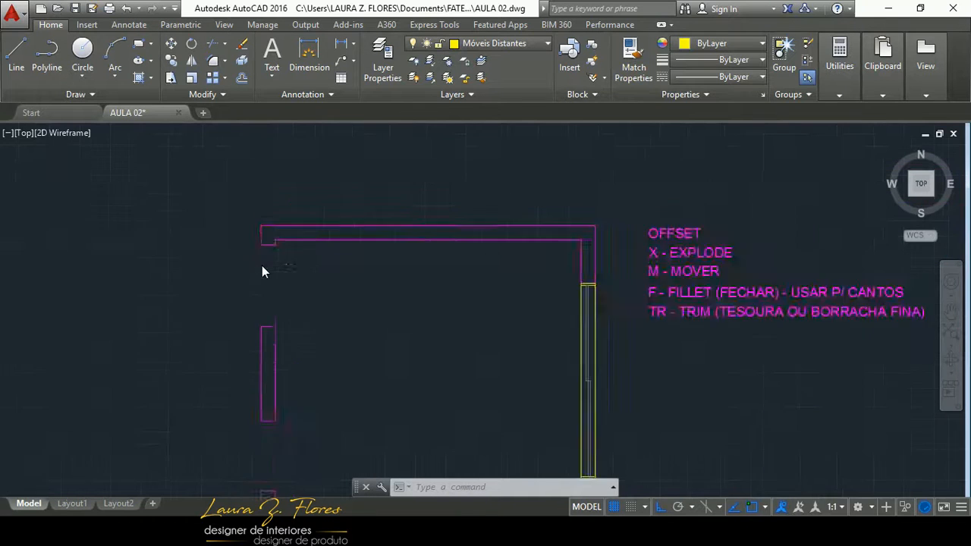
pyautogui.scroll(6, 262, 278)
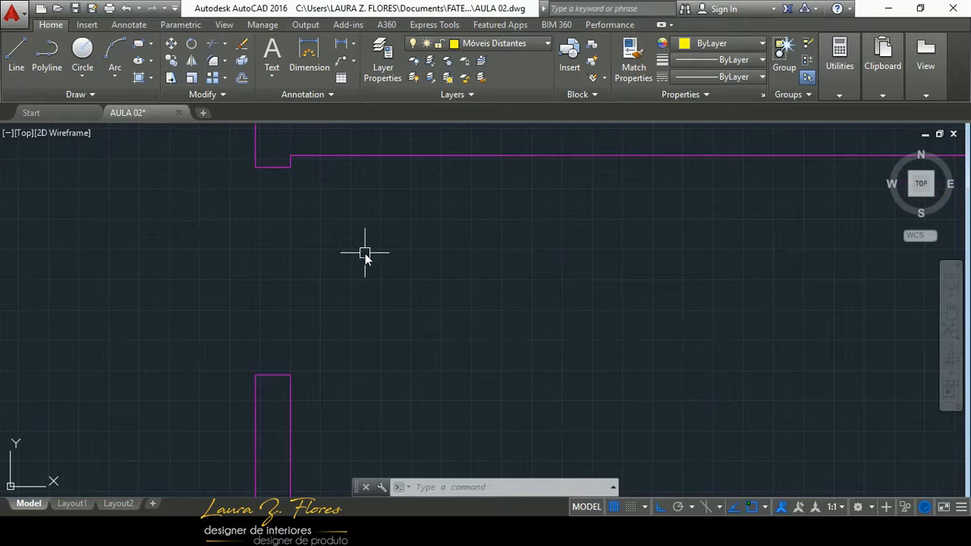
# - Draw a closed 14.5 by 2 door frame outline with lines against the wall end above the left wall's upper opening
pyautogui.write('l')
pyautogui.press('Return')
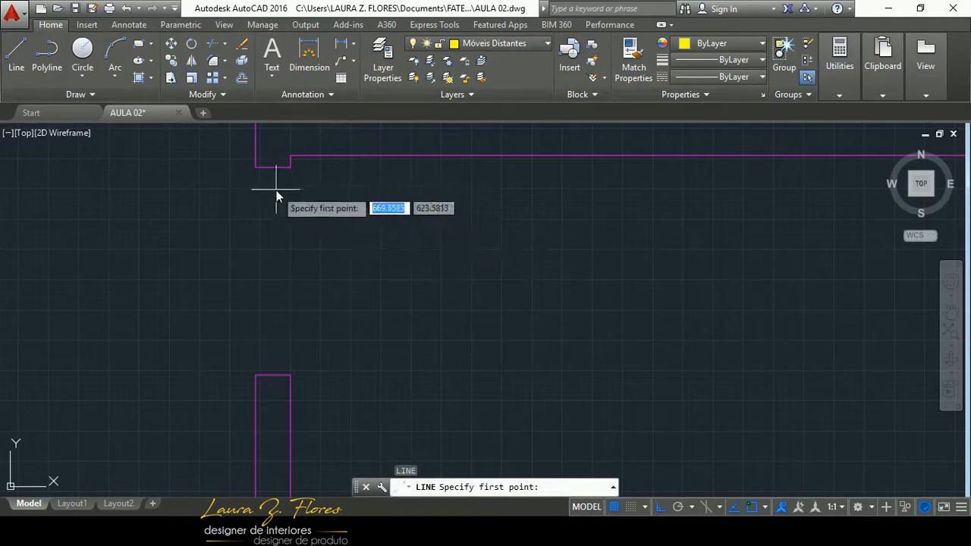
pyautogui.click(291, 166)
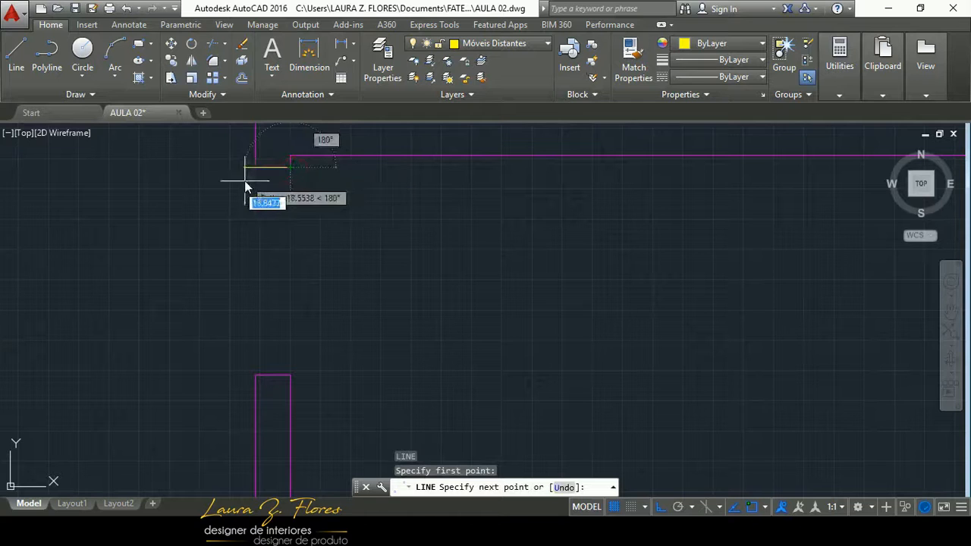
pyautogui.click(255, 167)
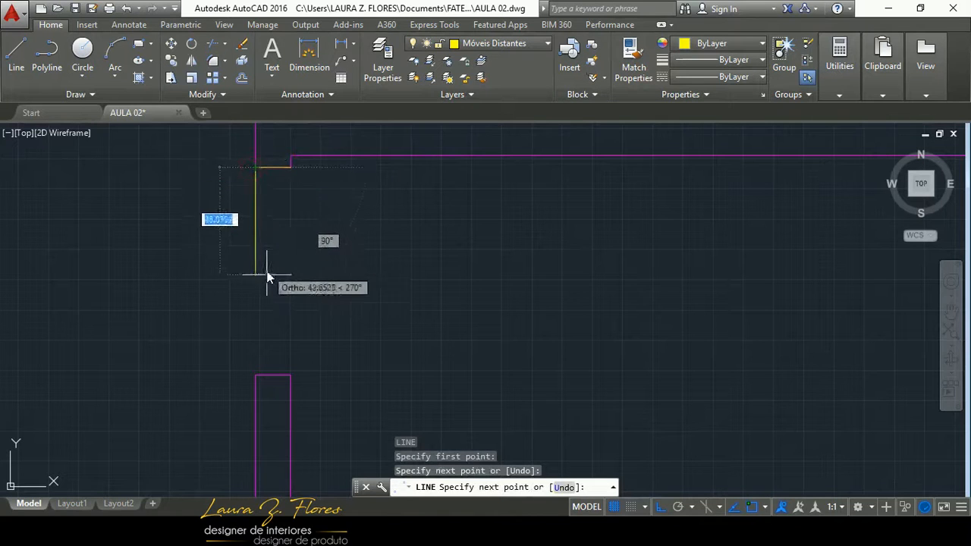
pyautogui.write('2')
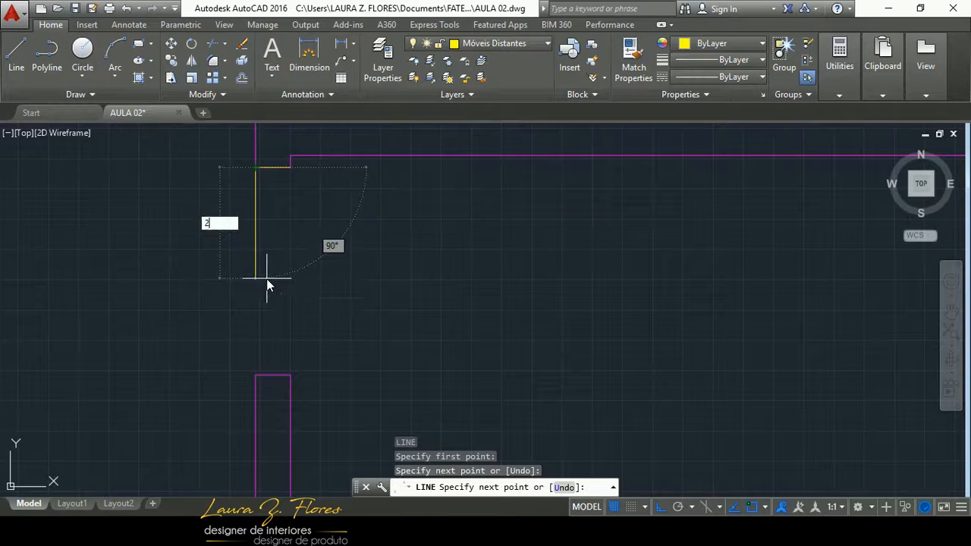
pyautogui.press('Return')
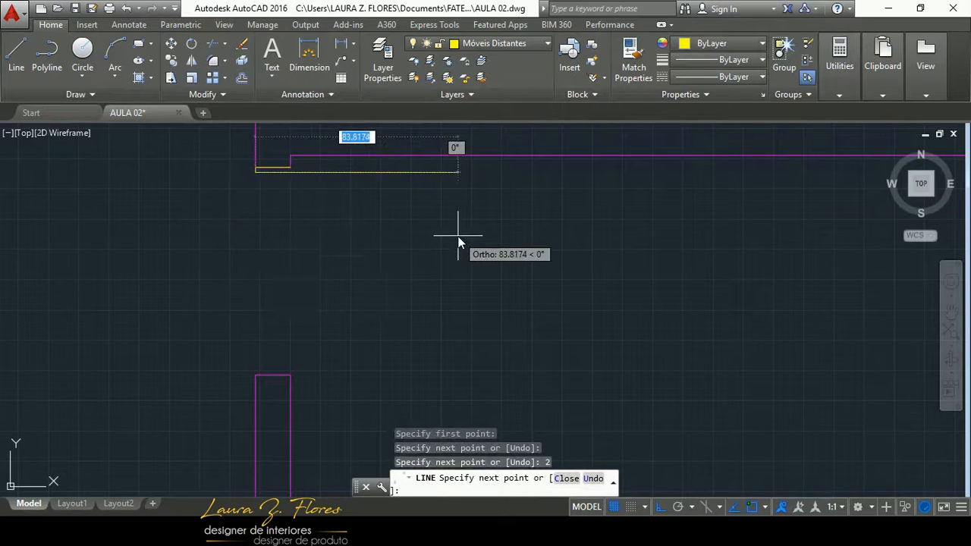
pyautogui.write('14')
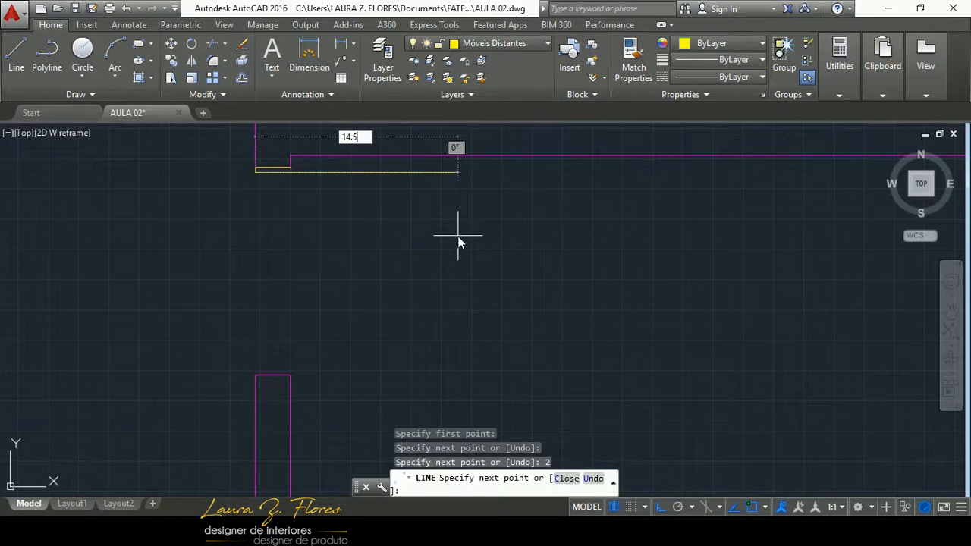
pyautogui.write('.5')
pyautogui.press('Return')
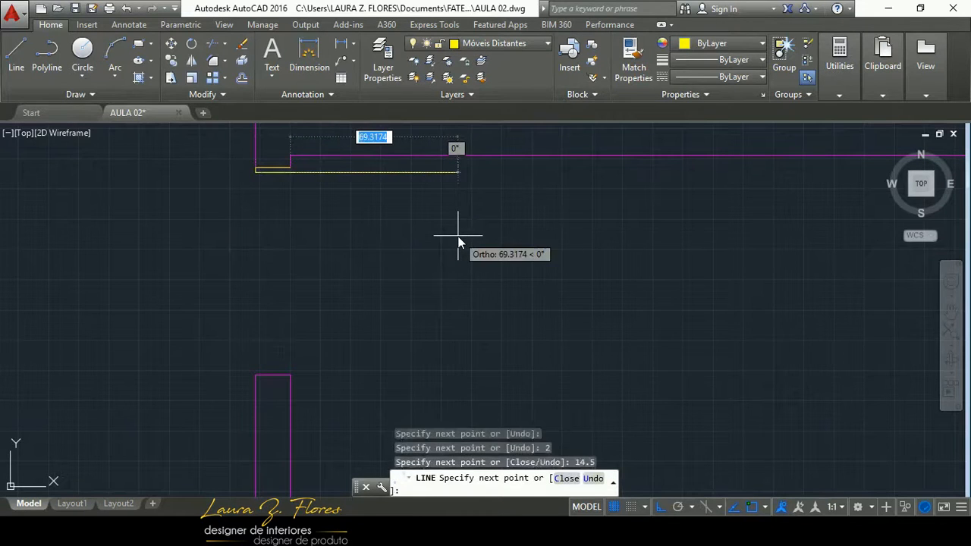
pyautogui.click(291, 169)
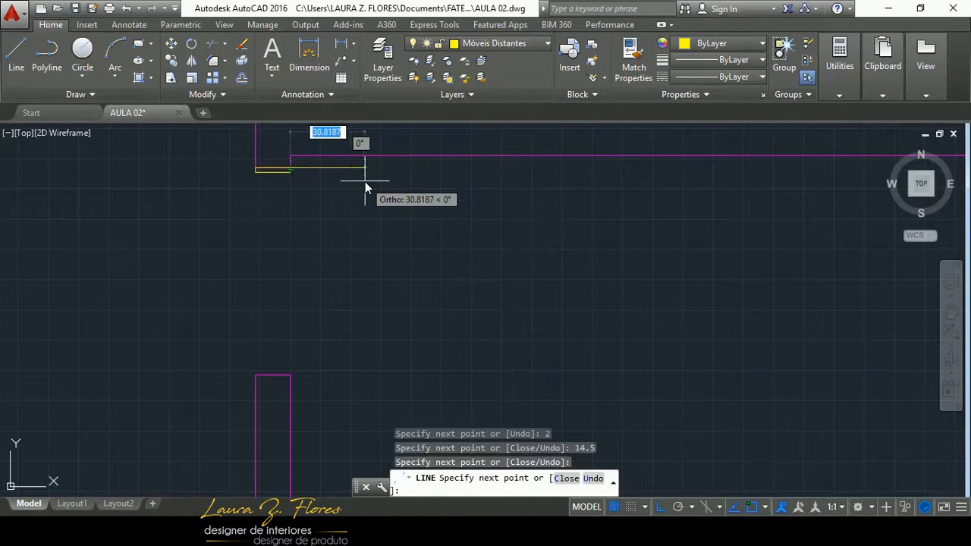
pyautogui.press('Escape')
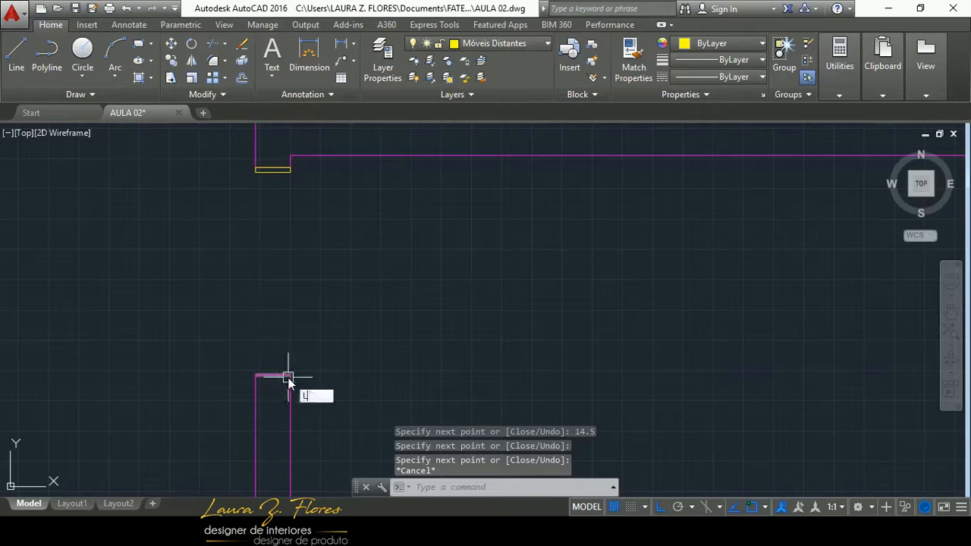
# - Draw a closed 14.5 by 2 door frame outline with lines on the wall end below the left wall's upper opening
pyautogui.press('Return')
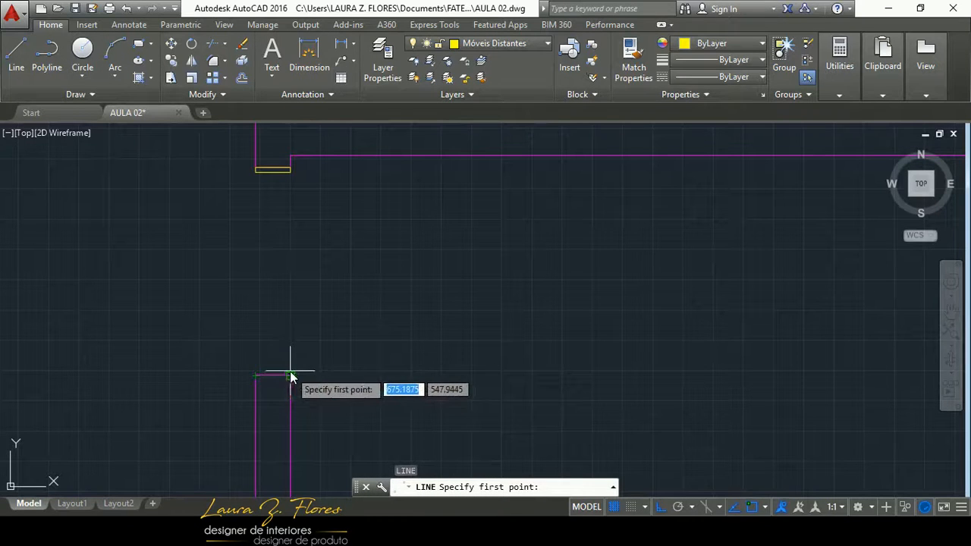
pyautogui.click(256, 374)
pyautogui.click(256, 378)
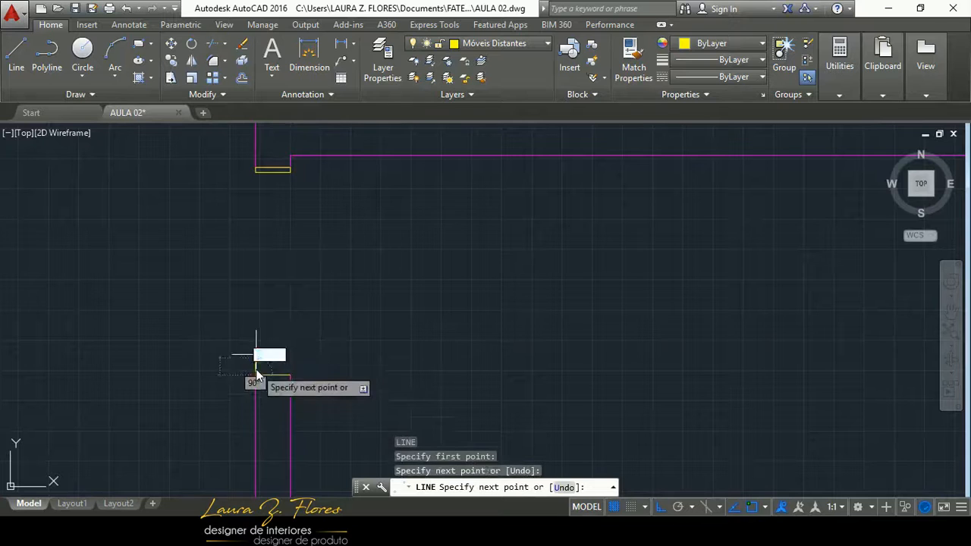
pyautogui.write('2')
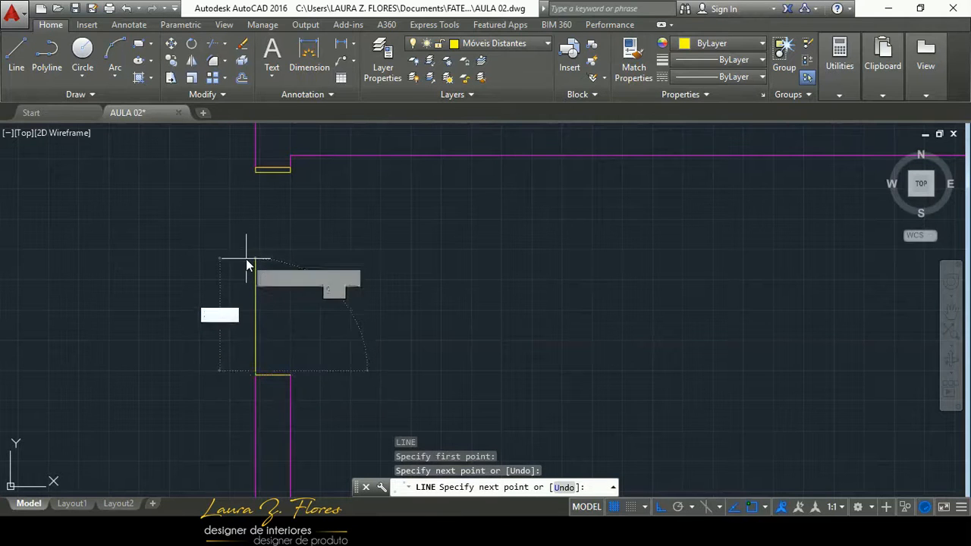
pyautogui.press('Return')
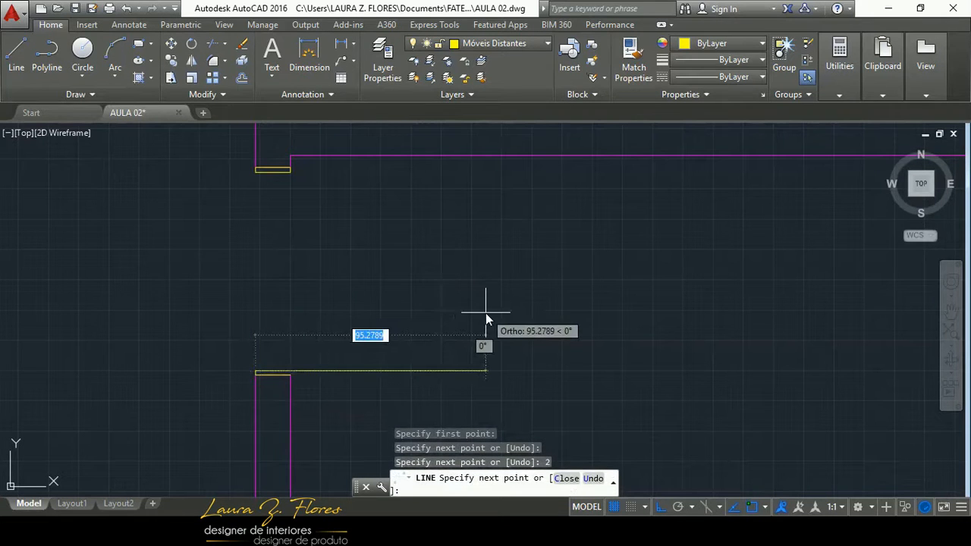
pyautogui.write('14.5')
pyautogui.press('Return')
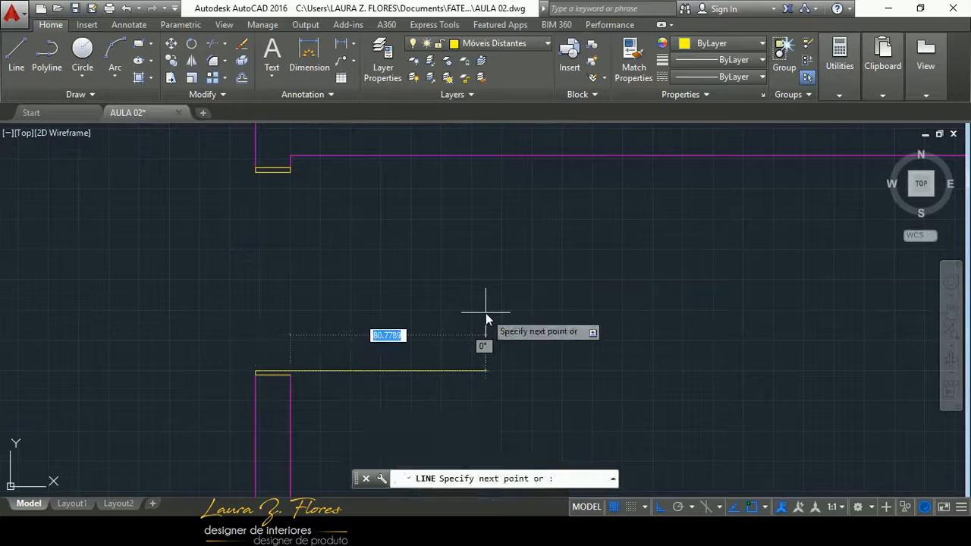
pyautogui.write('2')
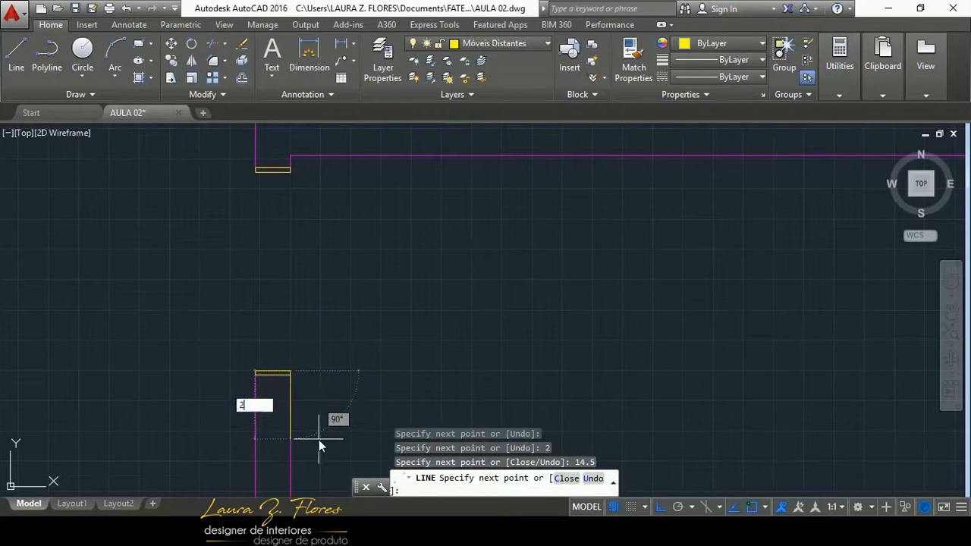
pyautogui.press('Return')
pyautogui.press('Escape')
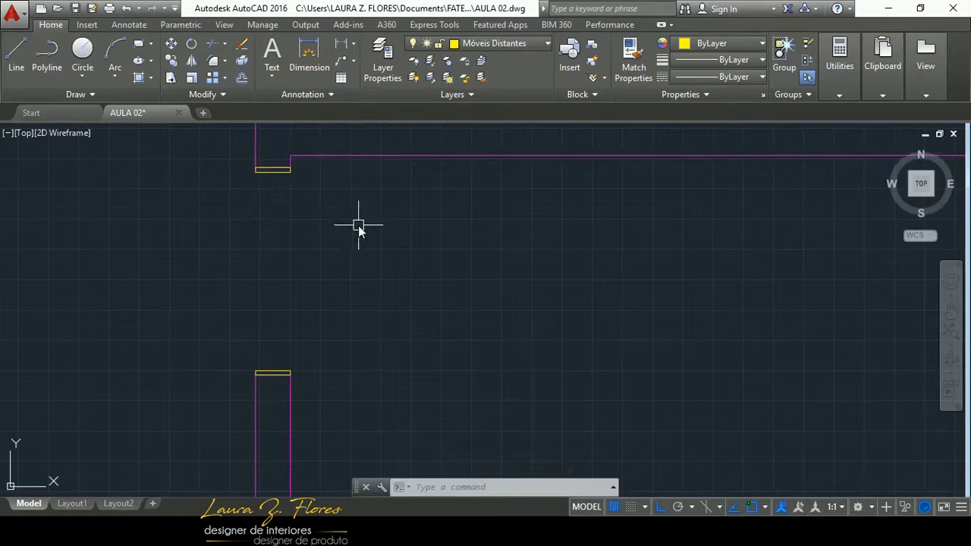
# - Draw the door leaf's upper edge as an 82 horizontal line into the room from the upper frame's lower inner corner
pyautogui.write('l')
pyautogui.press('Return')
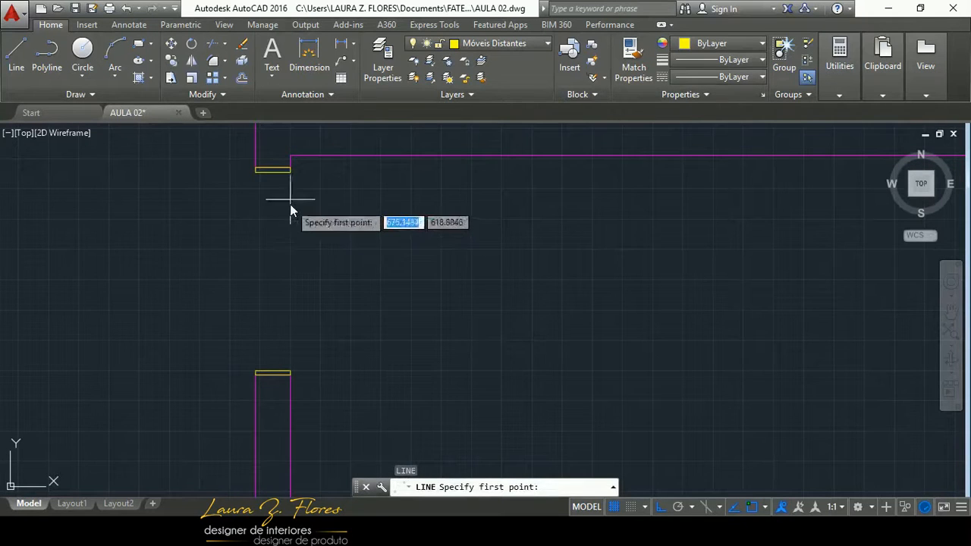
pyautogui.scroll(5, 293, 175)
pyautogui.moveTo(298, 180); pyautogui.dragTo(299, 328, button='middle')
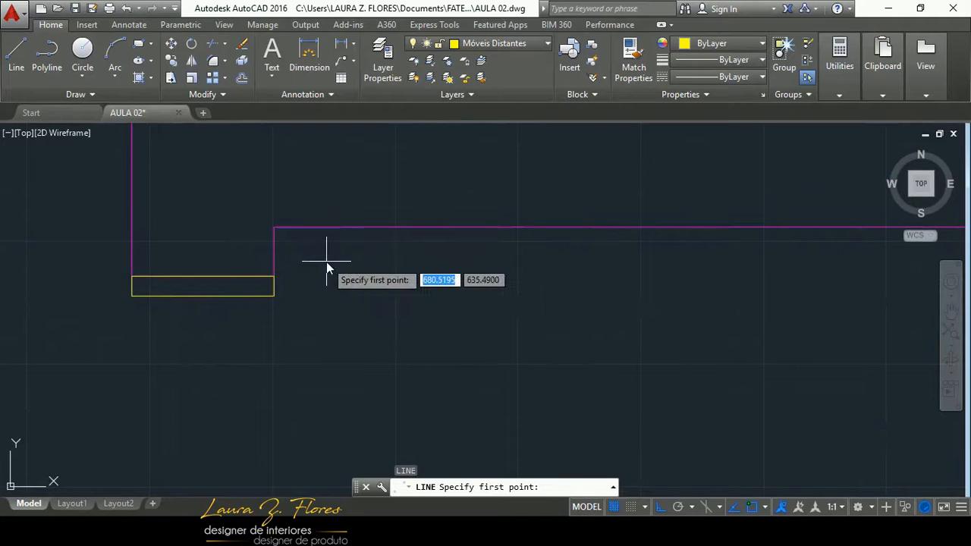
pyautogui.click(274, 298)
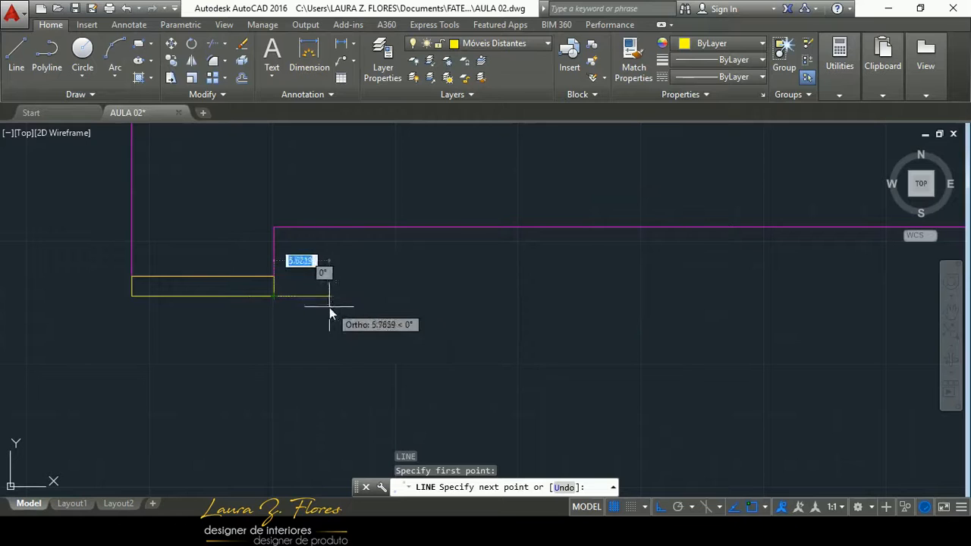
pyautogui.scroll(-5, 486, 272)
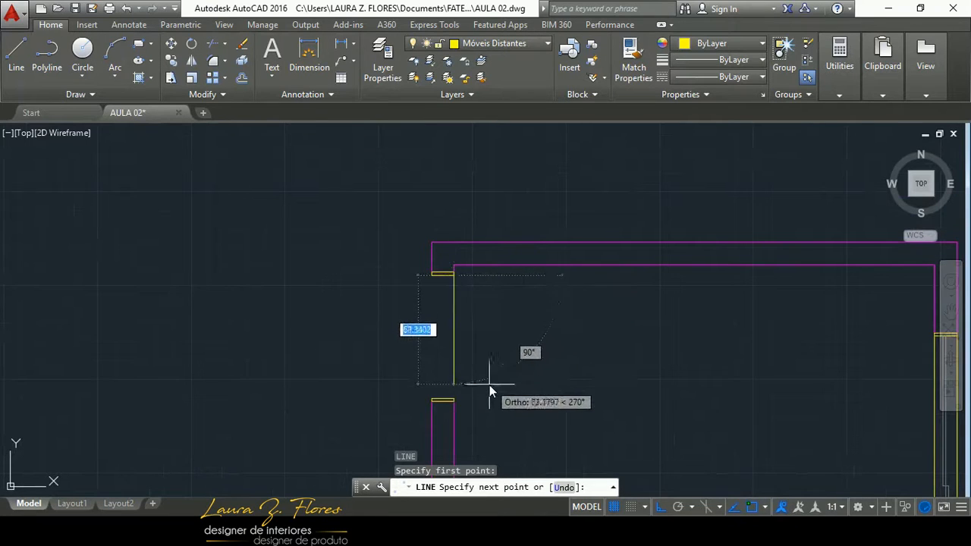
pyautogui.scroll(2, 510, 357)
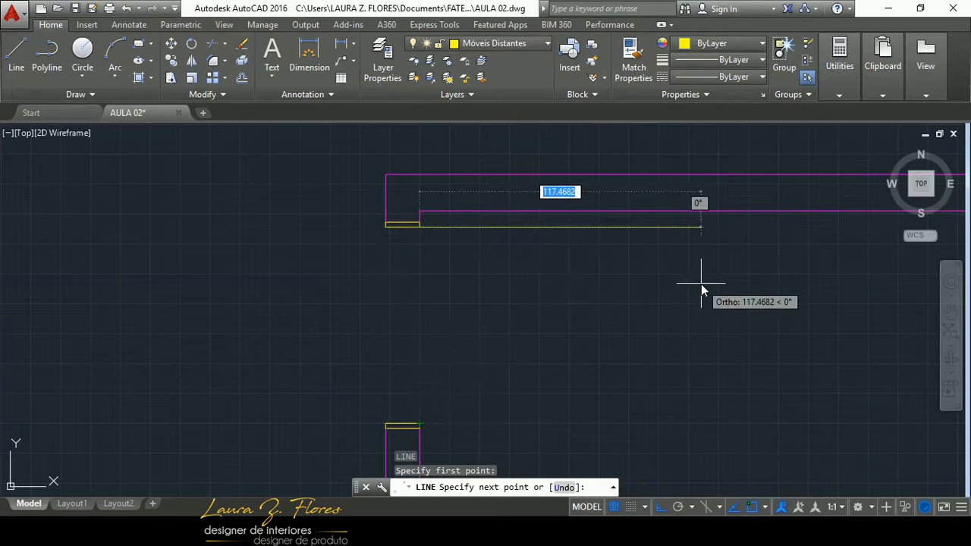
pyautogui.write('82')
pyautogui.press('Return')
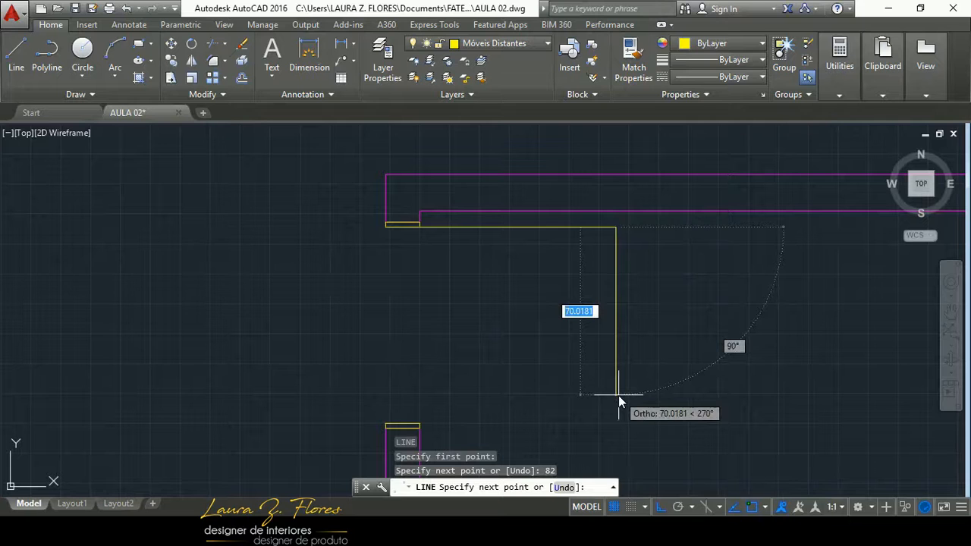
# - Continue the door leaf with a 3 line downward and an 82 line back toward the wall, and end the Line command
pyautogui.write('3')
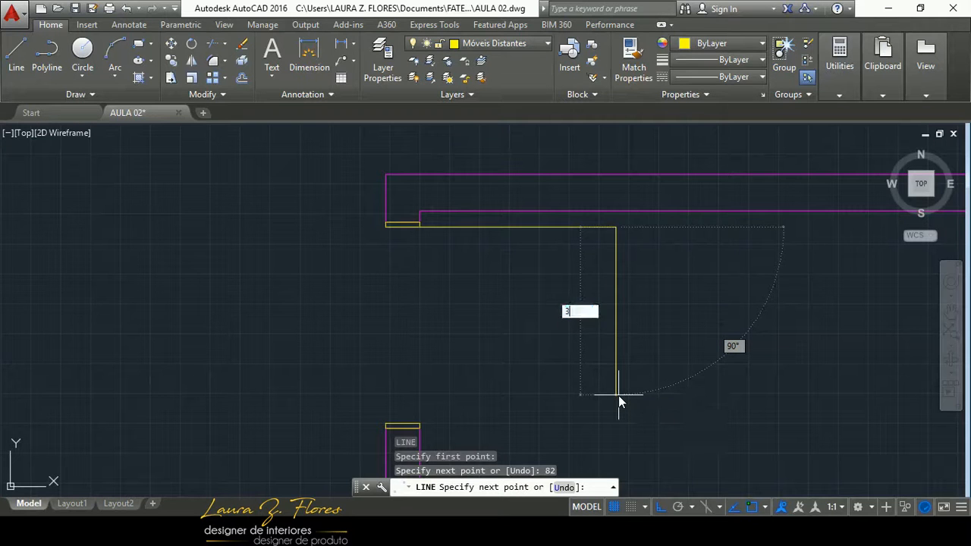
pyautogui.press('Return')
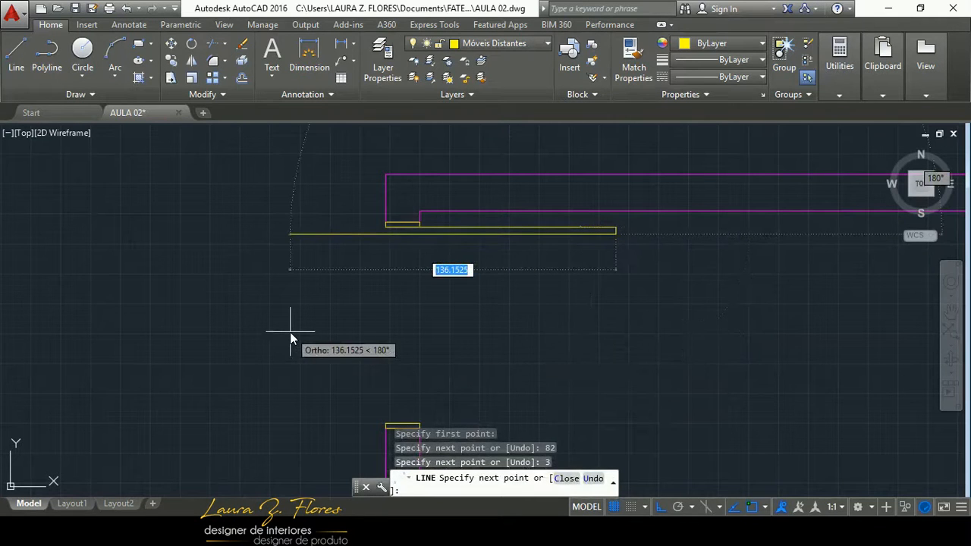
pyautogui.write('82')
pyautogui.press('Return')
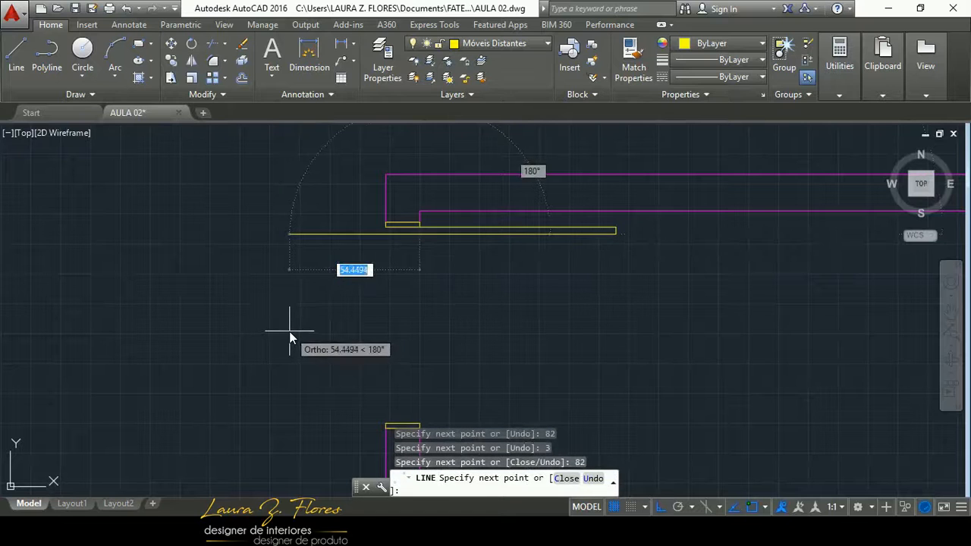
pyautogui.scroll(6, 413, 291)
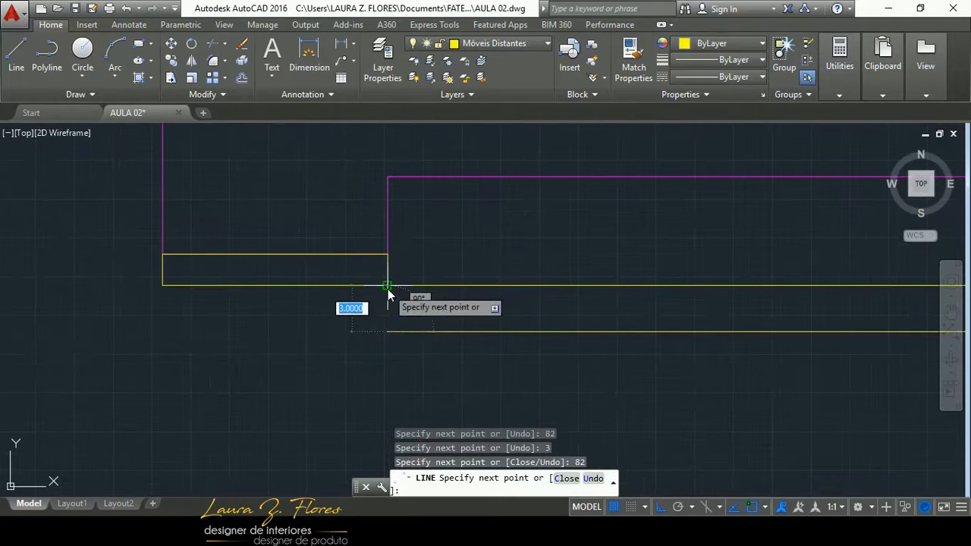
pyautogui.press('Escape')
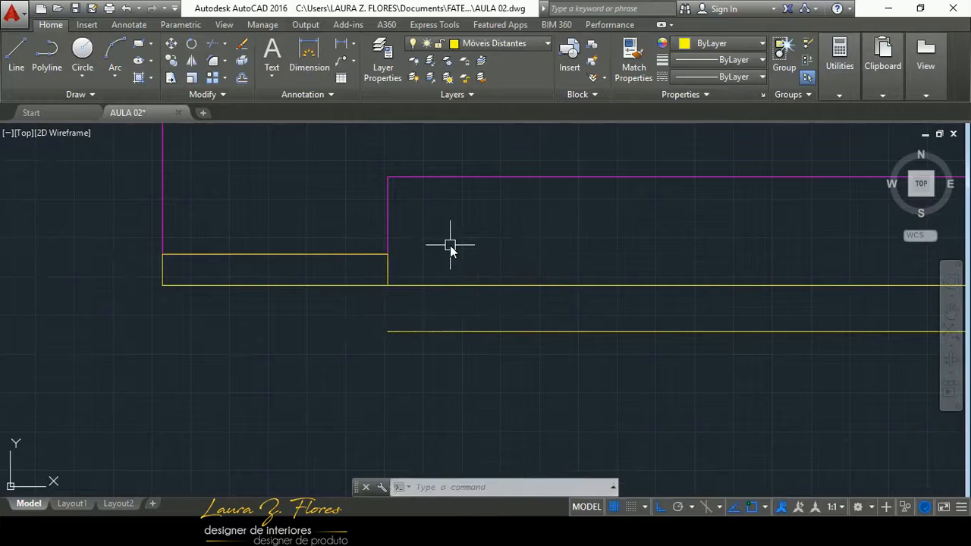
pyautogui.scroll(-4, 413, 199)
pyautogui.scroll(2, 433, 210)
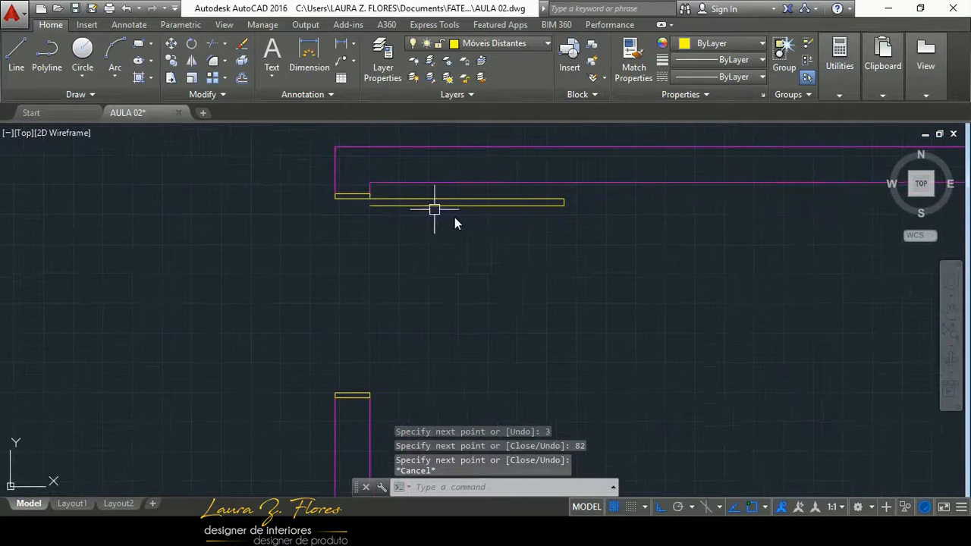
# - Close the door leaf's hinge end with a short line from its lower edge up to the upper frame's corner
pyautogui.write('l')
pyautogui.press('Return')
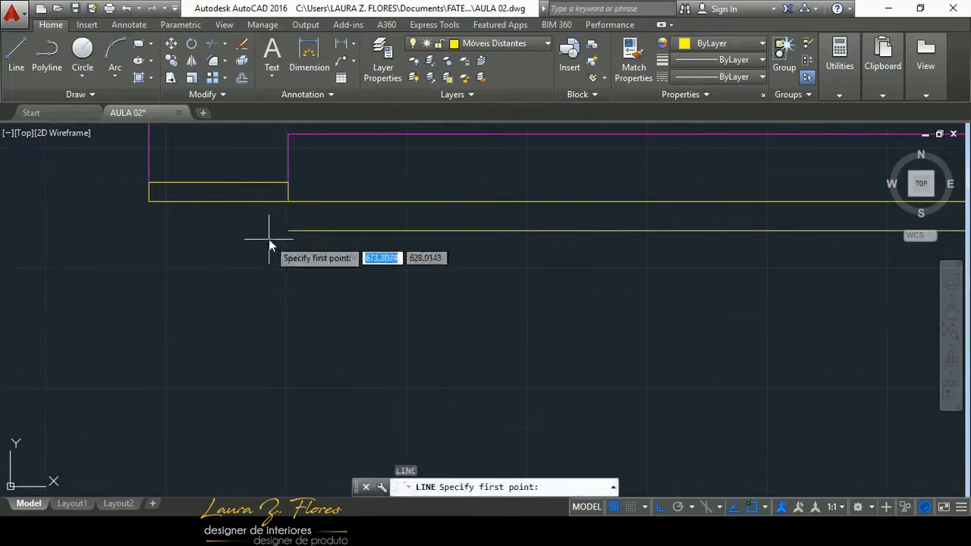
pyautogui.click(289, 231)
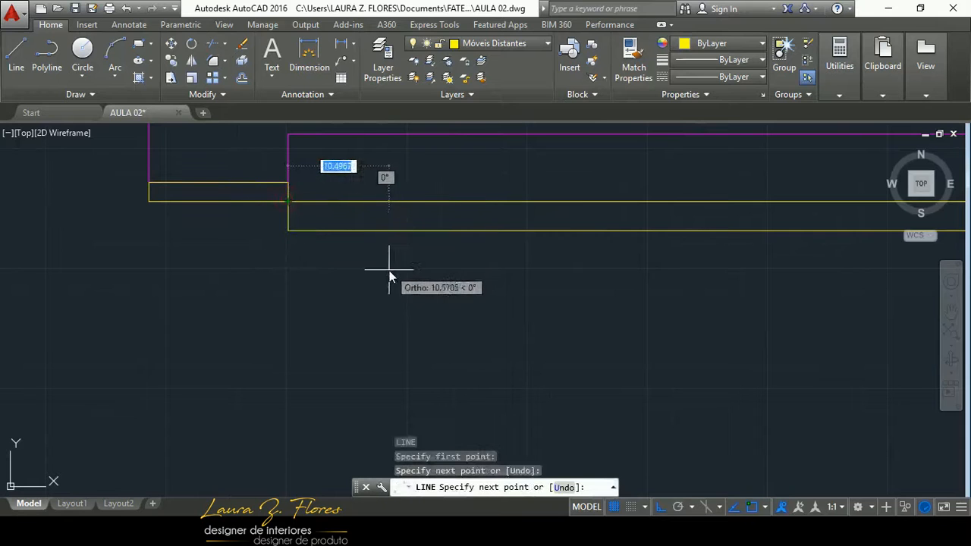
pyautogui.press('Escape')
pyautogui.scroll(-3, 401, 182)
pyautogui.scroll(4, 401, 182)
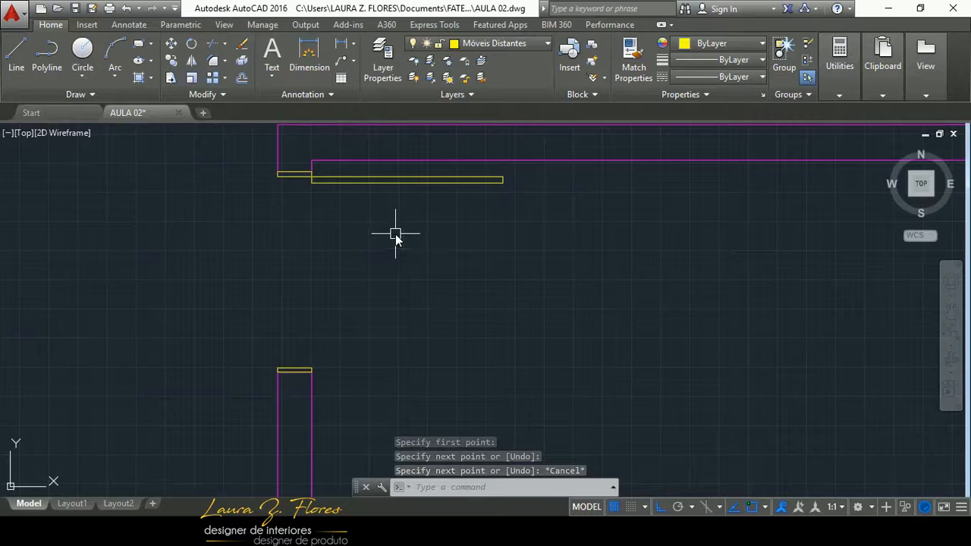
# - Delete the door leaf's lower long edge and redraw it as a line between the leaf's two short ends
pyautogui.scroll(2, 354, 178)
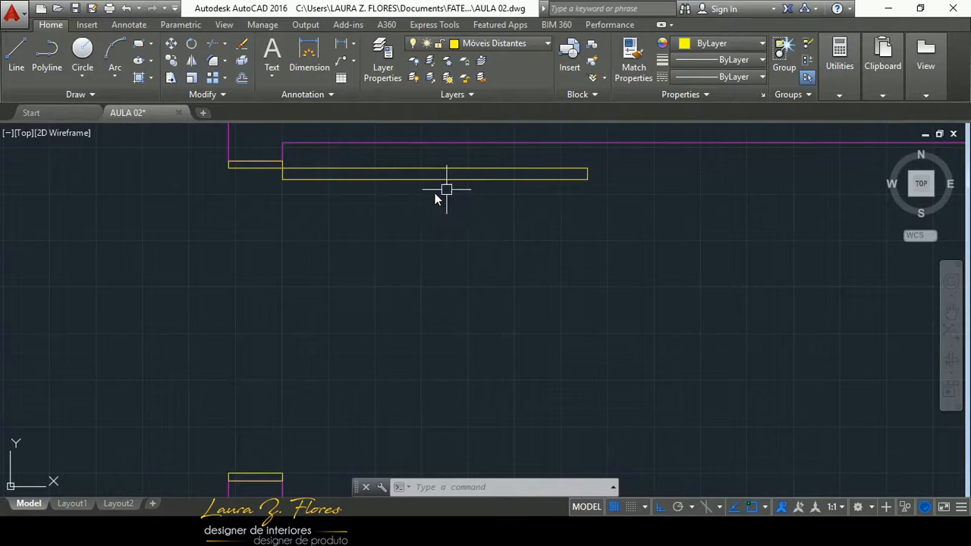
pyautogui.click(356, 180)
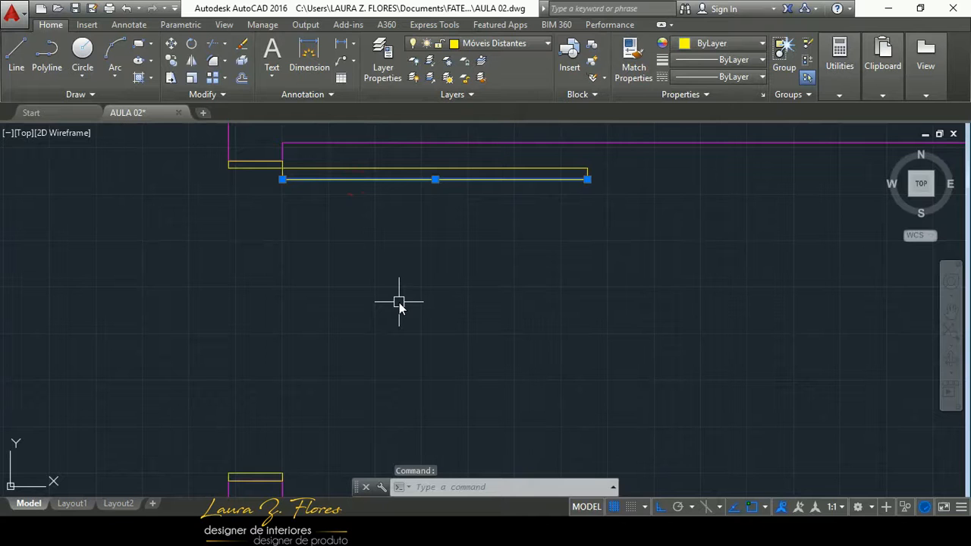
pyautogui.press('Escape')
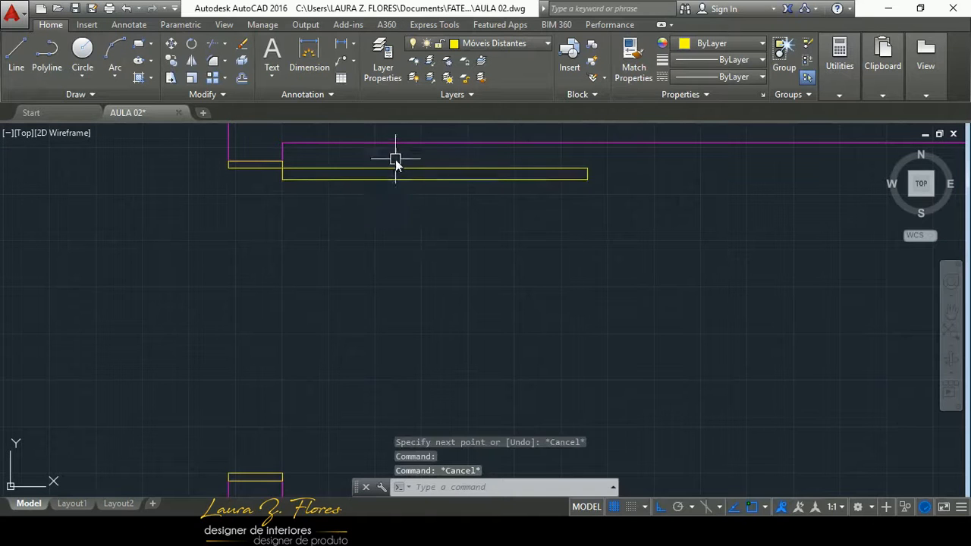
pyautogui.scroll(-4, 413, 191)
pyautogui.moveTo(456, 205); pyautogui.dragTo(405, 214, button='middle')
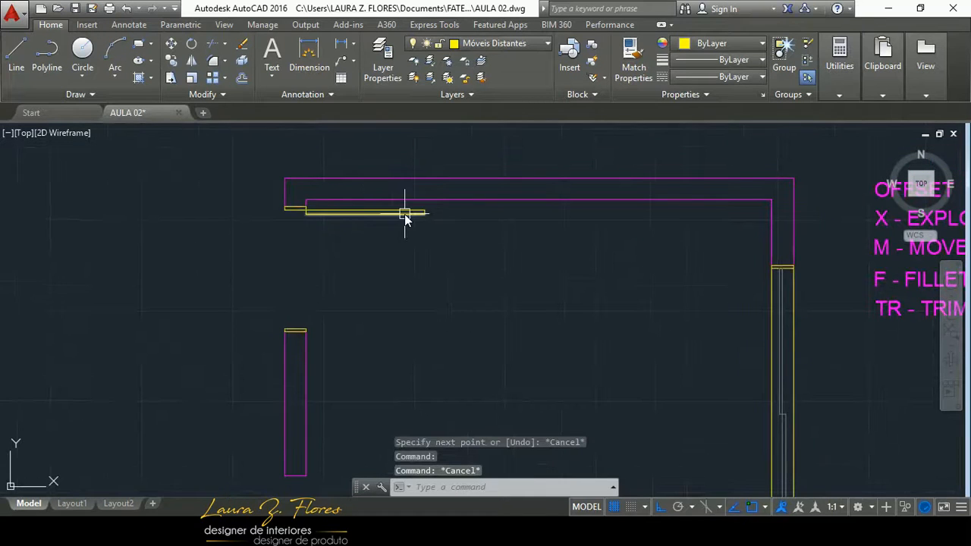
pyautogui.click(404, 216)
pyautogui.press('Delete')
pyautogui.scroll(4, 331, 210)
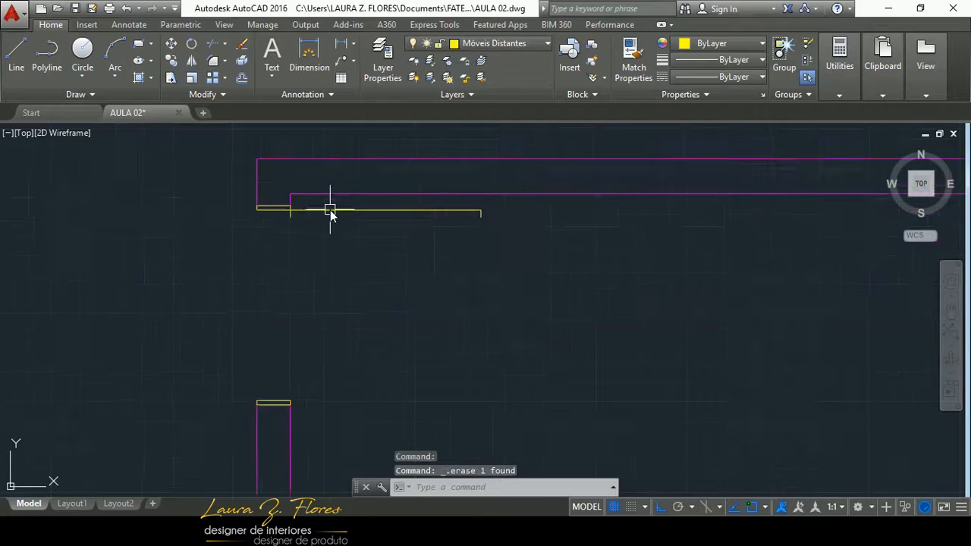
pyautogui.write('l')
pyautogui.press('Return')
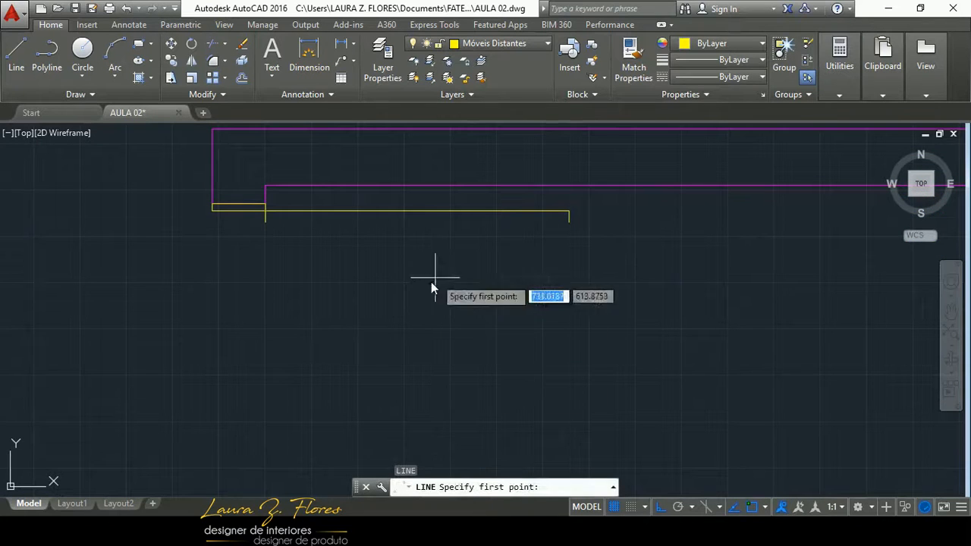
pyautogui.click(569, 220)
pyautogui.click(263, 222)
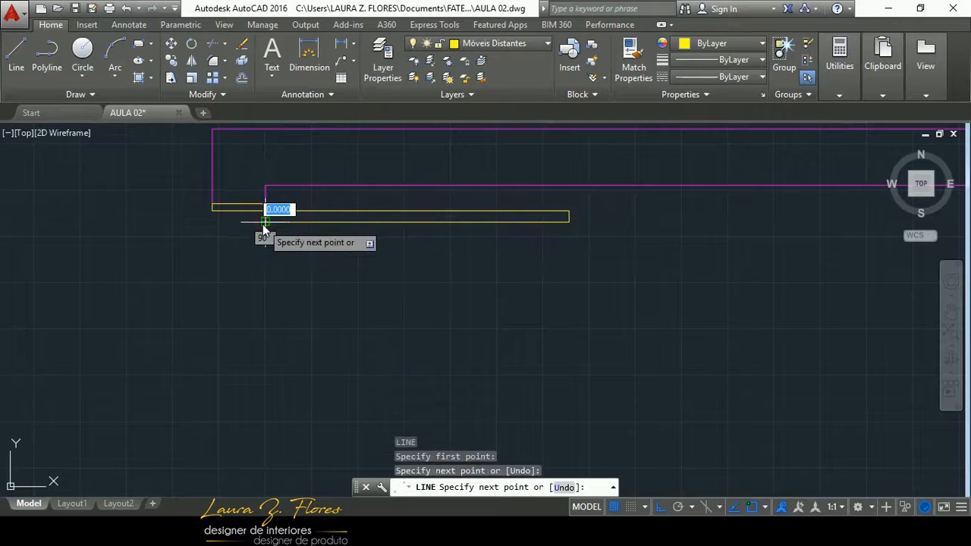
pyautogui.press('Escape')
# - Switch to Acrobat Reader and examine the lower left-wall opening in the HOME OFFICE - PLANTA 2 PDF, then return to the AutoCAD drawing
pyautogui.scroll(-4, 311, 214)
pyautogui.scroll(4, 312, 216)
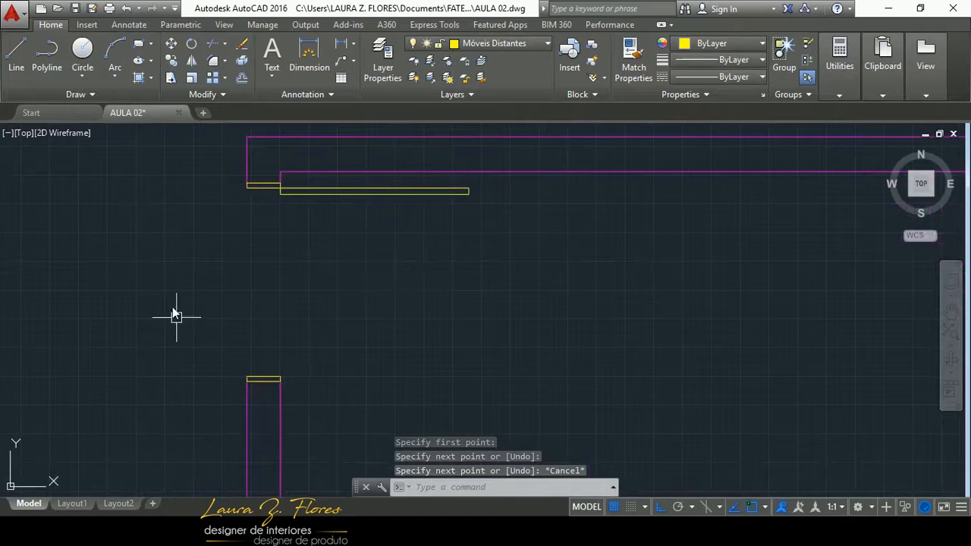
pyautogui.scroll(-5, 318, 170)
pyautogui.scroll(4, 313, 174)
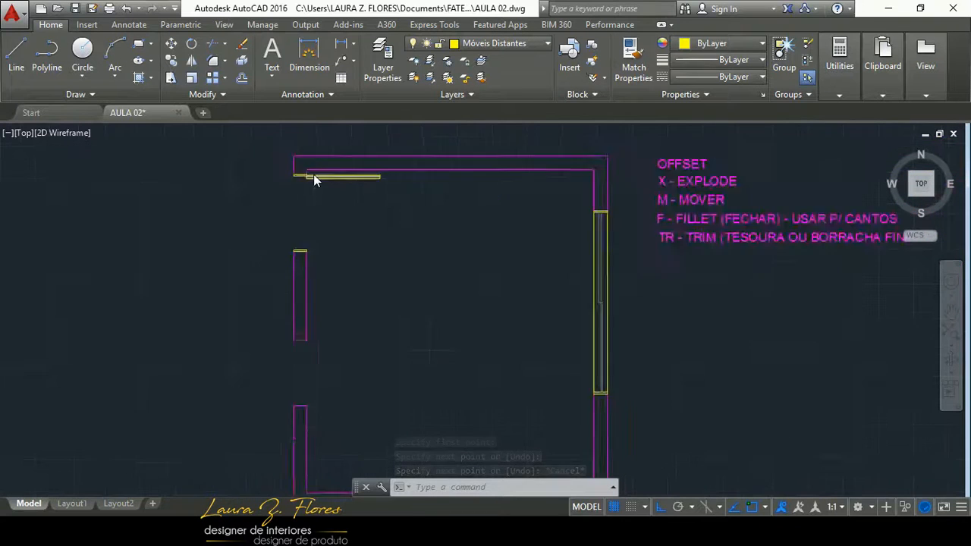
pyautogui.scroll(-4, 293, 215)
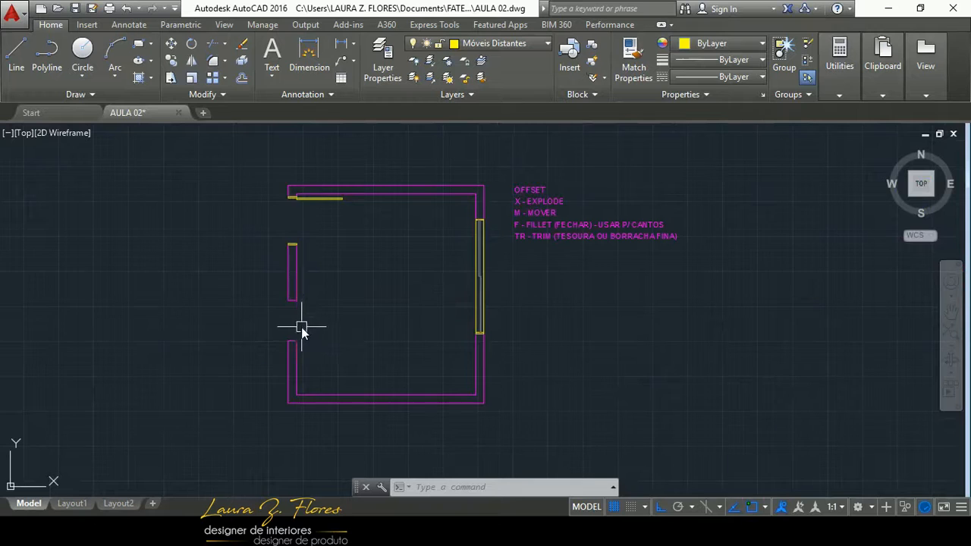
pyautogui.scroll(5, 301, 326)
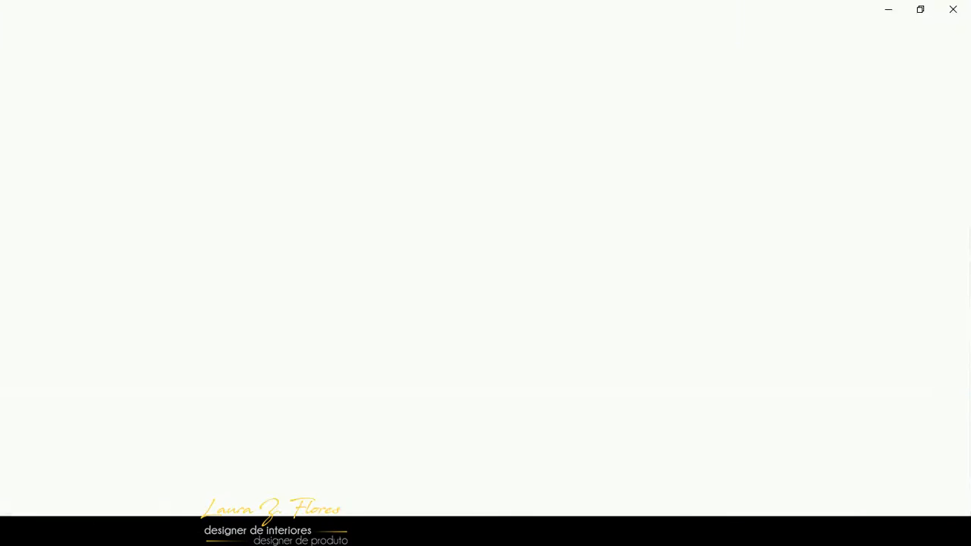
pyautogui.click(951, 11)
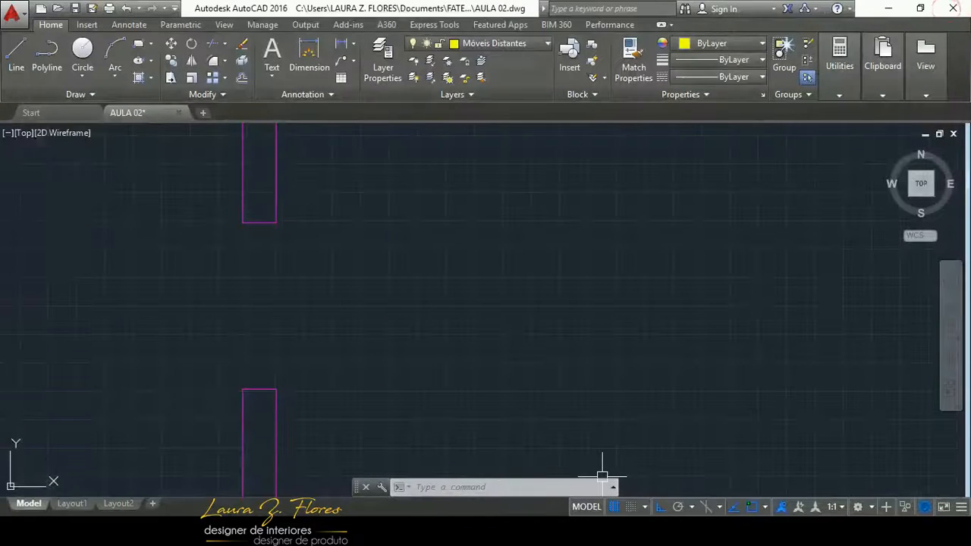
pyautogui.click(505, 462)
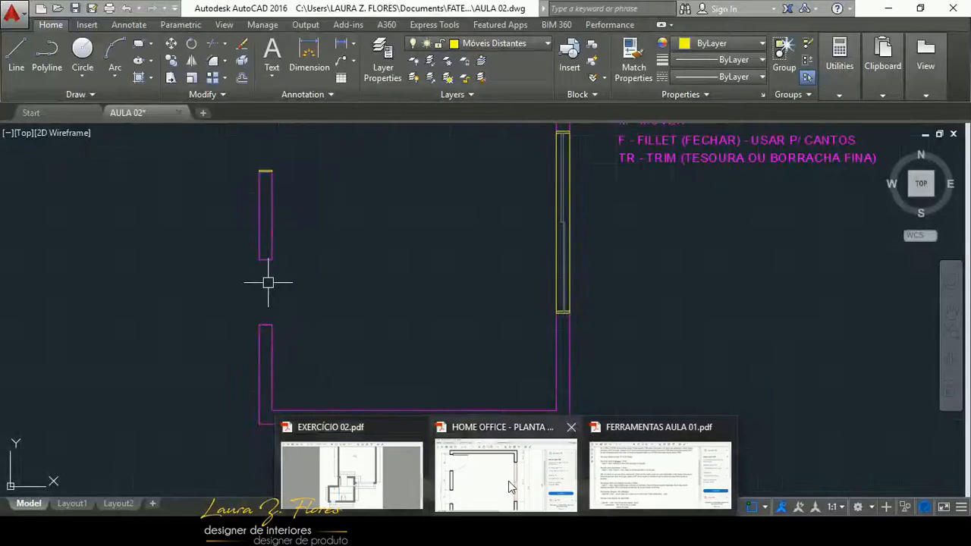
pyautogui.click(508, 480)
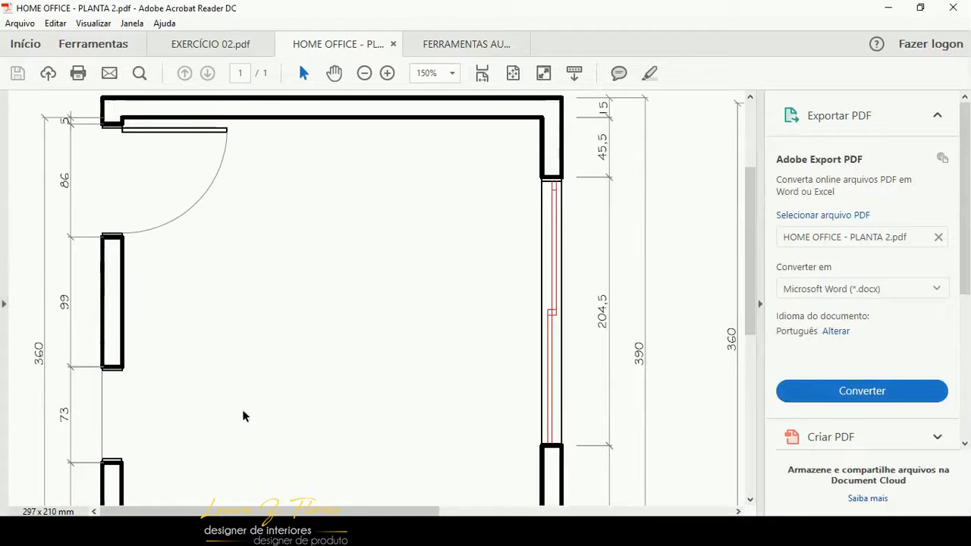
pyautogui.click(413, 529)
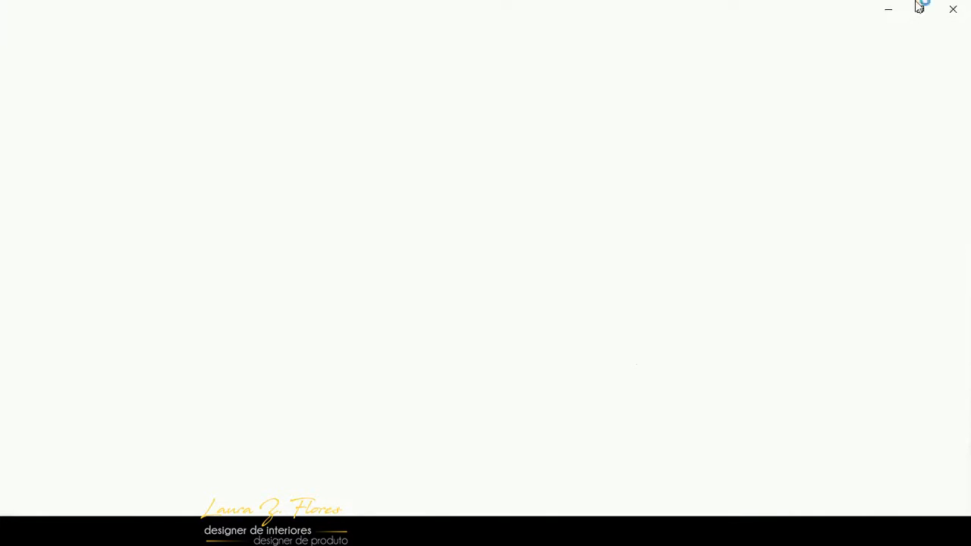
pyautogui.click(954, 8)
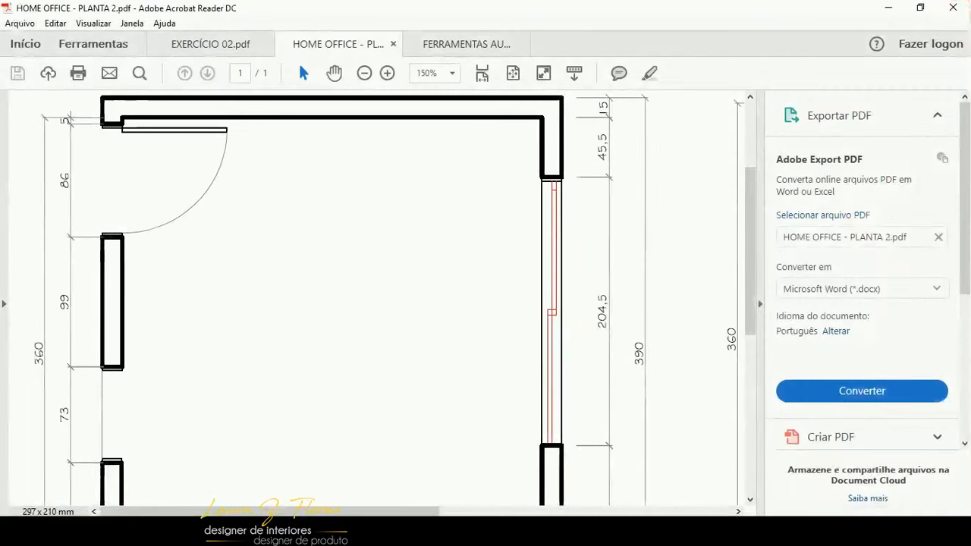
pyautogui.hotkey('alt', 'Tab')
# - Draw a 14.5 by 2 frame with lines on the upper side of the lower left-wall opening, against the middle wall segment's end
pyautogui.moveTo(278, 299); pyautogui.dragTo(301, 372, button='middle')
pyautogui.scroll(2, 302, 372)
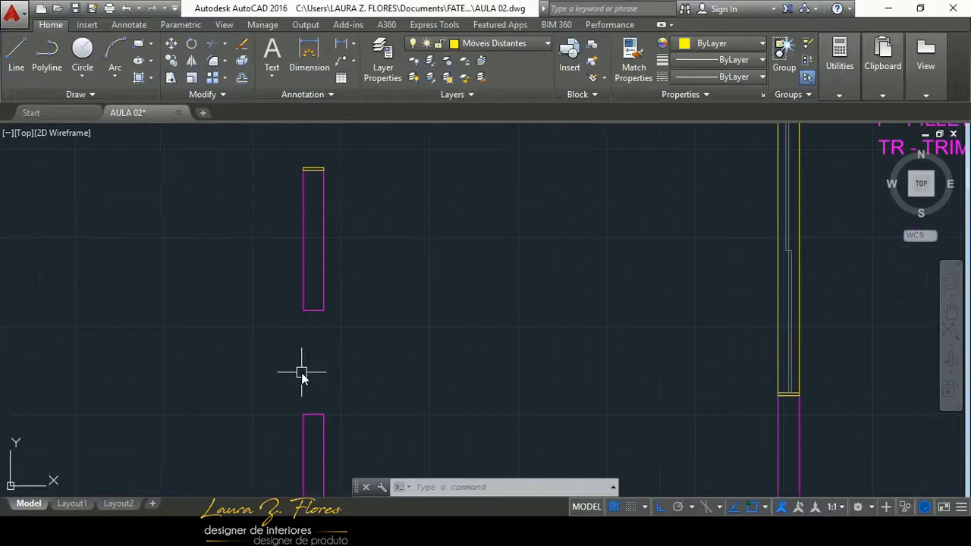
pyautogui.write('l')
pyautogui.press('Return')
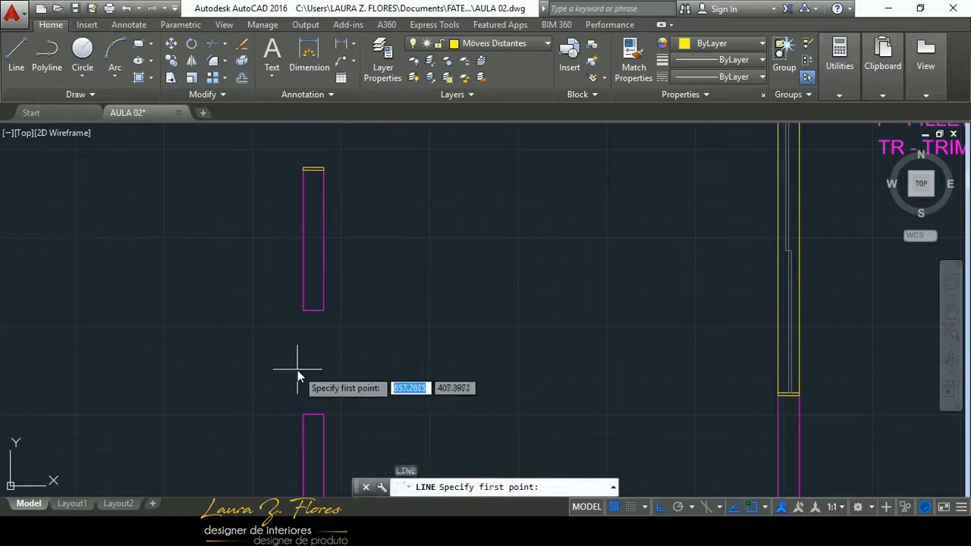
pyautogui.scroll(2, 297, 364)
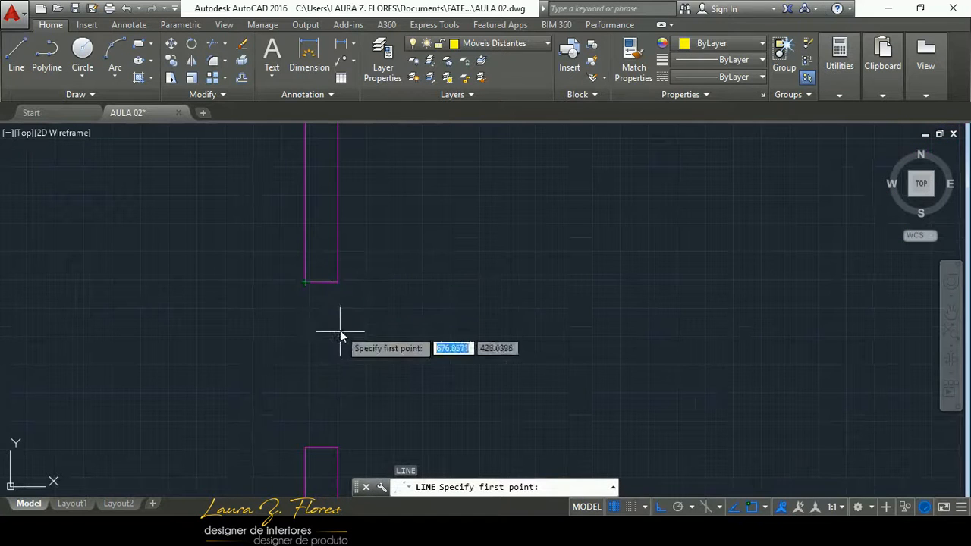
pyautogui.click(338, 281)
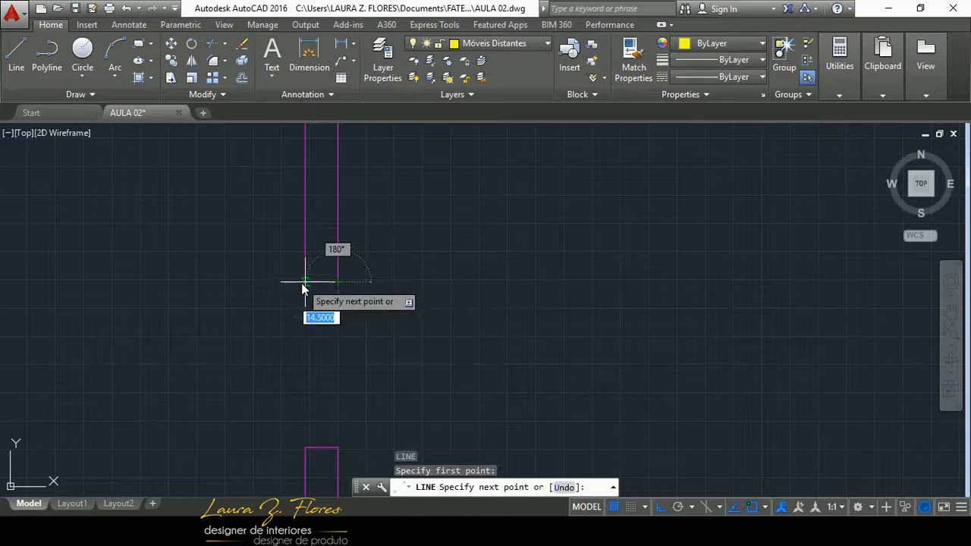
pyautogui.click(306, 282)
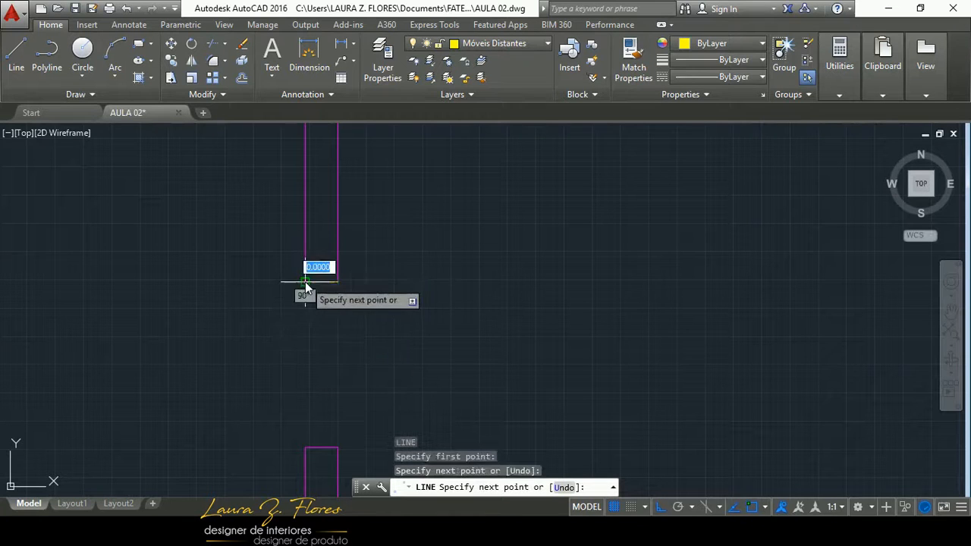
pyautogui.write('2')
pyautogui.press('Return')
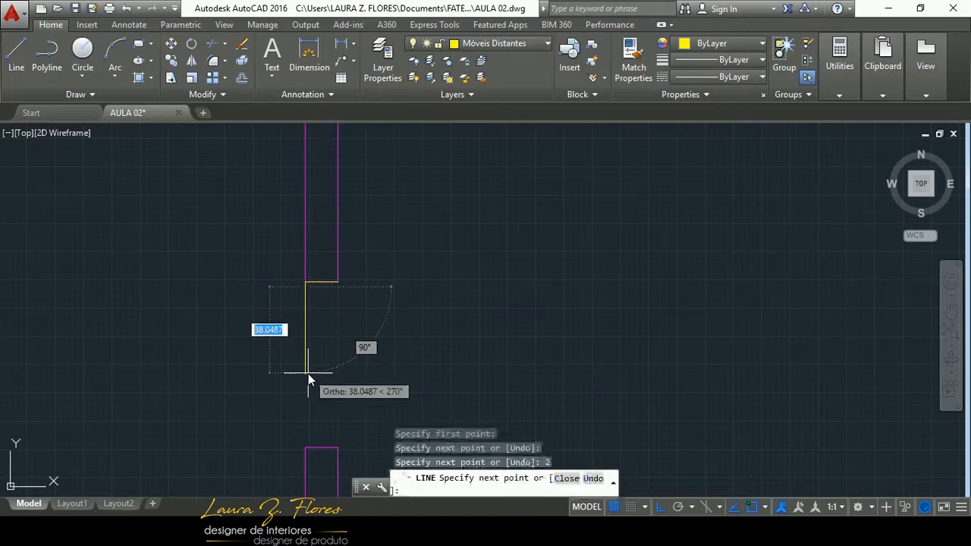
pyautogui.write('14.5')
pyautogui.press('Return')
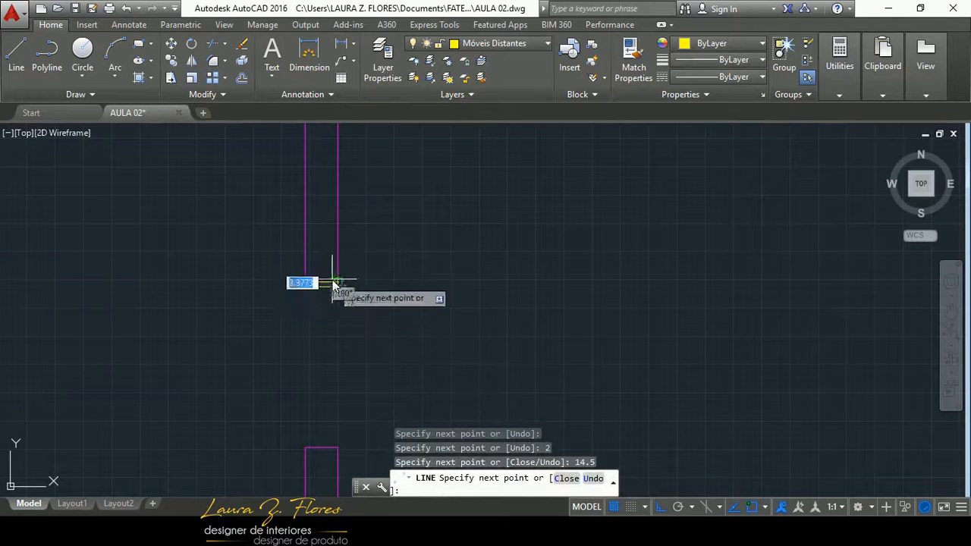
pyautogui.press('Escape')
# - Draw the matching 14.5 by 2 frame with lines on the lower side of the opening, on top of the lower wall segment
pyautogui.moveTo(382, 374); pyautogui.dragTo(427, 334, button='middle')
pyautogui.scroll(4, 400, 353)
pyautogui.write('l')
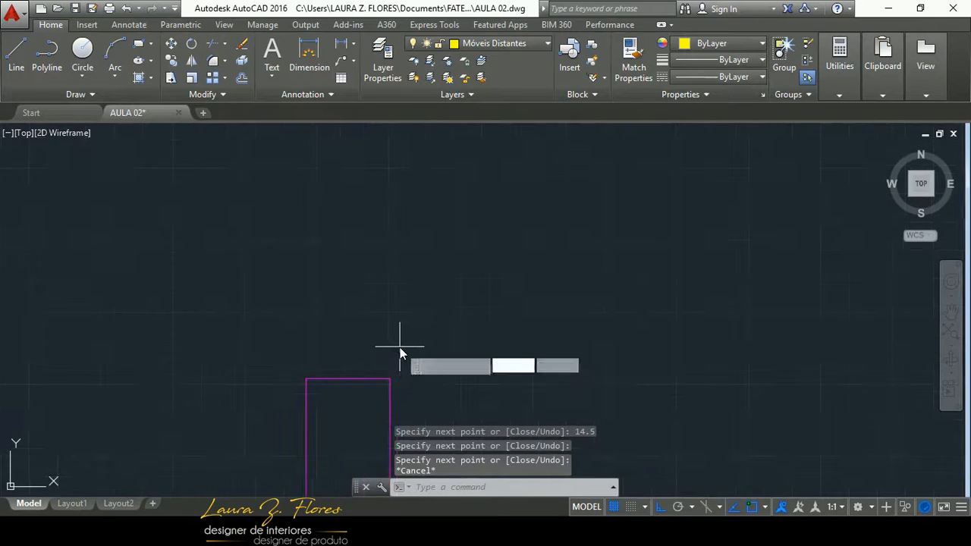
pyautogui.press('Return')
pyautogui.click(390, 379)
pyautogui.click(309, 385)
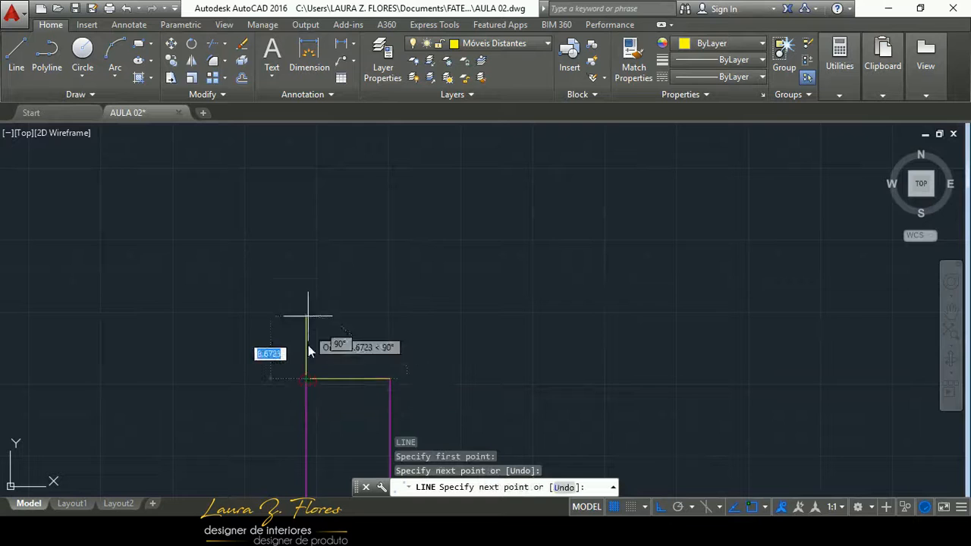
pyautogui.write('2')
pyautogui.press('Return')
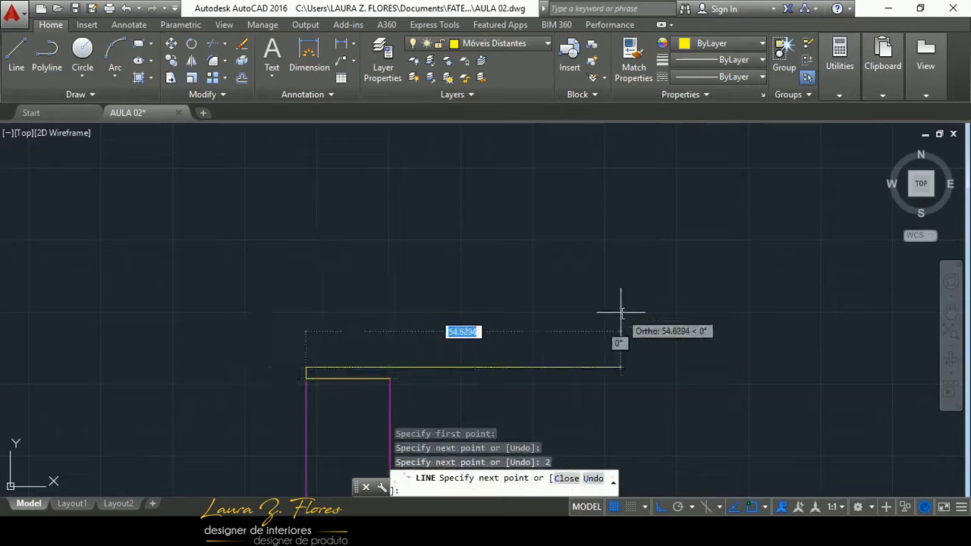
pyautogui.write('14.5')
pyautogui.press('Return')
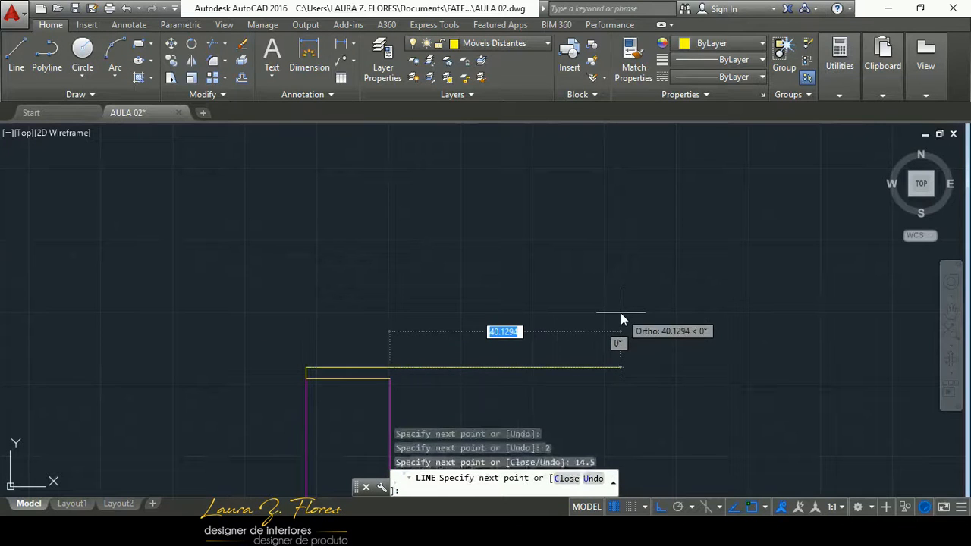
pyautogui.click(389, 378)
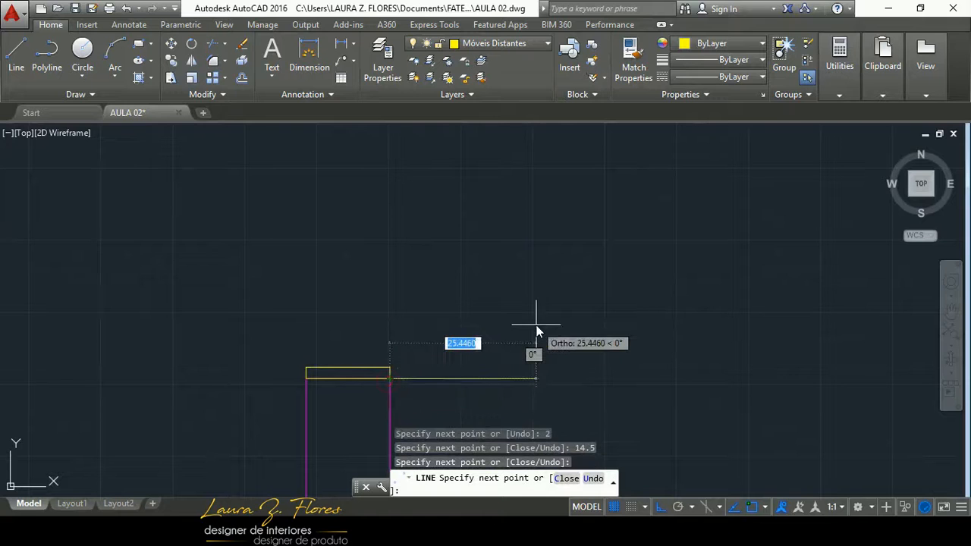
pyautogui.press('Return')
# - Paste a copy of the "TR - TRIM (TESOURA OU BORRACHA FINA)" note directly below the original, aligned with the list
pyautogui.scroll(-5, 368, 380)
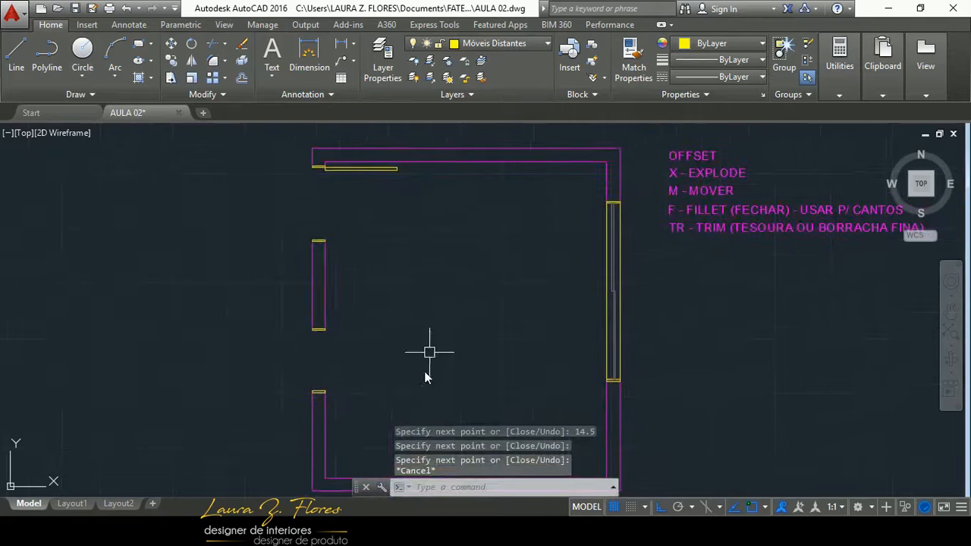
pyautogui.scroll(3, 379, 200)
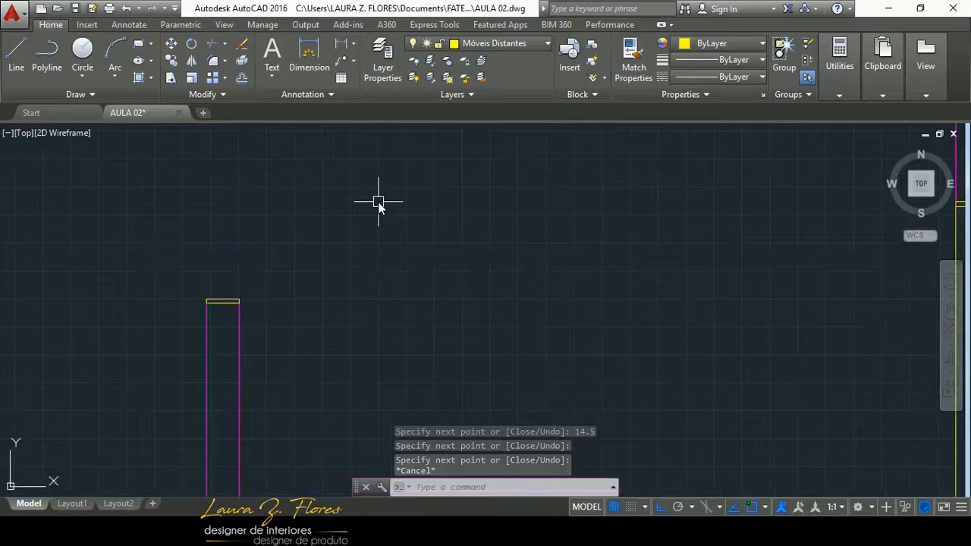
pyautogui.scroll(-4, 320, 225)
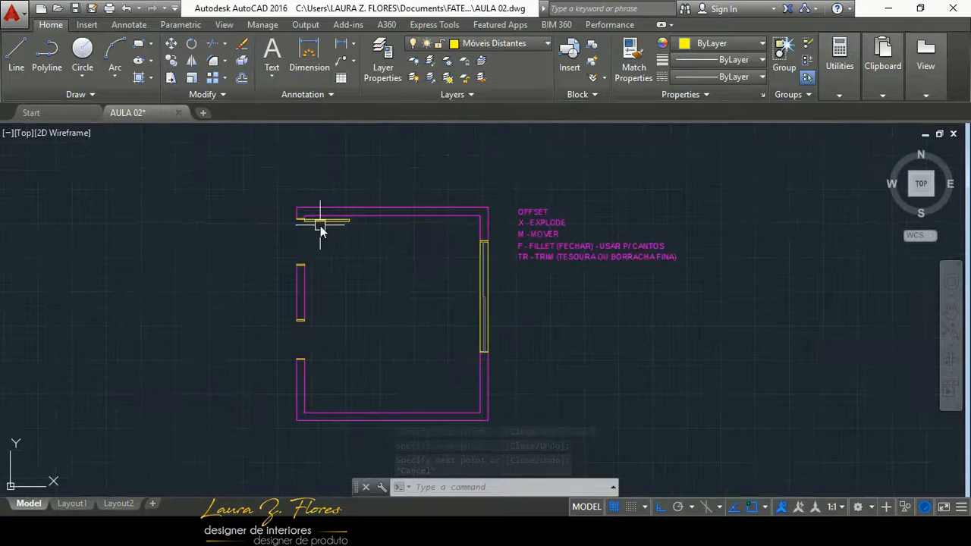
pyautogui.scroll(2, 294, 262)
pyautogui.moveTo(570, 264); pyautogui.dragTo(390, 238, button='middle')
pyautogui.click(511, 234)
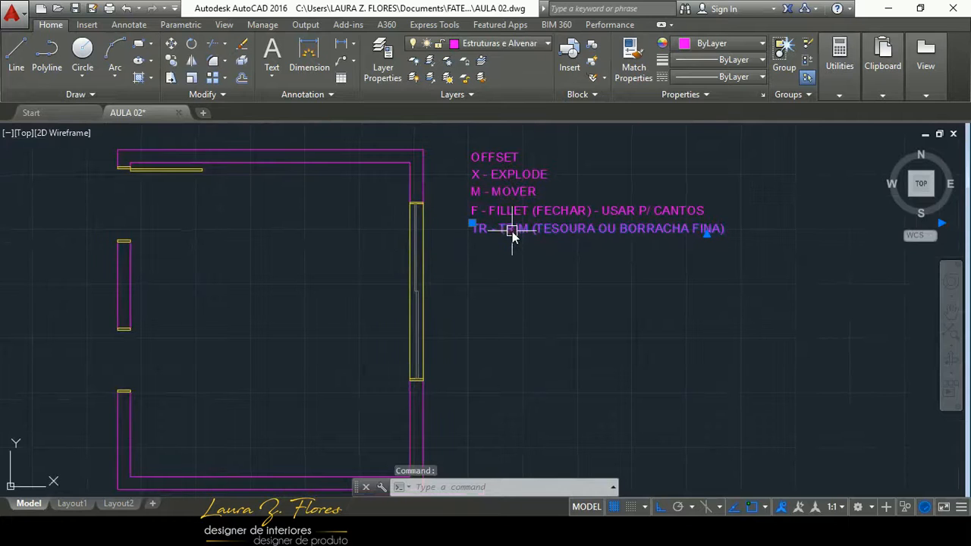
pyautogui.hotkey('ctrl', 'v')
pyautogui.scroll(4, 461, 261)
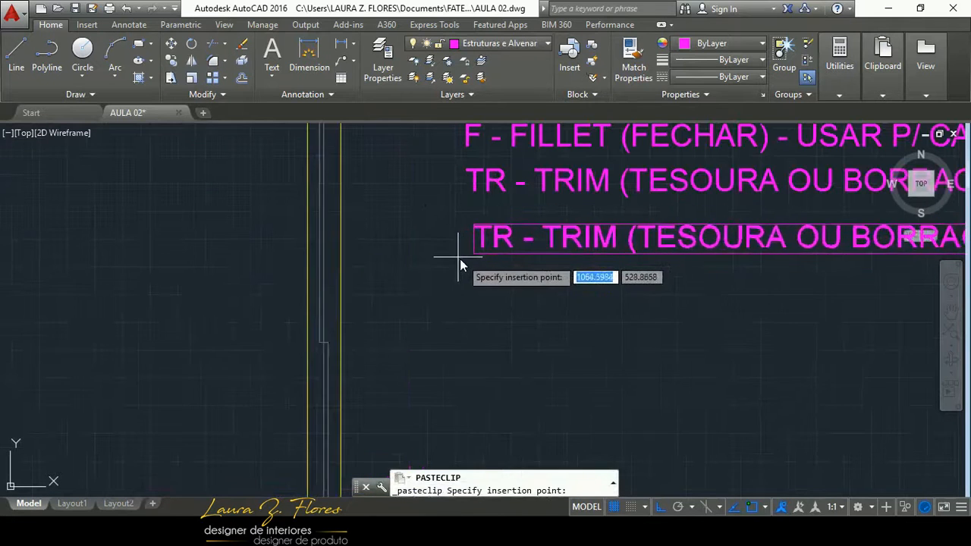
pyautogui.click(505, 230)
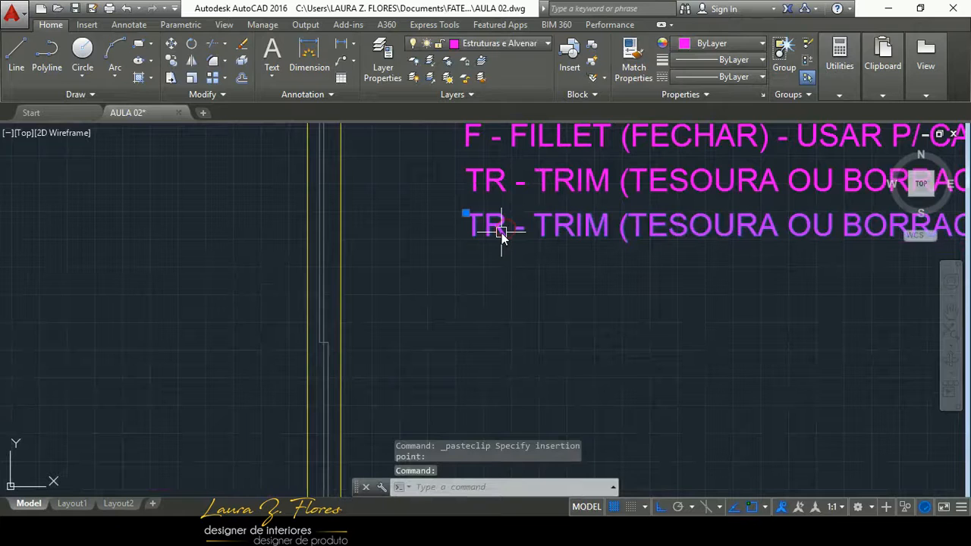
# - Replace the copied note's text with "ARC - PARA ARCO"
pyautogui.doubleClick(501, 233)
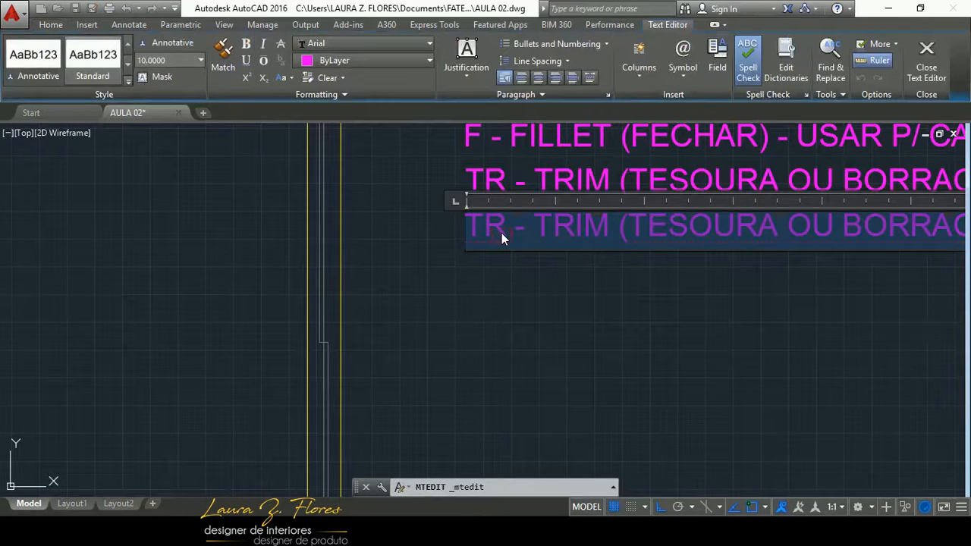
pyautogui.write('ARC - PARA ARCO')
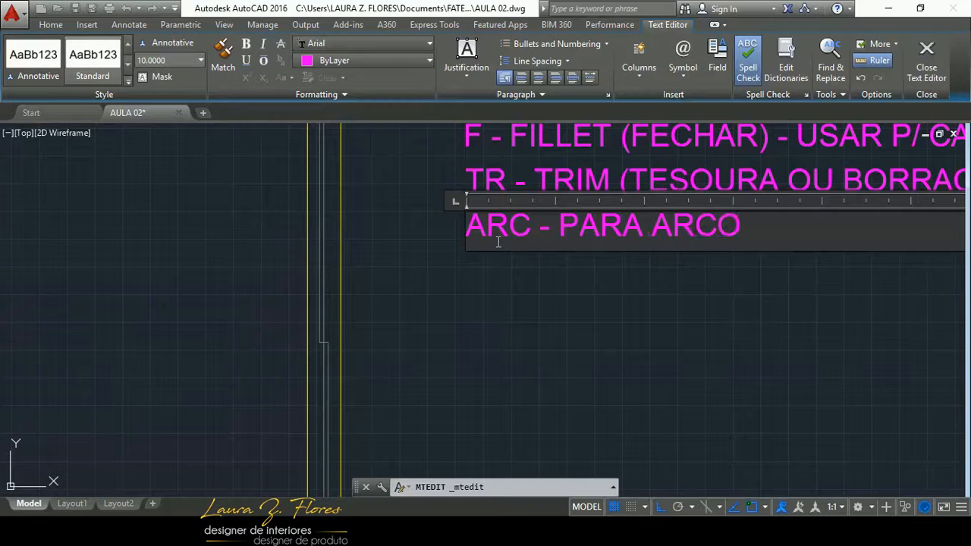
pyautogui.click(557, 329)
# - Finish editing the "ARC - PARA ARCO" note and make Hachuras e Objetos the current layer
pyautogui.scroll(-4, 557, 329)
pyautogui.moveTo(408, 386); pyautogui.dragTo(465, 390, button='middle')
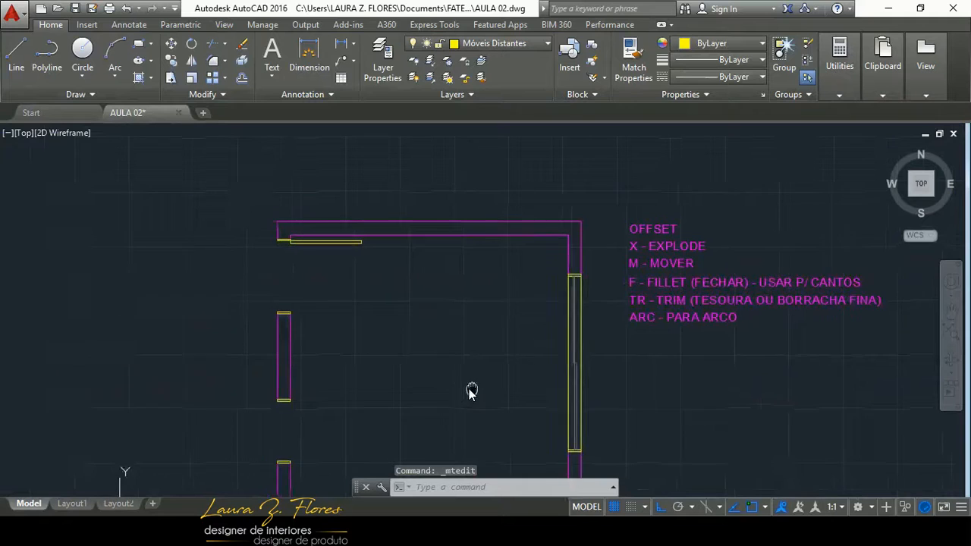
pyautogui.scroll(2, 281, 273)
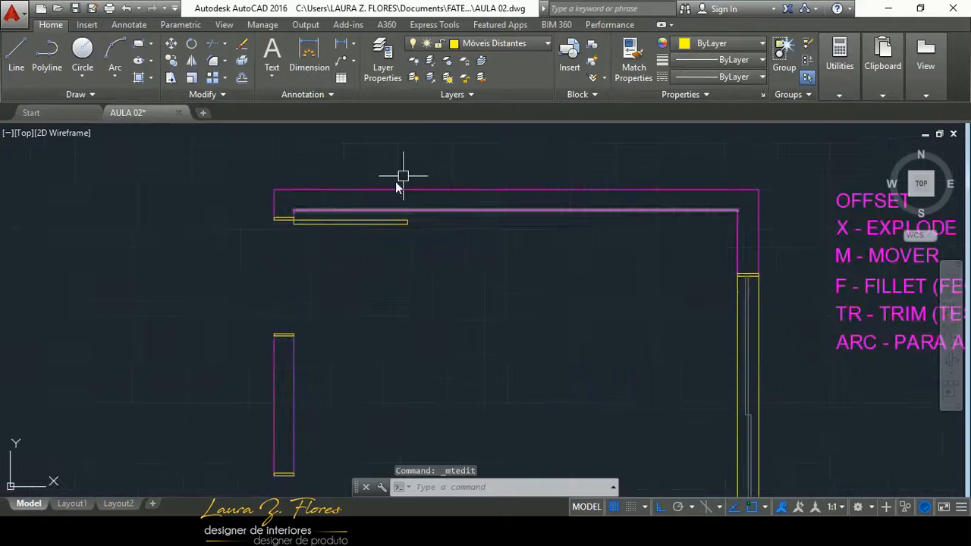
pyautogui.click(521, 44)
pyautogui.click(518, 111)
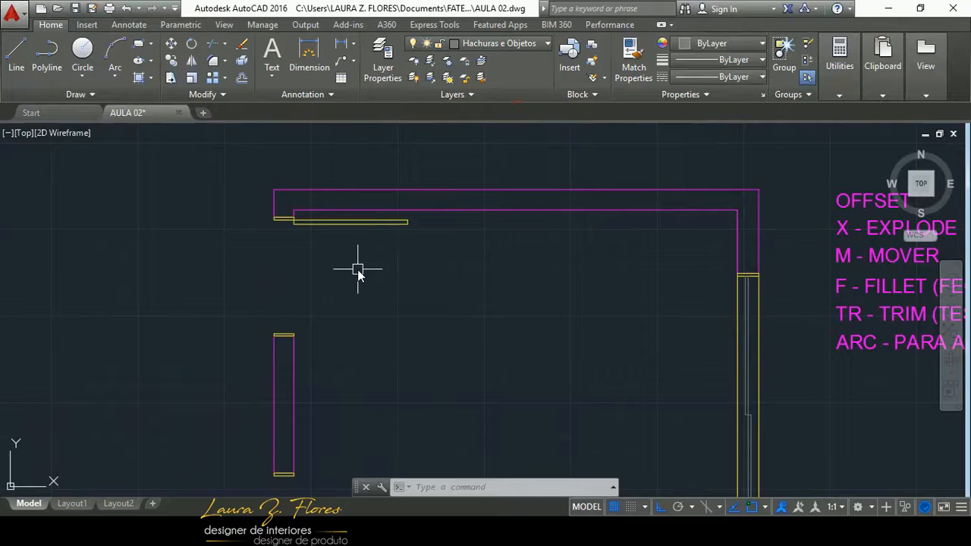
# - With Ortho off, draw a three-point door-swing arc from the door leaf's free lower corner to the inner corner of the opposite frame
pyautogui.write('ARC')
pyautogui.press('Return')
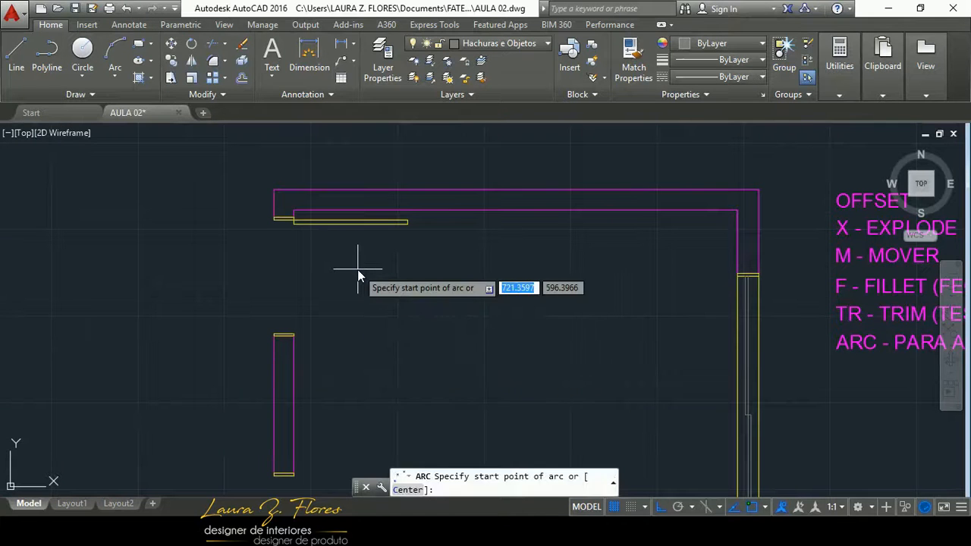
pyautogui.scroll(2, 364, 236)
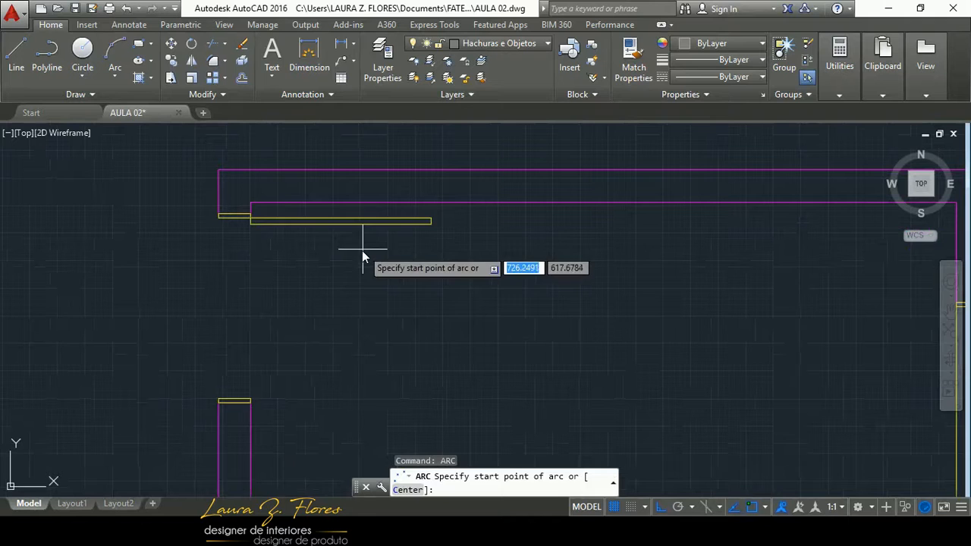
pyautogui.click(430, 224)
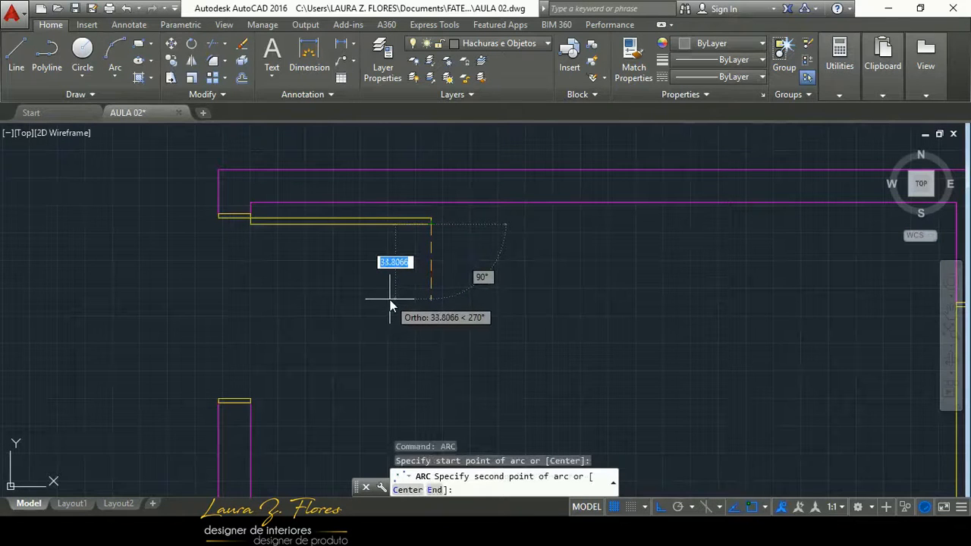
pyautogui.press('F8')
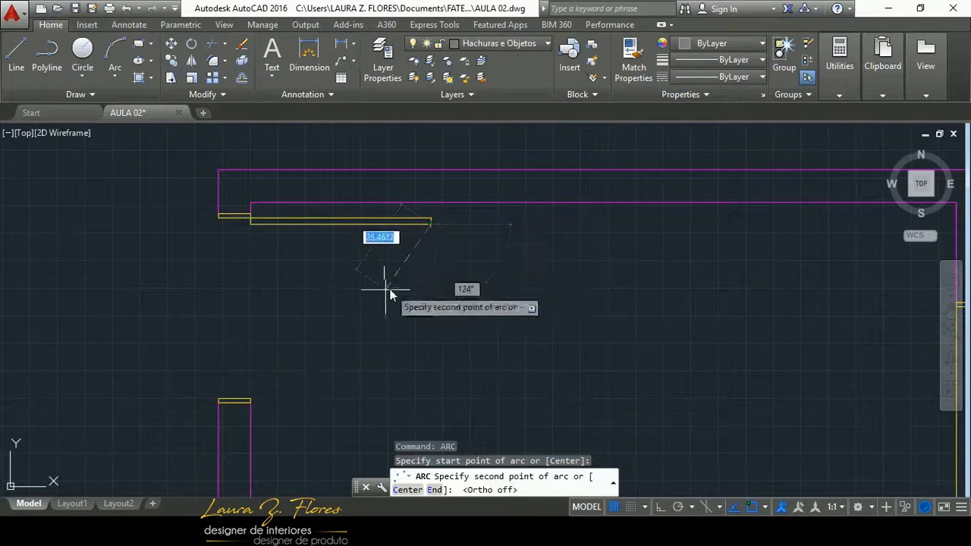
pyautogui.click(355, 328)
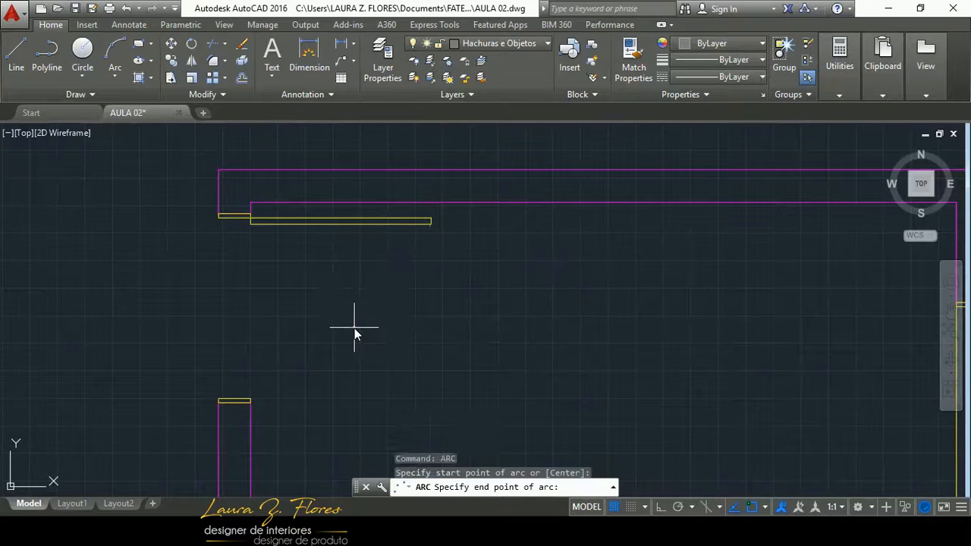
pyautogui.click(253, 400)
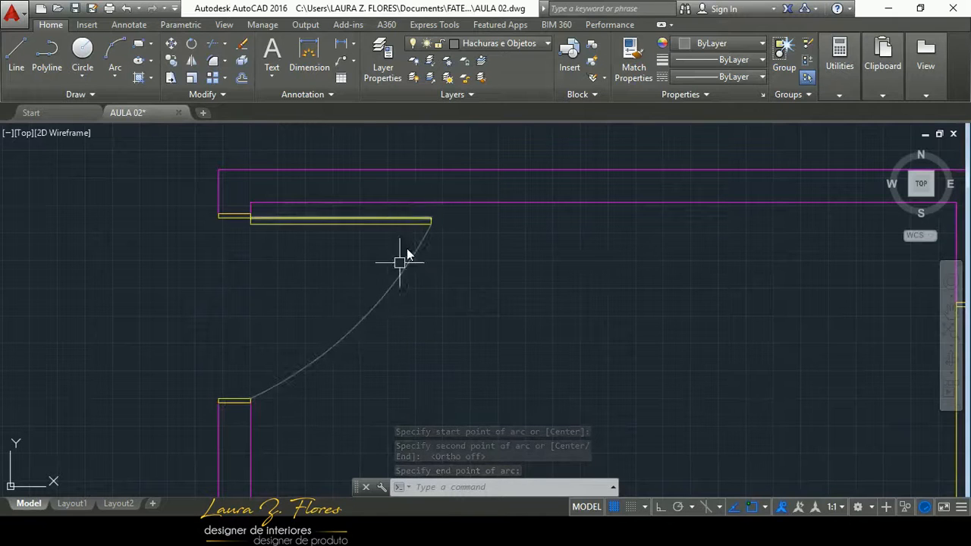
# - Stretch the door-swing arc's midpoint outward to a rounder curve with a radius of about 100, and deselect the arc
pyautogui.click(377, 309)
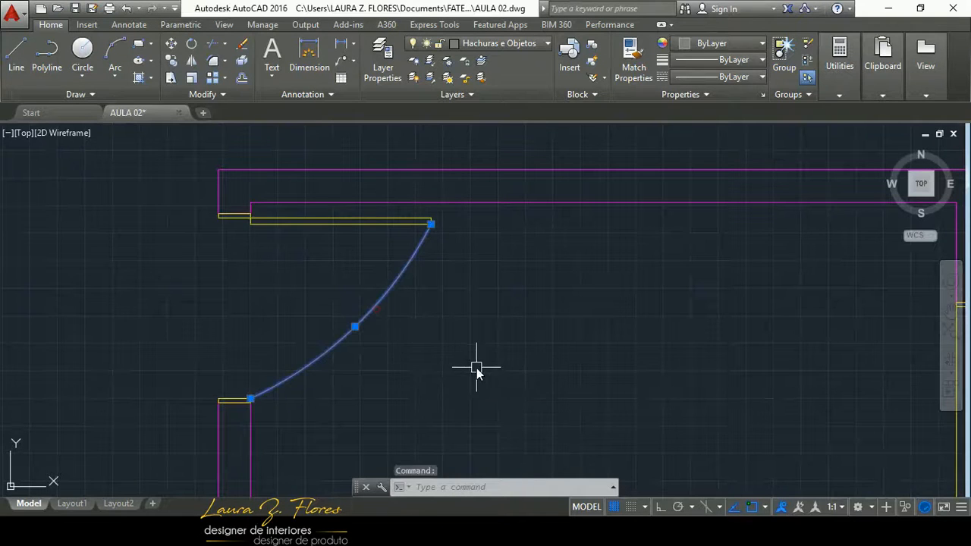
pyautogui.click(359, 332)
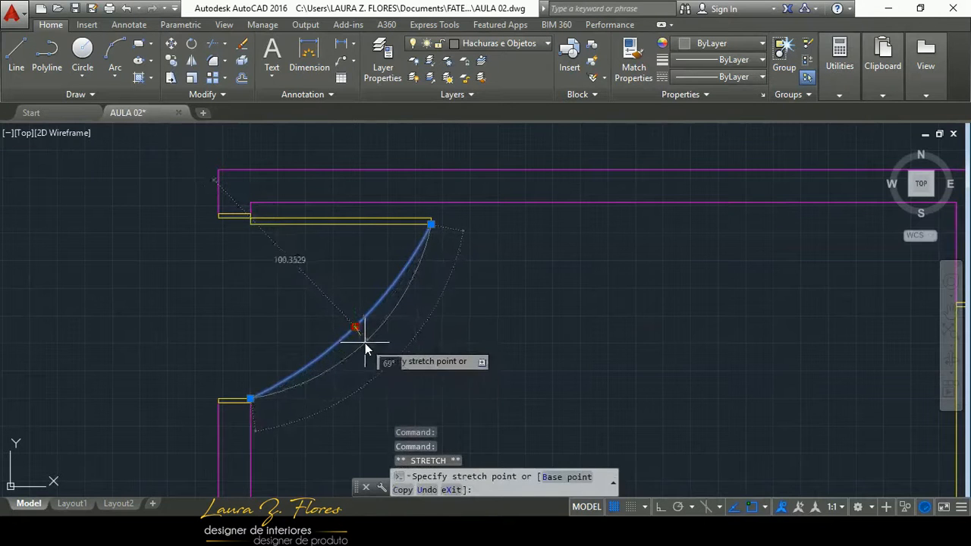
pyautogui.click(366, 341)
pyautogui.press('Escape')
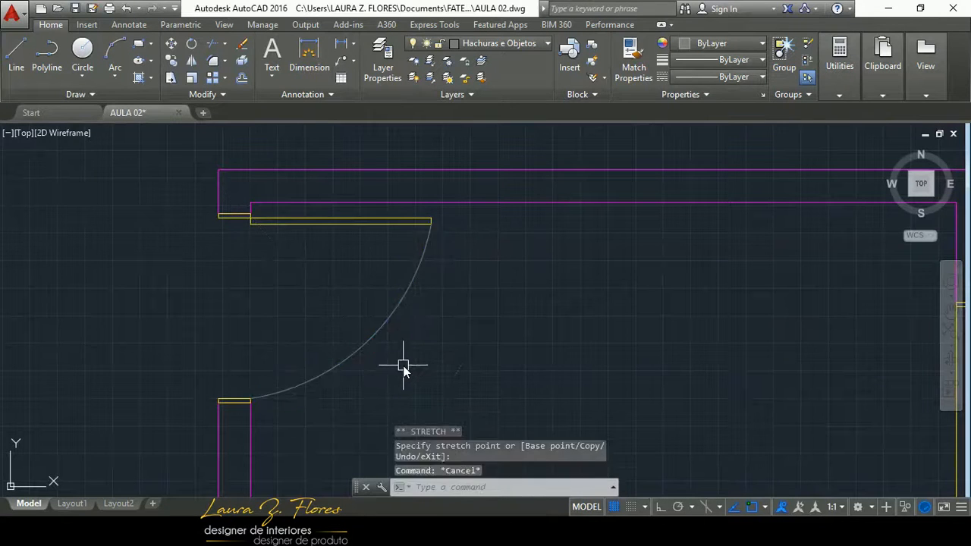
# - Examine the whole floor plan, including the door swing, left-wall openings, right-wall window and command notes
pyautogui.scroll(-6, 444, 263)
pyautogui.scroll(4, 531, 331)
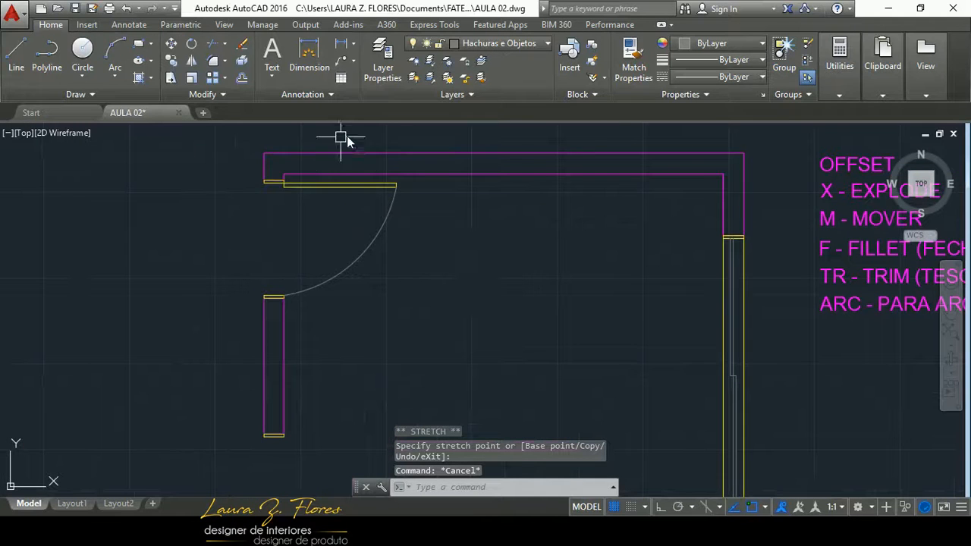
pyautogui.scroll(-4, 470, 165)
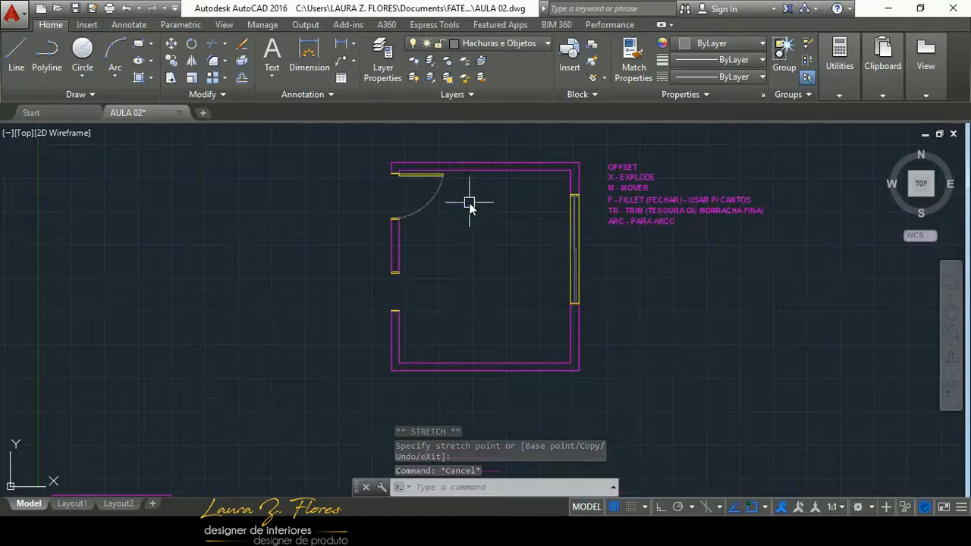
pyautogui.scroll(2, 469, 207)
pyautogui.moveTo(468, 202); pyautogui.dragTo(408, 144, button='middle')
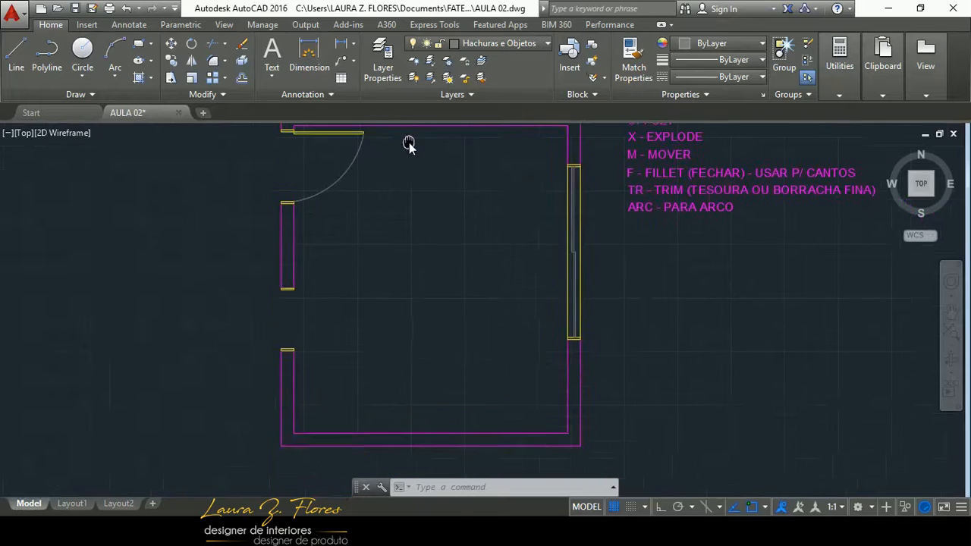
pyautogui.scroll(-2, 347, 236)
pyautogui.moveTo(353, 228); pyautogui.dragTo(333, 254, button='middle')
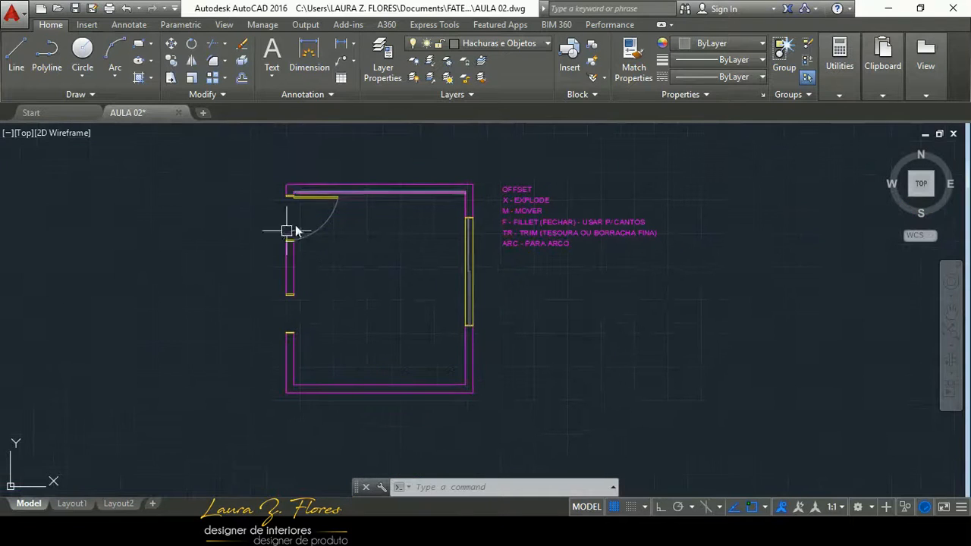
pyautogui.scroll(4, 325, 263)
pyautogui.scroll(-2, 368, 341)
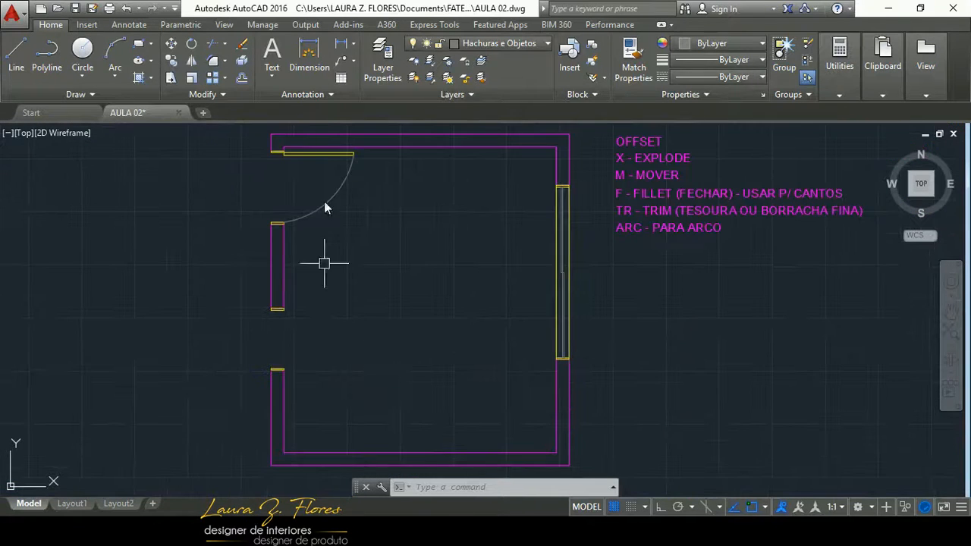
# - Switch to Adobe Acrobat Reader, look over the suite and bathroom plan in EXERCÍCIO 02.pdf, and return to AutoCAD
pyautogui.click(293, 527)
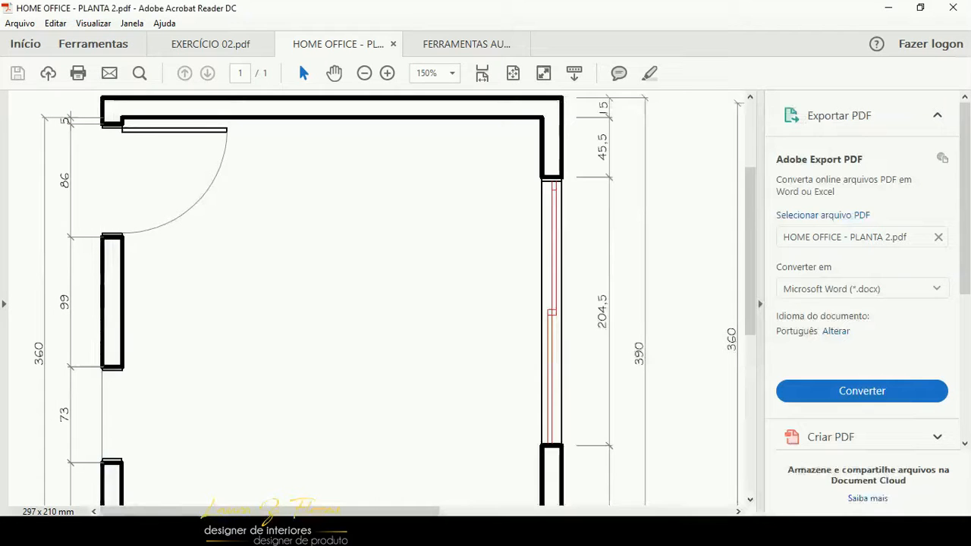
pyautogui.click(243, 43)
pyautogui.scroll(4, 518, 318)
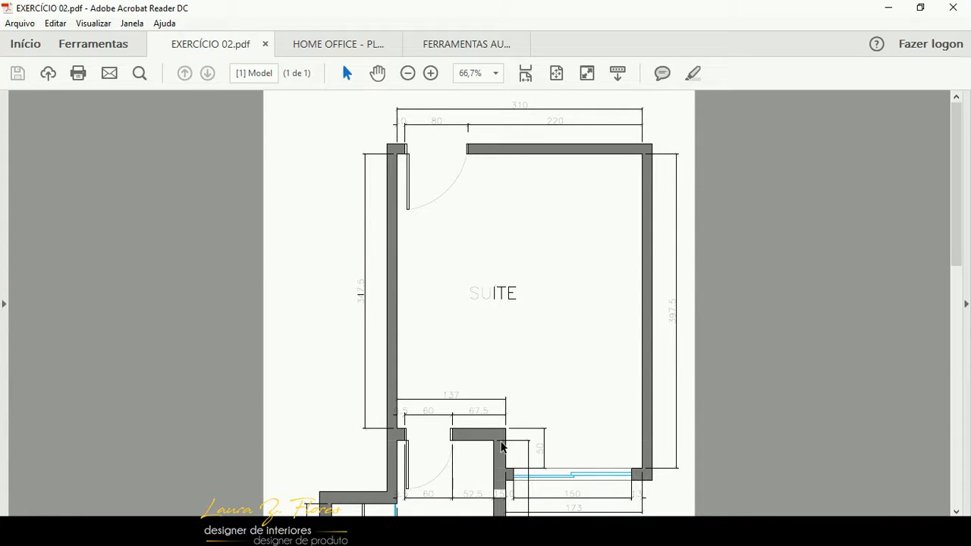
pyautogui.scroll(-3, 489, 250)
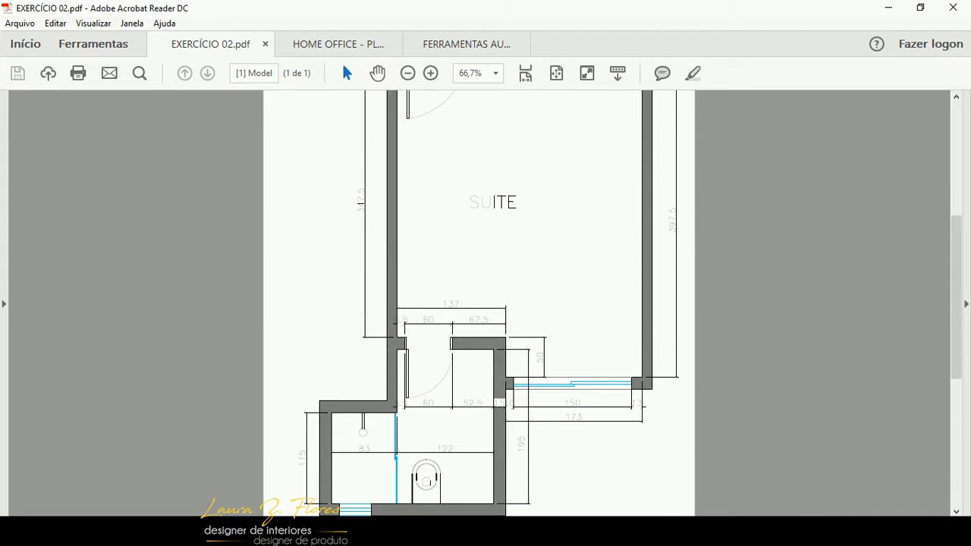
pyautogui.click(493, 531)
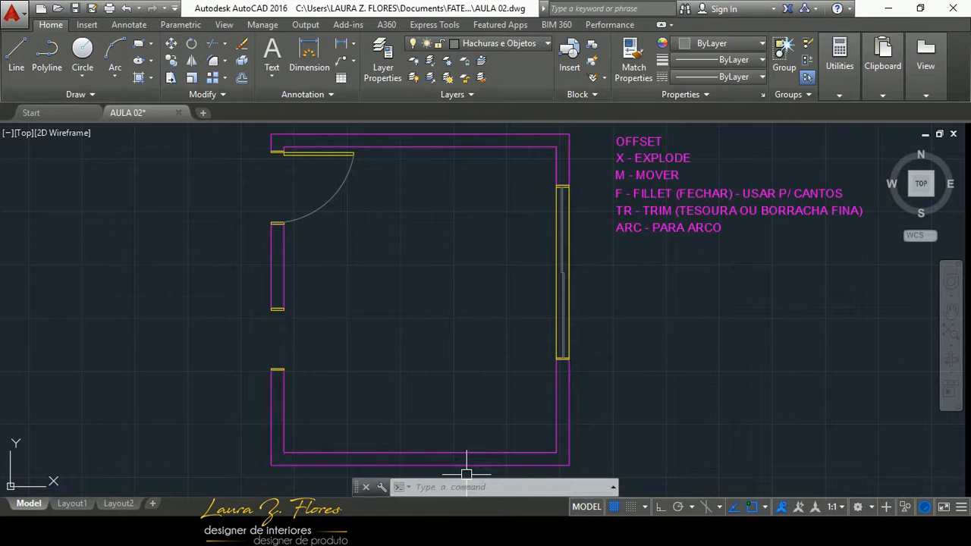
pyautogui.click(798, 531)
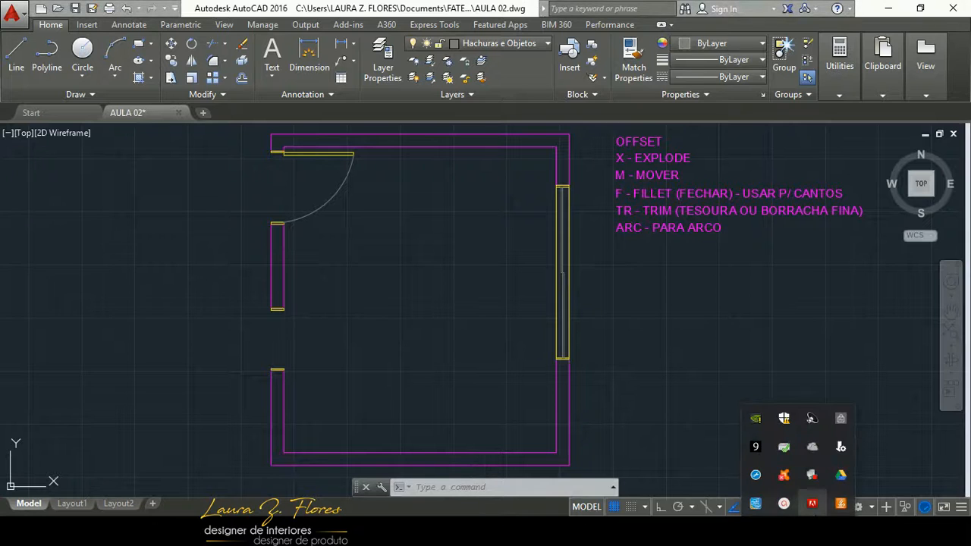
pyautogui.click(792, 510)
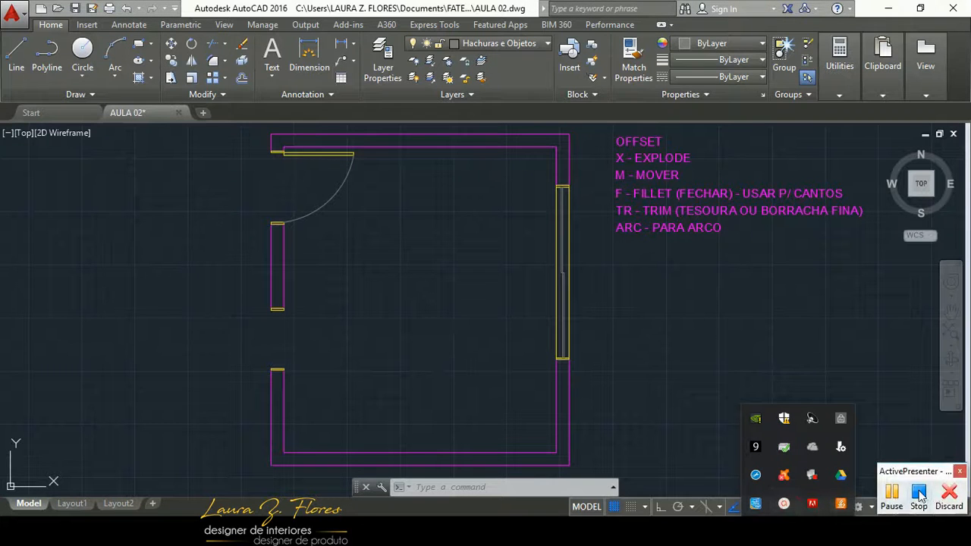